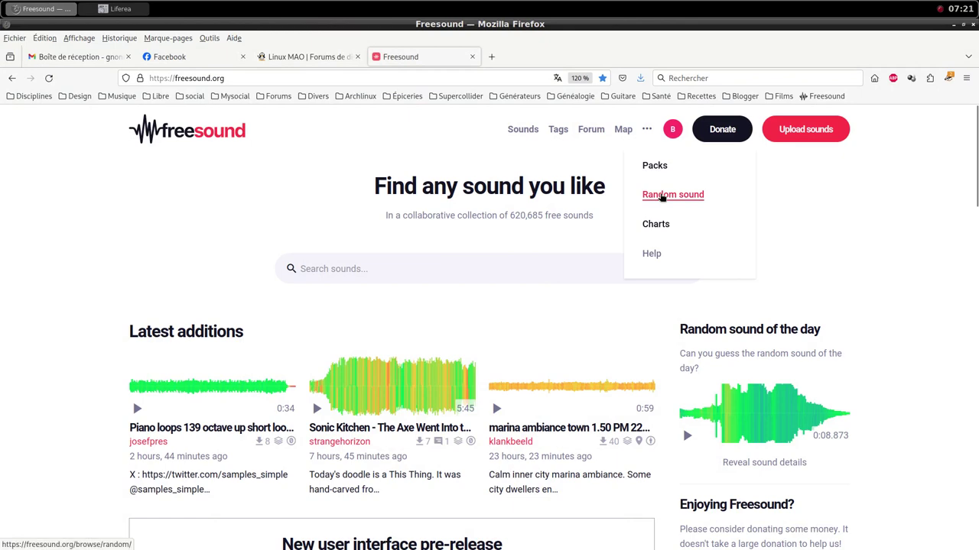
Open a random sound on Freesound and download its WAV file into the i-010/samples folder.
{"action": "left_click", "coordinate": [662, 198]}
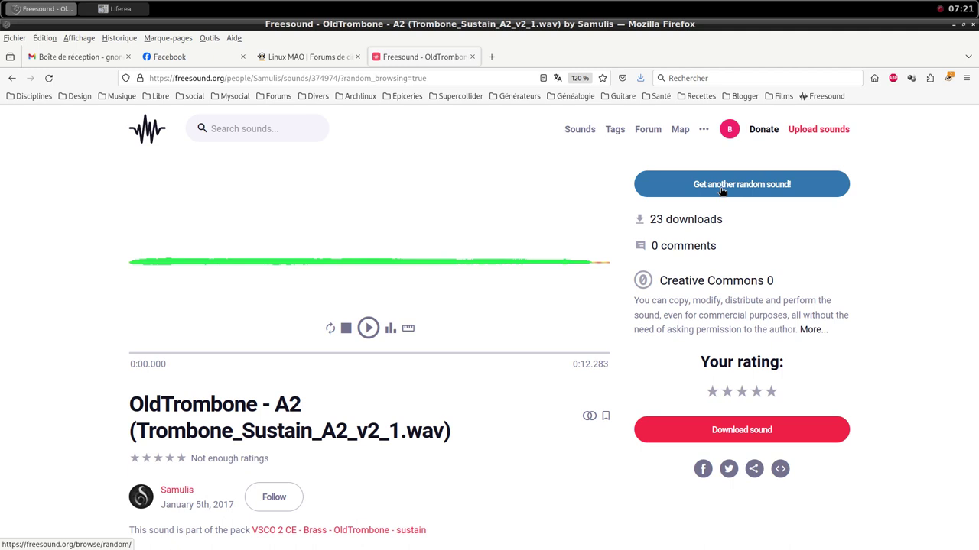
{"action": "left_click", "coordinate": [745, 431]}
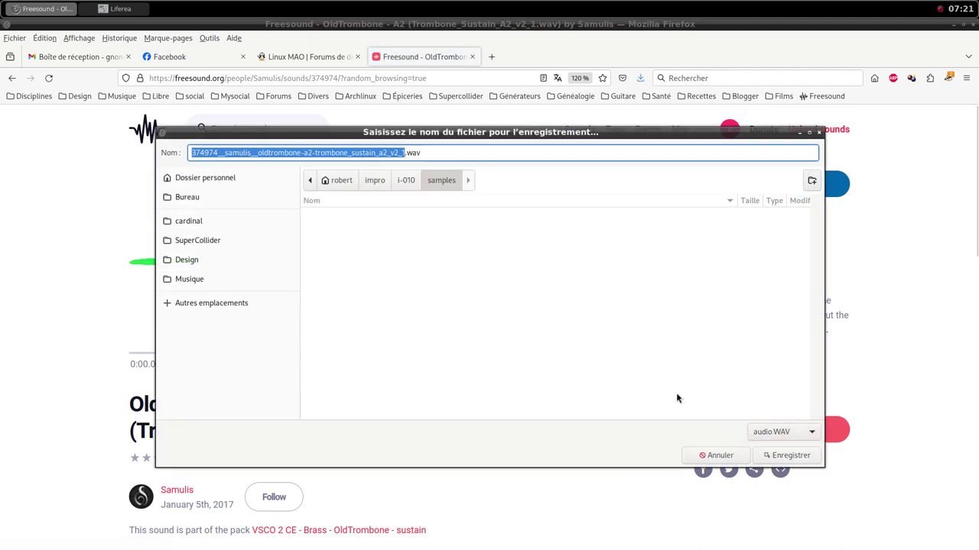
{"action": "left_click", "coordinate": [775, 462]}
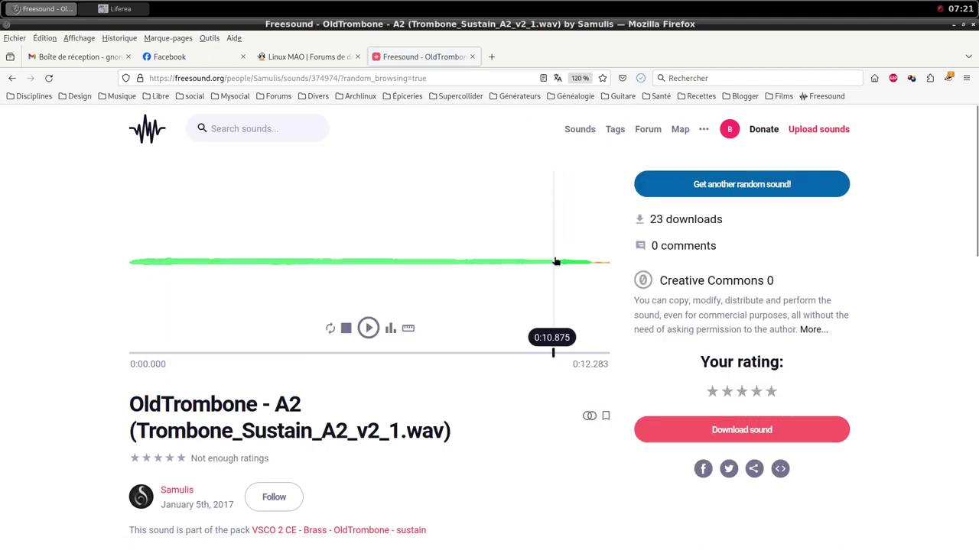
Switch to the Qtractor mixer and start a new track of type MIDI.
{"action": "middle_click", "coordinate": [461, 6]}
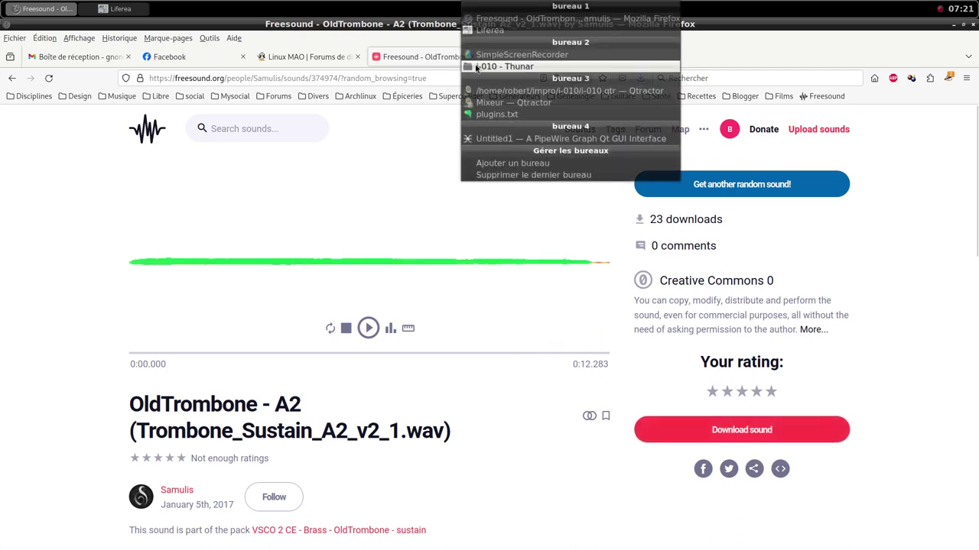
{"action": "left_click", "coordinate": [497, 153]}
{"action": "right_click", "coordinate": [429, 304]}
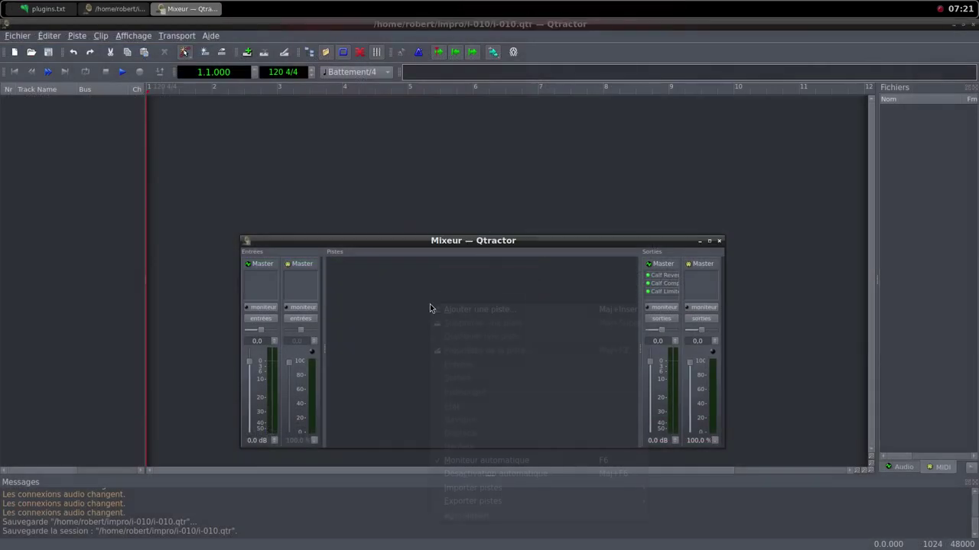
{"action": "left_click", "coordinate": [458, 311]}
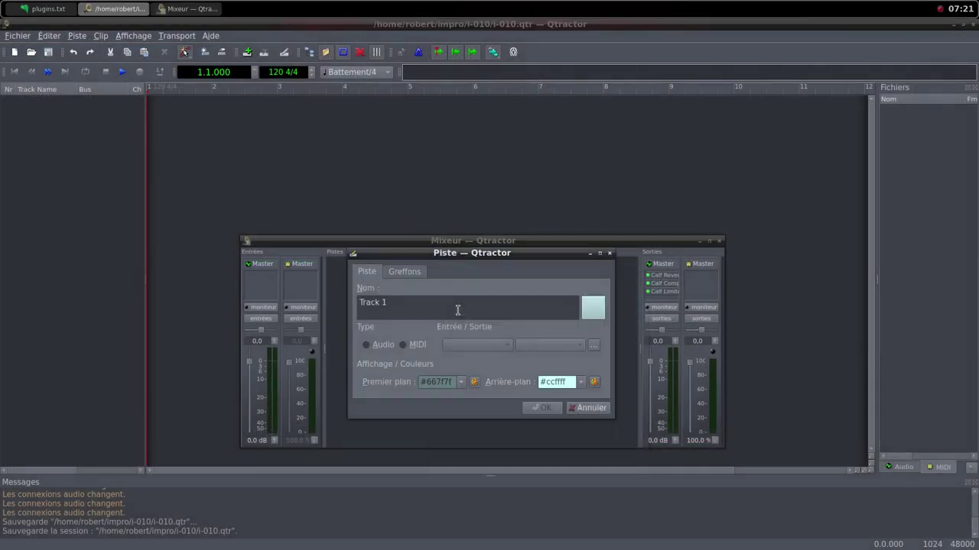
{"action": "left_click", "coordinate": [403, 345]}
Find the samplv1 LV2 plugin by searching for "sam" and add it to the new track.
{"action": "left_click", "coordinate": [405, 274]}
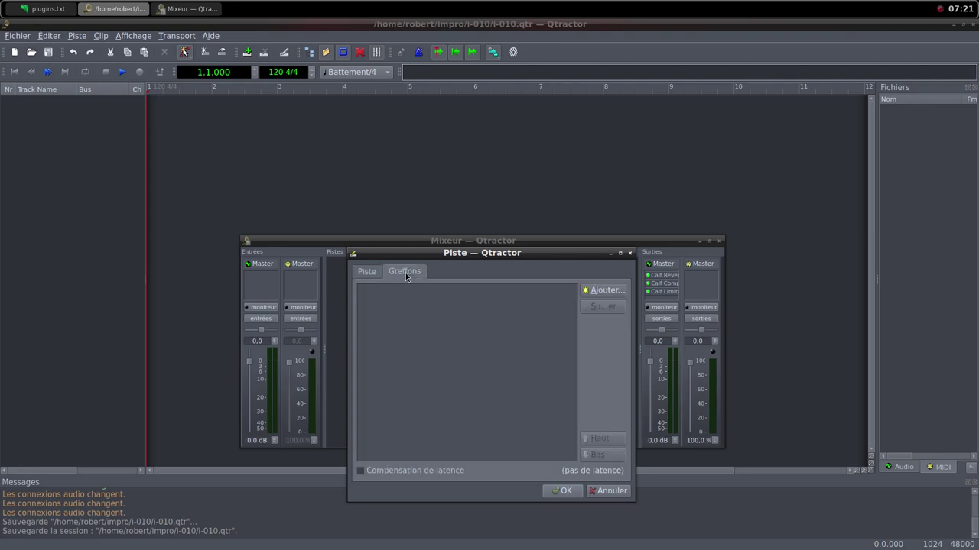
{"action": "left_click", "coordinate": [589, 292]}
{"action": "type", "text": "sam"}
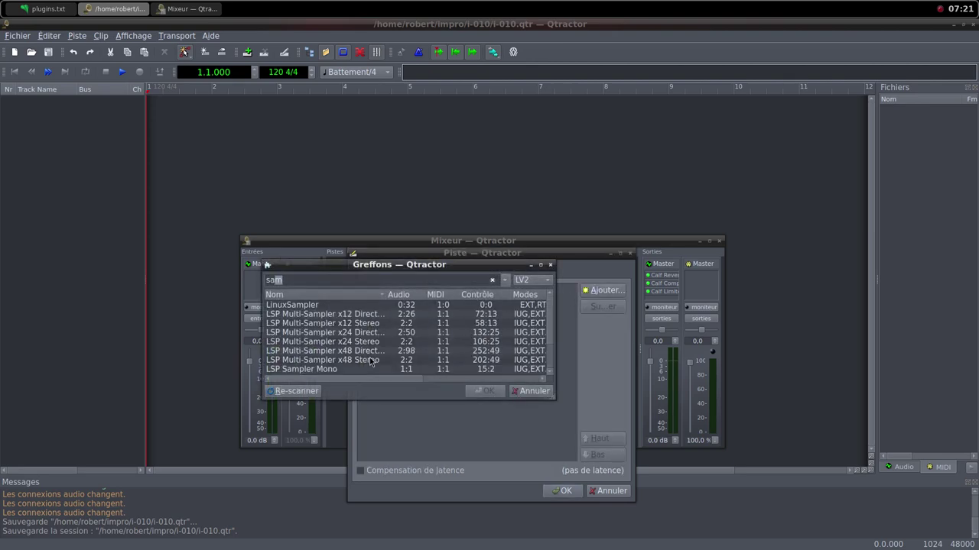
{"action": "scroll", "coordinate": [329, 371], "scroll_direction": "down", "scroll_amount": 2}
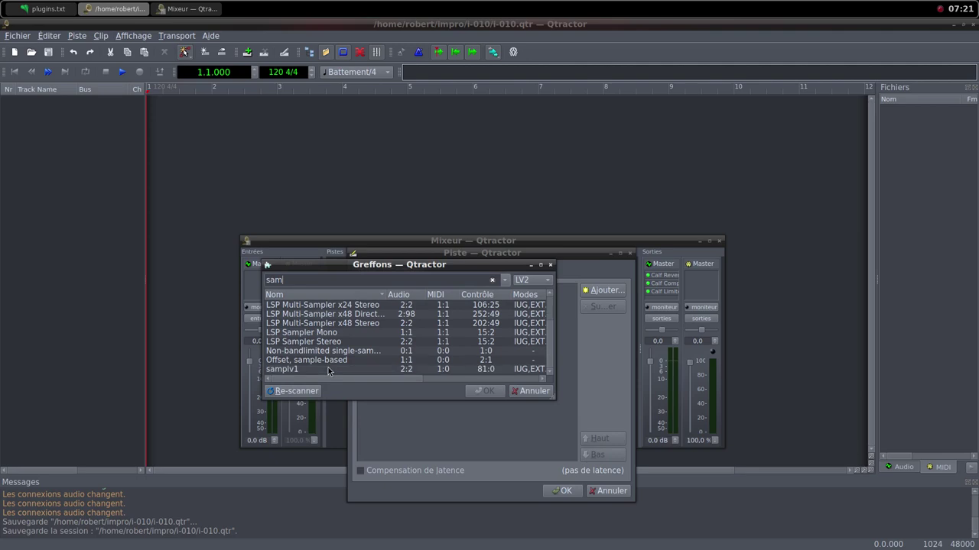
{"action": "double_click", "coordinate": [329, 371]}
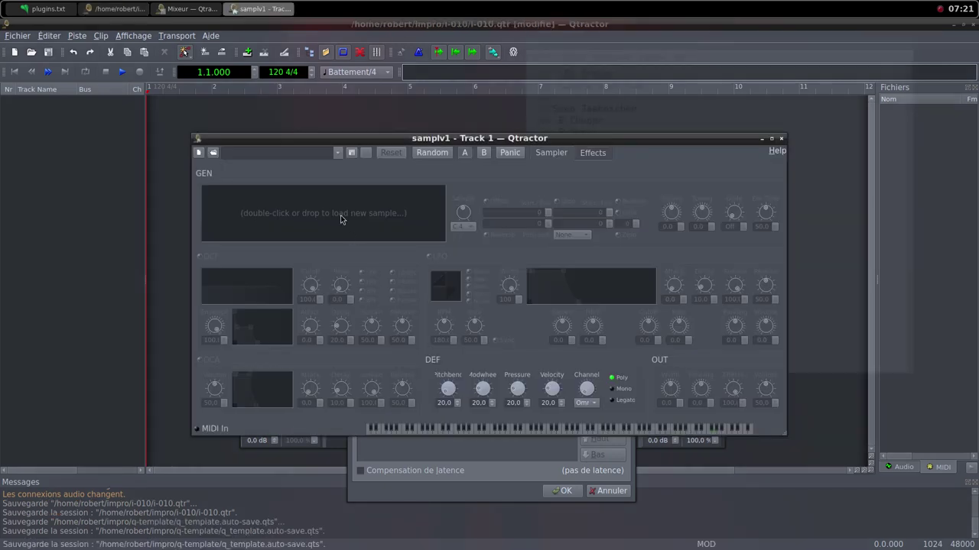
Load the downloaded oldtrombone-a2-trombone_sustain_a2_v2_1.wav sample into samplv1.
{"action": "double_click", "coordinate": [341, 220]}
{"action": "left_click", "coordinate": [462, 201]}
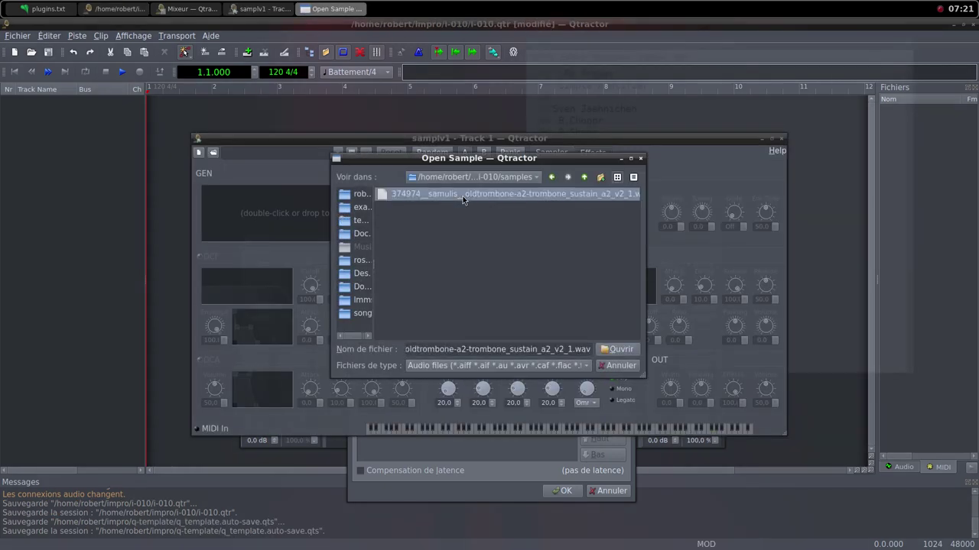
{"action": "left_click", "coordinate": [619, 351]}
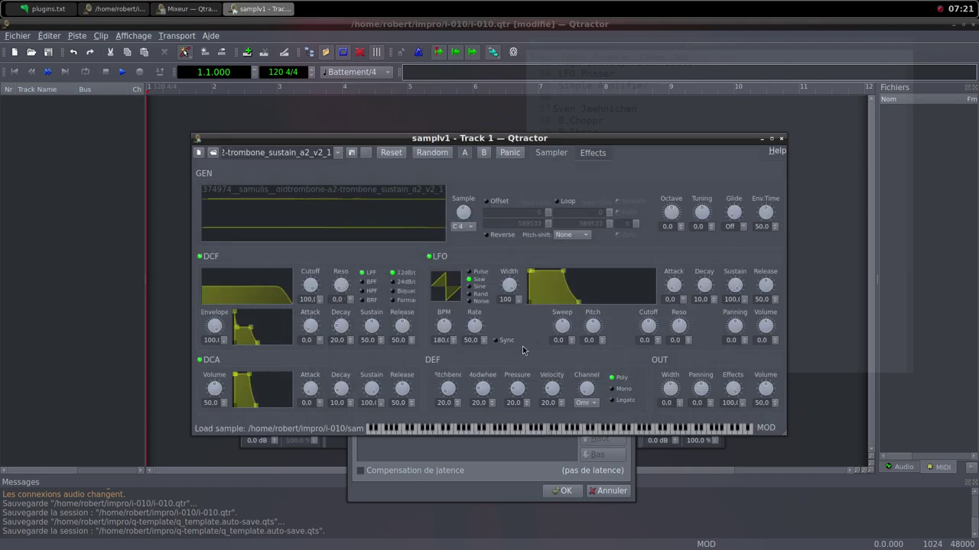
Set the samplv1 DCA volume to 100, raise its output volume, and close the plugin window.
{"action": "left_click_drag", "start_coordinate": [221, 392], "coordinate": [226, 421]}
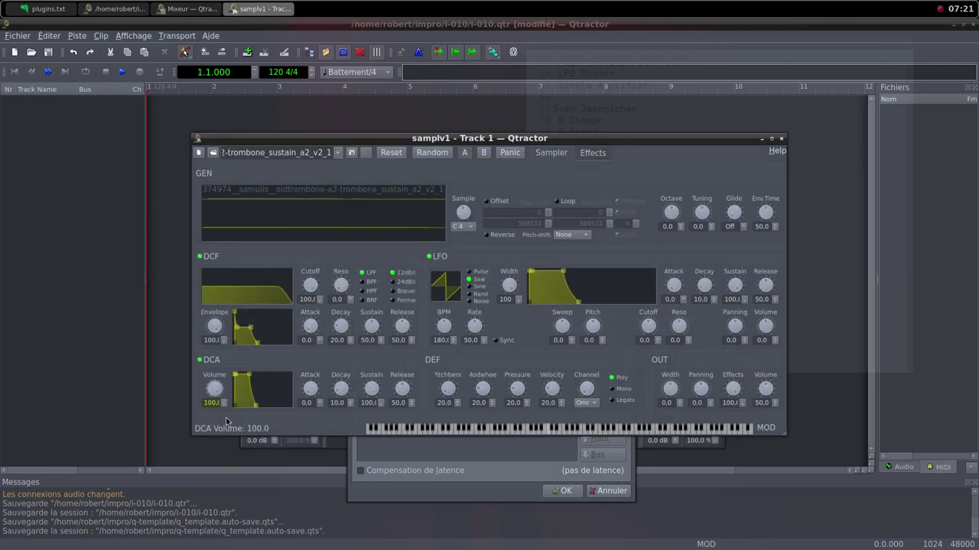
{"action": "left_click_drag", "start_coordinate": [763, 392], "coordinate": [767, 428]}
{"action": "left_click", "coordinate": [781, 139]}
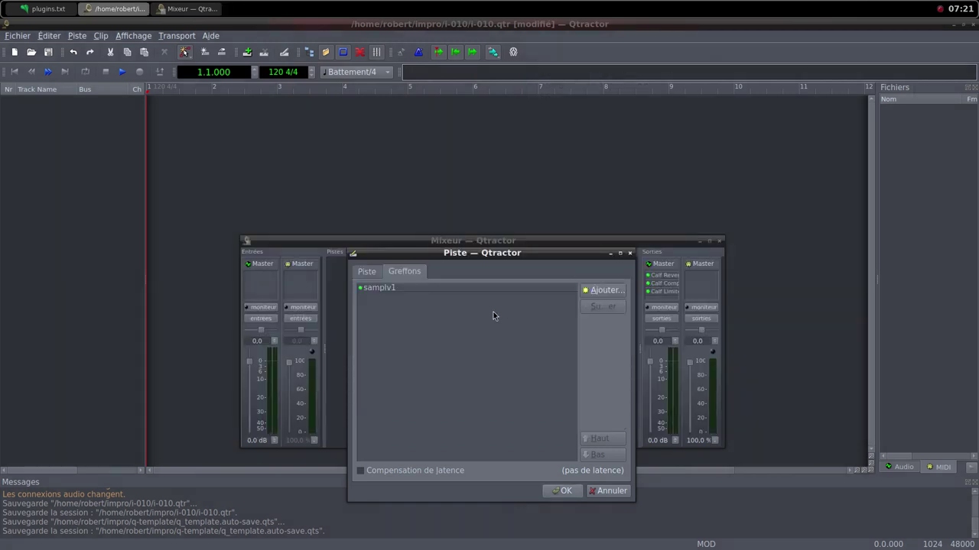
Add the Simple amplifier plugin after samplv1, keeping its default settings.
{"action": "left_click", "coordinate": [594, 296]}
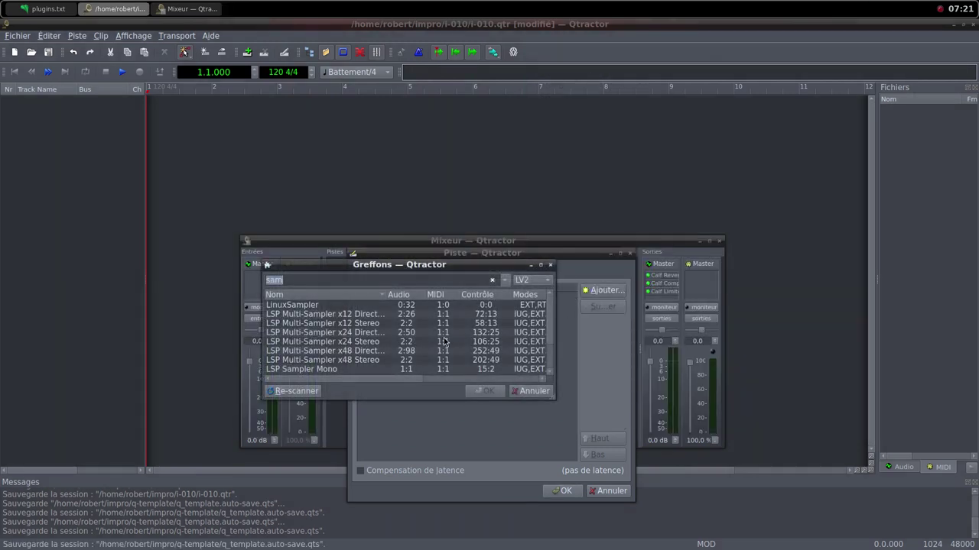
{"action": "type", "text": "sim"}
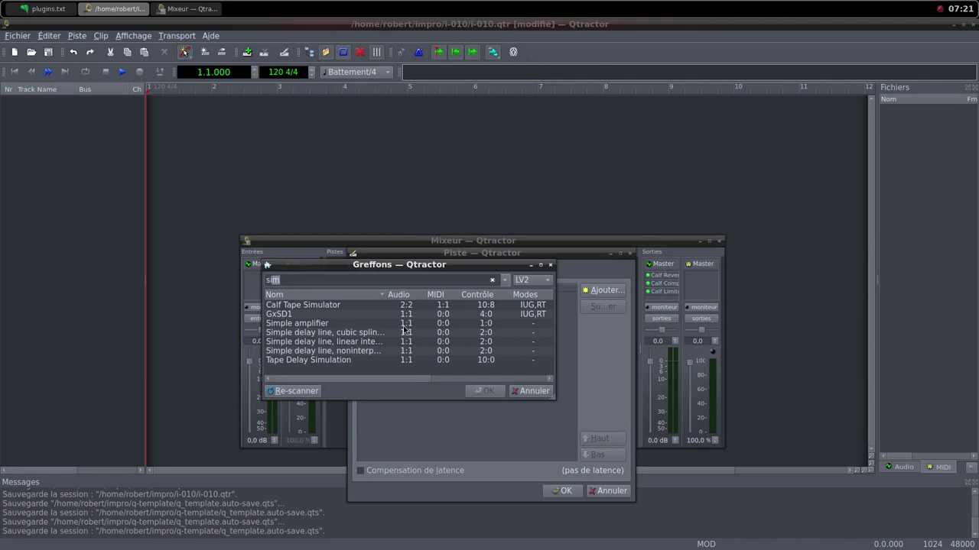
{"action": "double_click", "coordinate": [352, 324]}
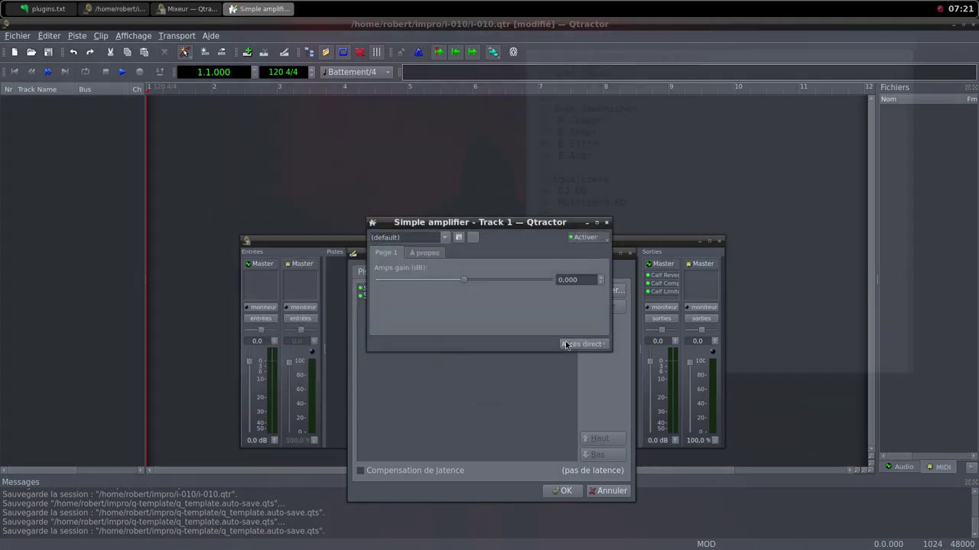
{"action": "left_click", "coordinate": [606, 223]}
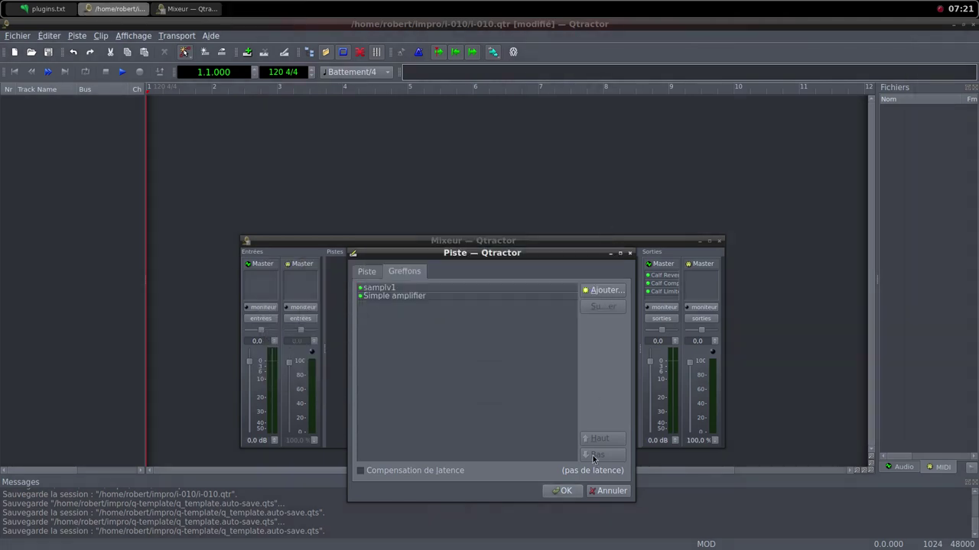
Confirm the new track and lower its mixer volume to 0 %.
{"action": "left_click", "coordinate": [564, 492]}
{"action": "left_click_drag", "start_coordinate": [336, 366], "coordinate": [336, 439]}
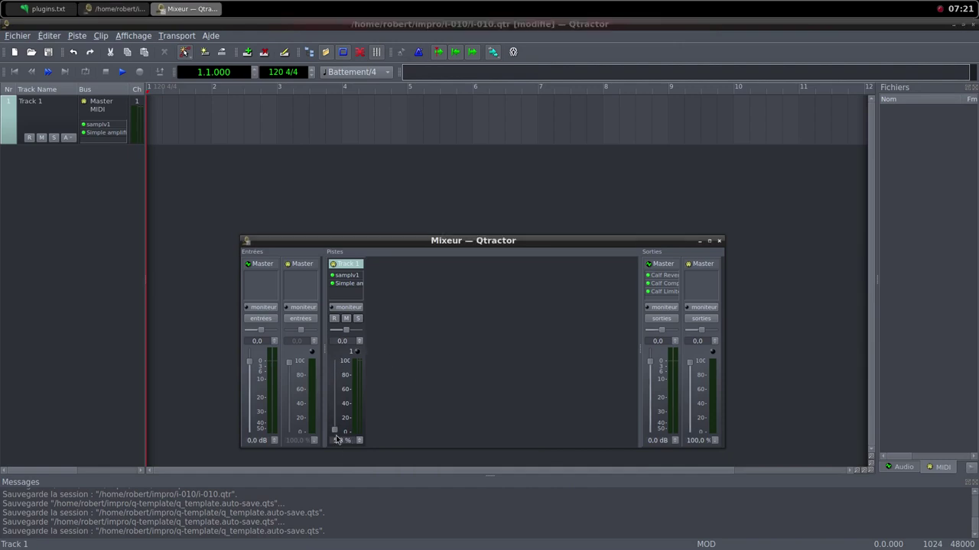
Create a new MIDI clip at the start of Track 1 and extend it to four bars.
{"action": "right_click", "coordinate": [177, 108]}
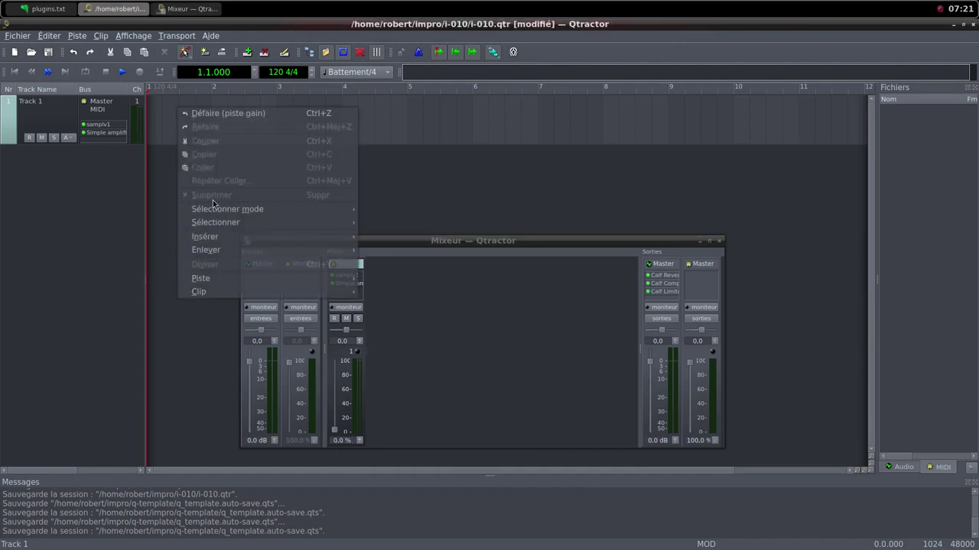
{"action": "mouse_move", "coordinate": [319, 295]}
{"action": "left_click", "coordinate": [386, 292]}
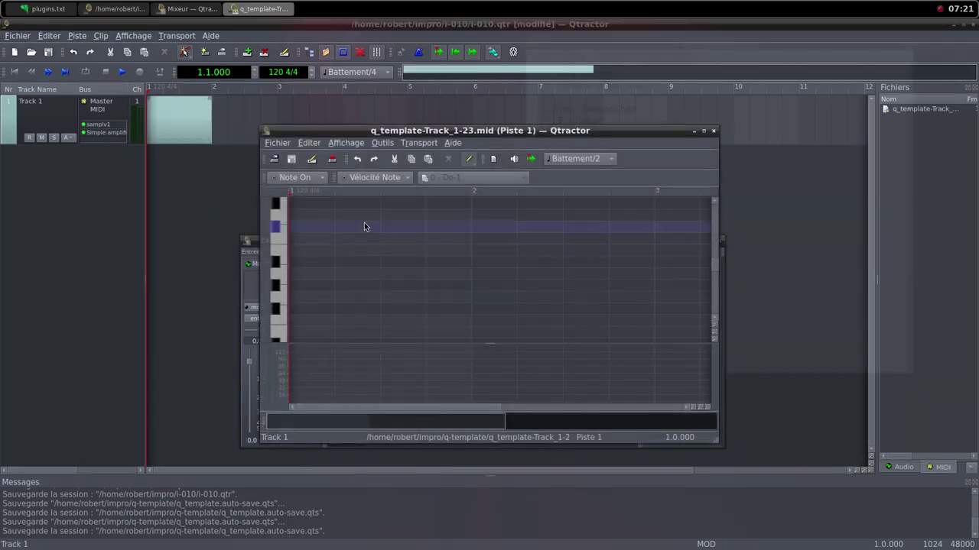
{"action": "left_click_drag", "start_coordinate": [209, 120], "coordinate": [408, 139]}
Set the loop range to the four-bar clip on Track 1.
{"action": "right_click", "coordinate": [254, 118]}
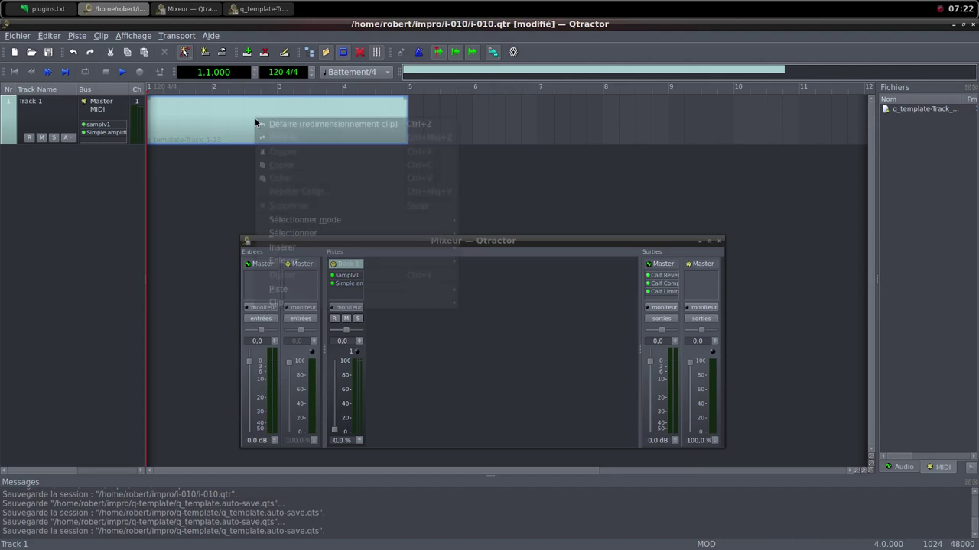
{"action": "mouse_move", "coordinate": [359, 304]}
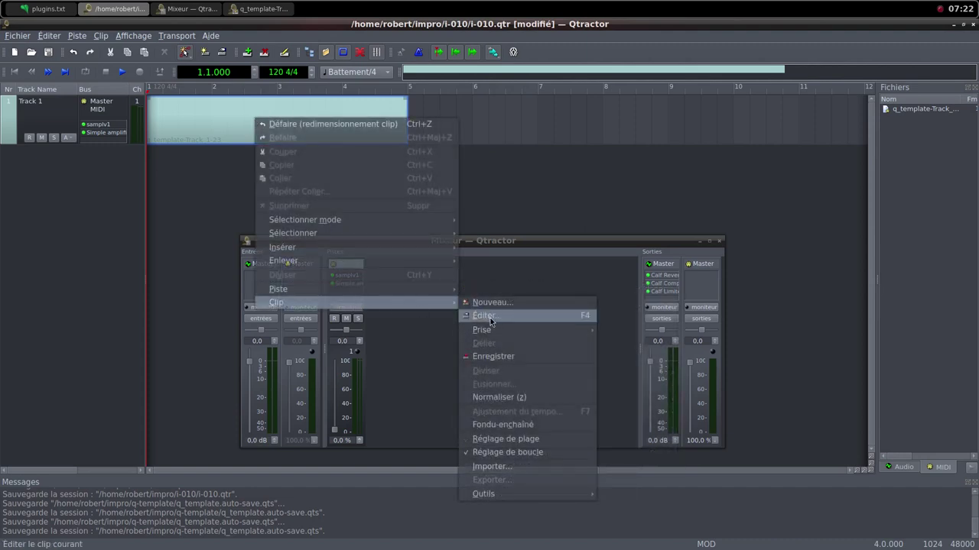
{"action": "left_click", "coordinate": [514, 452]}
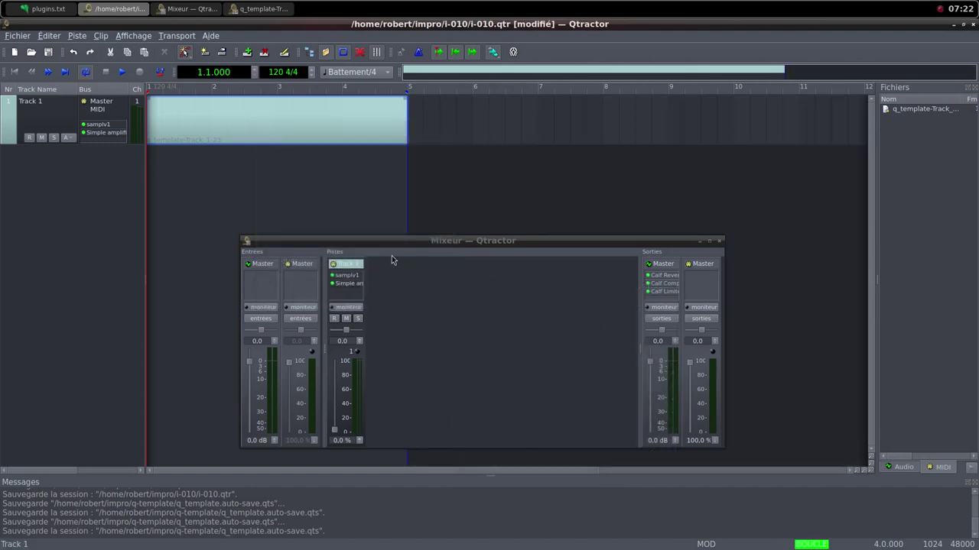
Open the clip in the MIDI editor, draw a C4 note spanning all four bars, and close the editor.
{"action": "right_click", "coordinate": [269, 117]}
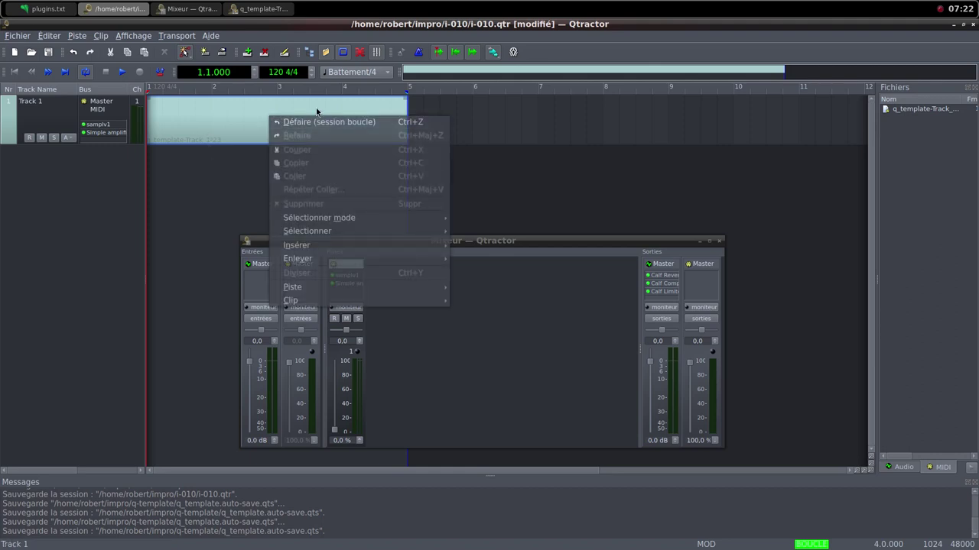
{"action": "left_click", "coordinate": [227, 121]}
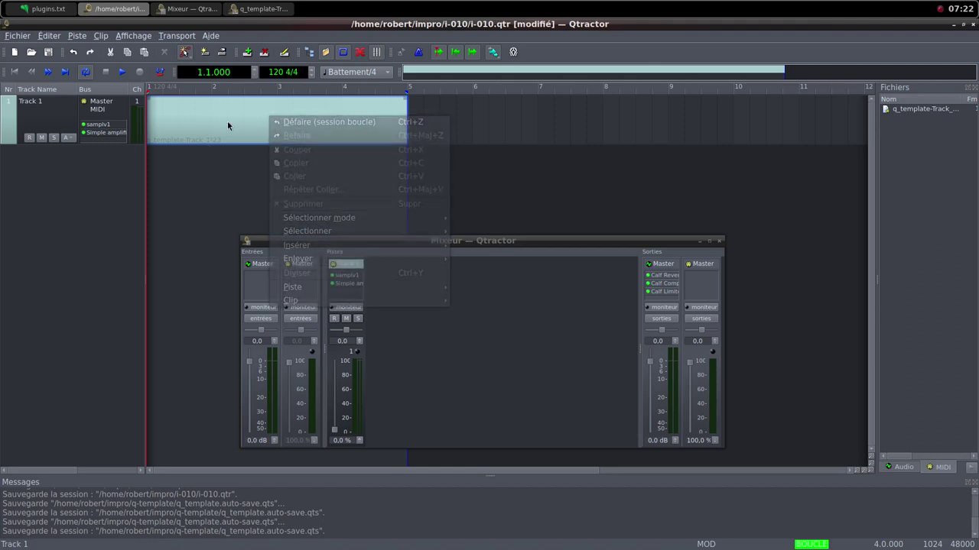
{"action": "double_click", "coordinate": [227, 121]}
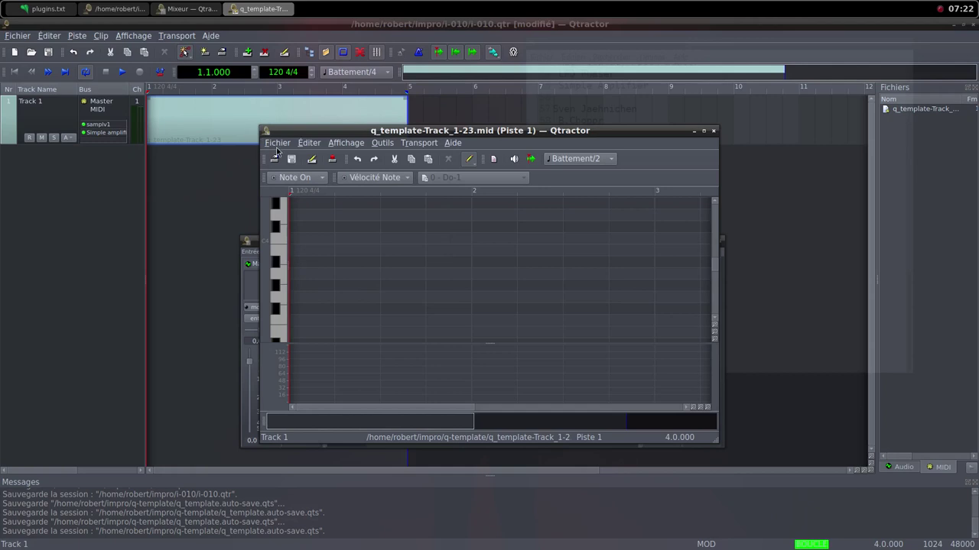
{"action": "left_click", "coordinate": [703, 131]}
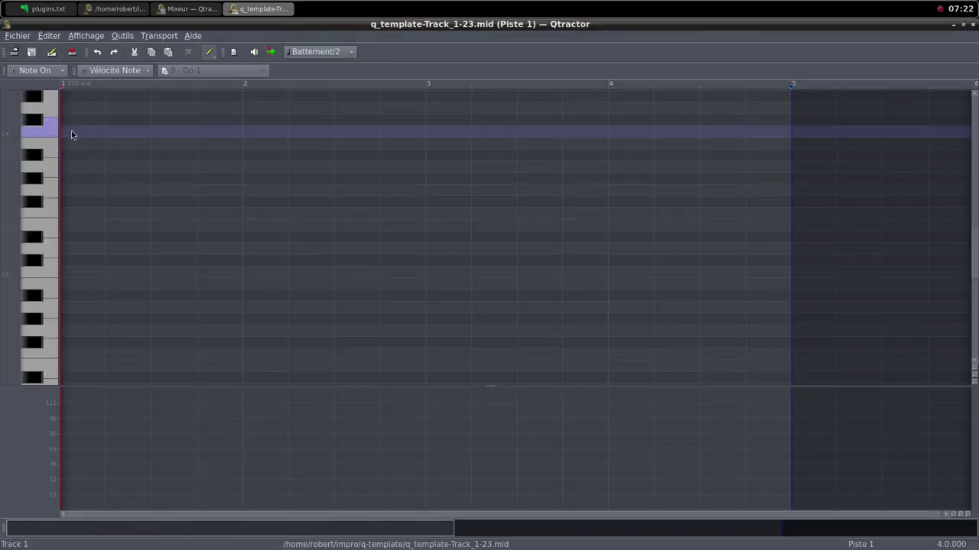
{"action": "left_click_drag", "start_coordinate": [71, 131], "coordinate": [789, 132]}
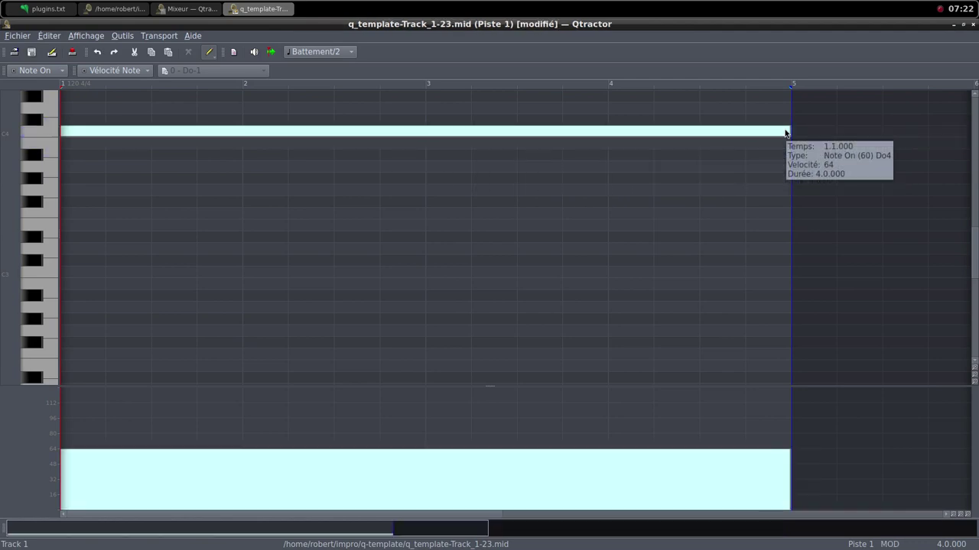
{"action": "left_click", "coordinate": [962, 25]}
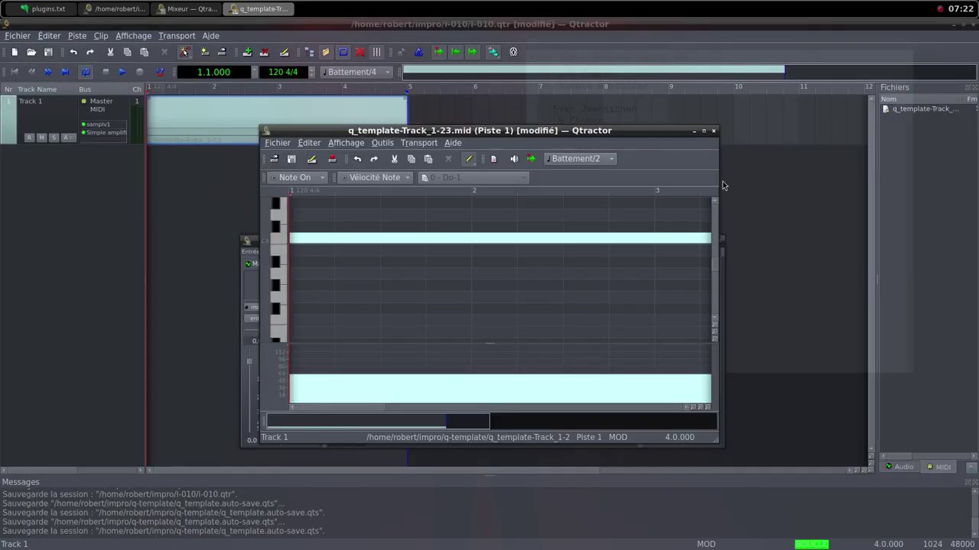
{"action": "left_click", "coordinate": [713, 131]}
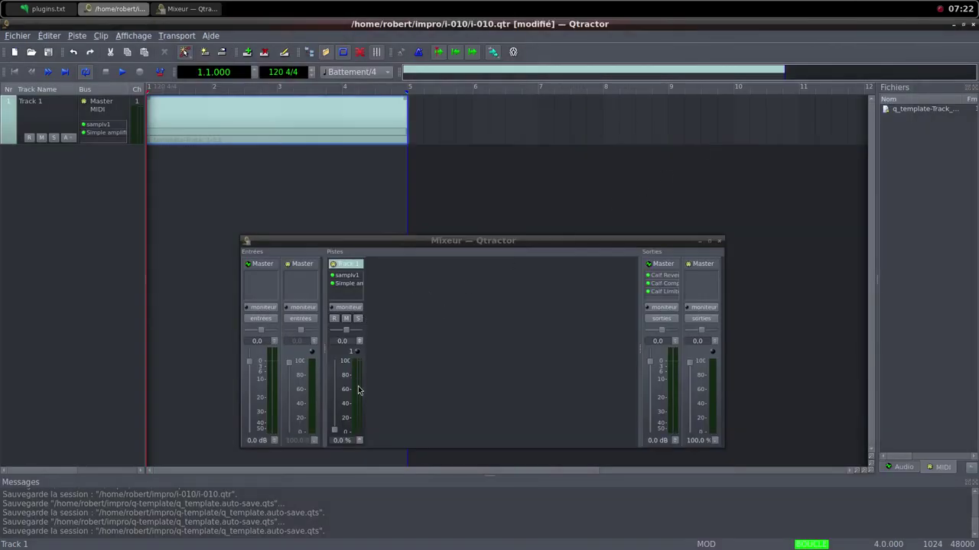
With the loop playing, raise Track 1's volume to 100 % and its Simple amplifier gain to about 28.5 dB.
{"action": "left_click", "coordinate": [122, 72]}
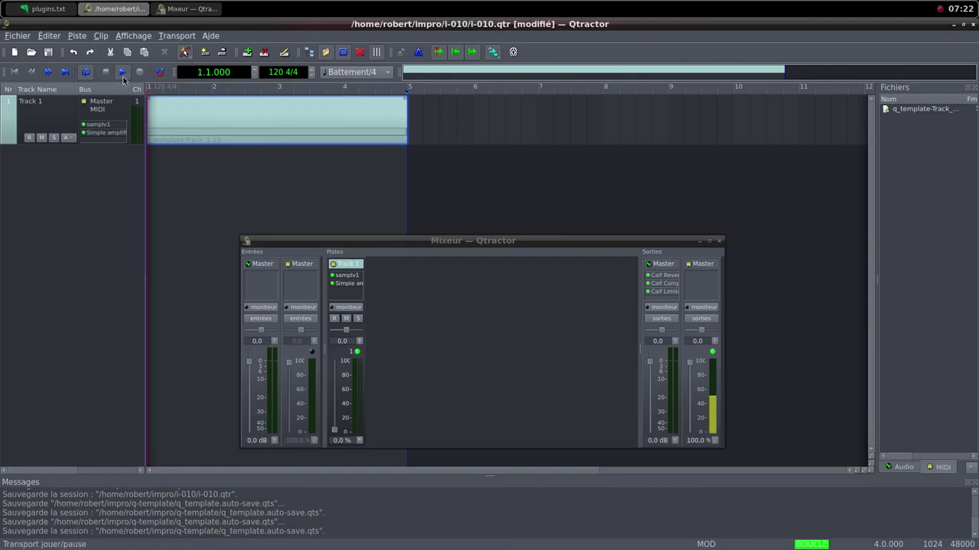
{"action": "left_click_drag", "start_coordinate": [334, 431], "coordinate": [347, 358]}
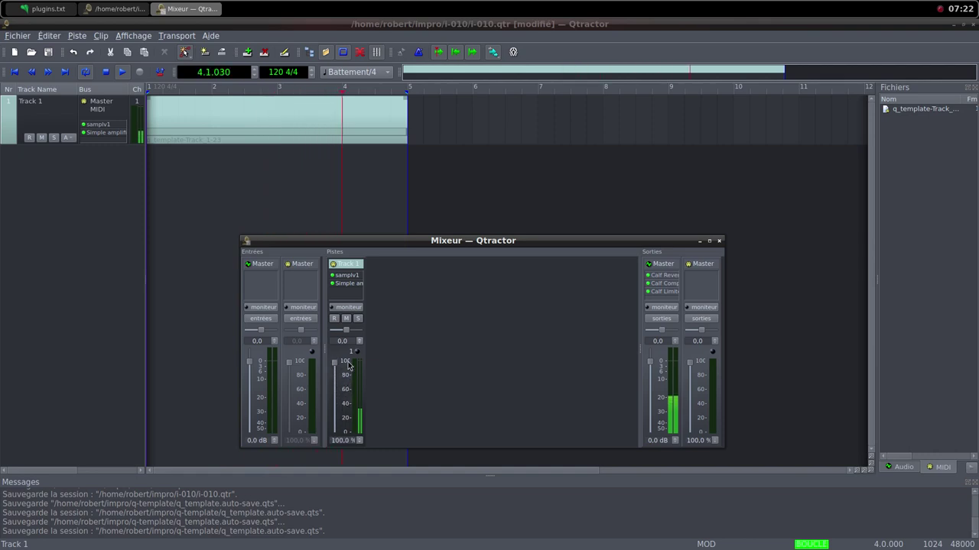
{"action": "double_click", "coordinate": [349, 285]}
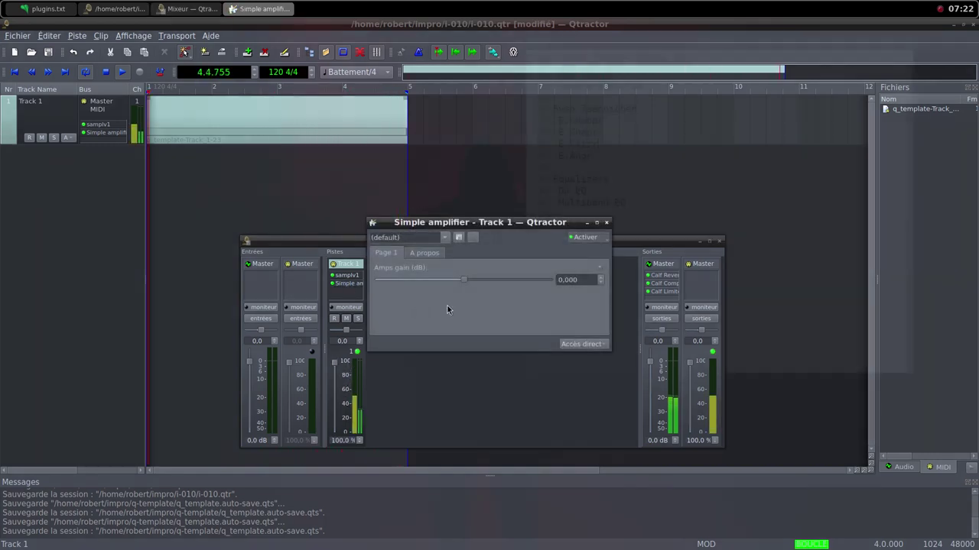
{"action": "left_click_drag", "start_coordinate": [466, 281], "coordinate": [500, 291]}
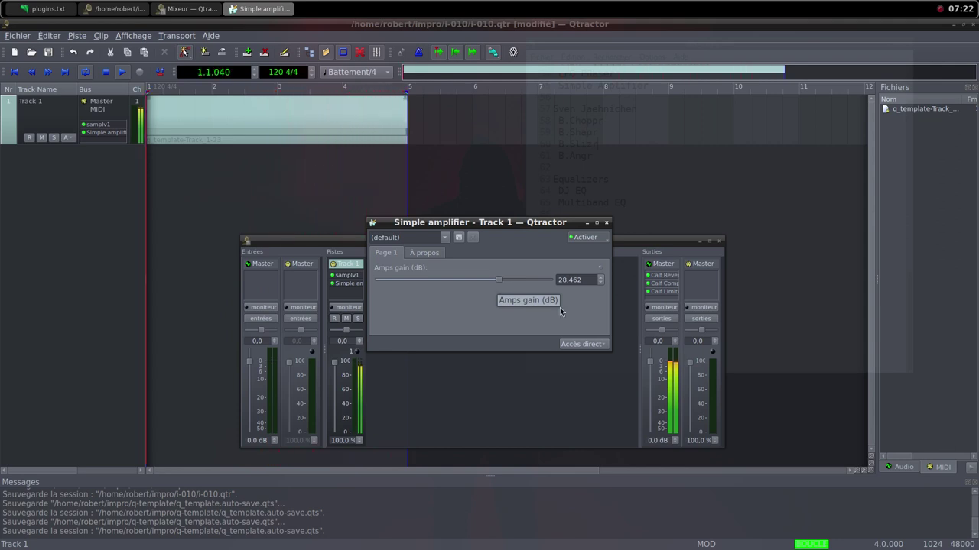
Add the AM pitchshifter plugin to Track 1 after the Simple amplifier and set its pitch shift to about 0.73.
{"action": "left_click", "coordinate": [606, 222]}
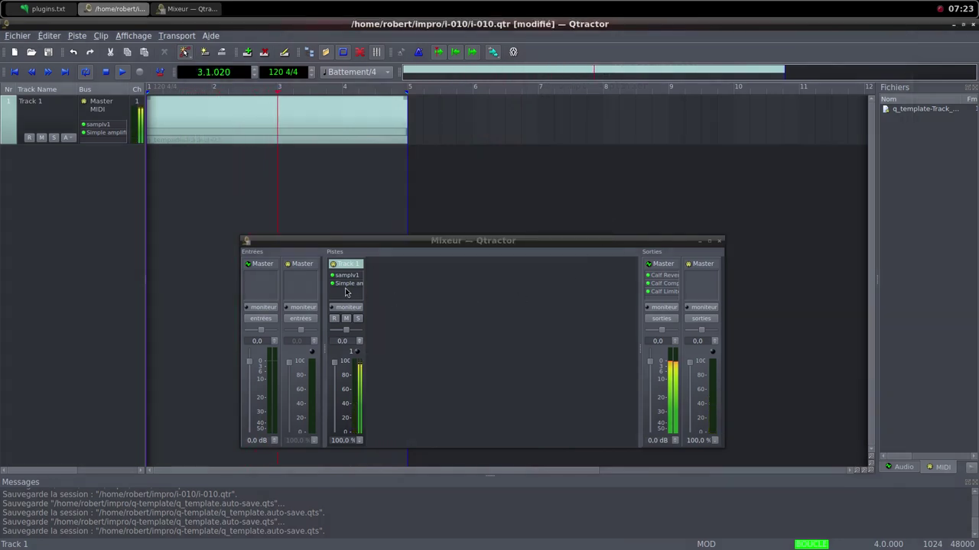
{"action": "right_click", "coordinate": [344, 290]}
{"action": "left_click", "coordinate": [369, 295]}
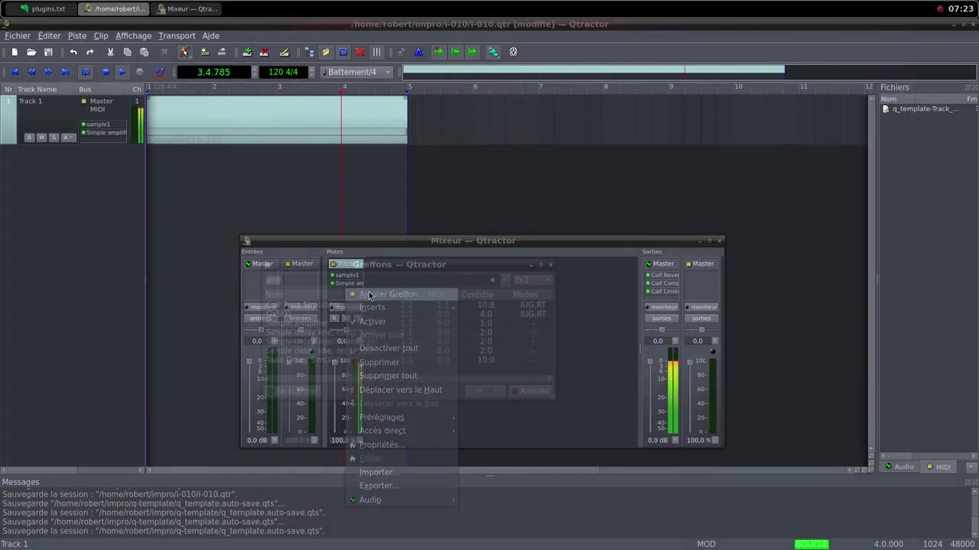
{"action": "type", "text": "pit"}
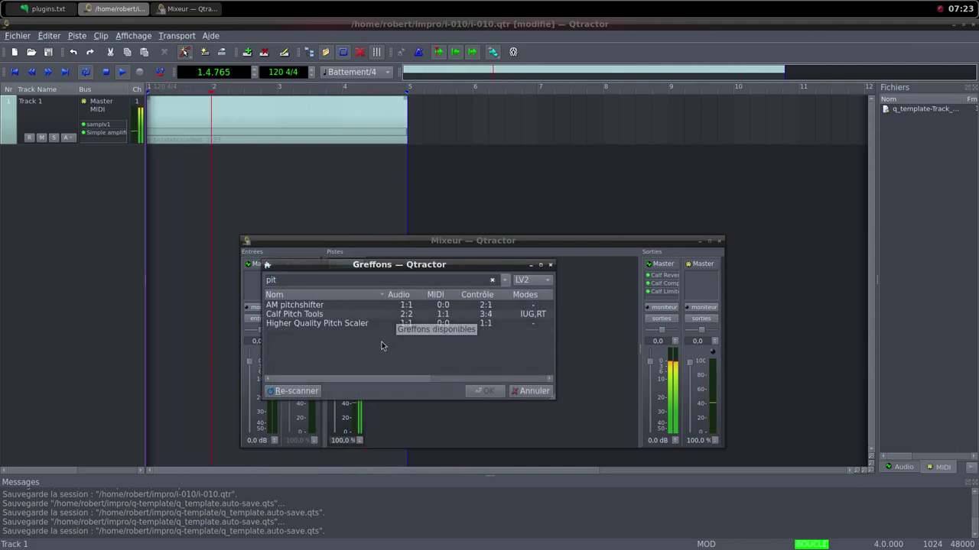
{"action": "double_click", "coordinate": [386, 305]}
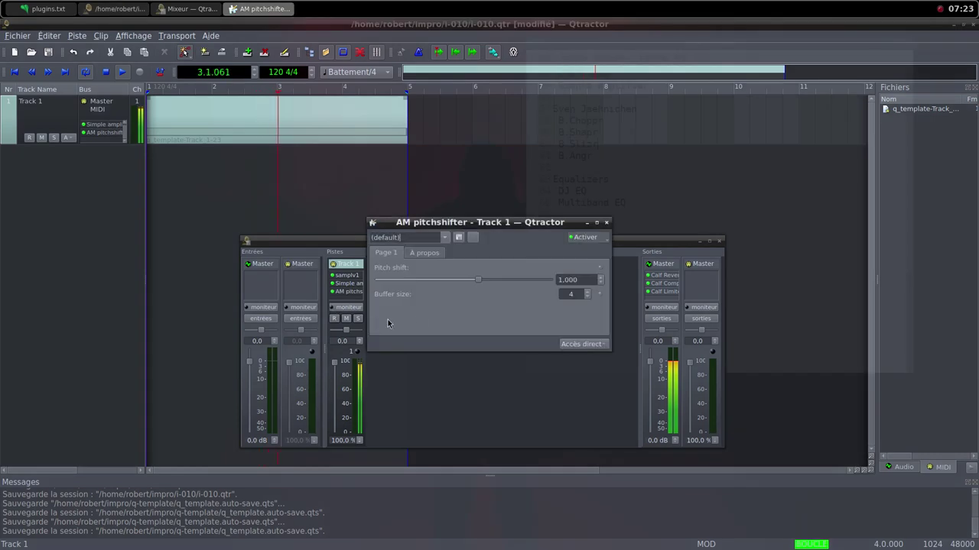
{"action": "left_click", "coordinate": [474, 284]}
{"action": "left_click_drag", "start_coordinate": [474, 281], "coordinate": [466, 281]}
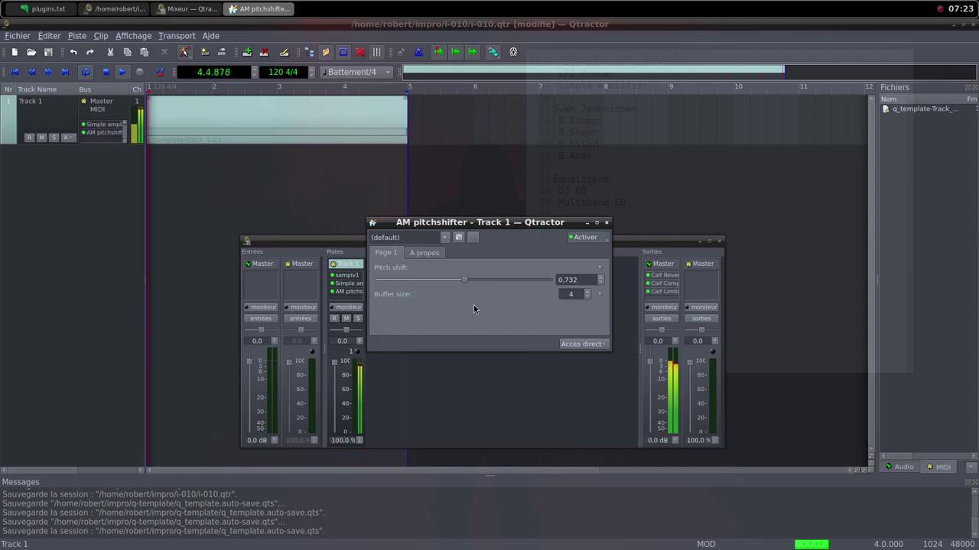
{"action": "left_click", "coordinate": [606, 223]}
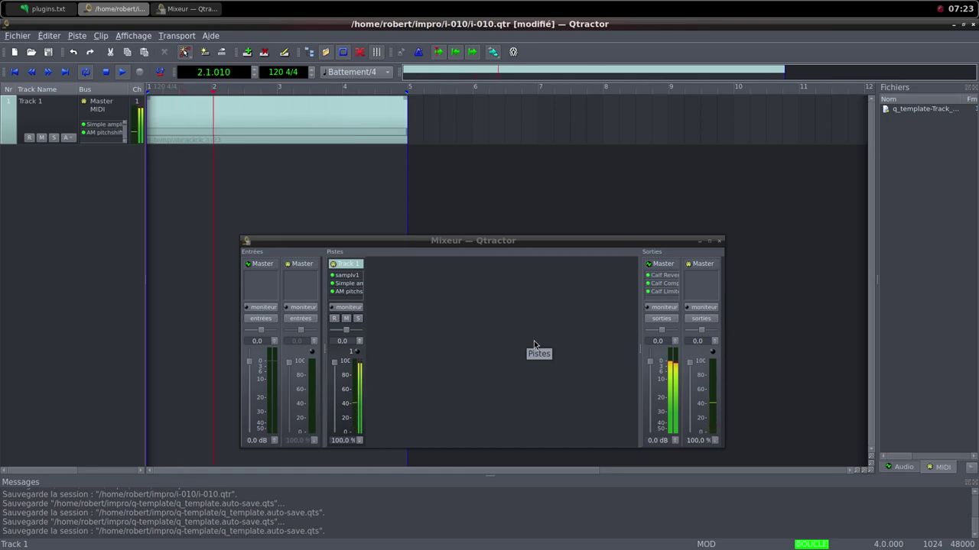
Switch to Freesound in Firefox, get another random sound, and download SNAP DRY.wav into the i-010/samples folder.
{"action": "middle_click", "coordinate": [526, 8]}
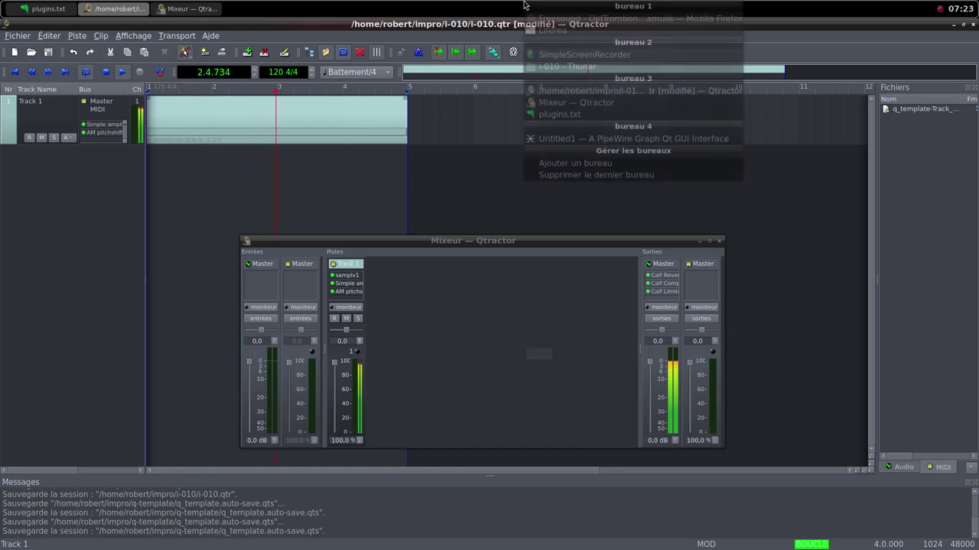
{"action": "left_click", "coordinate": [547, 22]}
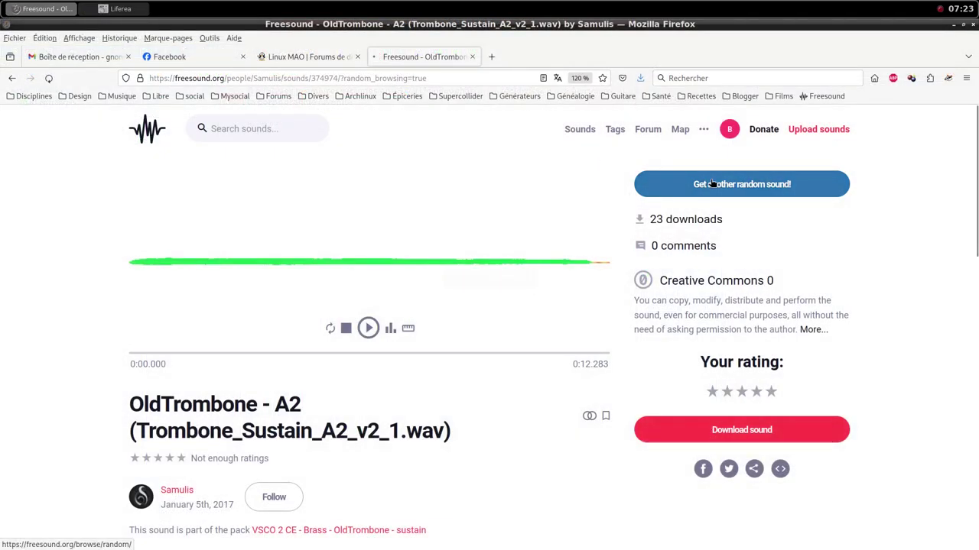
{"action": "left_click", "coordinate": [711, 183]}
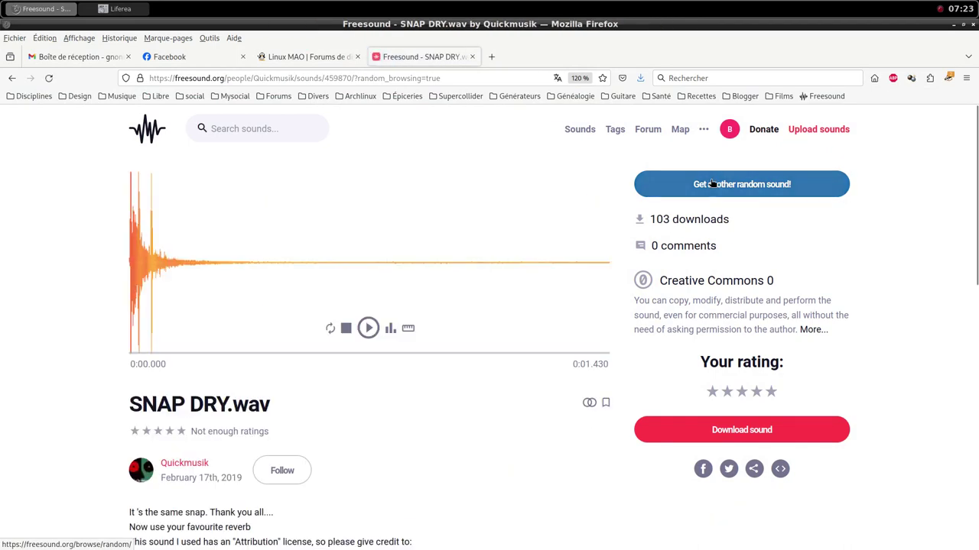
{"action": "scroll", "coordinate": [514, 406], "scroll_direction": "down", "scroll_amount": 2}
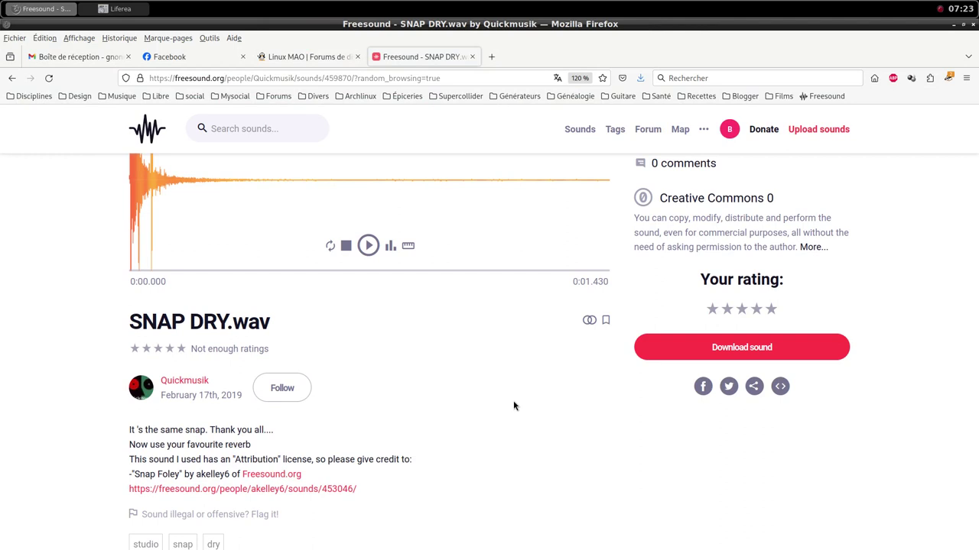
{"action": "scroll", "coordinate": [514, 406], "scroll_direction": "down", "scroll_amount": 2}
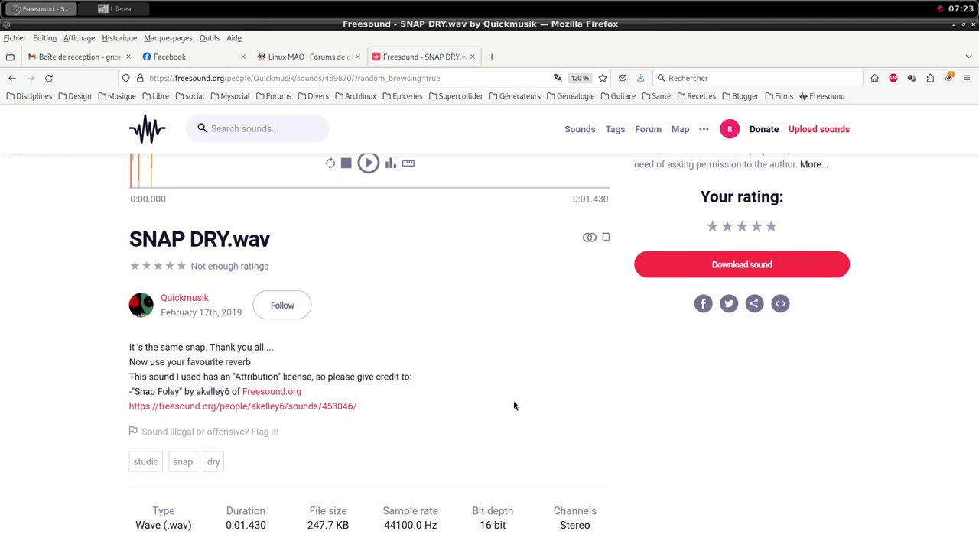
{"action": "scroll", "coordinate": [514, 406], "scroll_direction": "down", "scroll_amount": 2}
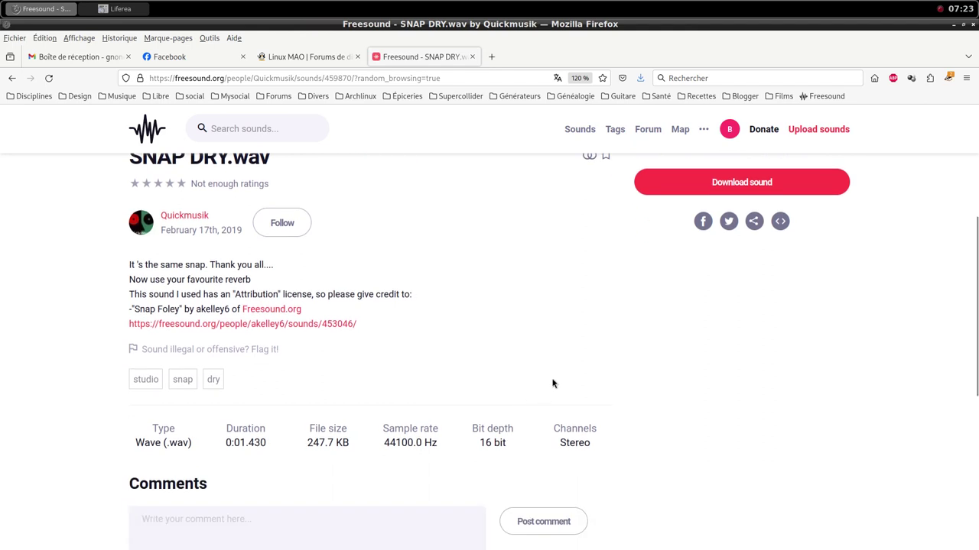
{"action": "scroll", "coordinate": [554, 383], "scroll_direction": "up", "scroll_amount": 6}
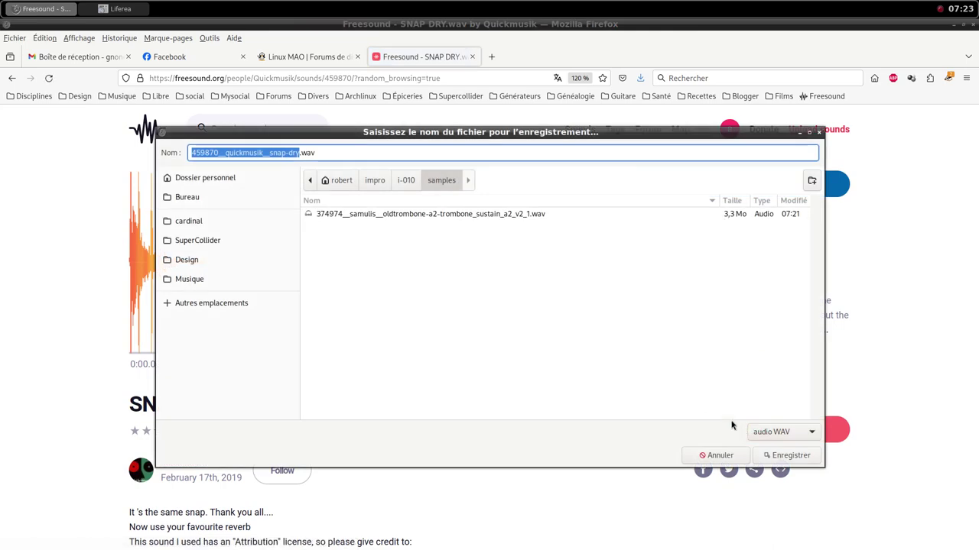
{"action": "left_click", "coordinate": [783, 454]}
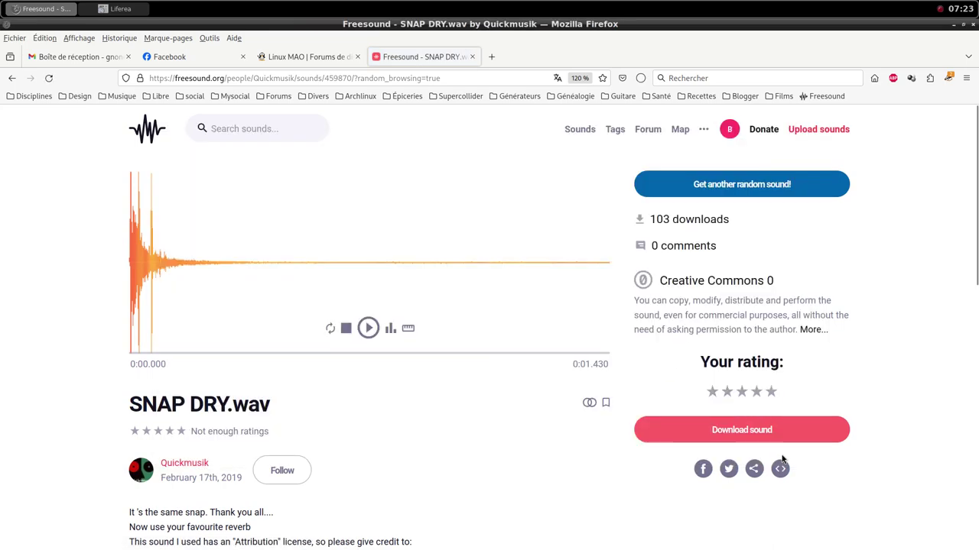
Switch back to Qtractor and start a new MIDI track, Track 2, with the samplv1 plugin on it.
{"action": "middle_click", "coordinate": [380, 6]}
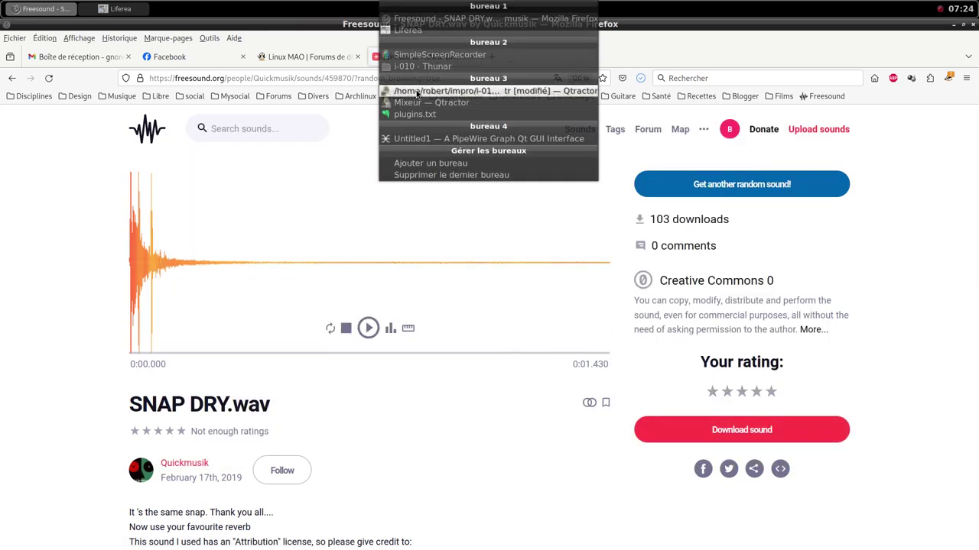
{"action": "left_click", "coordinate": [424, 88]}
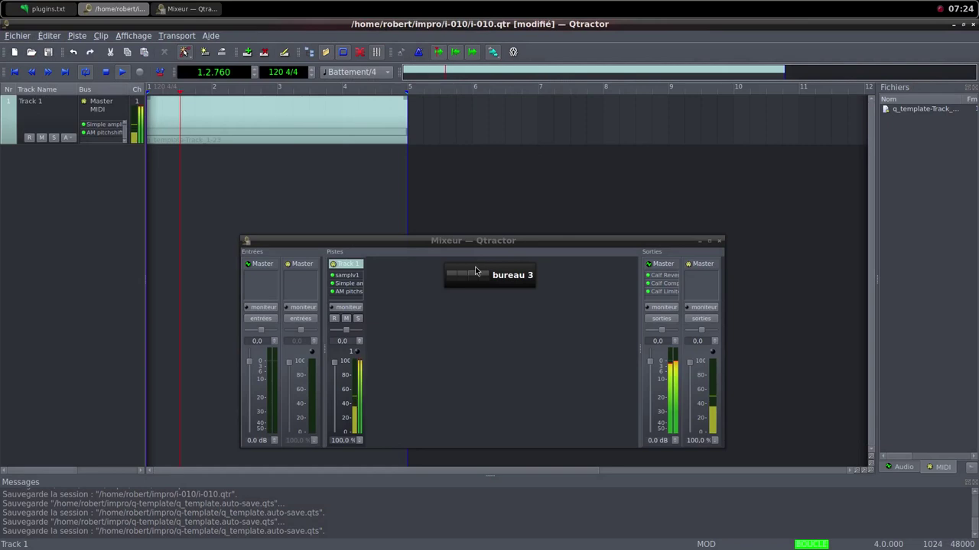
{"action": "right_click", "coordinate": [456, 310]}
{"action": "left_click", "coordinate": [483, 315]}
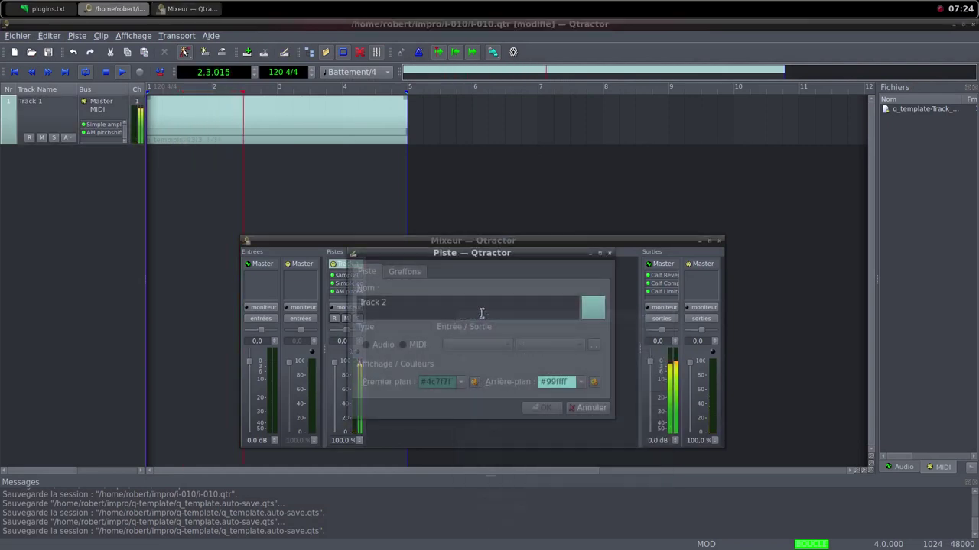
{"action": "left_click", "coordinate": [404, 345]}
{"action": "left_click", "coordinate": [404, 271]}
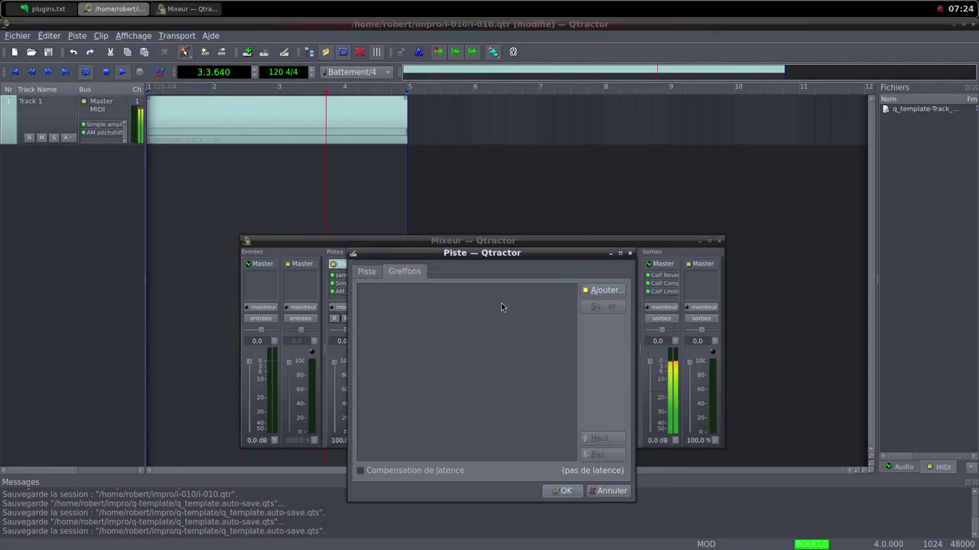
{"action": "left_click", "coordinate": [602, 291]}
{"action": "type", "text": "sam"}
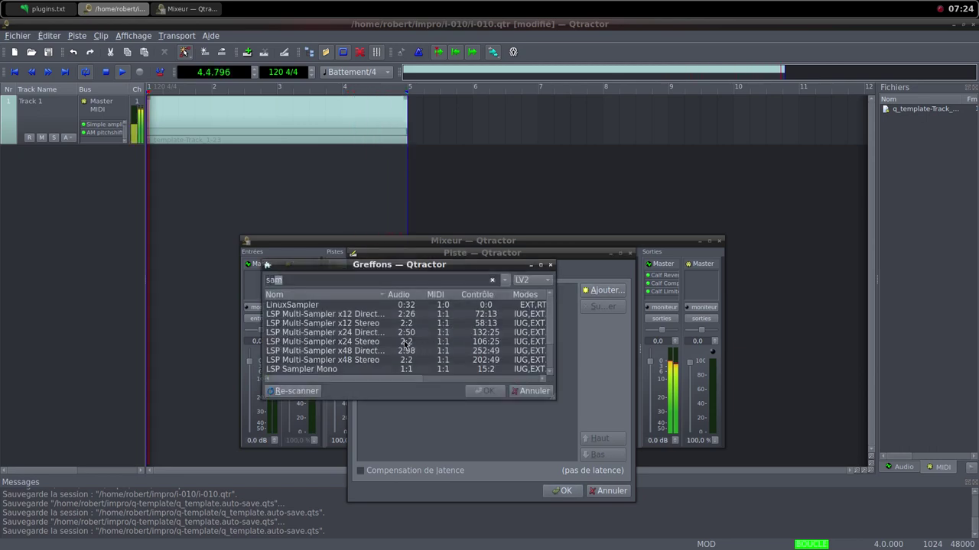
{"action": "double_click", "coordinate": [315, 370]}
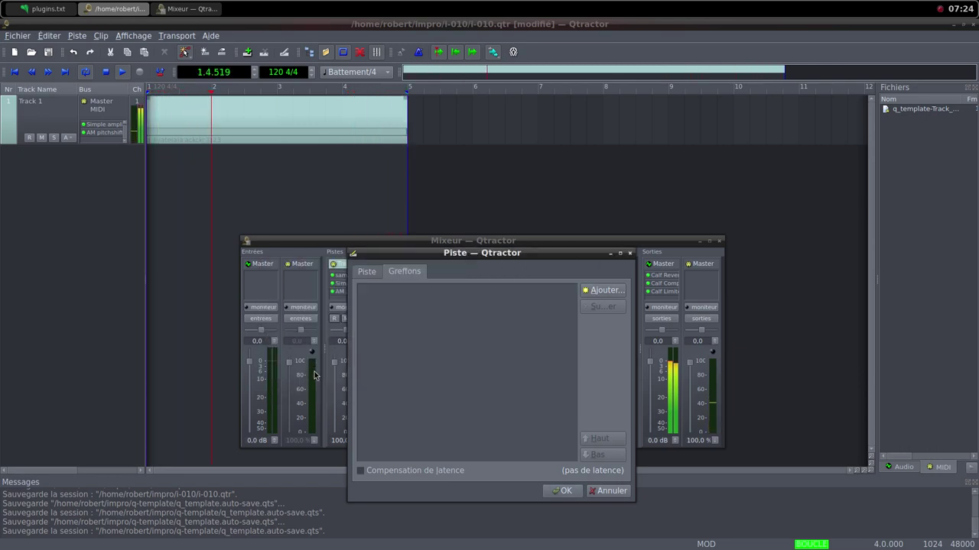
Load the snap-dry sample into Track 2's samplv1 and set both the DCA and OUT volumes to 100.
{"action": "double_click", "coordinate": [334, 221]}
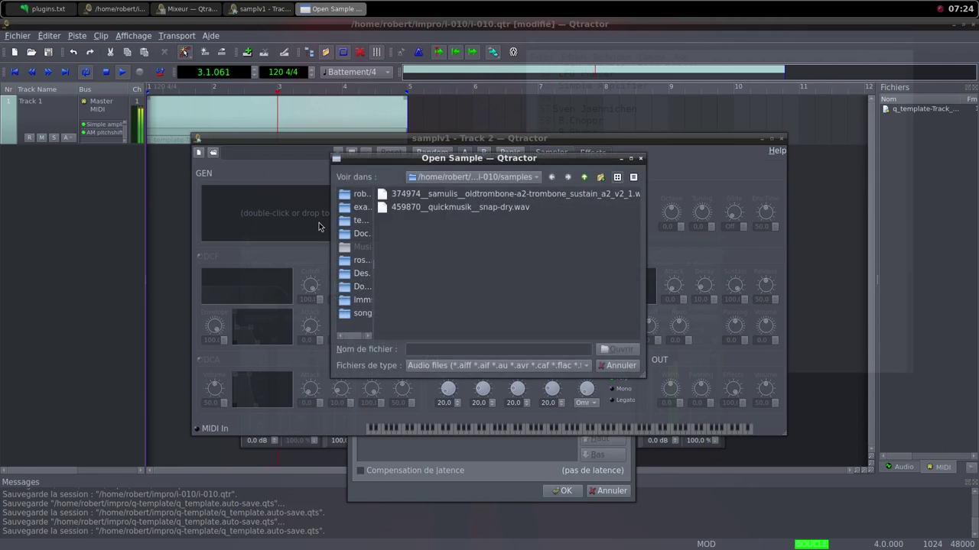
{"action": "left_click", "coordinate": [478, 205]}
{"action": "left_click", "coordinate": [606, 350]}
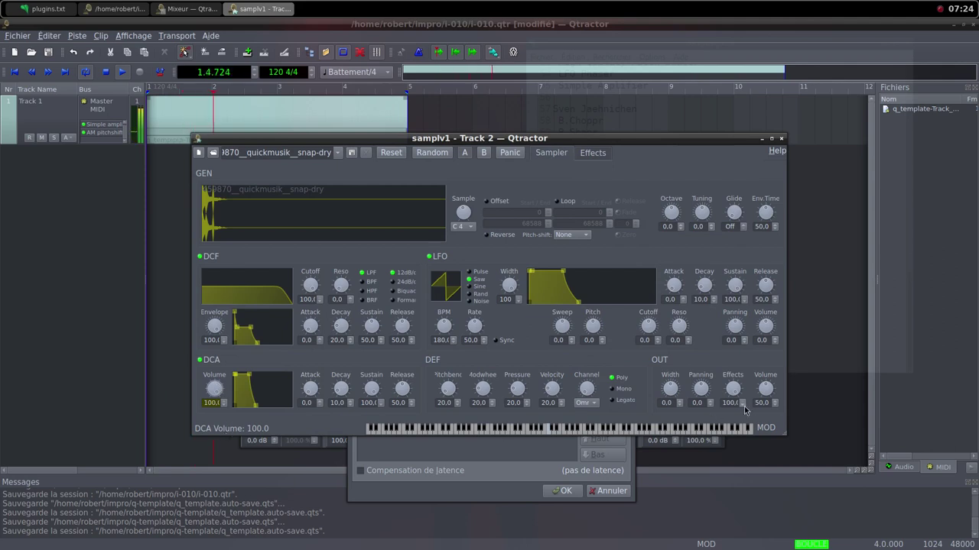
{"action": "left_click", "coordinate": [771, 398]}
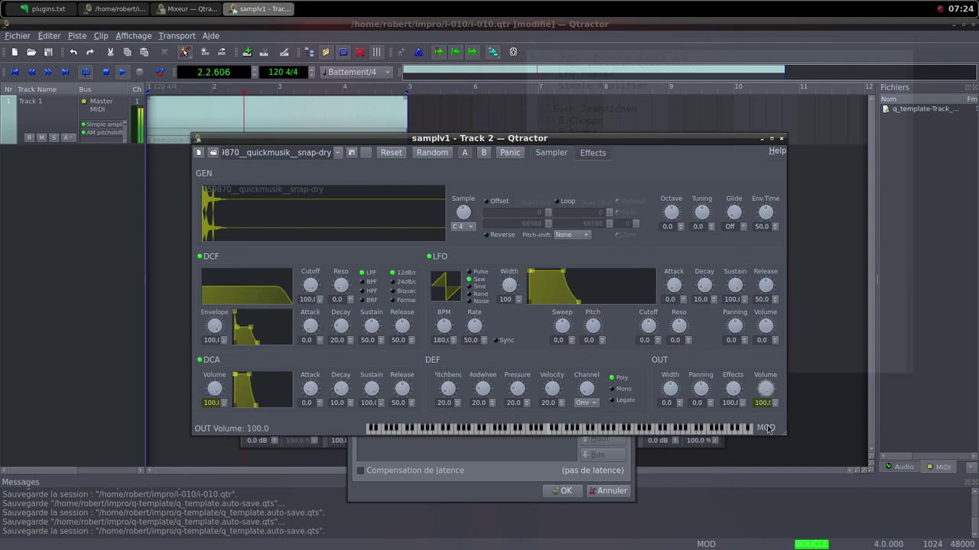
{"action": "left_click", "coordinate": [780, 138]}
Add a Simple amplifier after samplv1 in Track 2's plugin list and create the track.
{"action": "key", "text": "alt+a"}
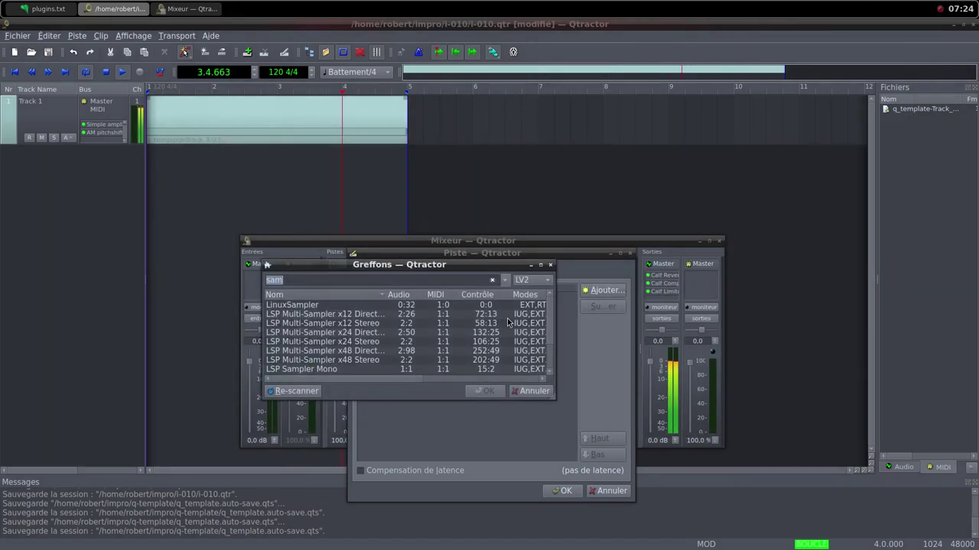
{"action": "type", "text": "s"}
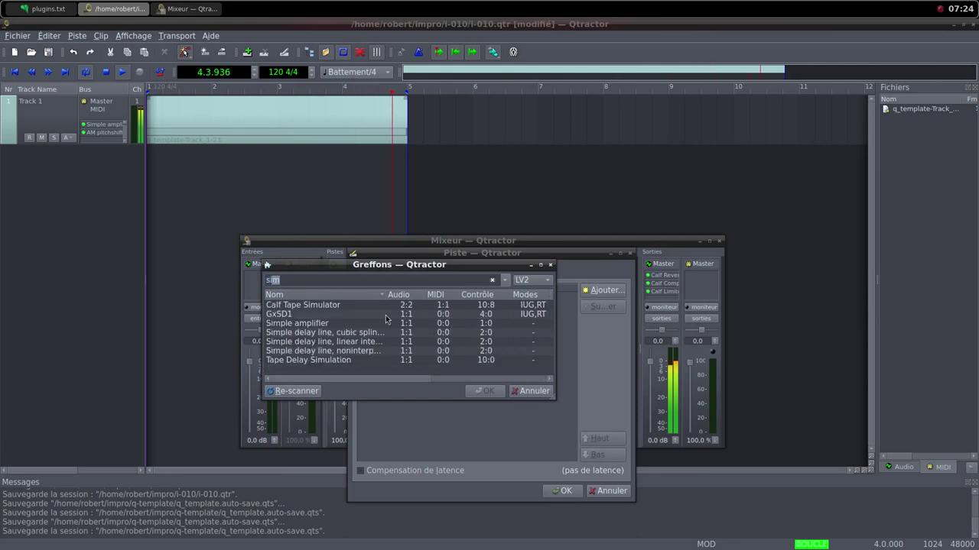
{"action": "left_click", "coordinate": [327, 323]}
{"action": "left_click", "coordinate": [483, 391]}
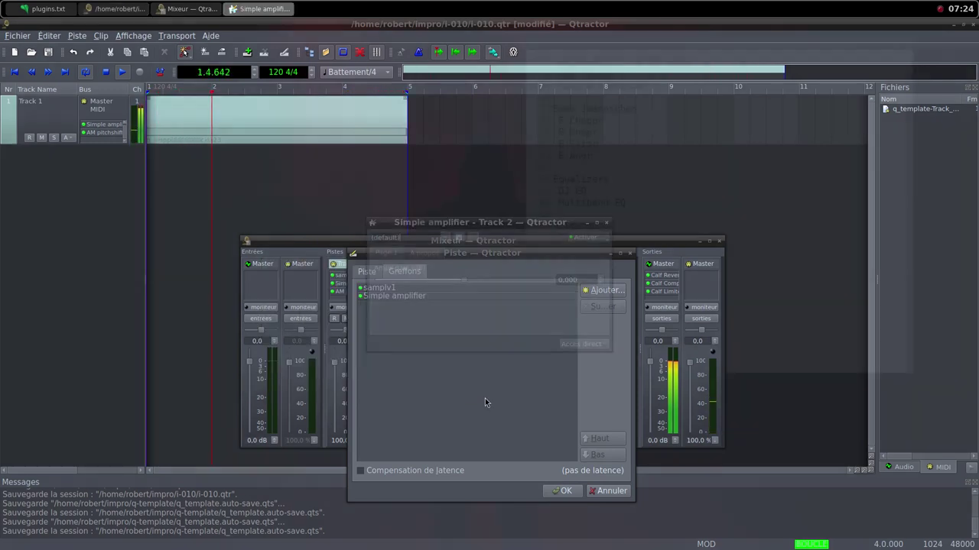
{"action": "left_click", "coordinate": [606, 222]}
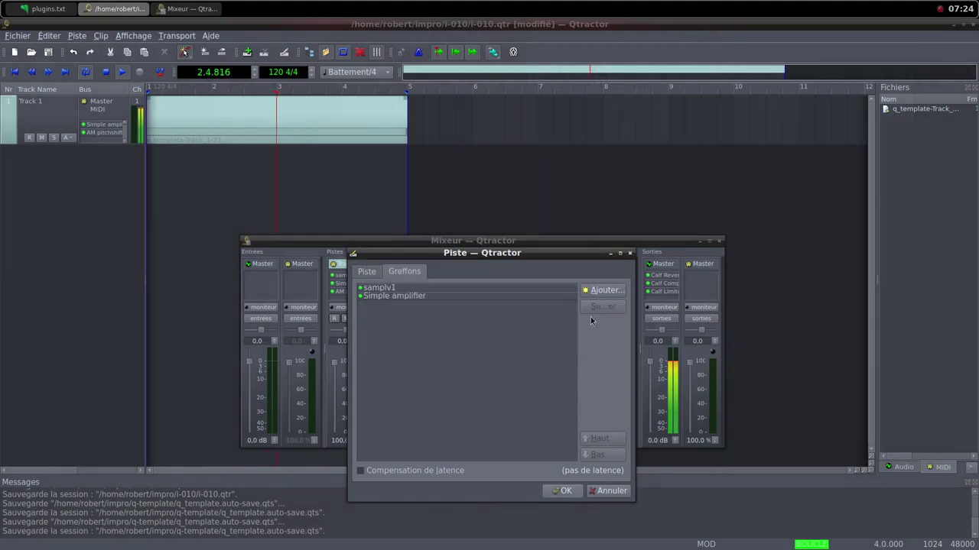
{"action": "left_click", "coordinate": [557, 490]}
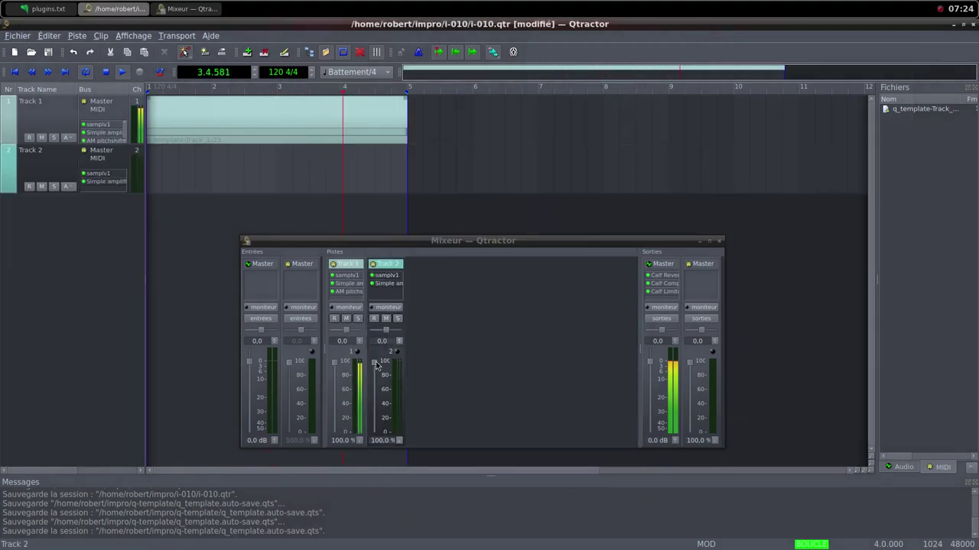
Lower Track 2's volume to 0 % and create a new four-bar MIDI clip on it, with its editor maximized.
{"action": "left_click_drag", "start_coordinate": [375, 366], "coordinate": [382, 432]}
{"action": "right_click", "coordinate": [262, 171]}
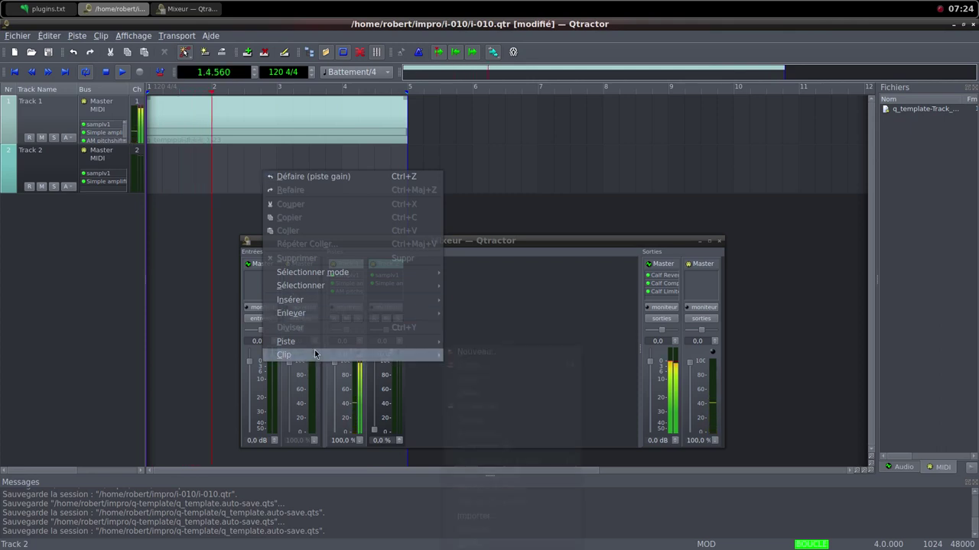
{"action": "mouse_move", "coordinate": [306, 355]}
{"action": "left_click", "coordinate": [489, 351]}
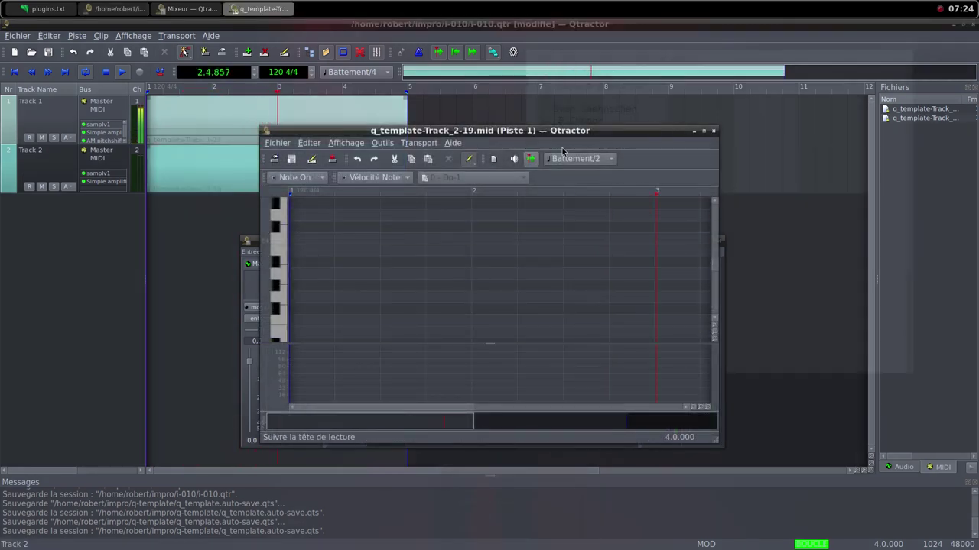
{"action": "left_click", "coordinate": [703, 131]}
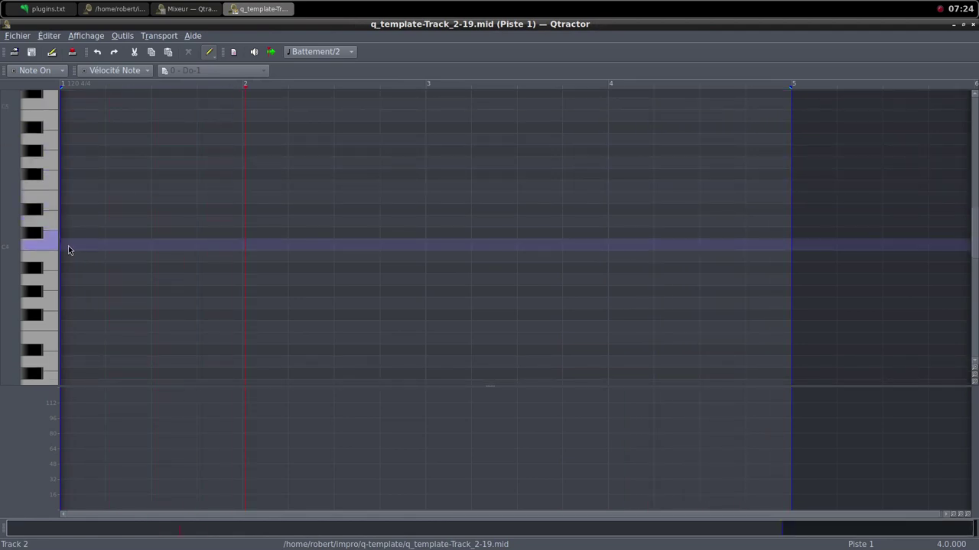
Draw one-beat notes alternating between C4 and C#4 across all four bars of the Track 2 clip and close the editor.
{"action": "mouse_move", "coordinate": [69, 245]}
{"action": "left_mouse_down"}
{"action": "mouse_move", "coordinate": [151, 233]}
{"action": "mouse_move", "coordinate": [175, 244]}
{"action": "mouse_move", "coordinate": [228, 233]}
{"action": "mouse_move", "coordinate": [382, 244]}
{"action": "mouse_move", "coordinate": [427, 234]}
{"action": "mouse_move", "coordinate": [470, 244]}
{"action": "mouse_move", "coordinate": [506, 231]}
{"action": "mouse_move", "coordinate": [533, 247]}
{"action": "left_mouse_up"}
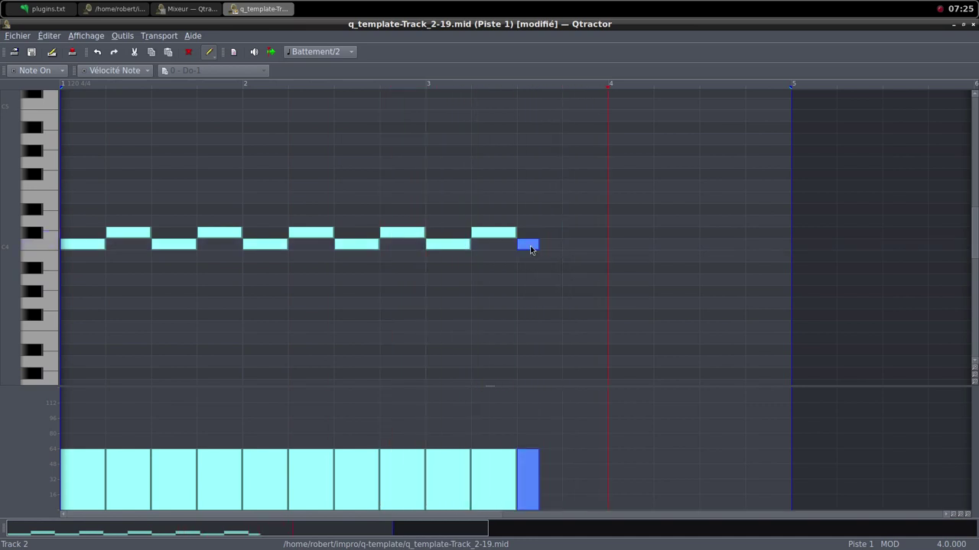
{"action": "key", "text": "Delete"}
{"action": "mouse_move", "coordinate": [533, 240]}
{"action": "left_mouse_down"}
{"action": "mouse_move", "coordinate": [652, 242]}
{"action": "mouse_move", "coordinate": [664, 231]}
{"action": "mouse_move", "coordinate": [742, 245]}
{"action": "mouse_move", "coordinate": [778, 232]}
{"action": "left_mouse_up"}
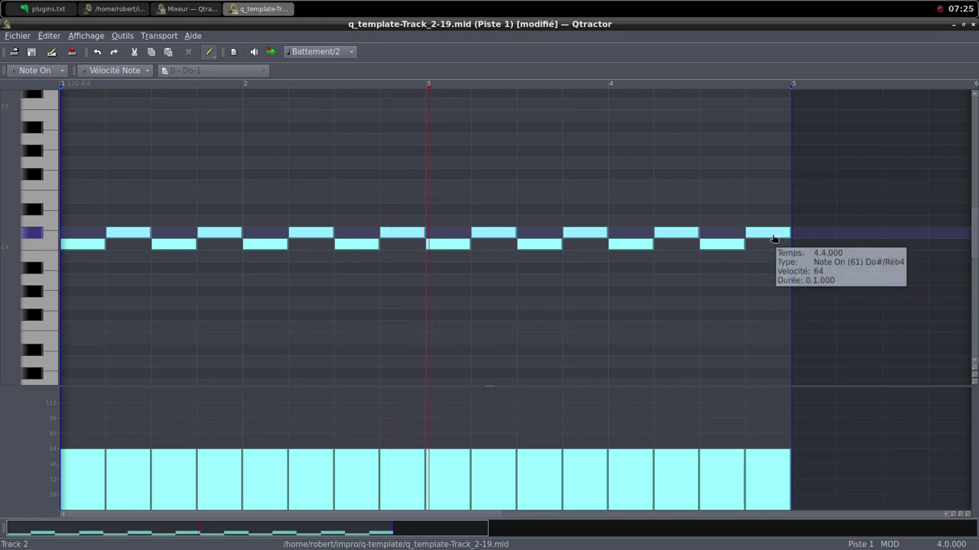
{"action": "left_click", "coordinate": [962, 24]}
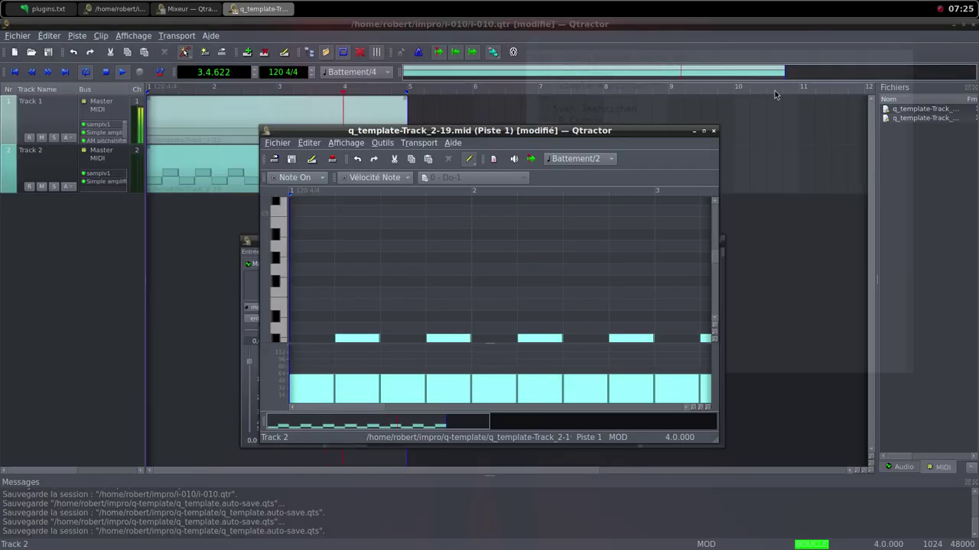
{"action": "left_click", "coordinate": [713, 131]}
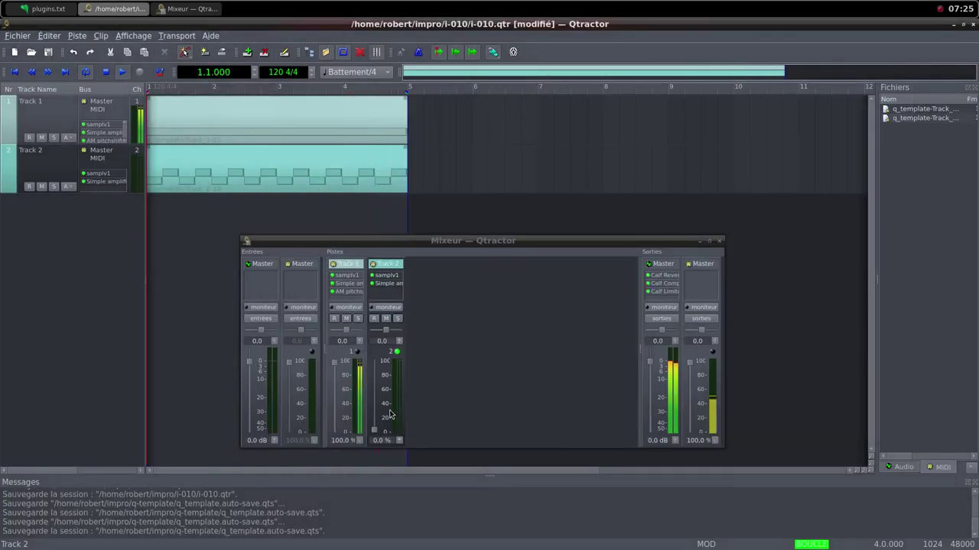
Raise Track 2's volume to 100 % and increase the gain of its Simple amplifier slightly.
{"action": "left_click_drag", "start_coordinate": [376, 434], "coordinate": [374, 364]}
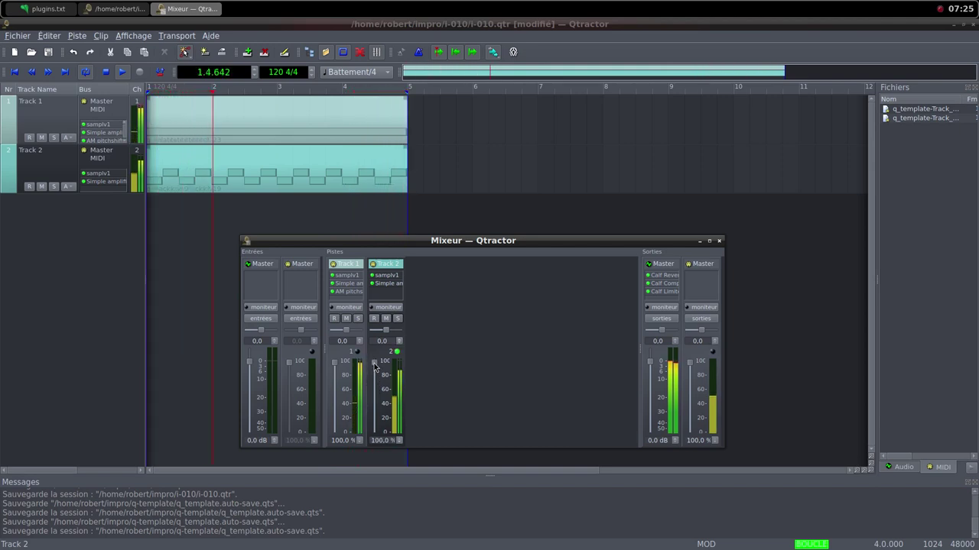
{"action": "double_click", "coordinate": [382, 284]}
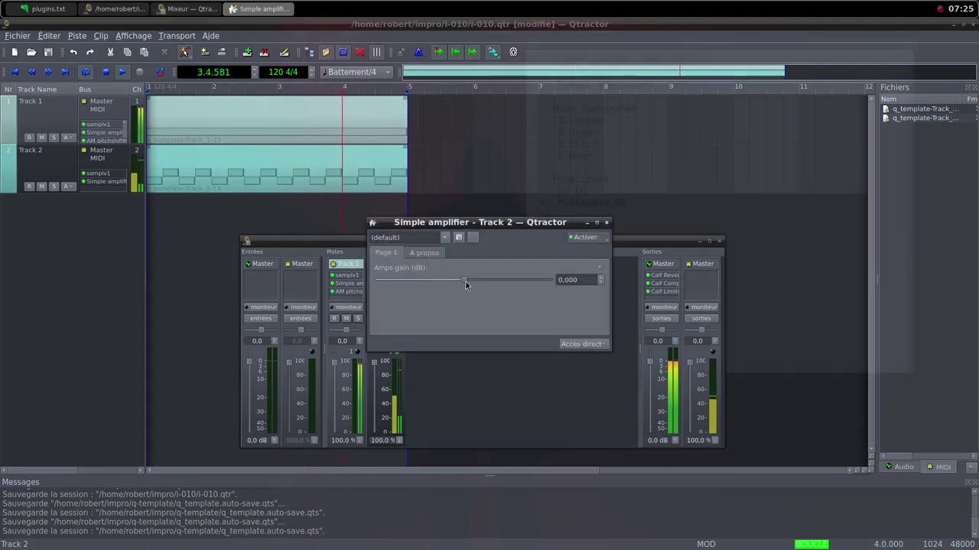
{"action": "left_click_drag", "start_coordinate": [467, 282], "coordinate": [468, 283]}
{"action": "left_click_drag", "start_coordinate": [468, 282], "coordinate": [470, 285]}
{"action": "left_click", "coordinate": [606, 222]}
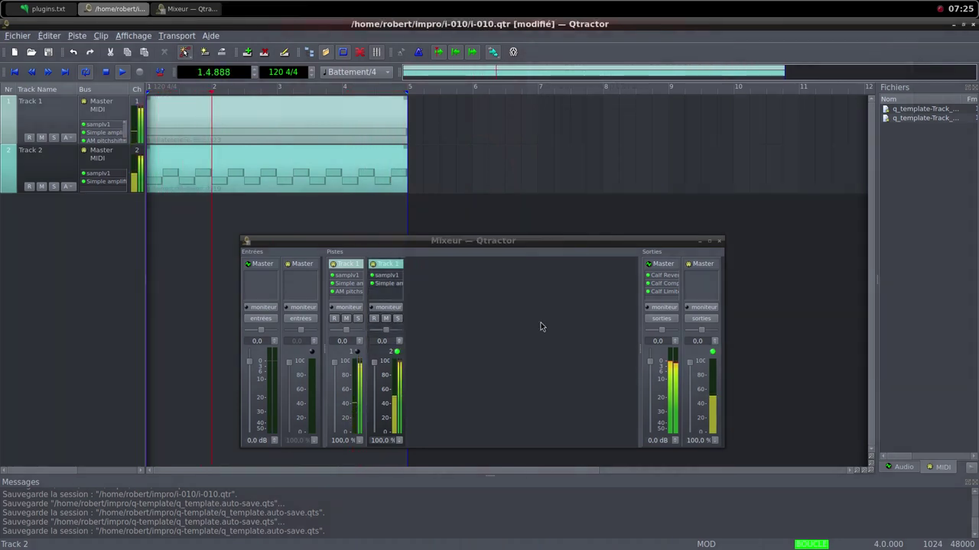
Switch to the Freesound page in Firefox and get another random sound.
{"action": "middle_click", "coordinate": [545, 7]}
{"action": "left_click", "coordinate": [611, 19]}
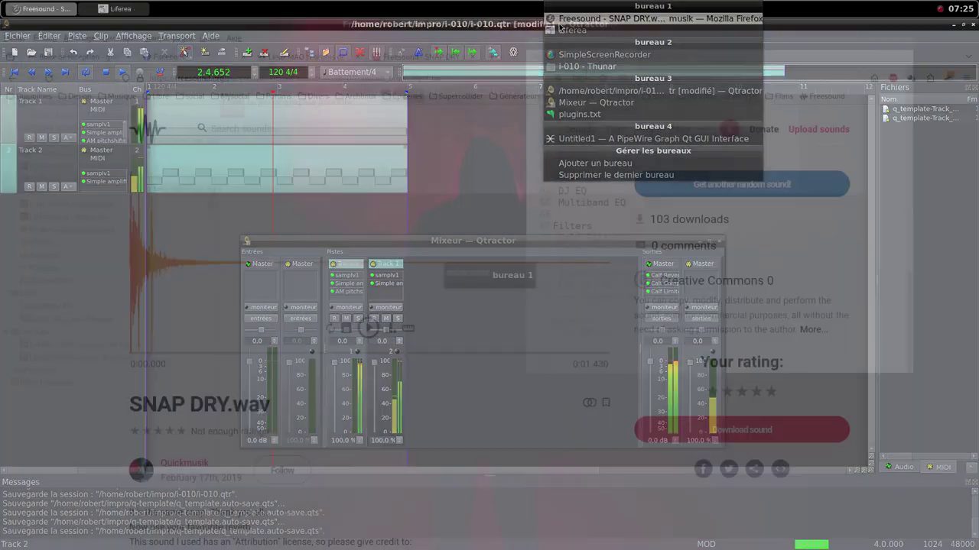
{"action": "left_click", "coordinate": [686, 194]}
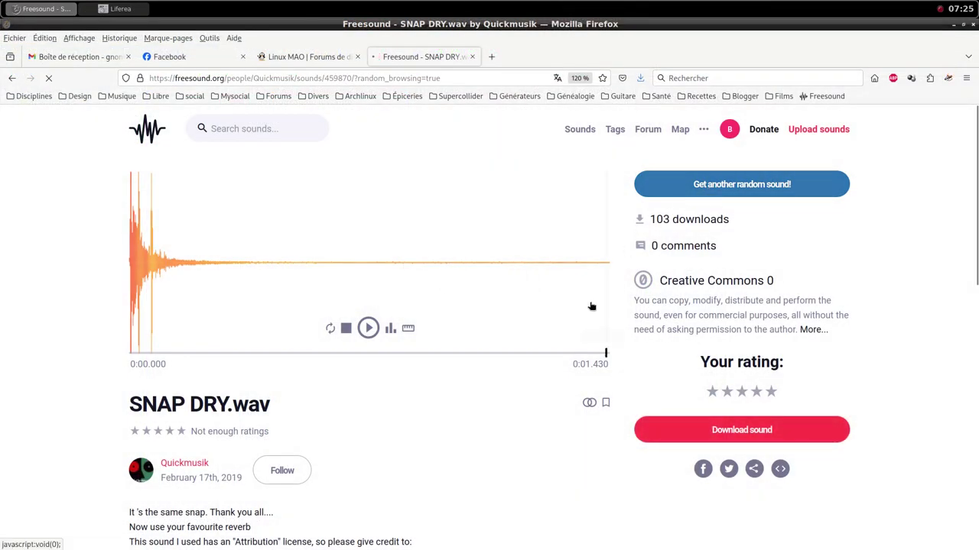
{"action": "left_click", "coordinate": [732, 186]}
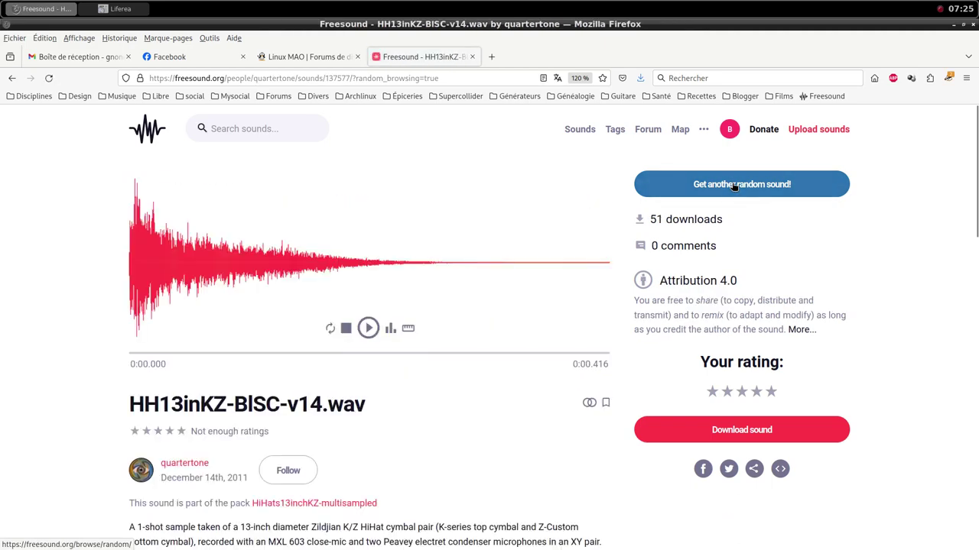
Read the description of HH13inKZ-BlSC-v14.wav and download the sound into the i-010 samples folder.
{"action": "scroll", "coordinate": [503, 405], "scroll_direction": "down", "scroll_amount": 2}
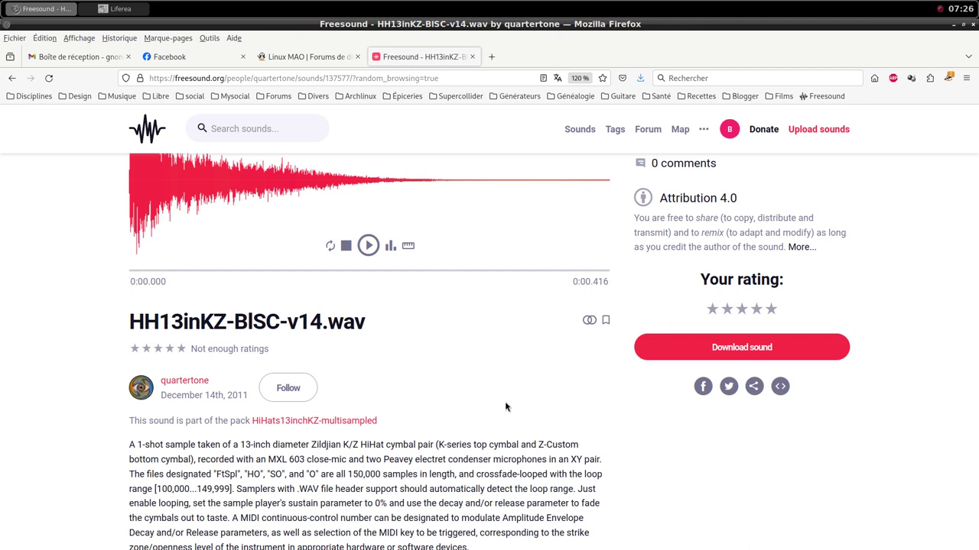
{"action": "scroll", "coordinate": [506, 407], "scroll_direction": "down", "scroll_amount": 3}
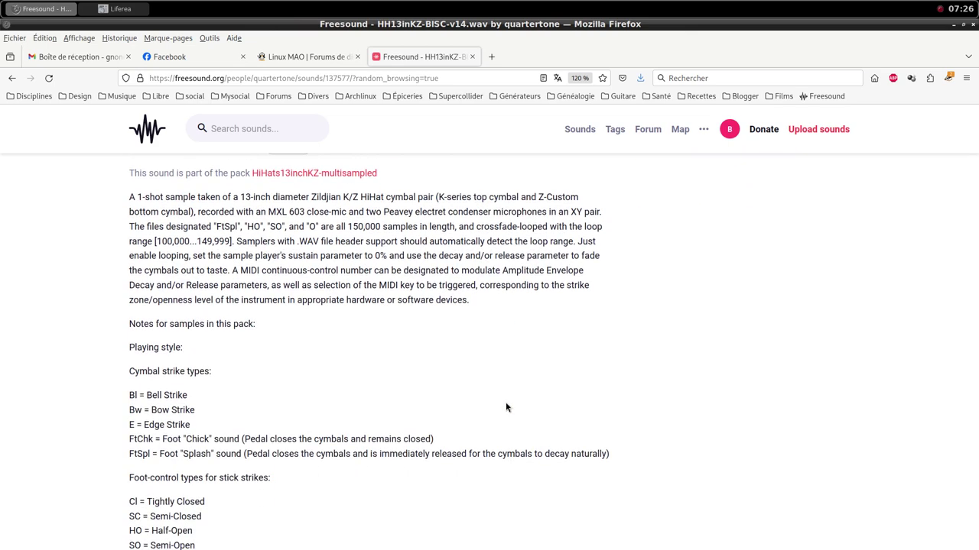
{"action": "scroll", "coordinate": [506, 407], "scroll_direction": "up", "scroll_amount": 1}
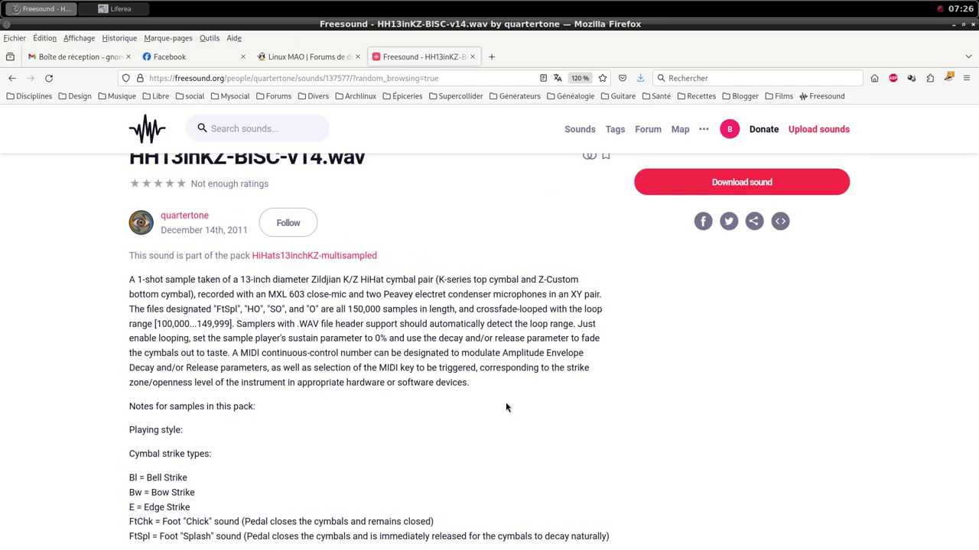
{"action": "scroll", "coordinate": [520, 359], "scroll_direction": "up", "scroll_amount": 1}
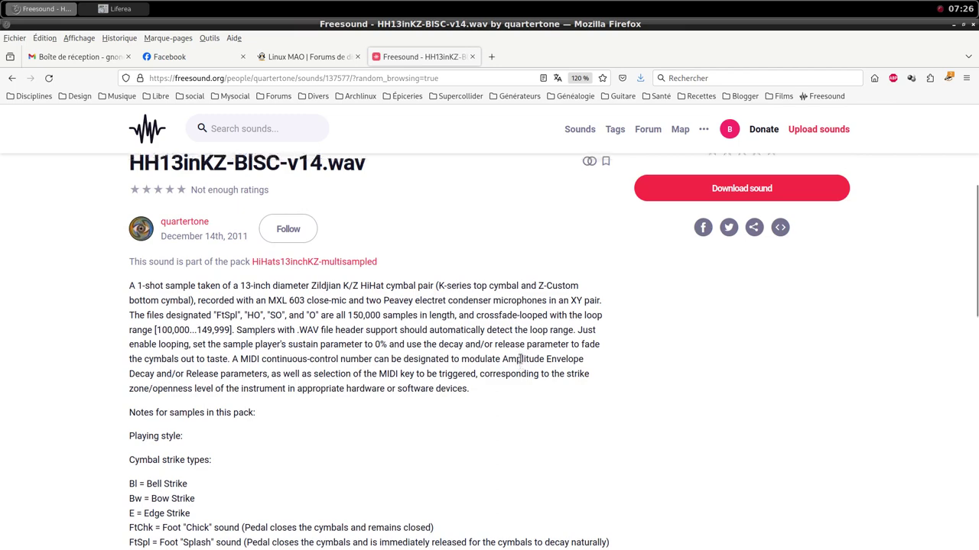
{"action": "scroll", "coordinate": [557, 359], "scroll_direction": "up", "scroll_amount": 2}
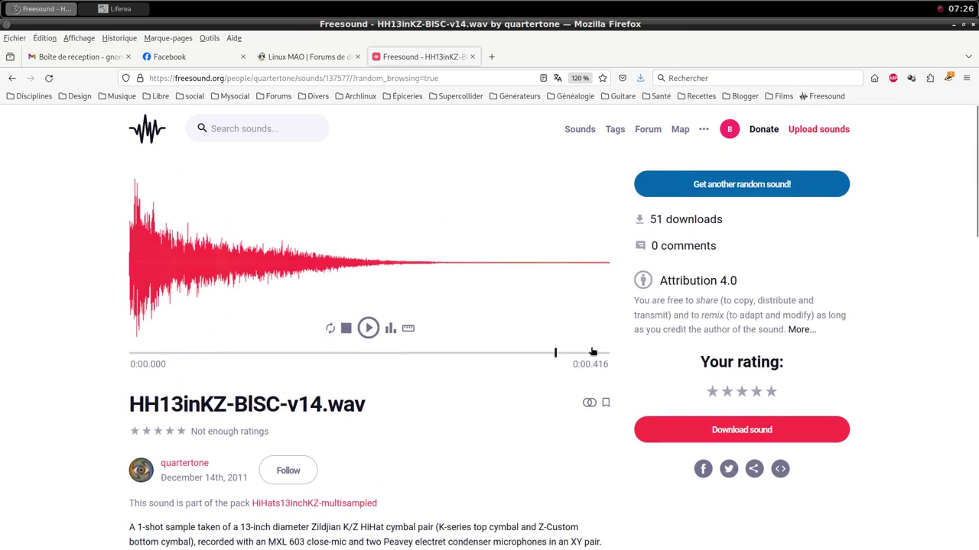
{"action": "left_click", "coordinate": [747, 429]}
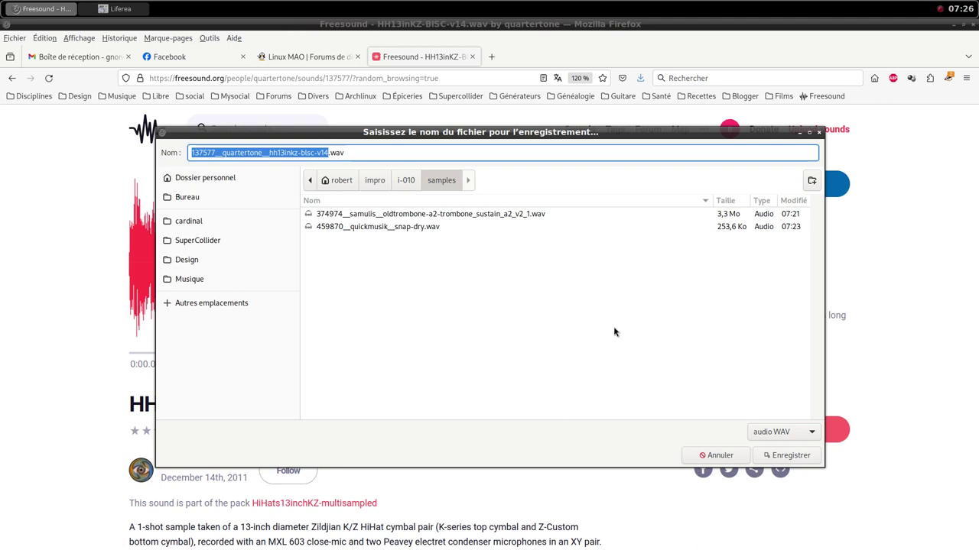
{"action": "left_click", "coordinate": [796, 456]}
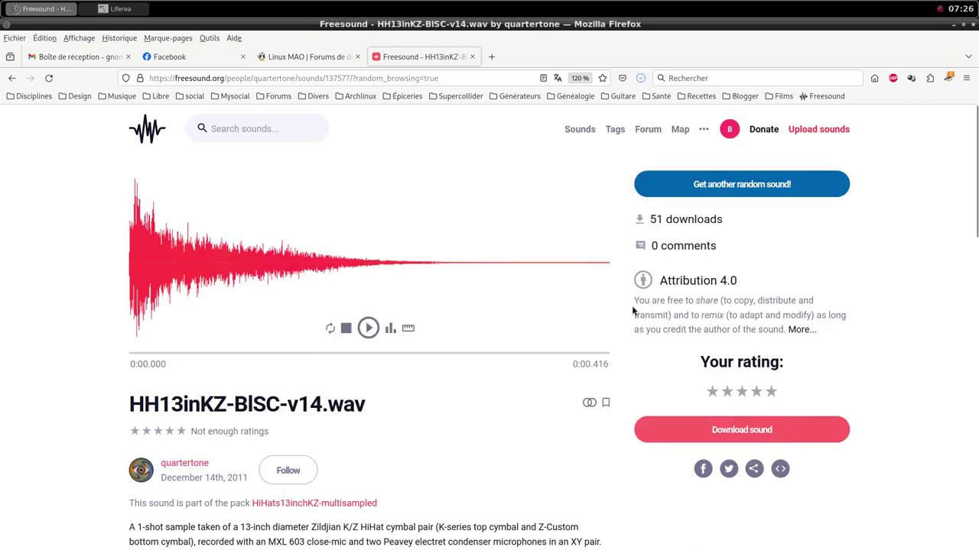
Switch back to Qtractor and start a new track, Track 3, with the MIDI type.
{"action": "middle_click", "coordinate": [427, 5]}
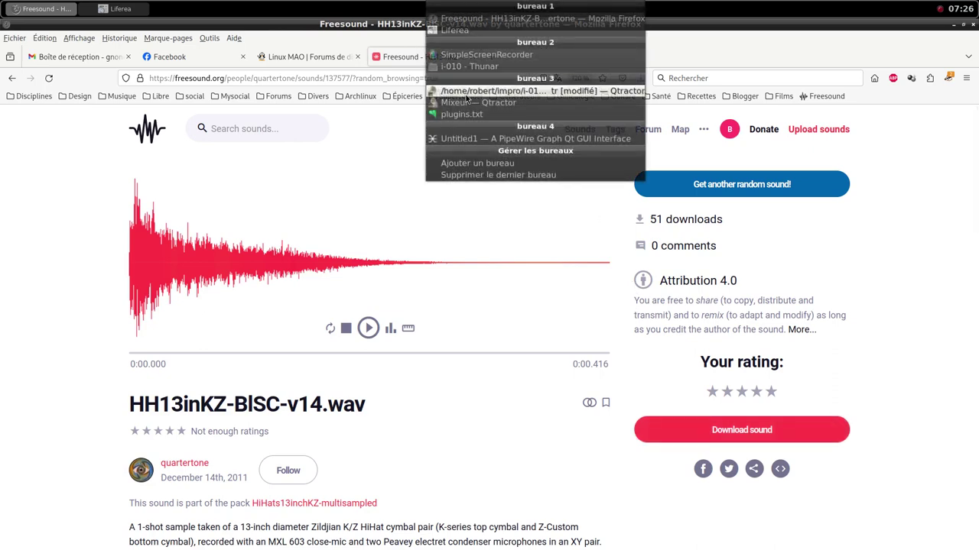
{"action": "left_click", "coordinate": [525, 90]}
{"action": "right_click", "coordinate": [476, 332]}
{"action": "left_click", "coordinate": [512, 335]}
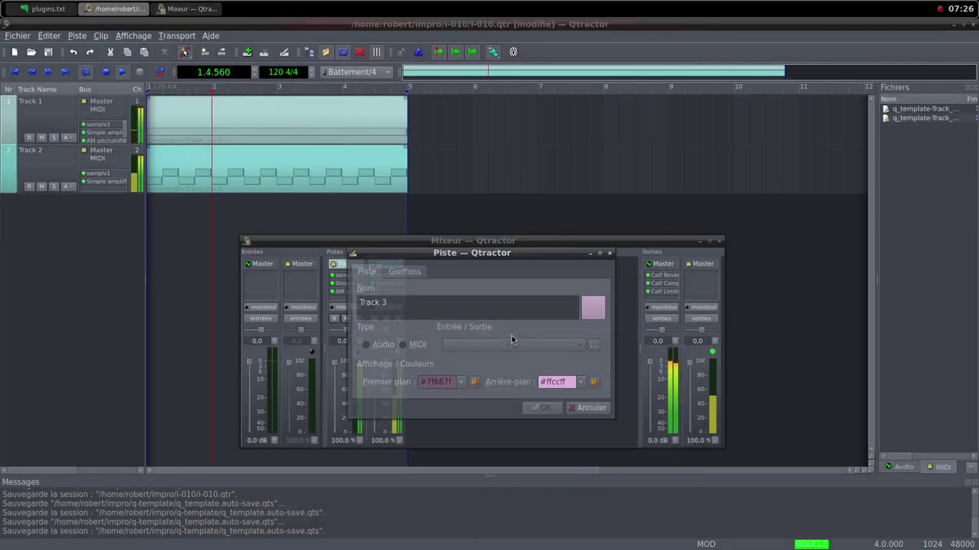
{"action": "left_click", "coordinate": [401, 345]}
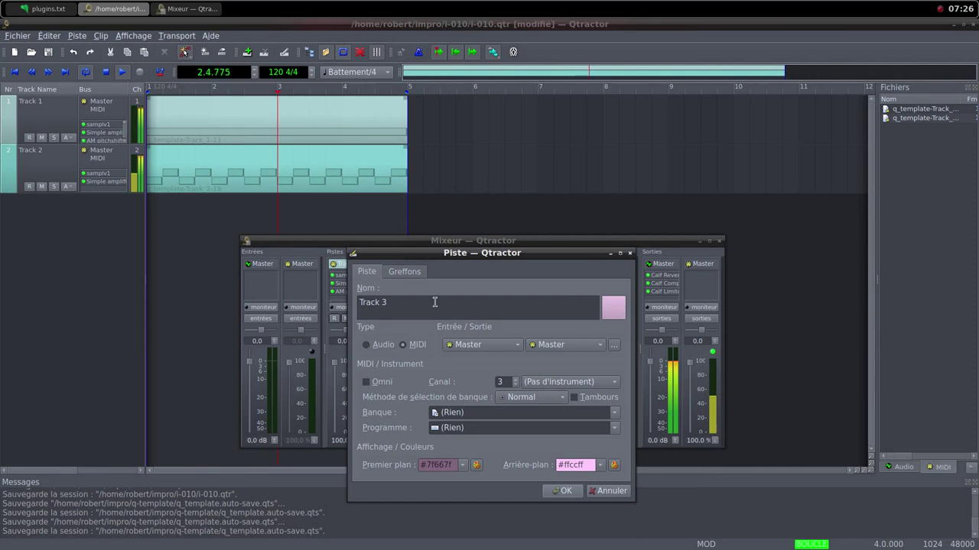
Find samplv1 among the LV2 plugins and add it to Track 3's plugin list.
{"action": "left_click", "coordinate": [406, 274]}
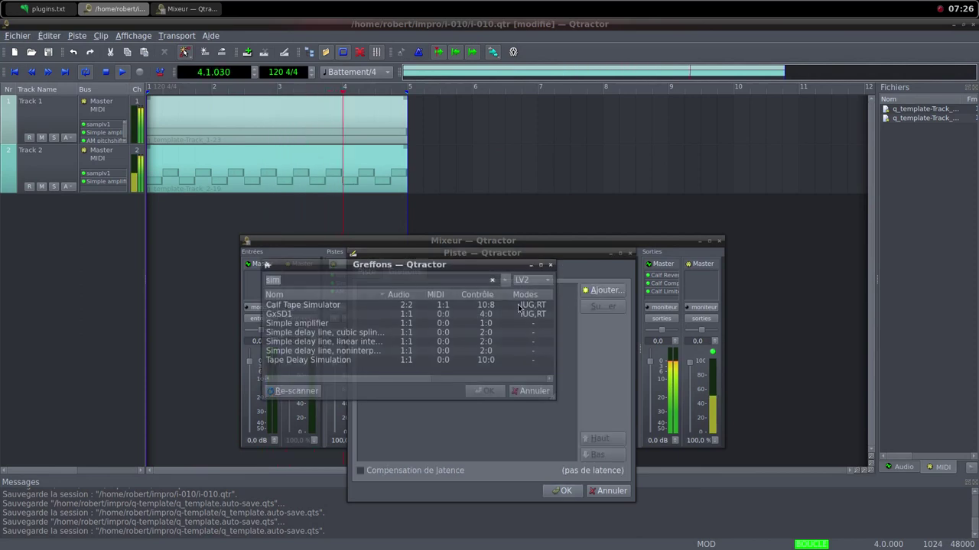
{"action": "left_click", "coordinate": [603, 290]}
{"action": "type", "text": "sam"}
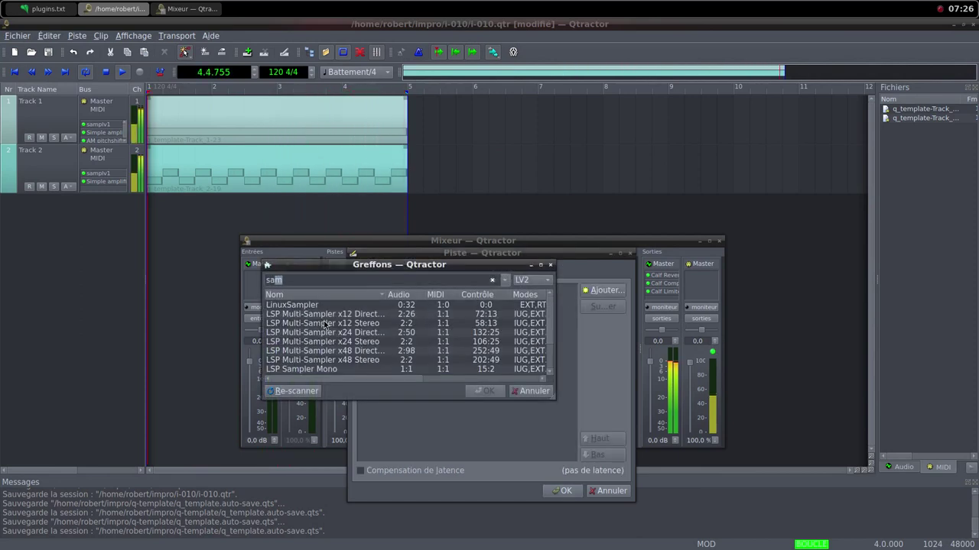
{"action": "scroll", "coordinate": [327, 340], "scroll_direction": "down", "scroll_amount": 2}
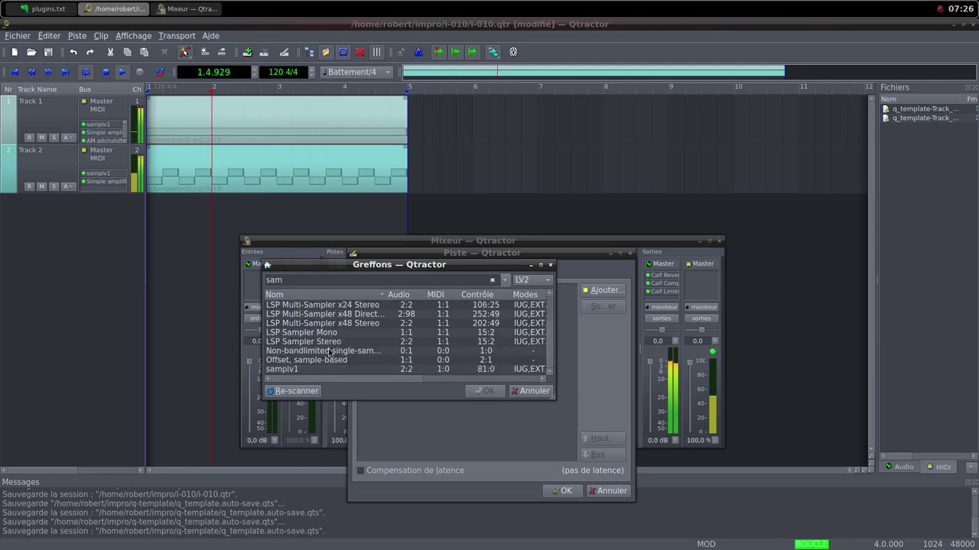
{"action": "double_click", "coordinate": [339, 371]}
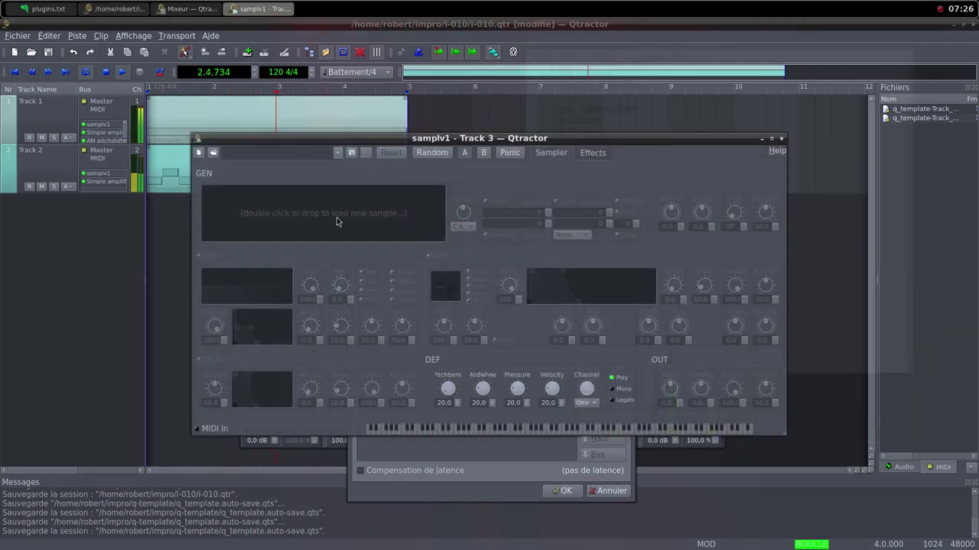
Load the hh13inkz-blsc-v14 sample into Track 3's samplv1 and set both the DCA and OUT volumes to 100.
{"action": "double_click", "coordinate": [336, 218]}
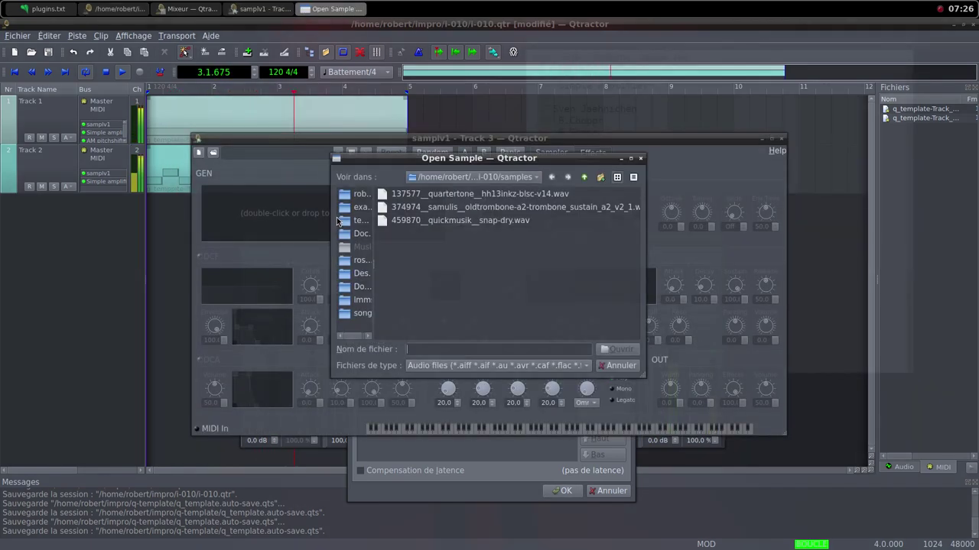
{"action": "left_click", "coordinate": [466, 196]}
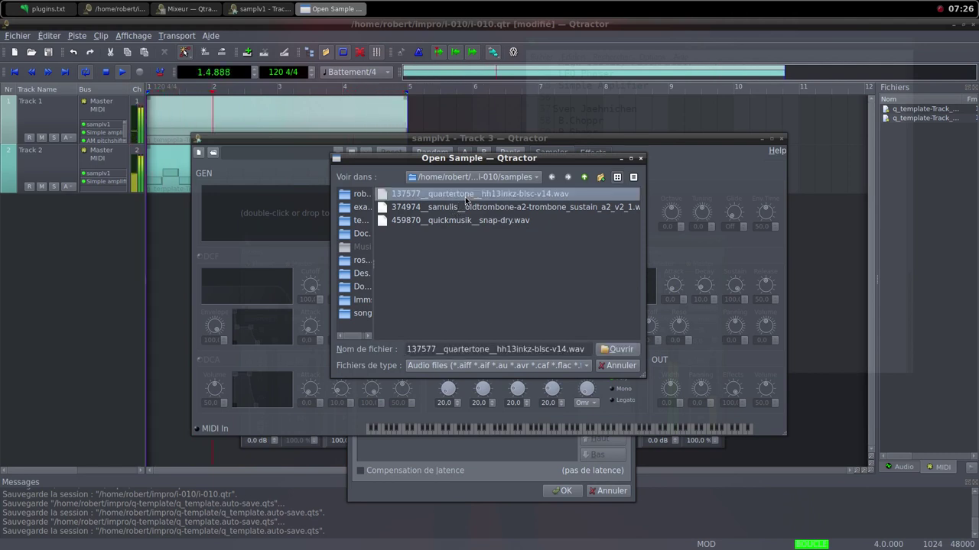
{"action": "left_click", "coordinate": [620, 351]}
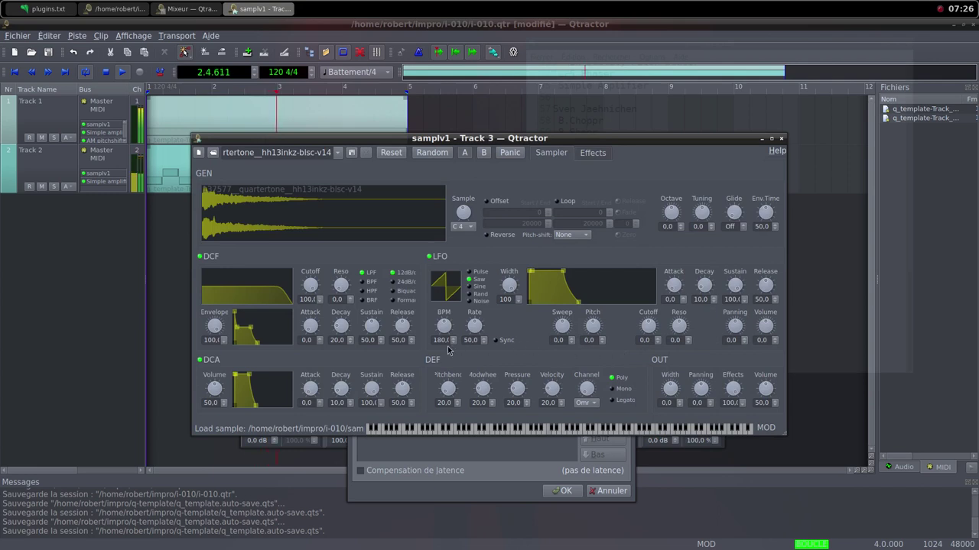
{"action": "double_click", "coordinate": [219, 391]}
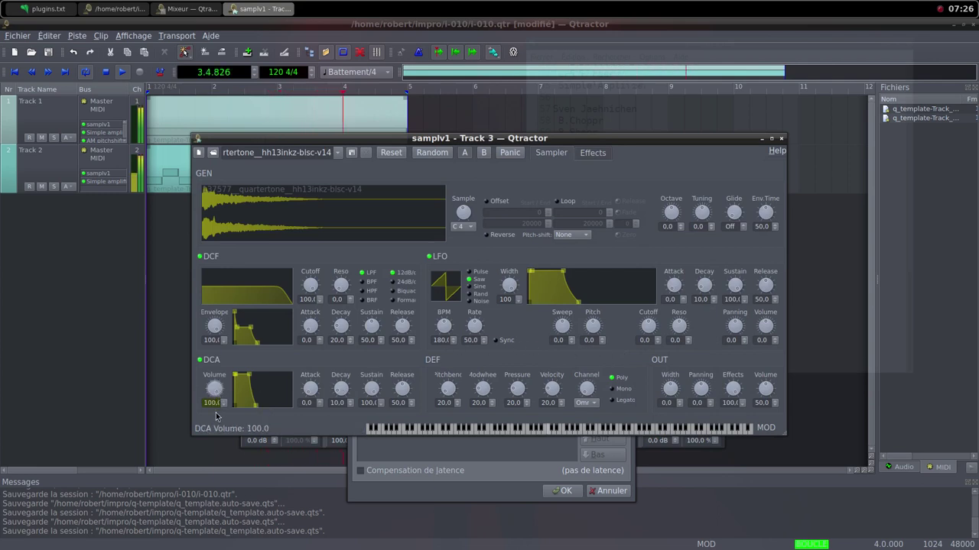
{"action": "double_click", "coordinate": [765, 390]}
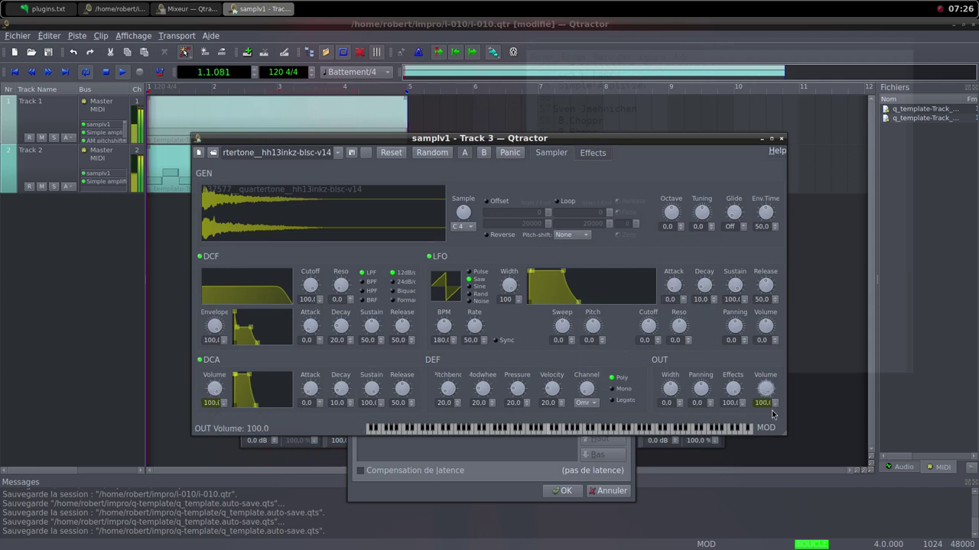
{"action": "left_click", "coordinate": [782, 139]}
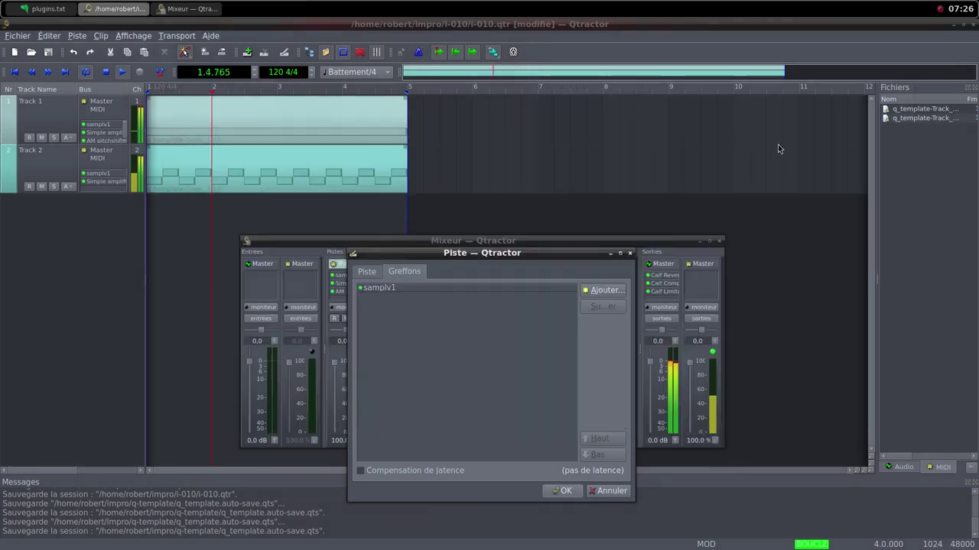
Add a Simple amplifier after samplv1 in Track 3's plugin list and create the track.
{"action": "left_click", "coordinate": [604, 289]}
{"action": "type", "text": "sim"}
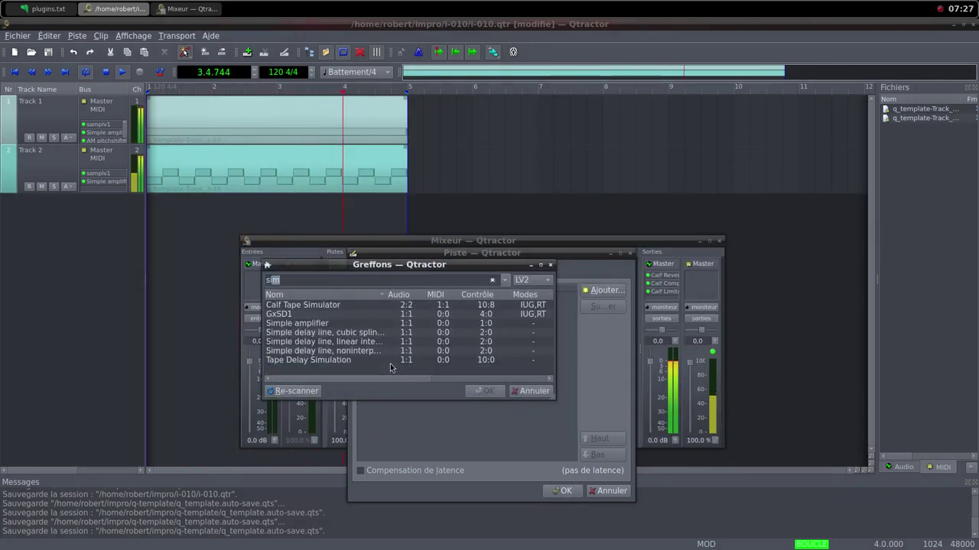
{"action": "left_click", "coordinate": [321, 323]}
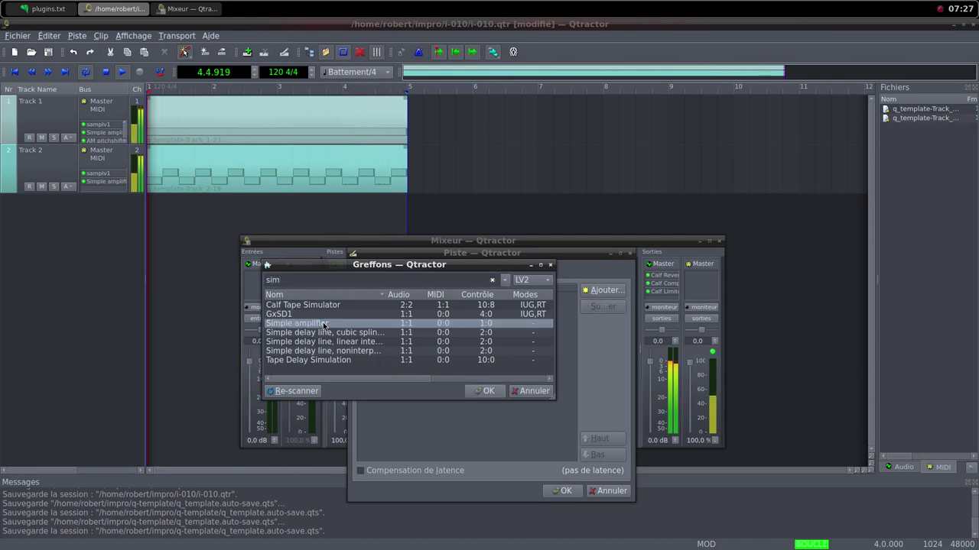
{"action": "left_click", "coordinate": [471, 391]}
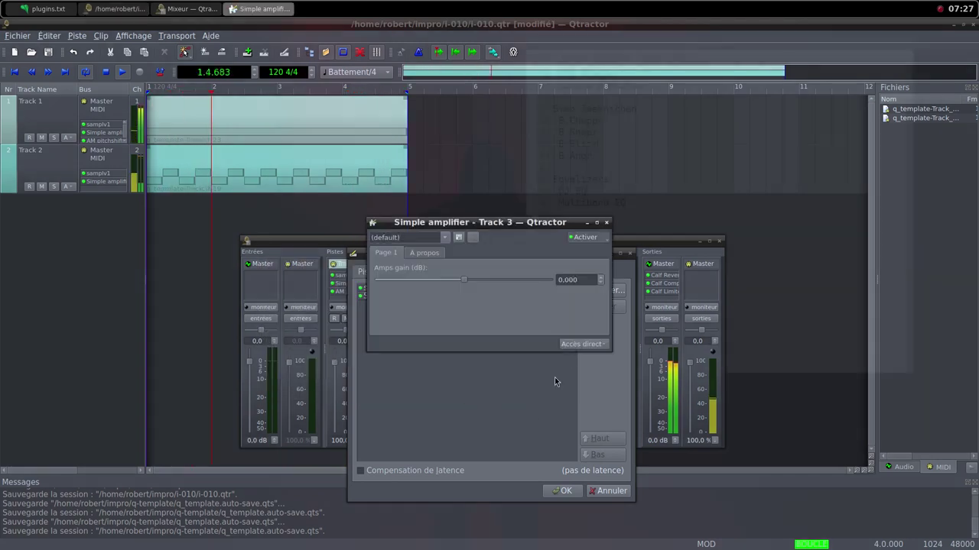
{"action": "left_click", "coordinate": [606, 223]}
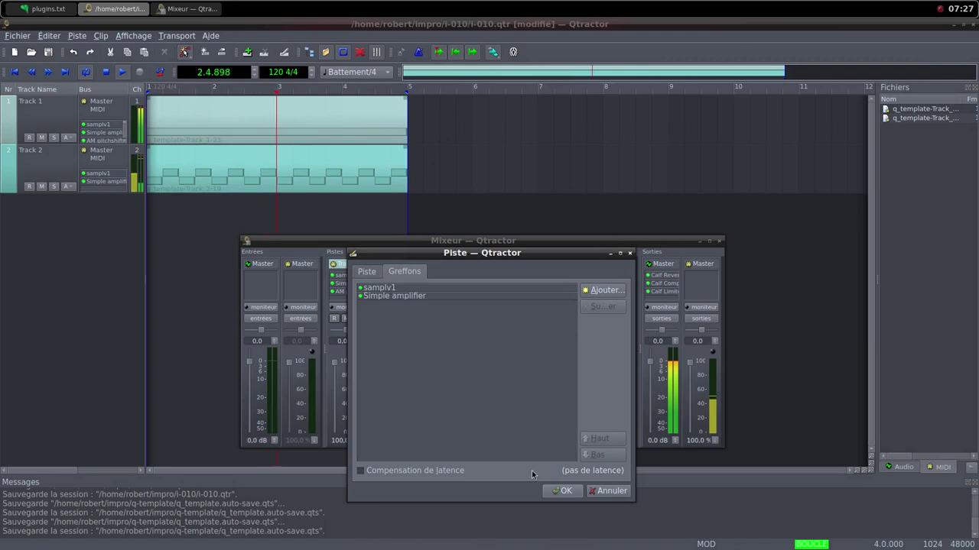
{"action": "left_click", "coordinate": [563, 491]}
Lower Track 3's volume to 0 % and create a new four-bar MIDI clip on it, with its editor maximized.
{"action": "left_click_drag", "start_coordinate": [413, 362], "coordinate": [413, 432]}
{"action": "right_click", "coordinate": [197, 225]}
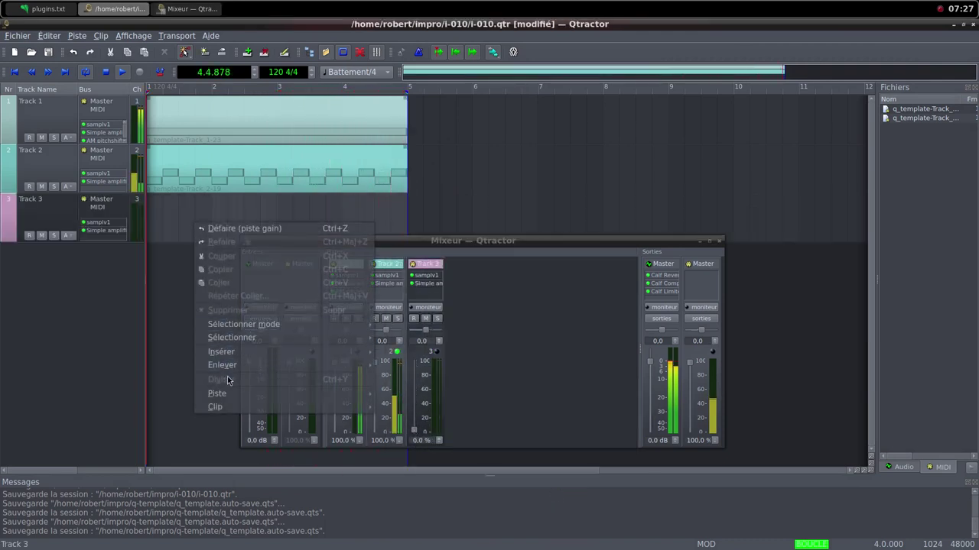
{"action": "mouse_move", "coordinate": [377, 412]}
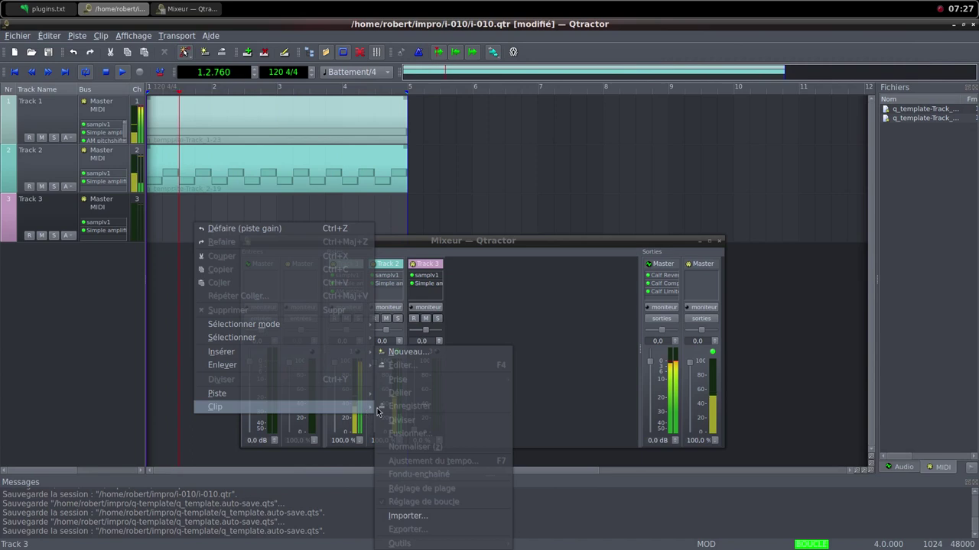
{"action": "left_click", "coordinate": [399, 352]}
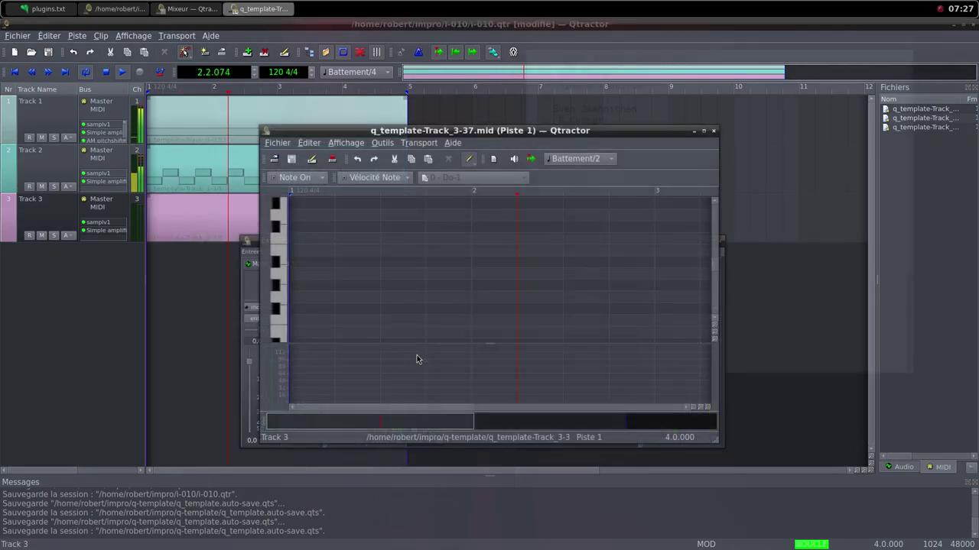
{"action": "left_click", "coordinate": [705, 135]}
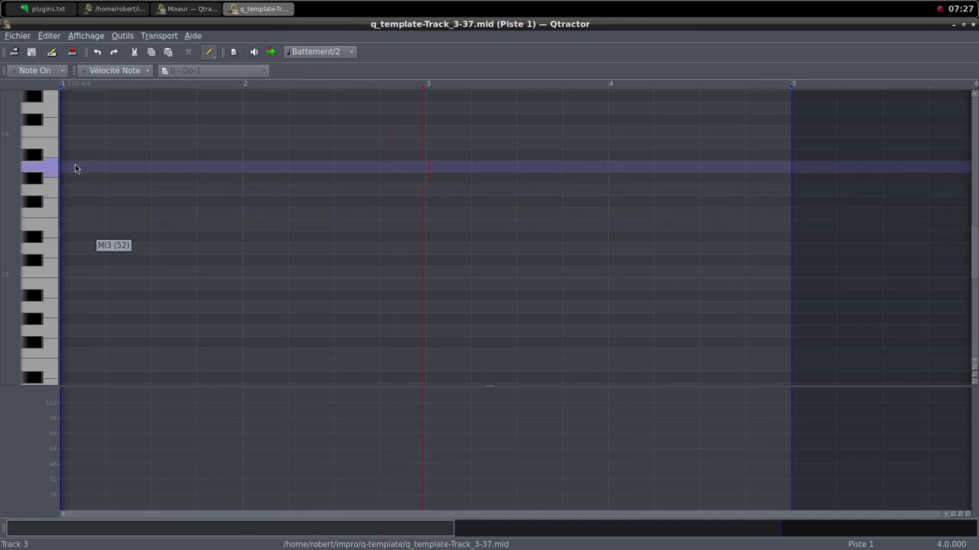
Draw one-beat C4 (Do4) notes on beats 1 and 3 of all four bars in Track 3's clip, then close its editor.
{"action": "left_click_drag", "start_coordinate": [74, 130], "coordinate": [94, 130]}
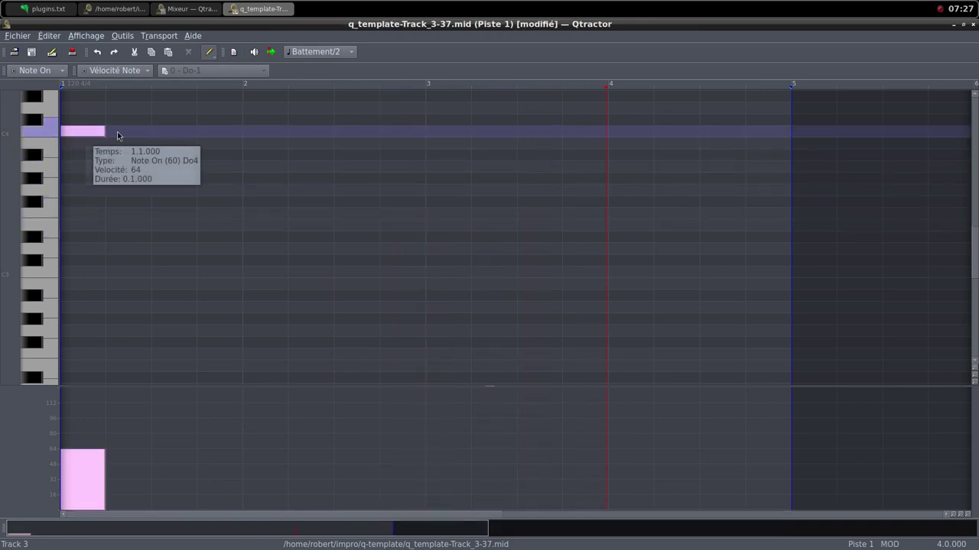
{"action": "left_click", "coordinate": [155, 131]}
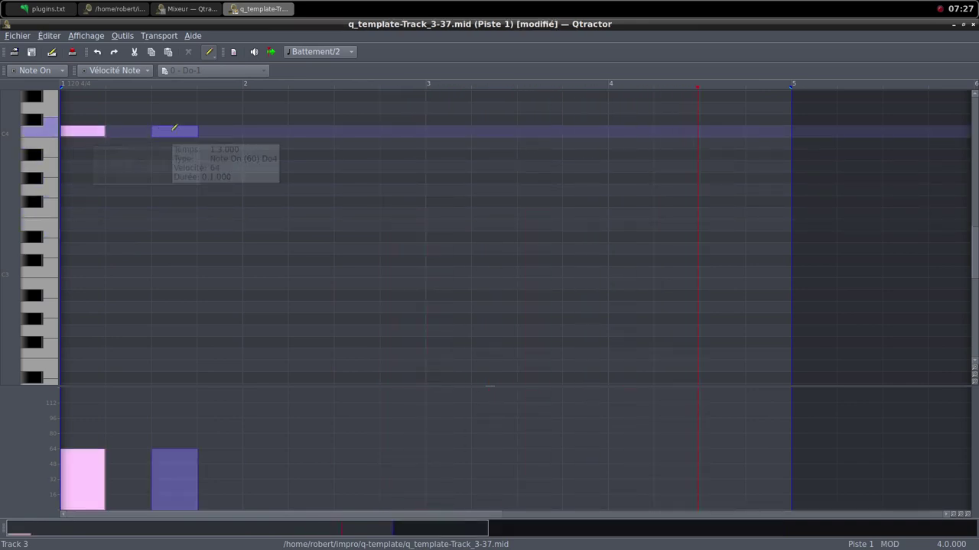
{"action": "left_click", "coordinate": [245, 132]}
{"action": "left_click", "coordinate": [338, 132]}
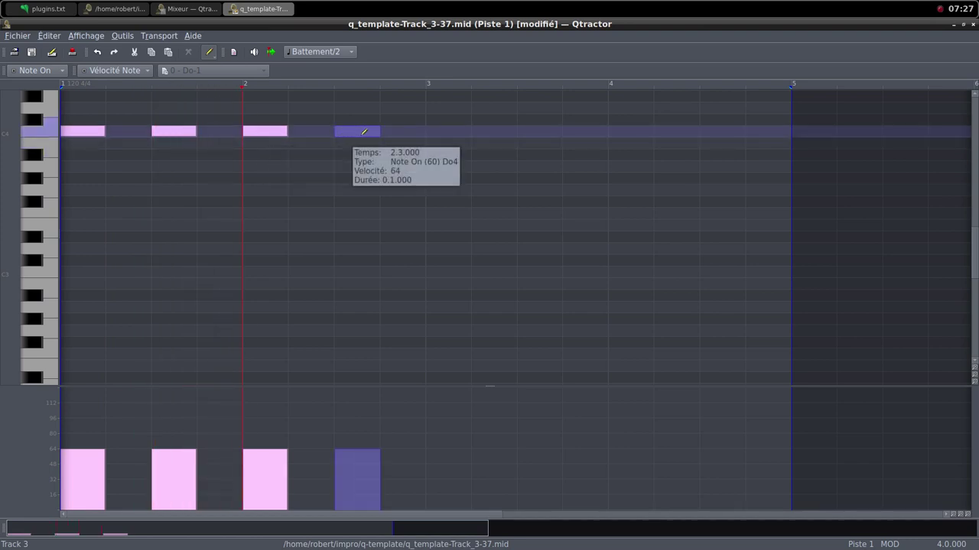
{"action": "left_click", "coordinate": [436, 131]}
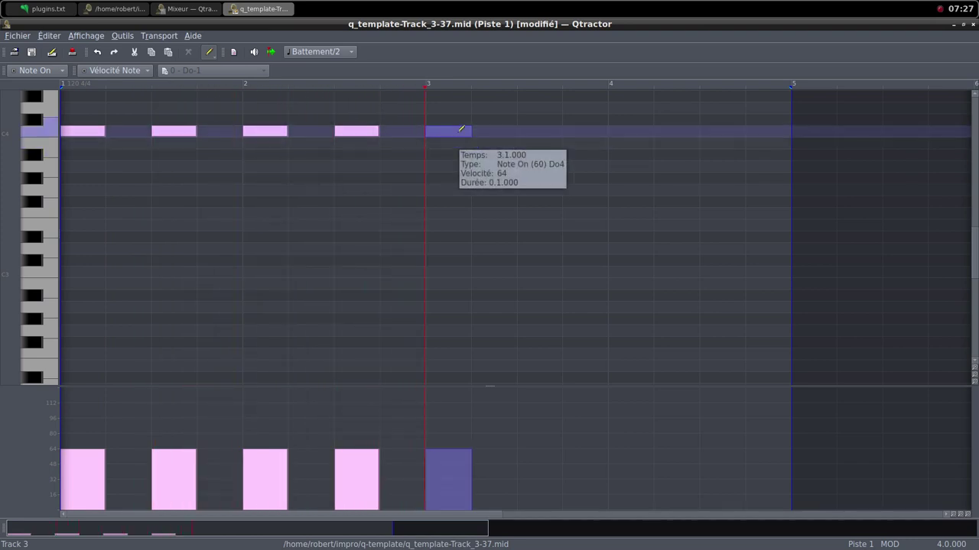
{"action": "left_click", "coordinate": [527, 132]}
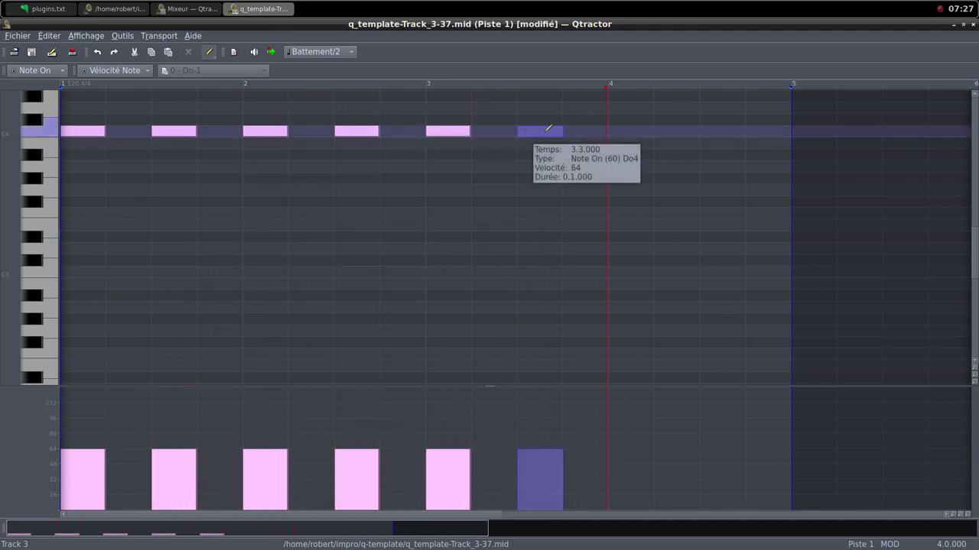
{"action": "left_click", "coordinate": [617, 131]}
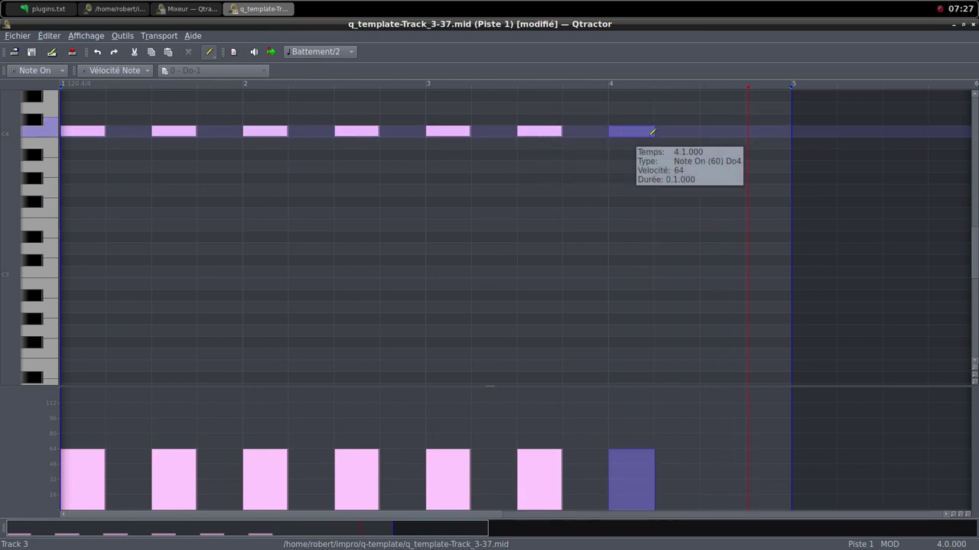
{"action": "left_click", "coordinate": [705, 142]}
{"action": "left_click_drag", "start_coordinate": [733, 135], "coordinate": [733, 132]}
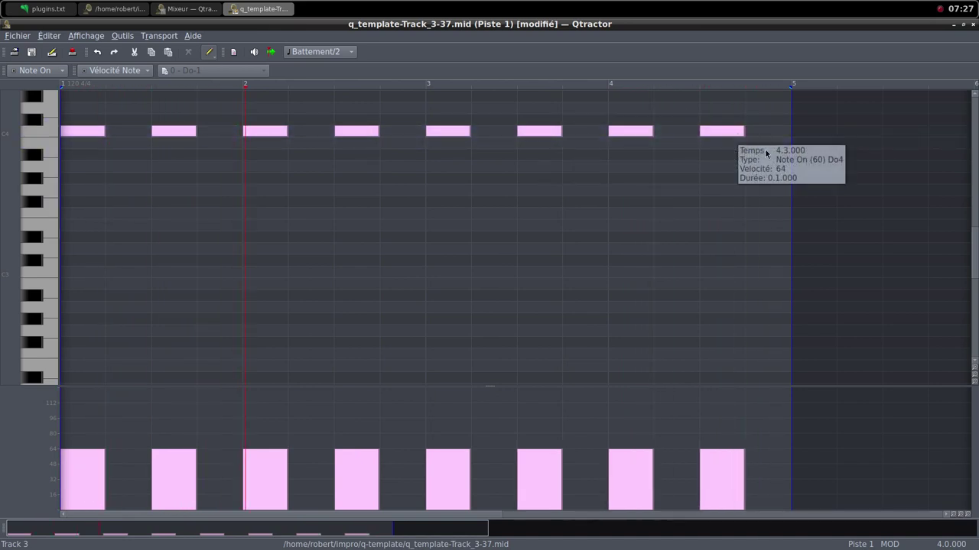
{"action": "left_click", "coordinate": [963, 25]}
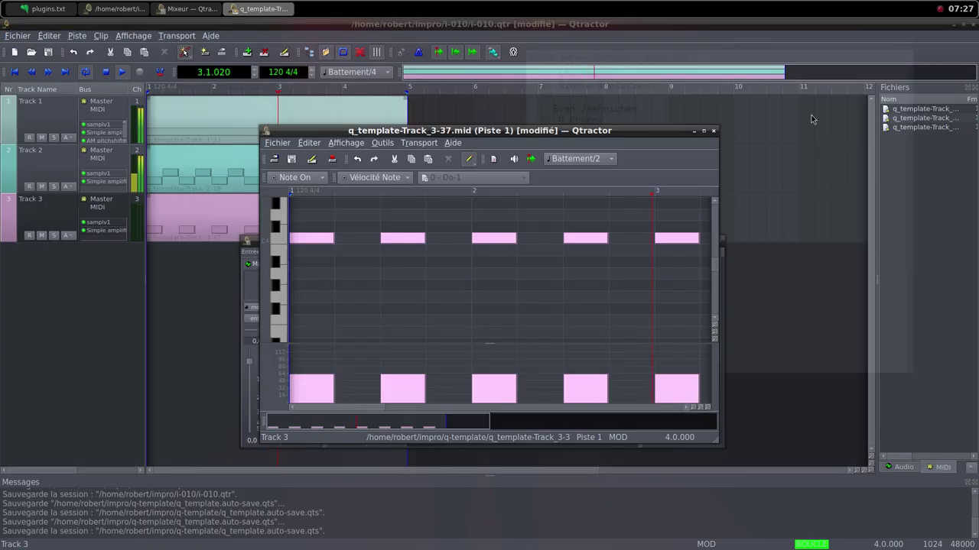
{"action": "left_click", "coordinate": [714, 131]}
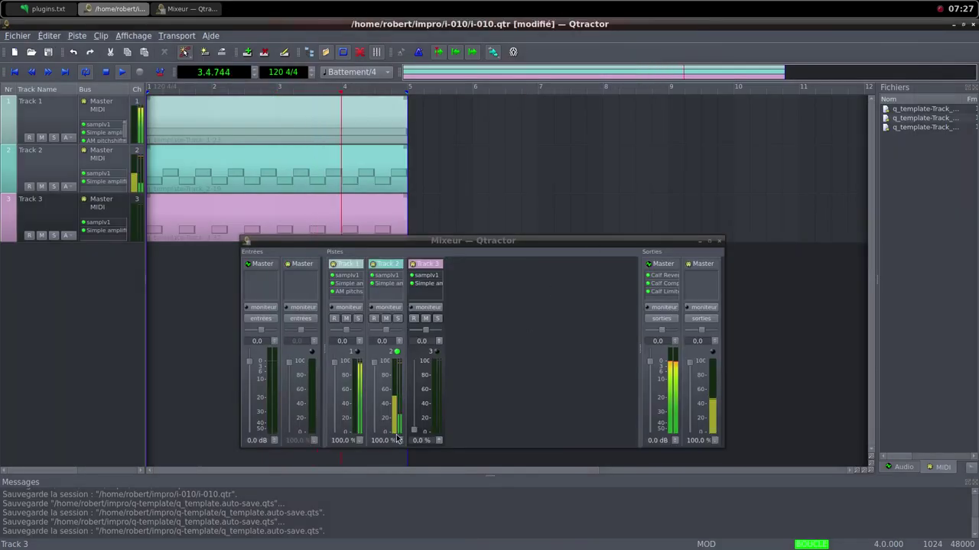
Raise Track 3's volume to 100 % and set its Simple amplifier gain to 6.020 dB.
{"action": "left_click_drag", "start_coordinate": [416, 435], "coordinate": [415, 405]}
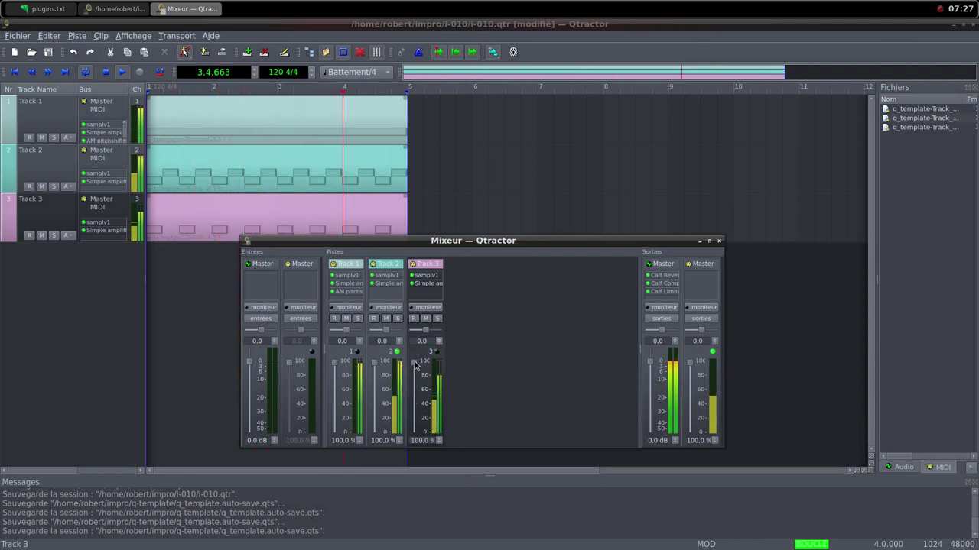
{"action": "double_click", "coordinate": [428, 284]}
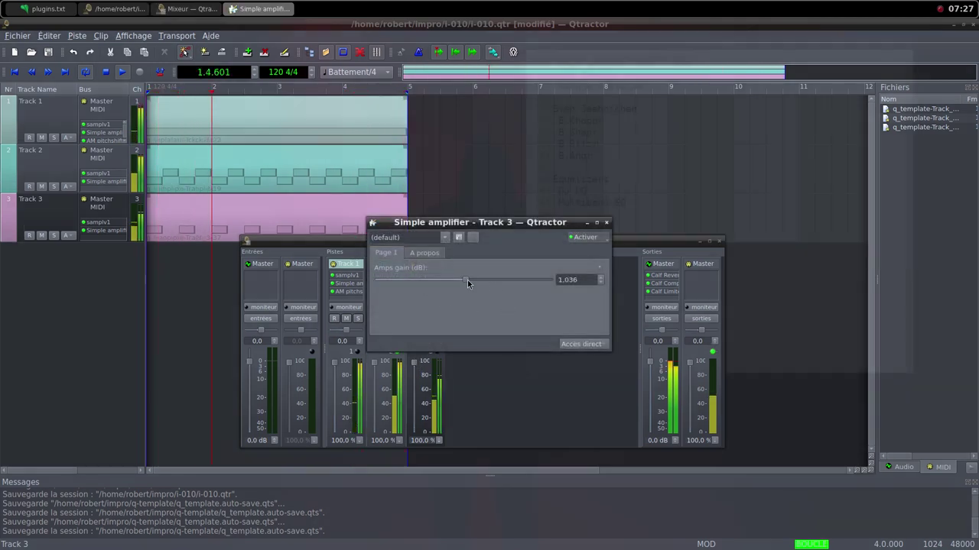
{"action": "left_click_drag", "start_coordinate": [467, 279], "coordinate": [476, 282]}
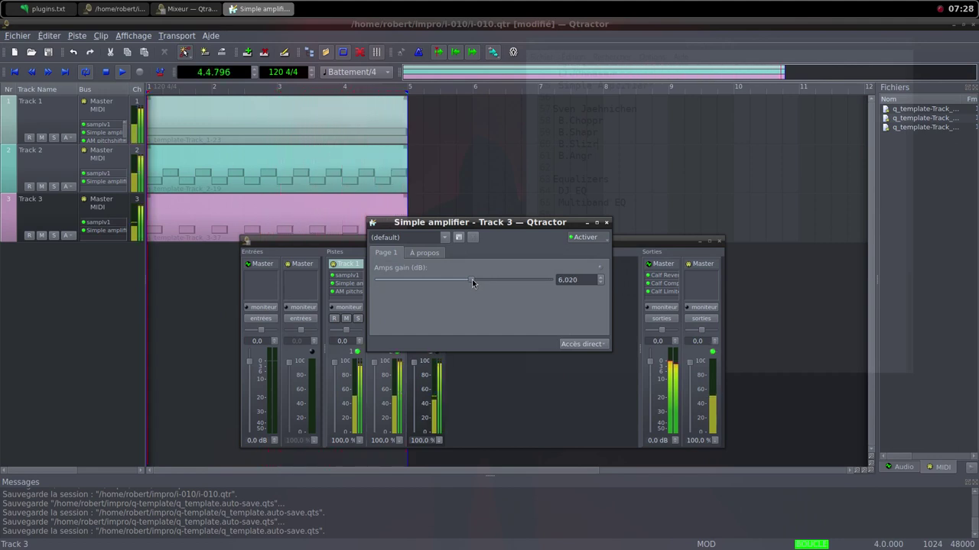
{"action": "left_click", "coordinate": [603, 220]}
Lower Track 2's volume to 0.8 % in the mixer.
{"action": "left_click_drag", "start_coordinate": [378, 370], "coordinate": [376, 373]}
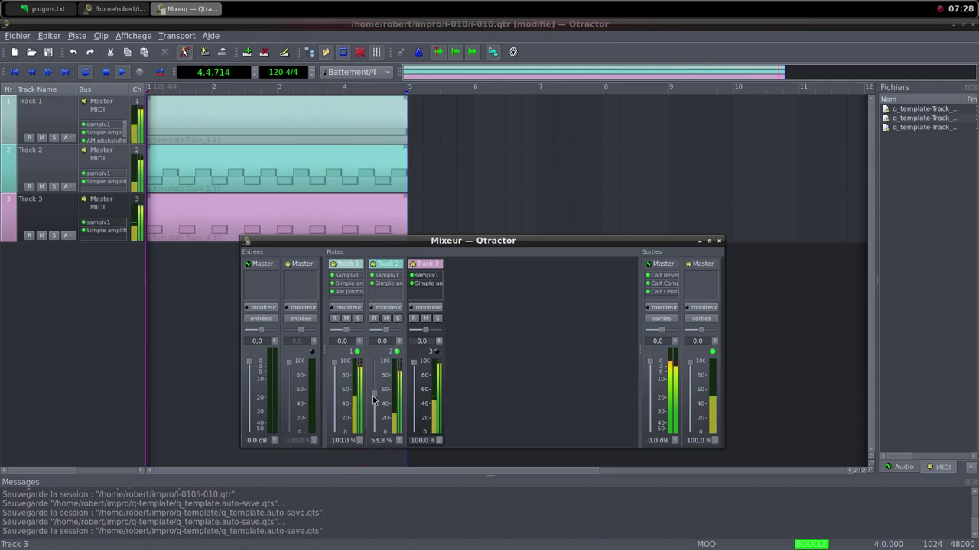
{"action": "left_click_drag", "start_coordinate": [374, 403], "coordinate": [374, 406]}
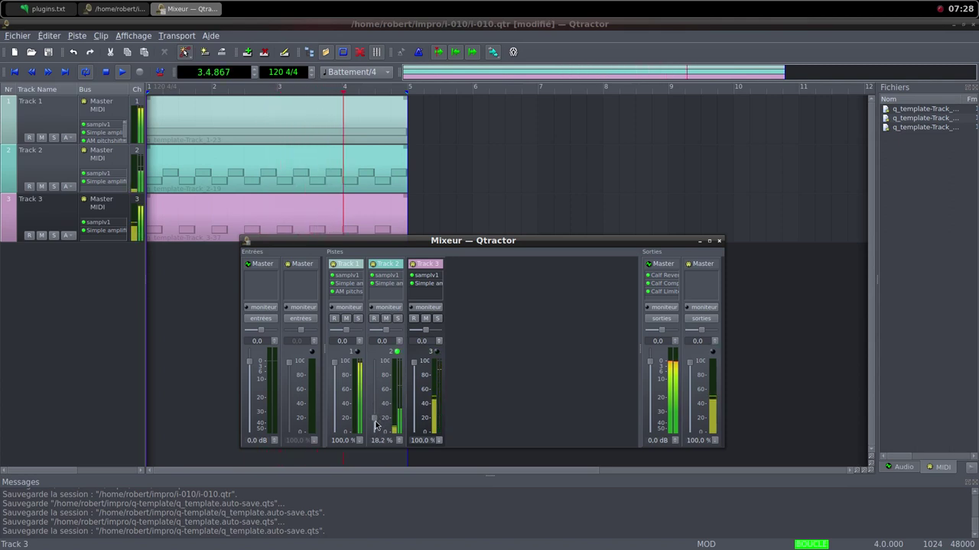
{"action": "left_click_drag", "start_coordinate": [375, 428], "coordinate": [376, 438]}
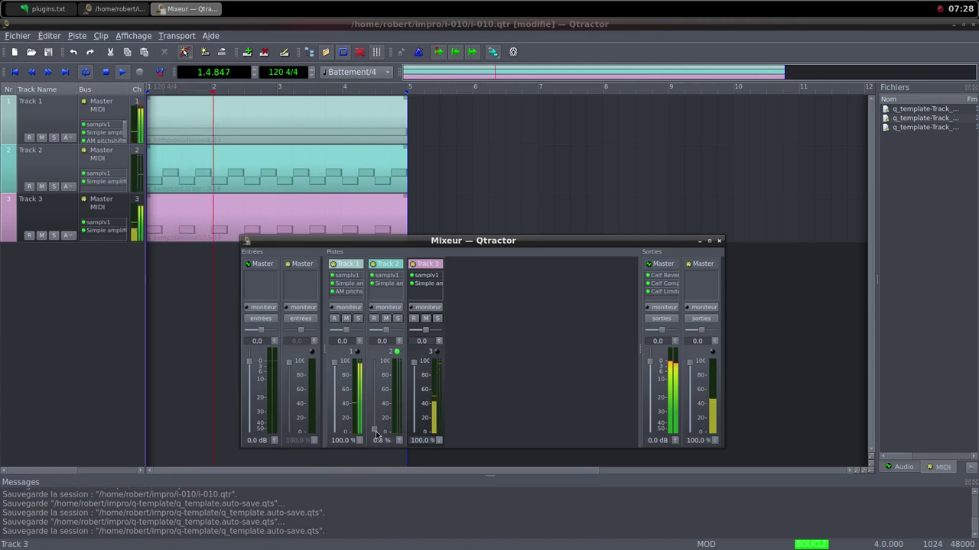
Set the gain of Track 3's Simple amplifier to 8.106 dB and close the plugin.
{"action": "left_click", "coordinate": [428, 284]}
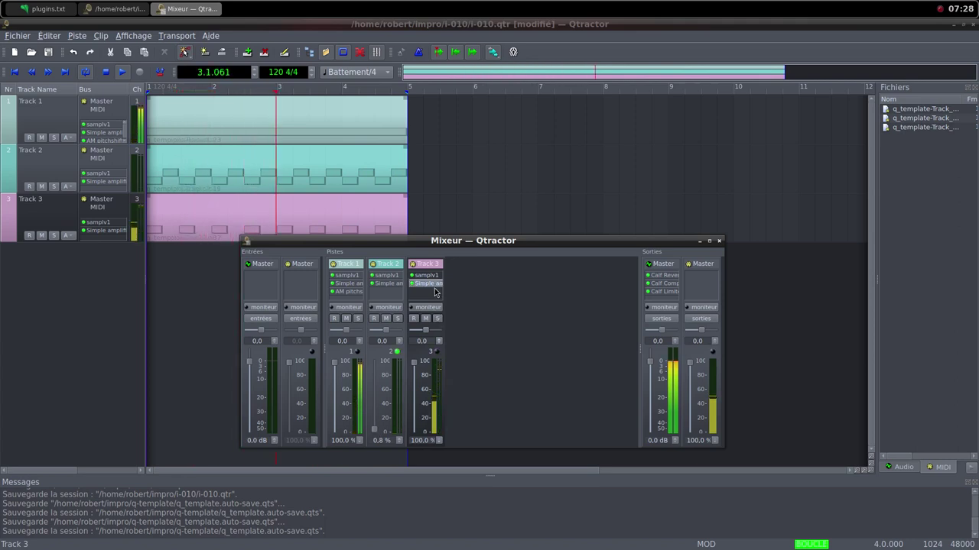
{"action": "double_click", "coordinate": [428, 283]}
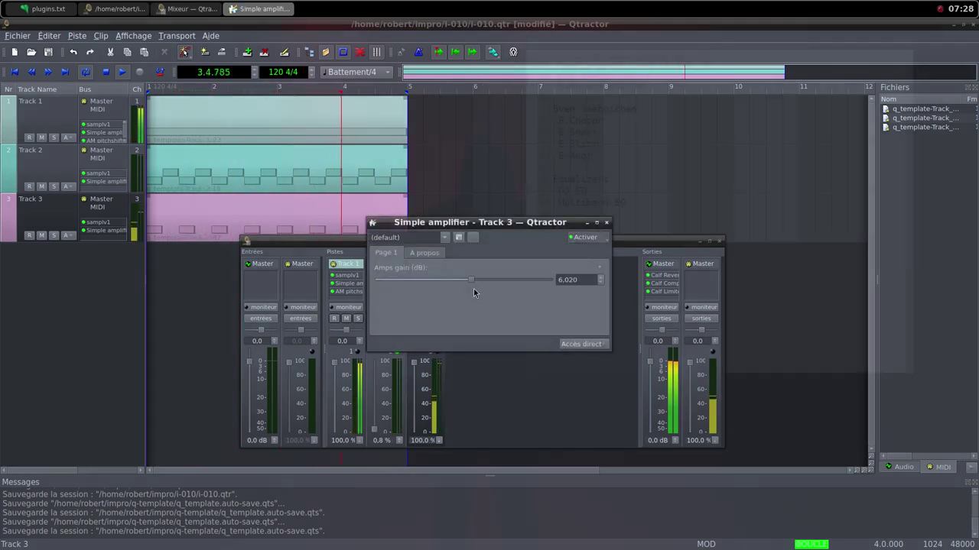
{"action": "left_click_drag", "start_coordinate": [472, 281], "coordinate": [475, 282]}
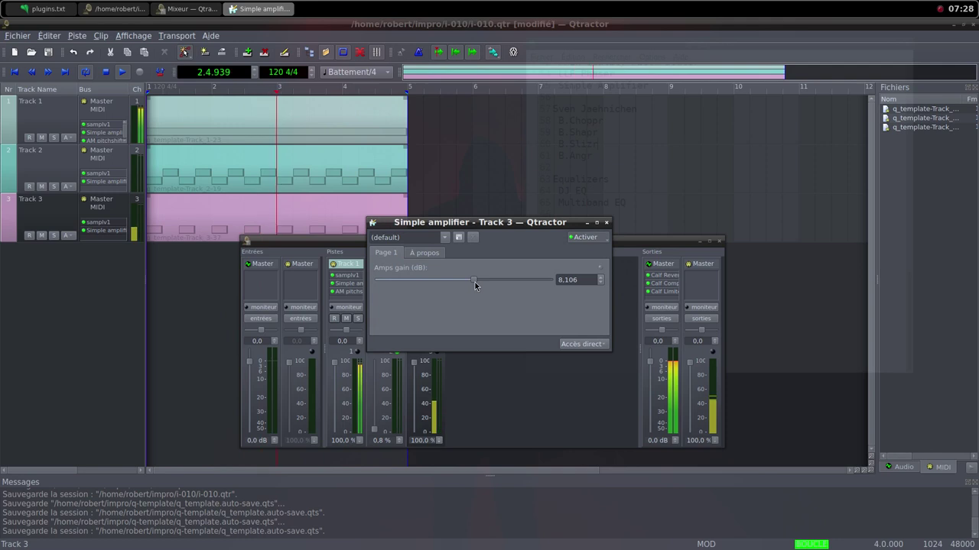
{"action": "left_click", "coordinate": [605, 224]}
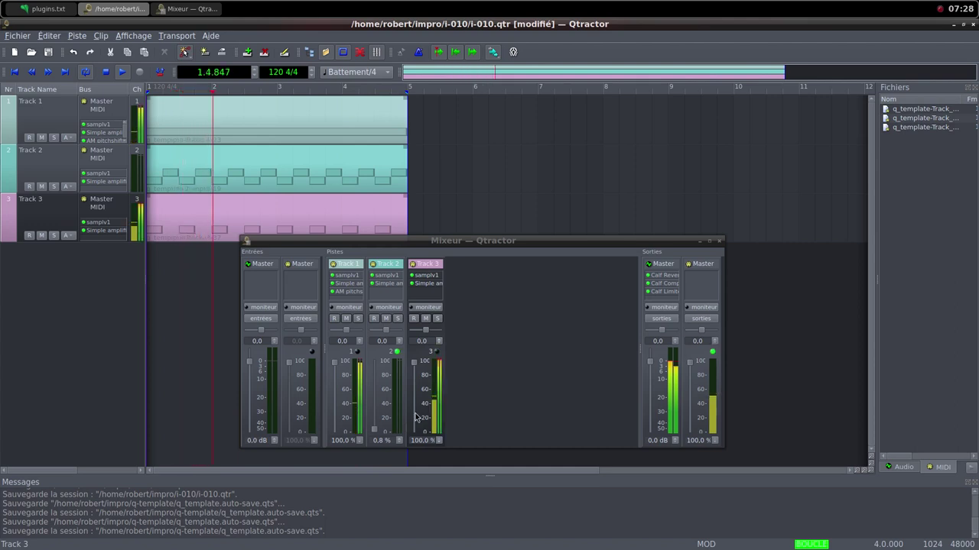
Raise Track 2's volume to 48.5 % in the mixer.
{"action": "left_click", "coordinate": [374, 431]}
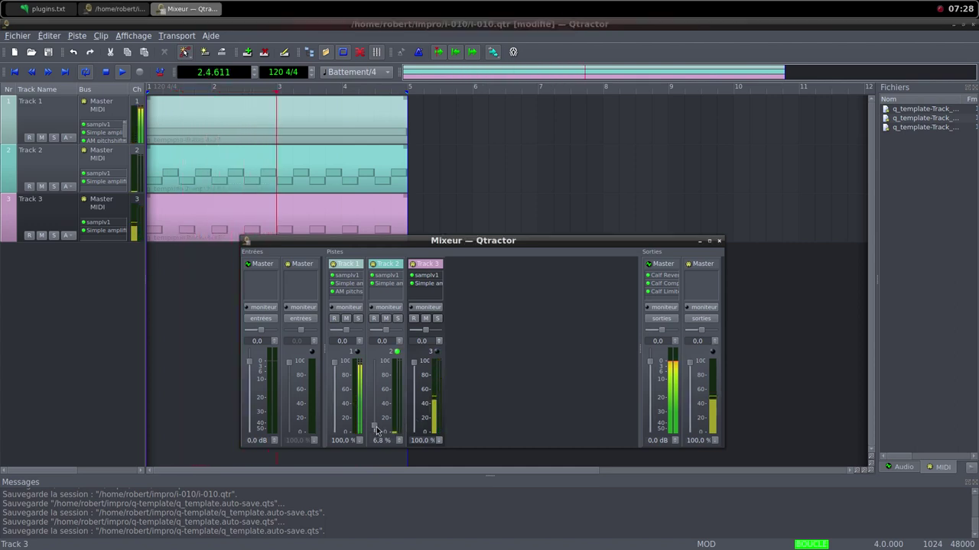
{"action": "left_click_drag", "start_coordinate": [374, 431], "coordinate": [375, 403]}
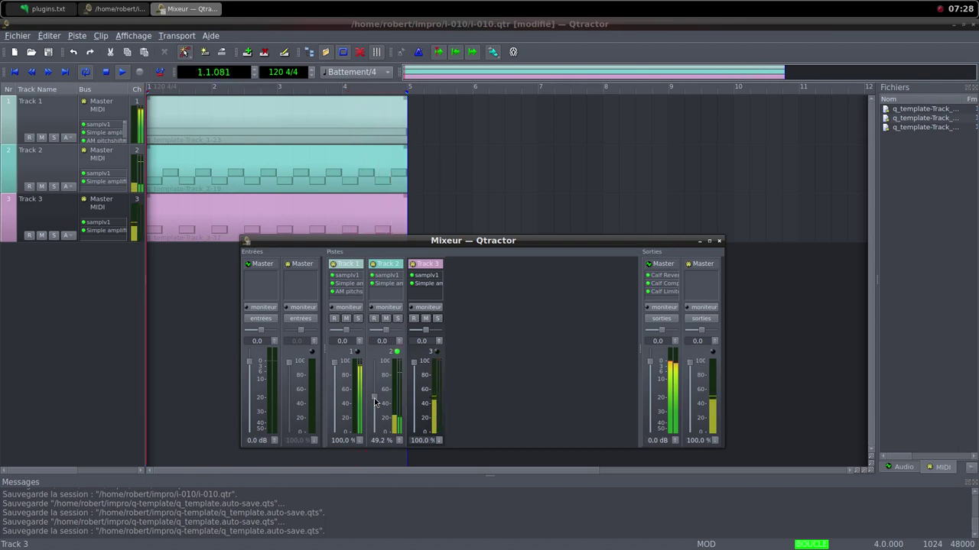
{"action": "left_click_drag", "start_coordinate": [375, 401], "coordinate": [375, 399]}
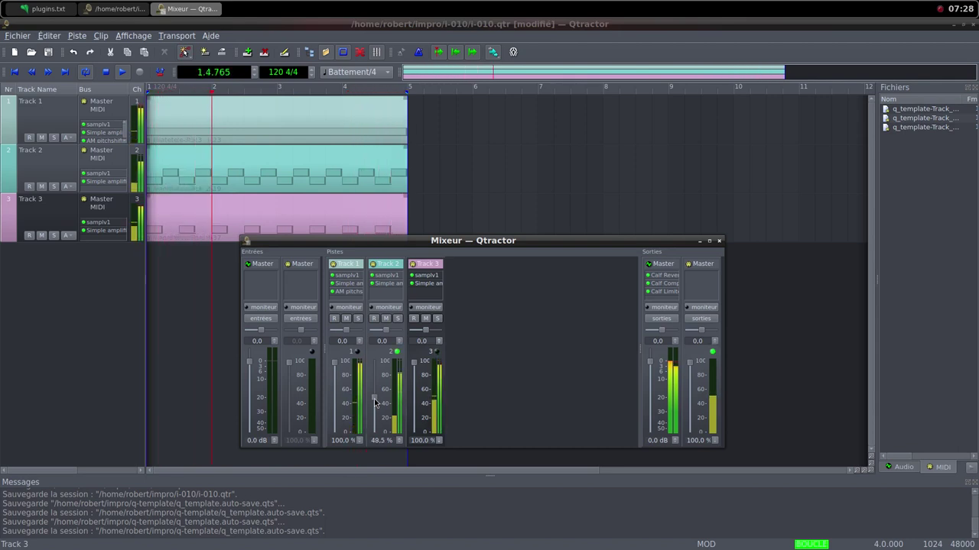
Switch to Freesound in Firefox, look over one random sound and get another one.
{"action": "middle_click", "coordinate": [468, 6]}
{"action": "left_click", "coordinate": [520, 22]}
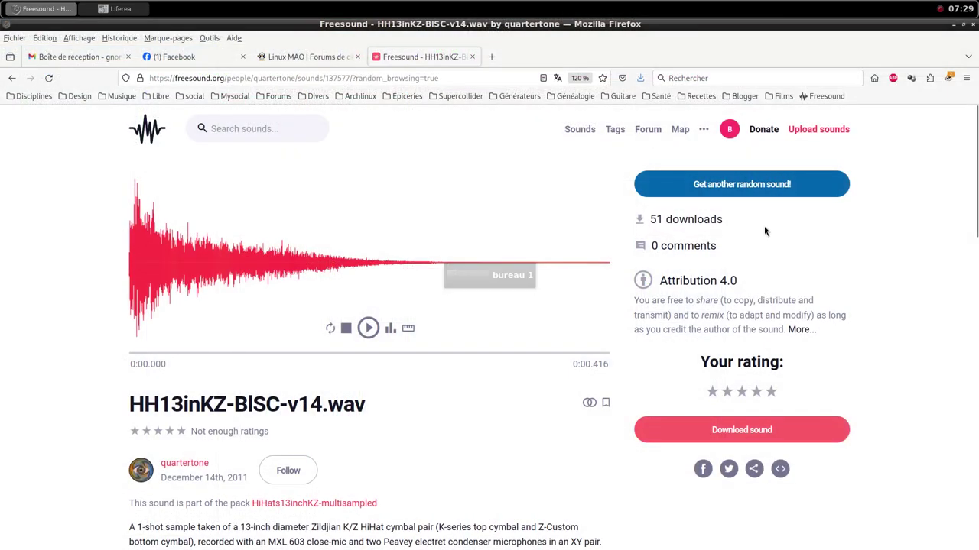
{"action": "left_click", "coordinate": [747, 186]}
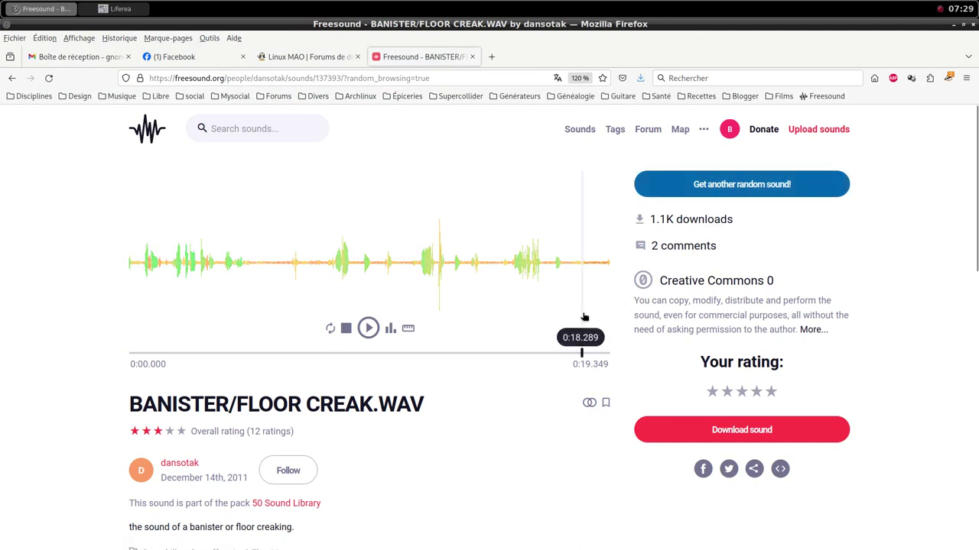
{"action": "scroll", "coordinate": [665, 253], "scroll_direction": "down", "scroll_amount": 2}
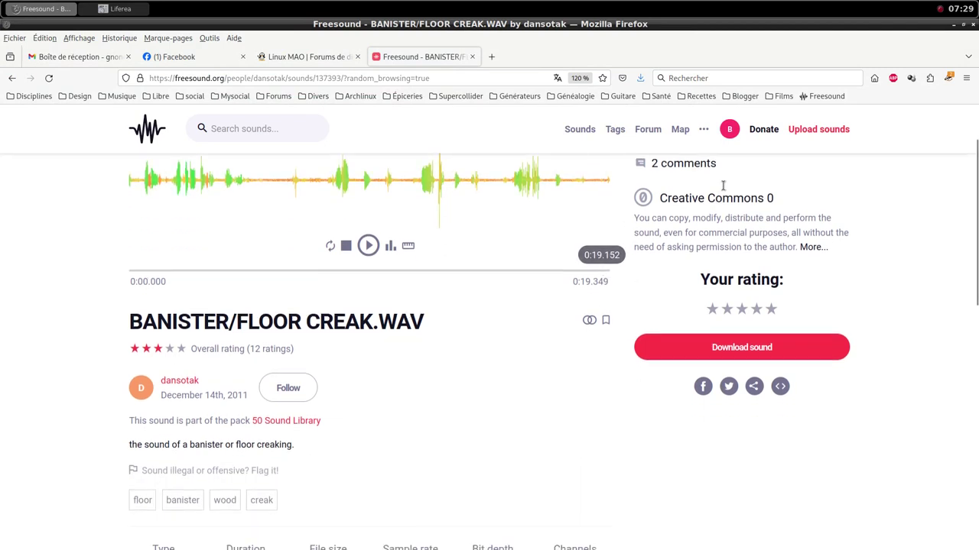
{"action": "scroll", "coordinate": [732, 216], "scroll_direction": "up", "scroll_amount": 2}
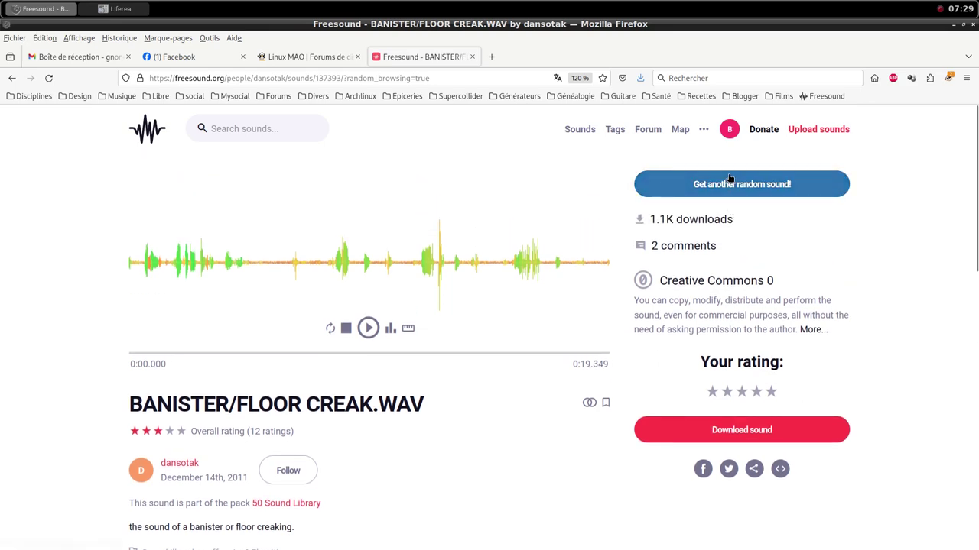
{"action": "left_click", "coordinate": [730, 185]}
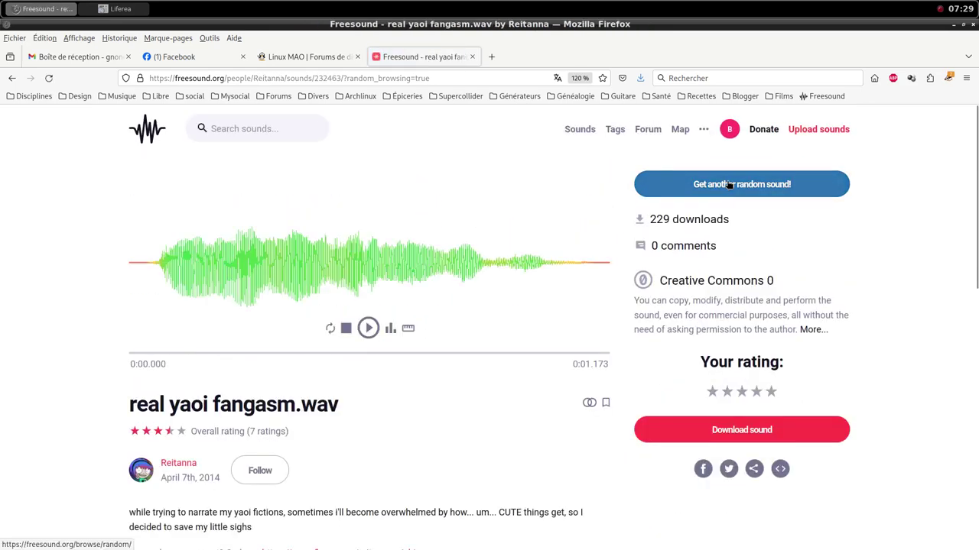
Download real yaoi fangasm.wav from Freesound into the i-010 samples folder.
{"action": "scroll", "coordinate": [459, 413], "scroll_direction": "down", "scroll_amount": 2}
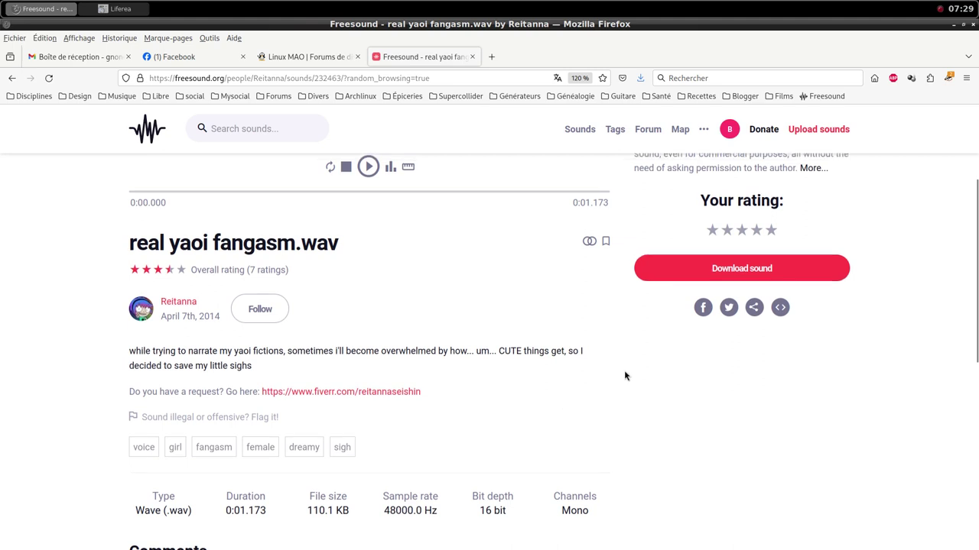
{"action": "scroll", "coordinate": [624, 370], "scroll_direction": "up", "scroll_amount": 1}
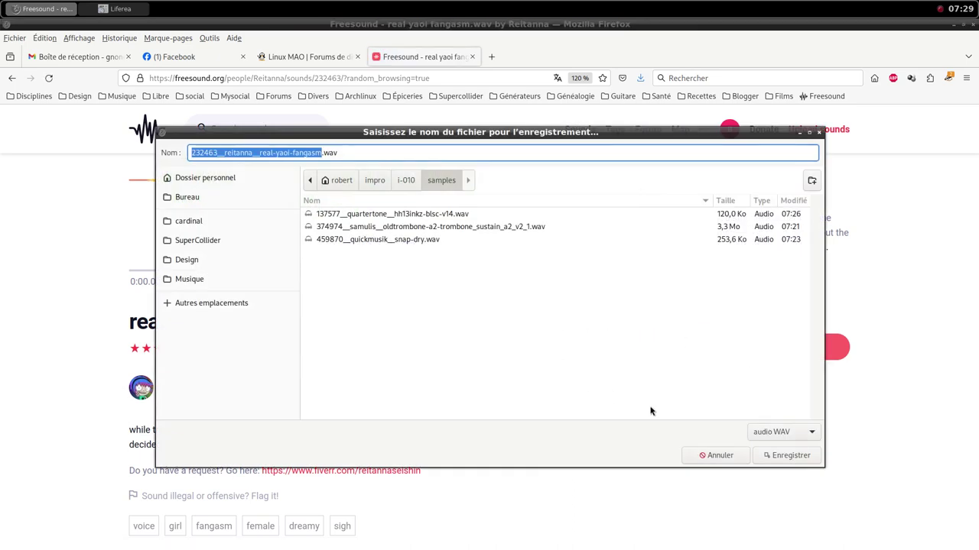
{"action": "left_click", "coordinate": [772, 457]}
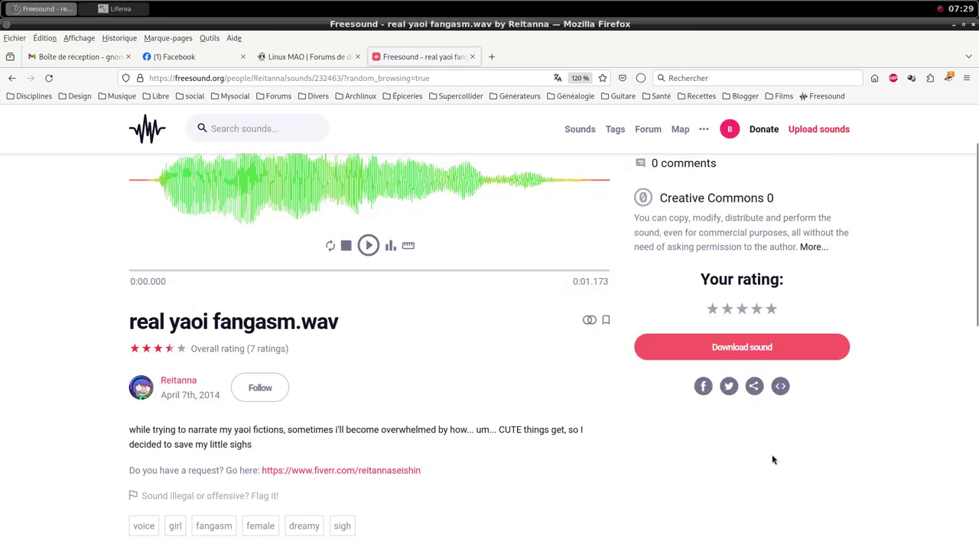
Switch to Qtractor's mixer and start a new track, Track 4, with the samplv1 plugin added to it.
{"action": "left_click", "coordinate": [517, 4]}
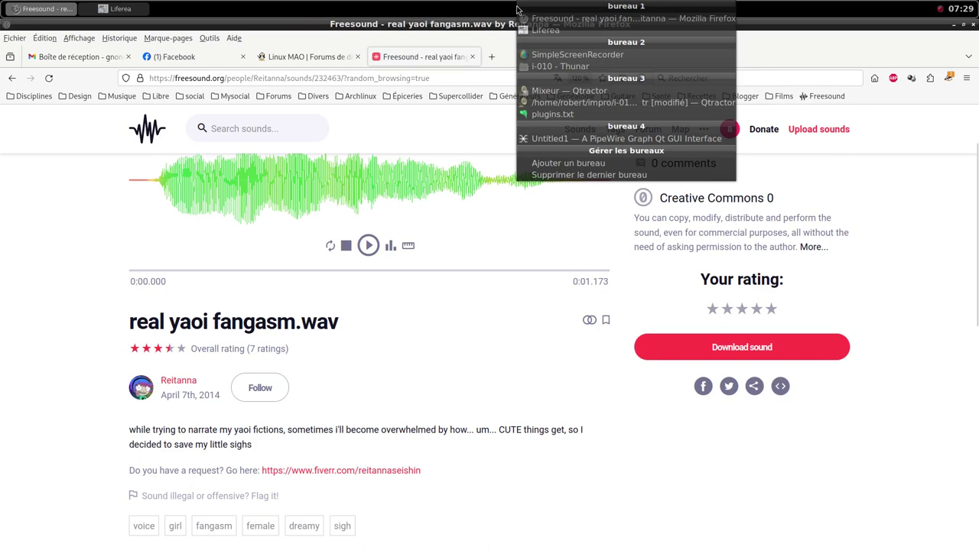
{"action": "left_click", "coordinate": [544, 93]}
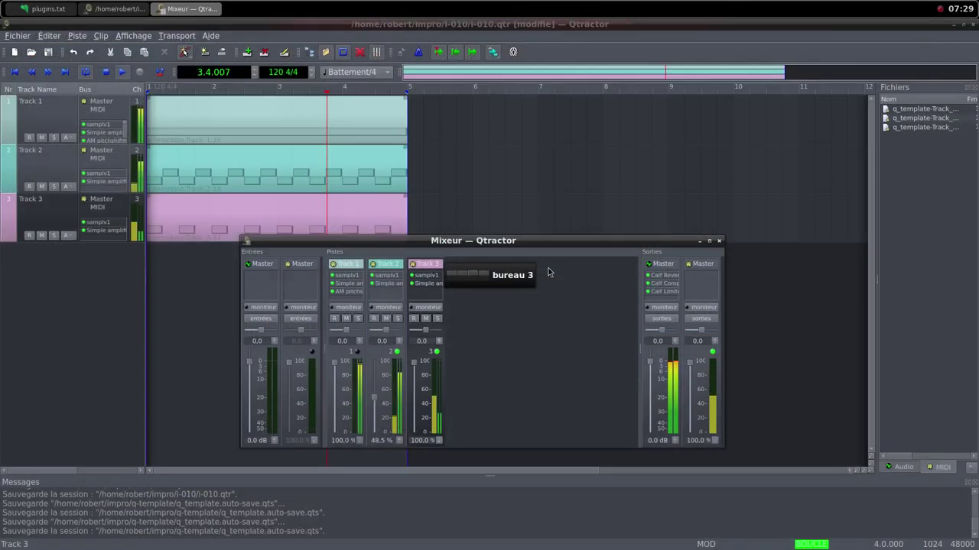
{"action": "right_click", "coordinate": [493, 314]}
{"action": "left_click", "coordinate": [516, 319]}
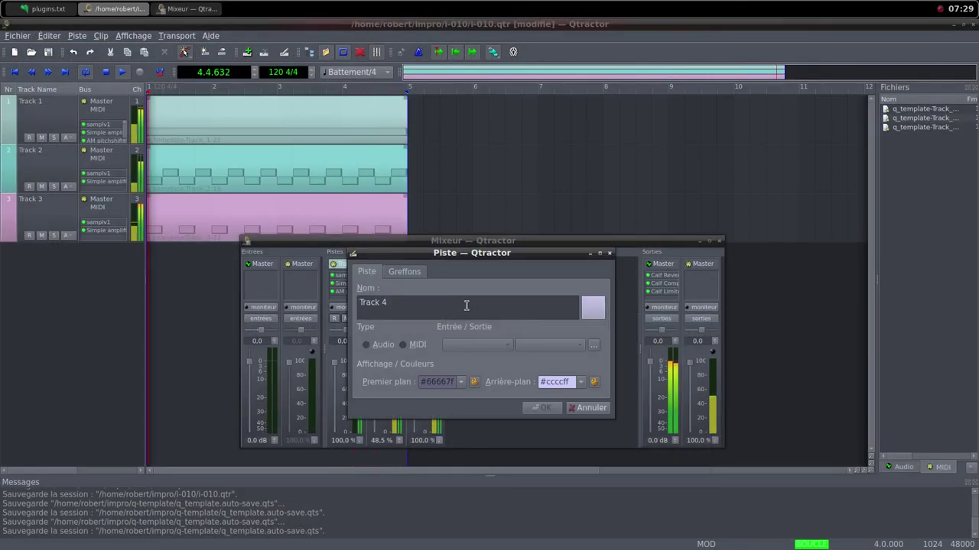
{"action": "left_click", "coordinate": [408, 273]}
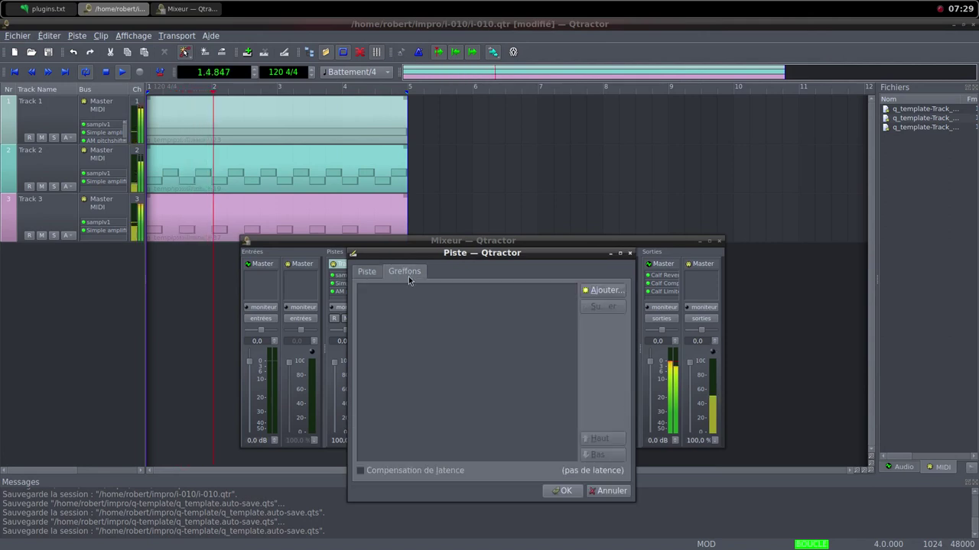
{"action": "left_click", "coordinate": [604, 291]}
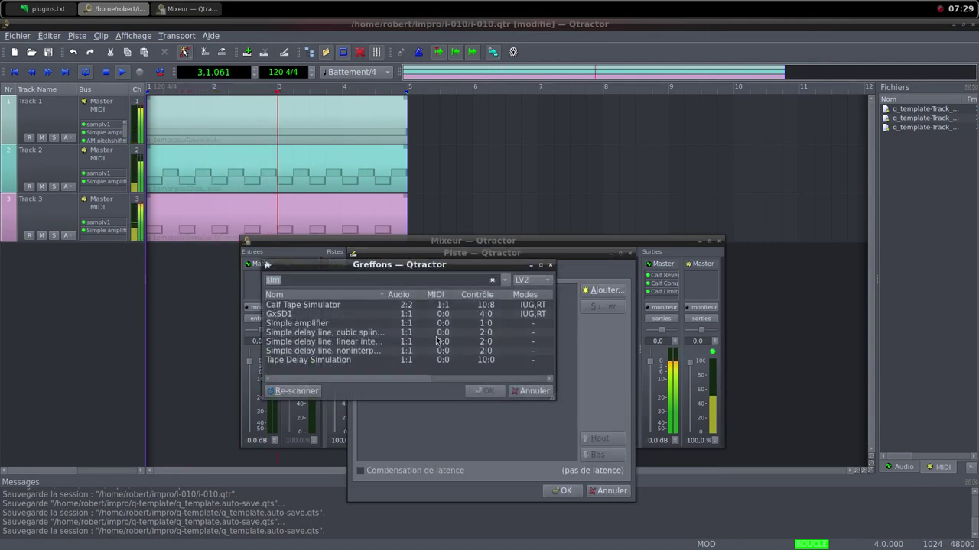
{"action": "type", "text": "sam"}
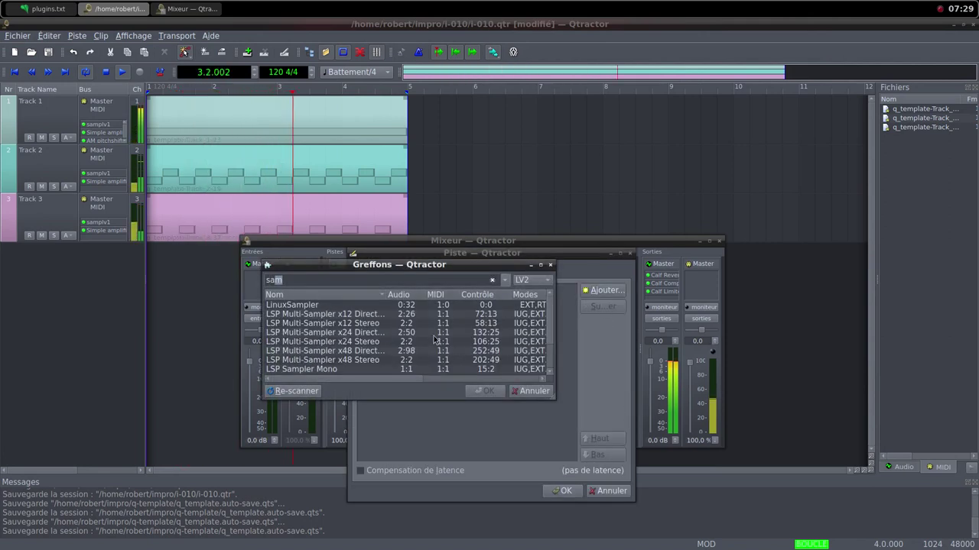
{"action": "scroll", "coordinate": [359, 355], "scroll_direction": "down", "scroll_amount": 2}
{"action": "double_click", "coordinate": [357, 369]}
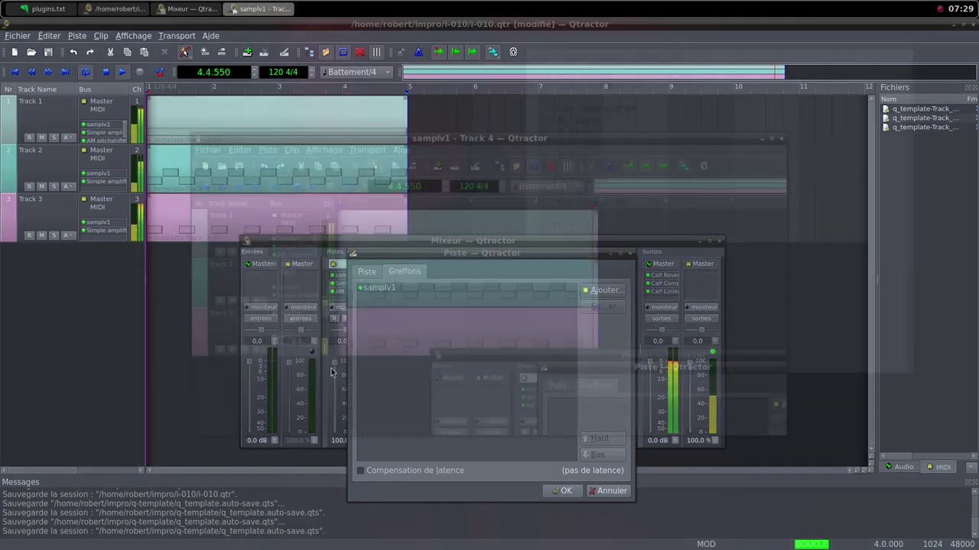
Load the real-yaoi-fangasm.wav sample from the i-010 samples folder into Track 4's samplv1.
{"action": "double_click", "coordinate": [334, 222]}
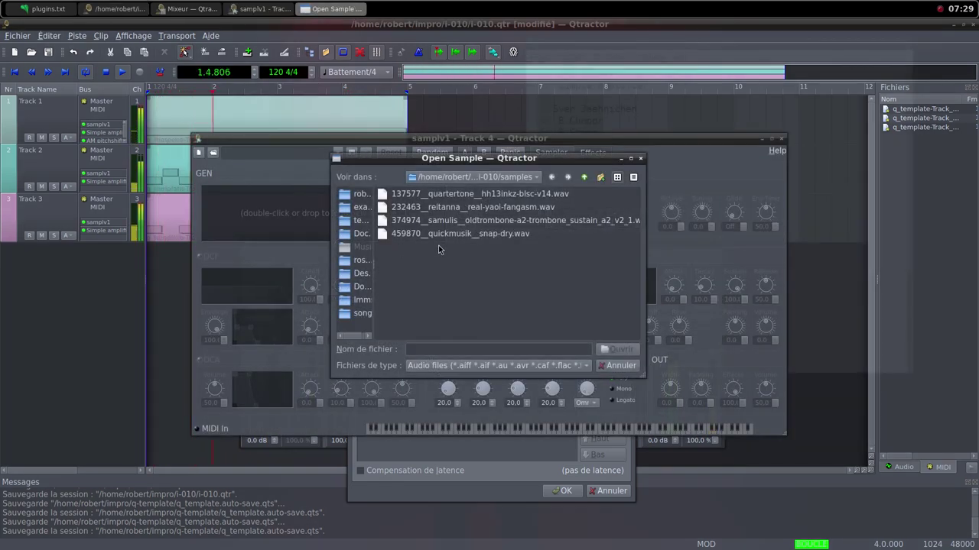
{"action": "left_click", "coordinate": [531, 210]}
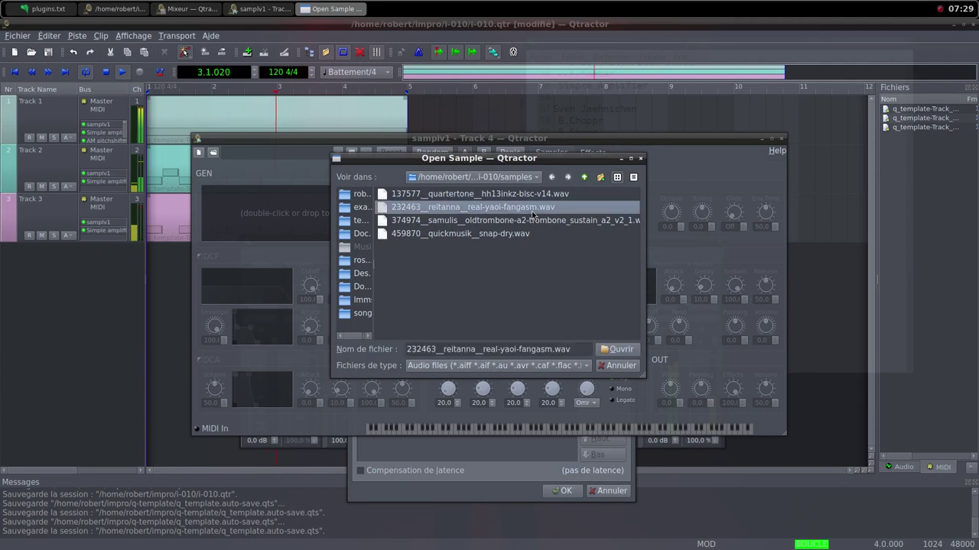
{"action": "left_click", "coordinate": [615, 348]}
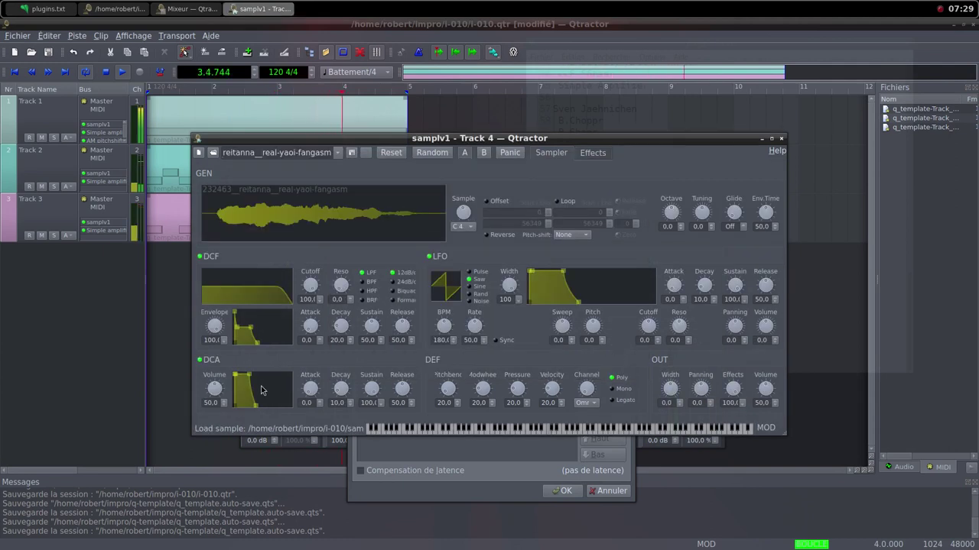
Set samplv1's DCA volume and OUT volume both to 100 and close the plugin window.
{"action": "left_click_drag", "start_coordinate": [226, 394], "coordinate": [220, 395]}
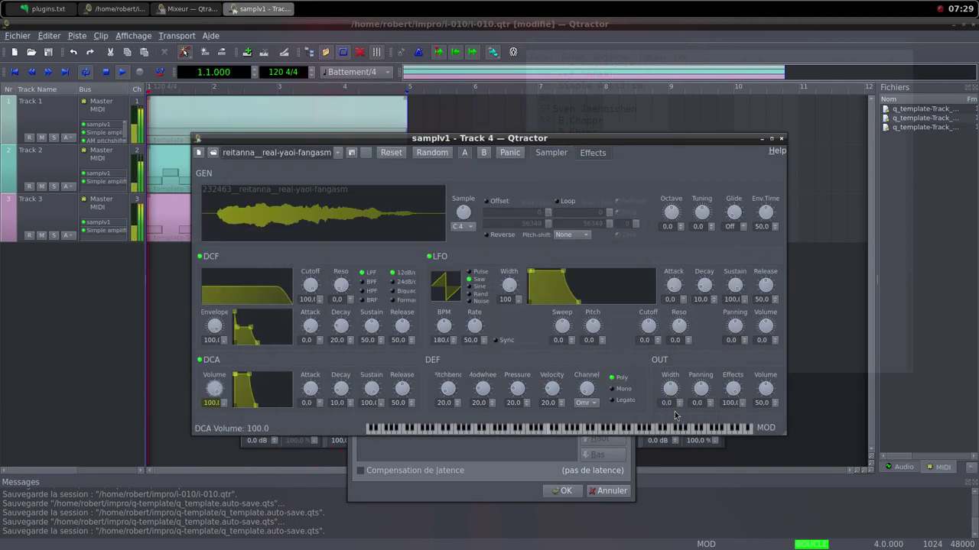
{"action": "left_click_drag", "start_coordinate": [755, 393], "coordinate": [771, 428]}
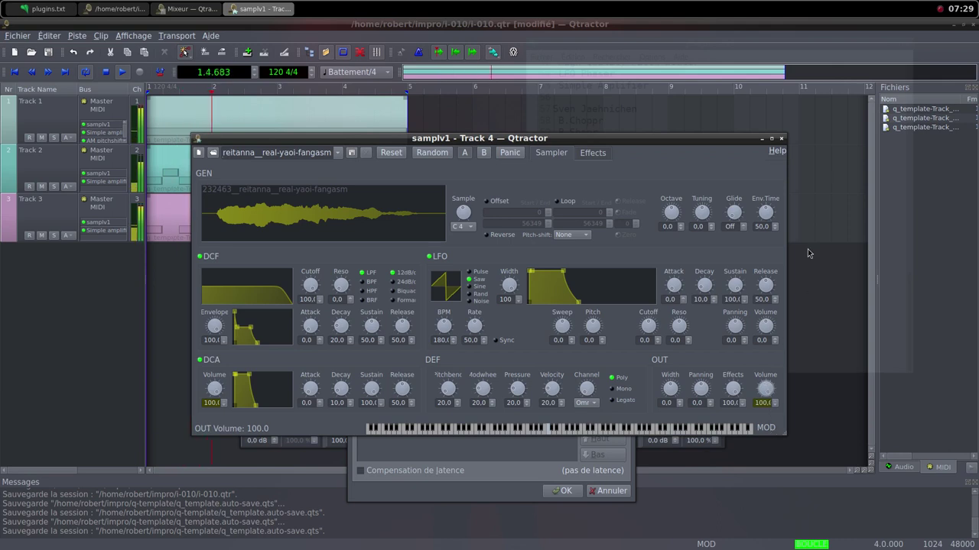
{"action": "left_click", "coordinate": [781, 138]}
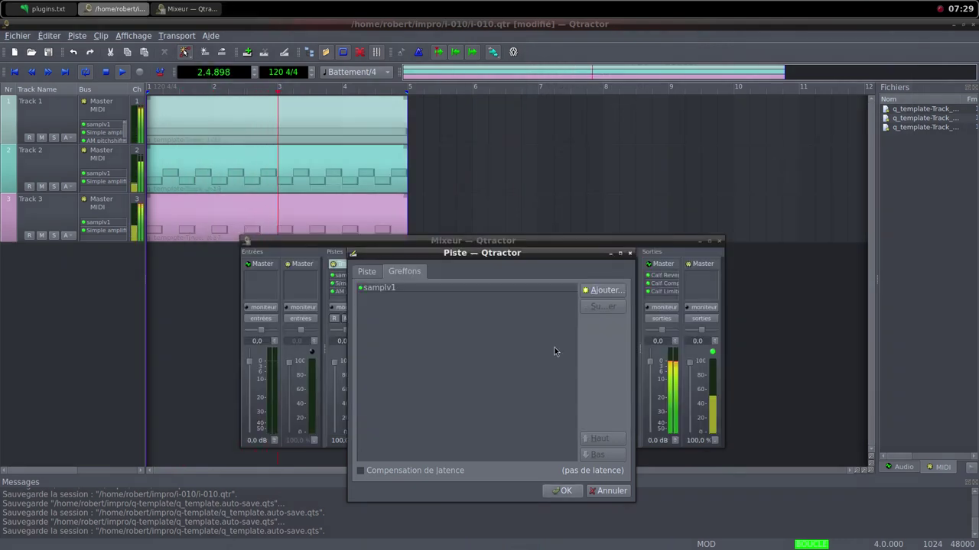
Add the Simple amplifier plugin after samplv1 on Track 4 and close its window.
{"action": "left_click", "coordinate": [605, 291]}
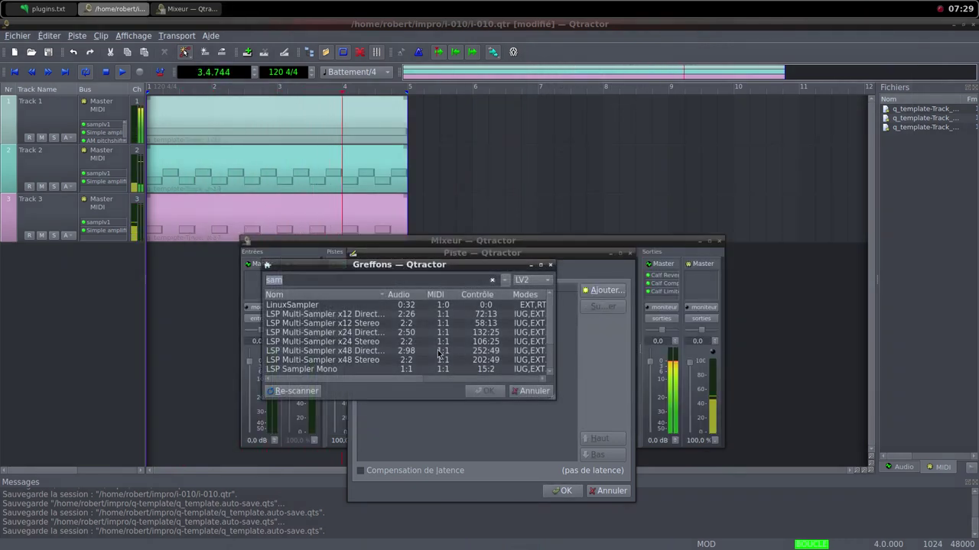
{"action": "type", "text": "si"}
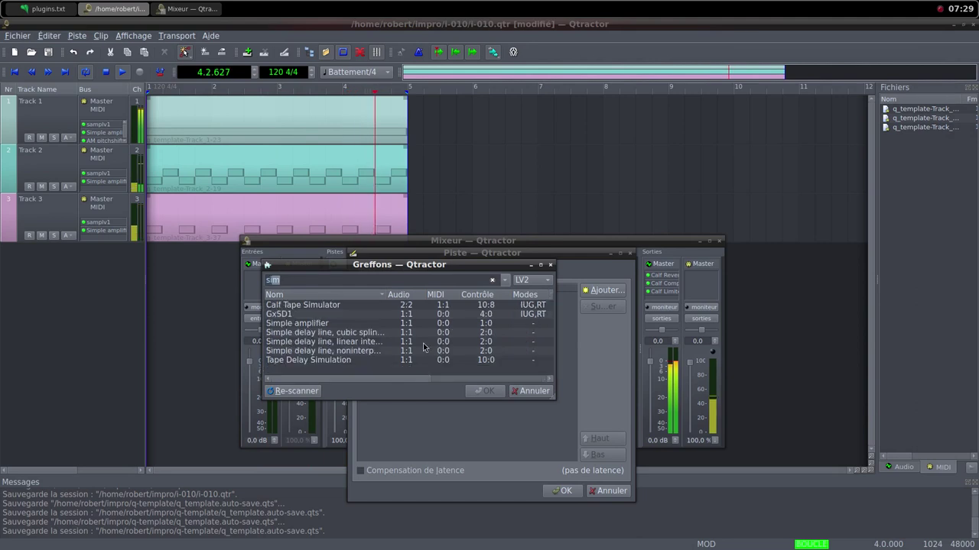
{"action": "double_click", "coordinate": [328, 323]}
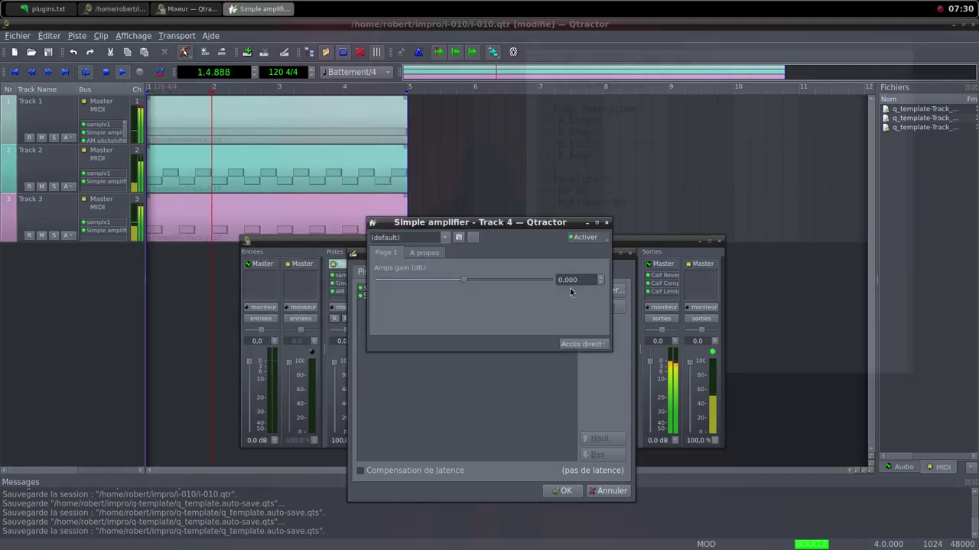
{"action": "left_click", "coordinate": [605, 223]}
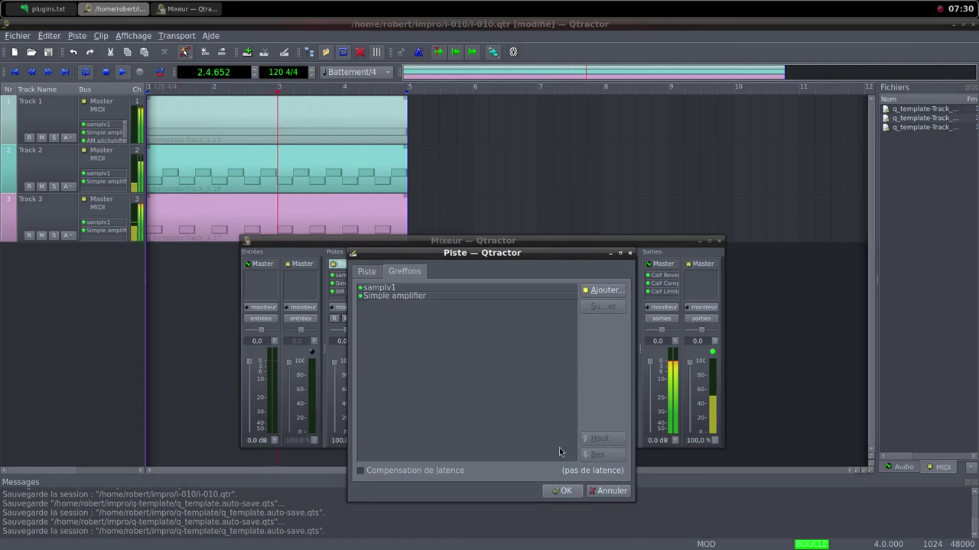
Confirm the creation of Track 4 and lower its volume to 0 % in the mixer.
{"action": "left_click", "coordinate": [564, 491]}
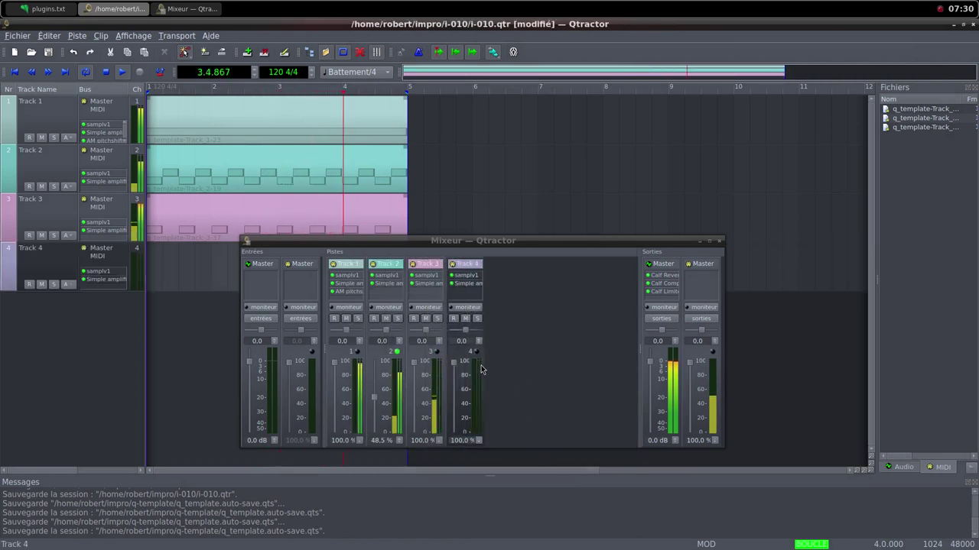
{"action": "left_click_drag", "start_coordinate": [452, 366], "coordinate": [452, 432]}
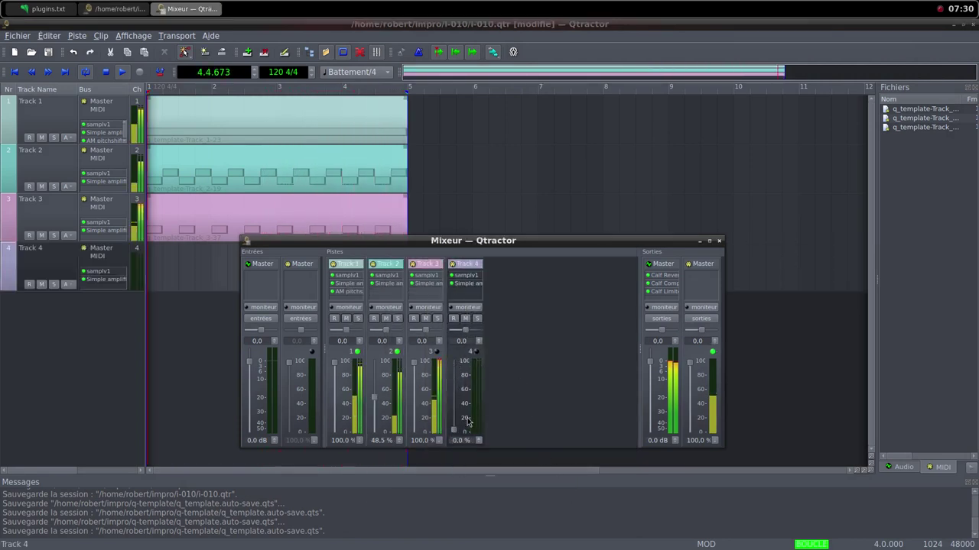
{"action": "middle_click", "coordinate": [436, 5]}
{"action": "left_click", "coordinate": [504, 23]}
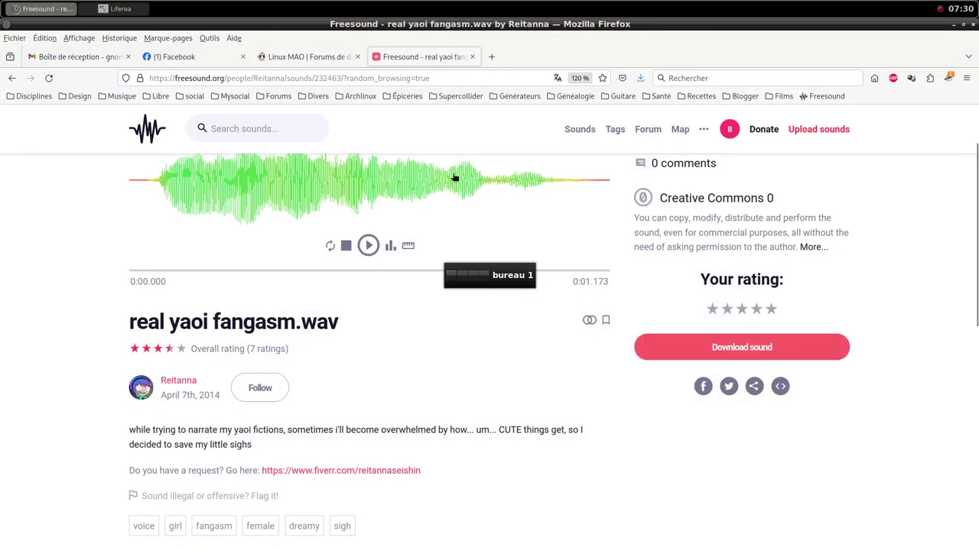
{"action": "middle_click", "coordinate": [482, 5]}
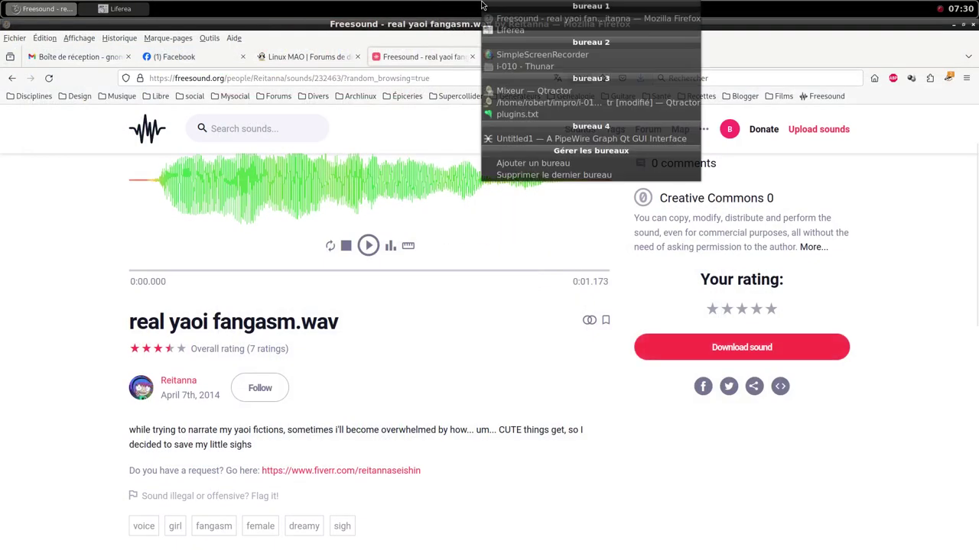
{"action": "left_click", "coordinate": [527, 95]}
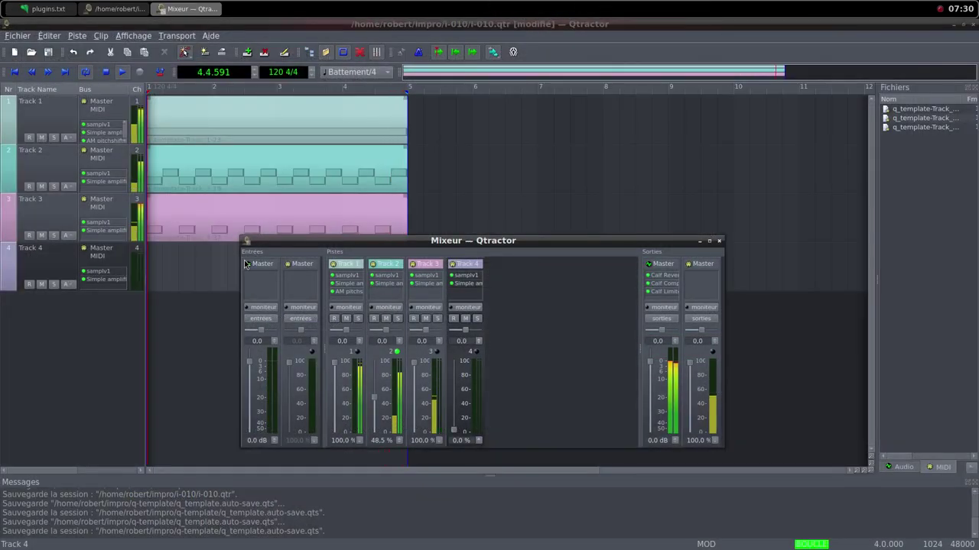
Create a new MIDI clip on Track 4 within the four-bar loop and maximize its editor.
{"action": "right_click", "coordinate": [214, 269]}
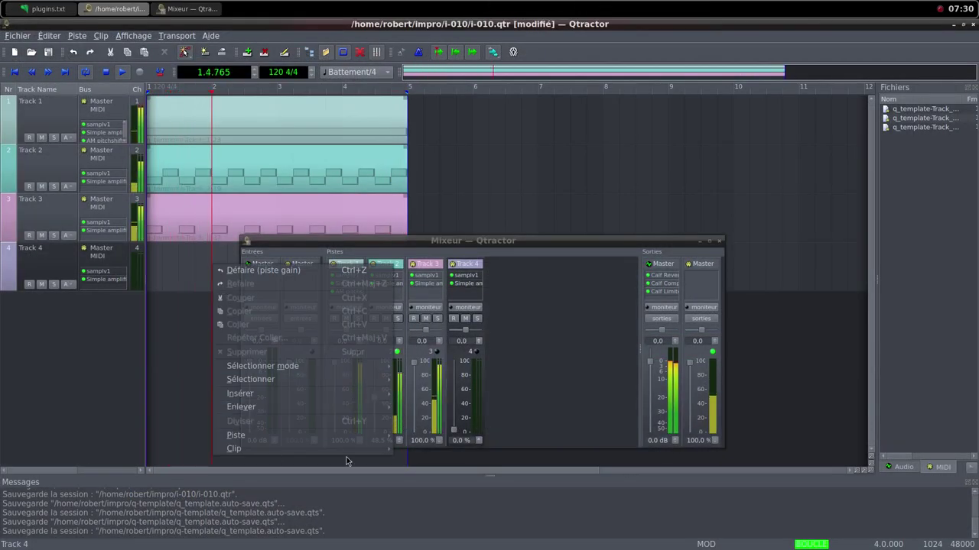
{"action": "mouse_move", "coordinate": [388, 450]}
{"action": "left_click", "coordinate": [425, 352]}
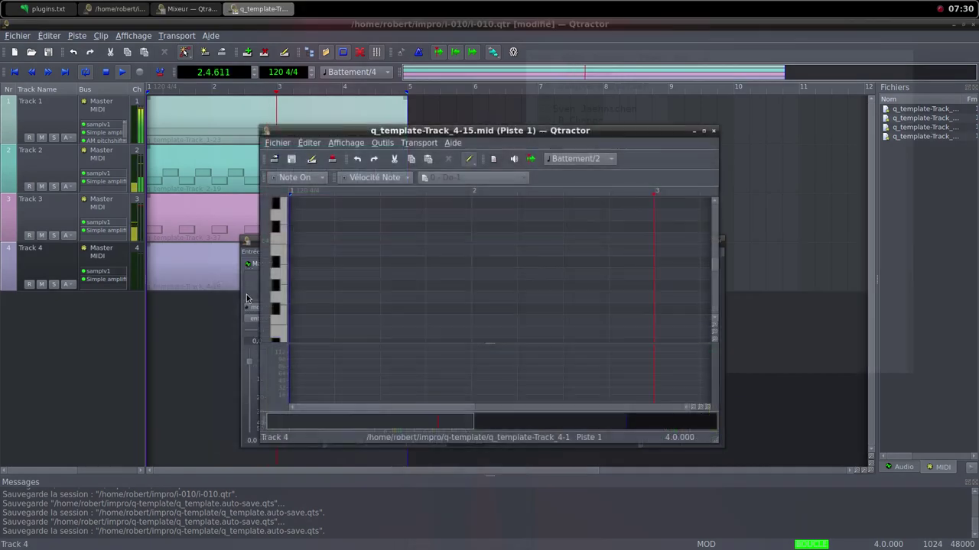
{"action": "left_click", "coordinate": [703, 133]}
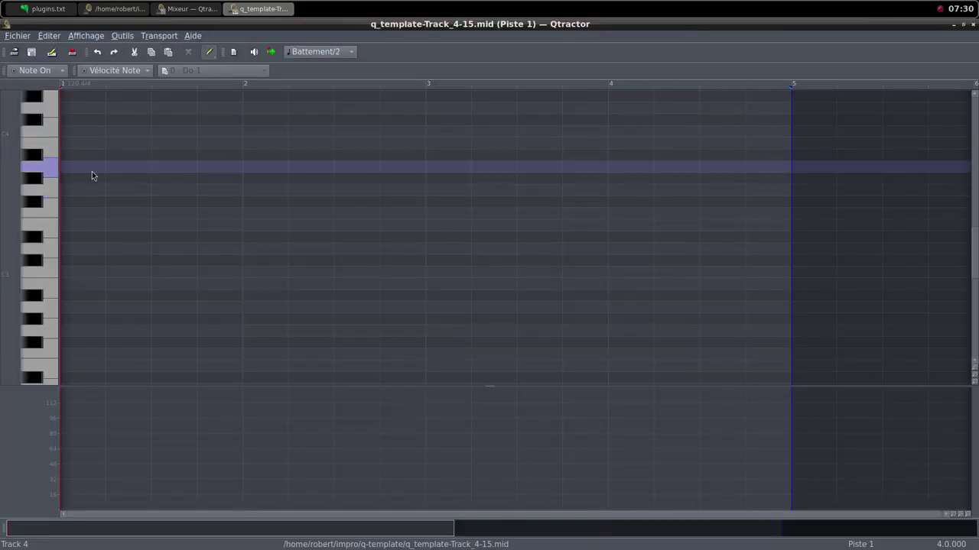
Draw half-bar notes alternating between C4 and the semitone above across the four bars, then close the clip editor.
{"action": "mouse_move", "coordinate": [68, 130]}
{"action": "left_mouse_down"}
{"action": "mouse_move", "coordinate": [215, 121]}
{"action": "mouse_move", "coordinate": [254, 134]}
{"action": "mouse_move", "coordinate": [219, 114]}
{"action": "mouse_move", "coordinate": [219, 125]}
{"action": "mouse_move", "coordinate": [288, 130]}
{"action": "mouse_move", "coordinate": [425, 120]}
{"action": "mouse_move", "coordinate": [497, 133]}
{"action": "mouse_move", "coordinate": [570, 116]}
{"action": "mouse_move", "coordinate": [679, 136]}
{"action": "mouse_move", "coordinate": [710, 115]}
{"action": "mouse_move", "coordinate": [789, 112]}
{"action": "left_mouse_up"}
{"action": "left_click", "coordinate": [963, 24]}
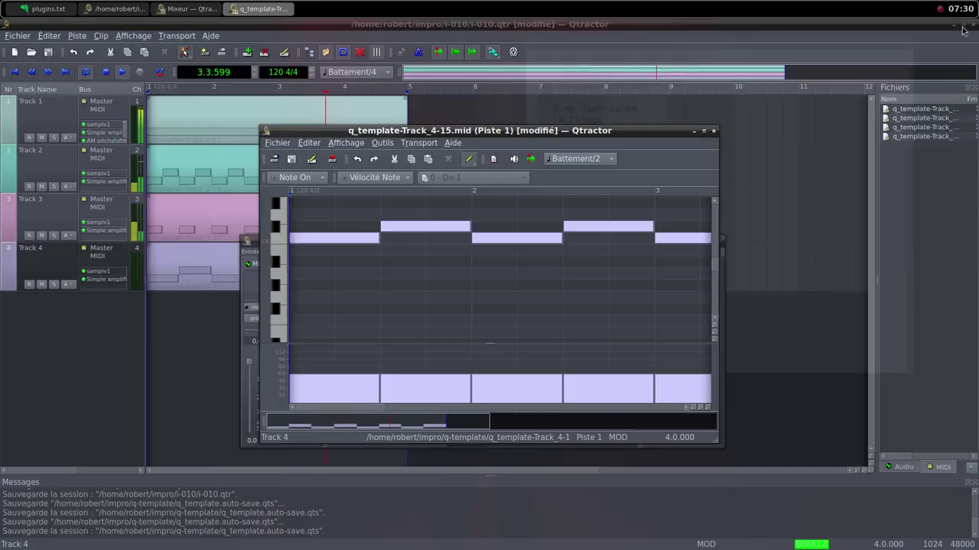
{"action": "left_click", "coordinate": [712, 131]}
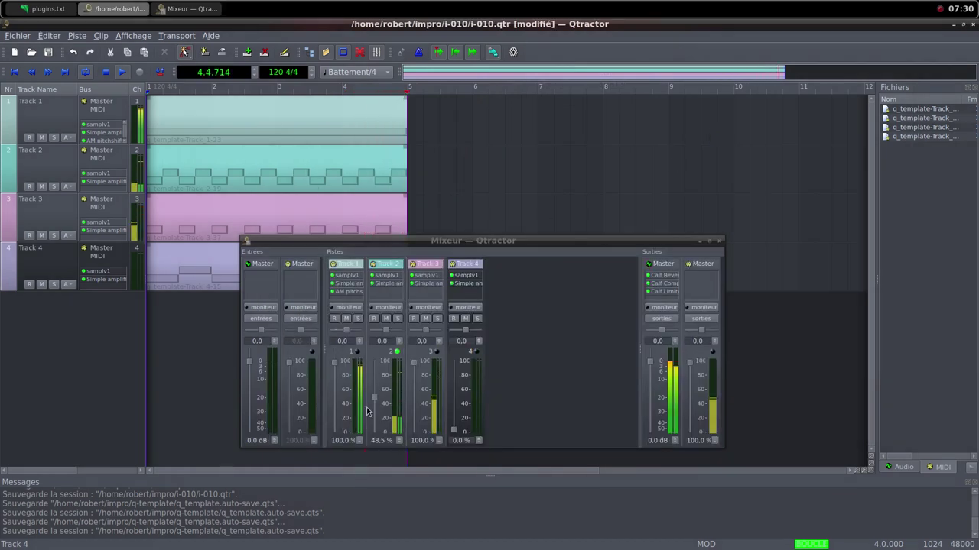
Raise Track 4's volume to 100 % in the mixer and increase the gain of its Simple amplifier.
{"action": "left_click", "coordinate": [457, 434]}
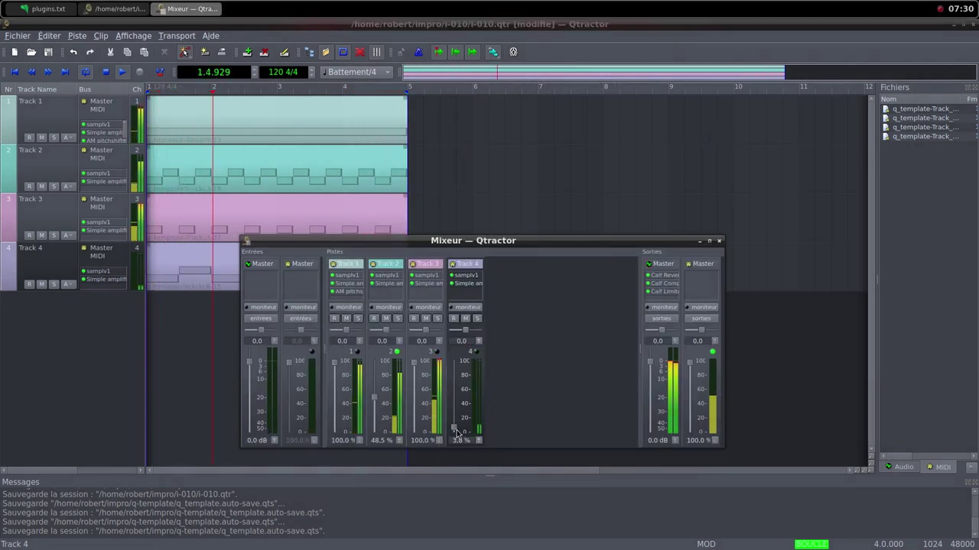
{"action": "left_click_drag", "start_coordinate": [457, 434], "coordinate": [456, 363]}
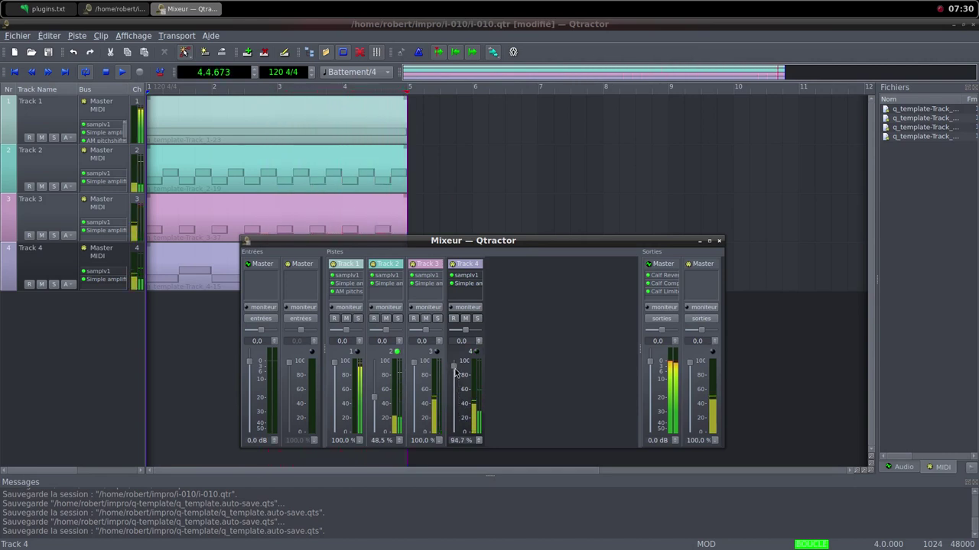
{"action": "double_click", "coordinate": [464, 284]}
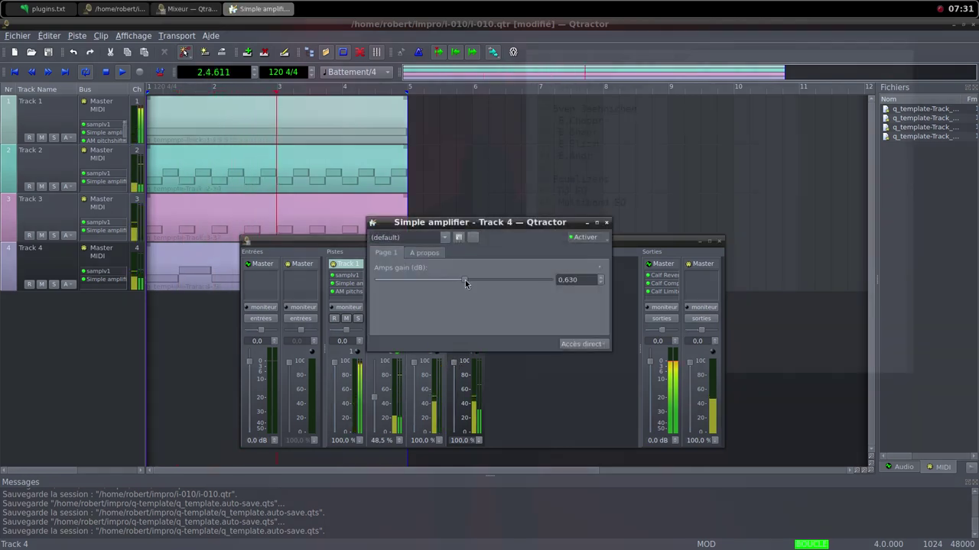
{"action": "left_click_drag", "start_coordinate": [465, 280], "coordinate": [479, 285]}
{"action": "left_click", "coordinate": [606, 223]}
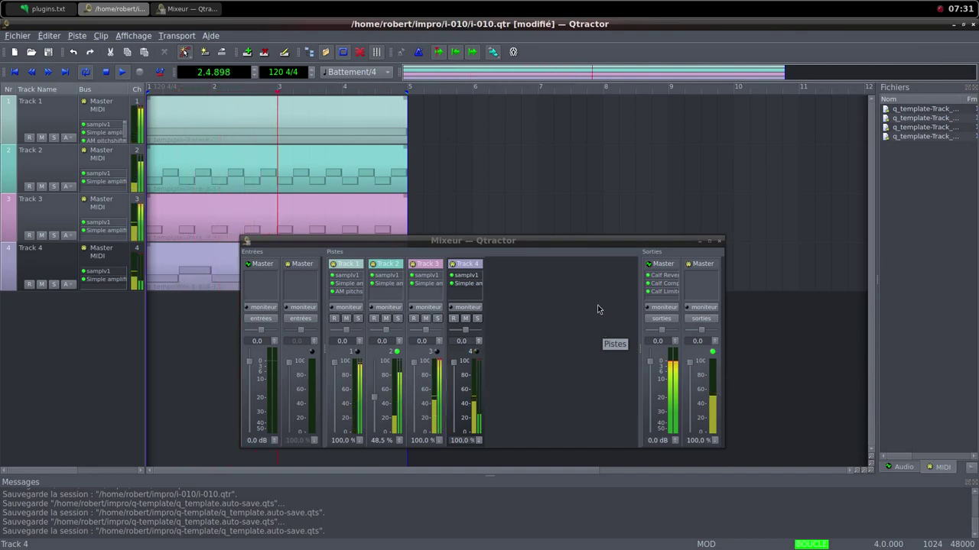
Switch to Freesound in Firefox, get another random sound and look over its page and description.
{"action": "middle_click", "coordinate": [503, 20]}
{"action": "left_click", "coordinate": [502, 18]}
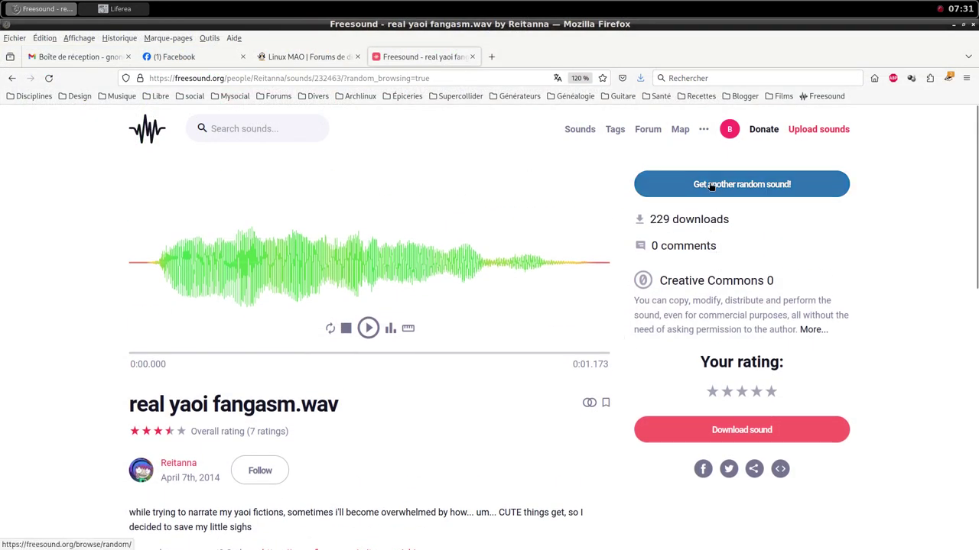
{"action": "left_click", "coordinate": [711, 185]}
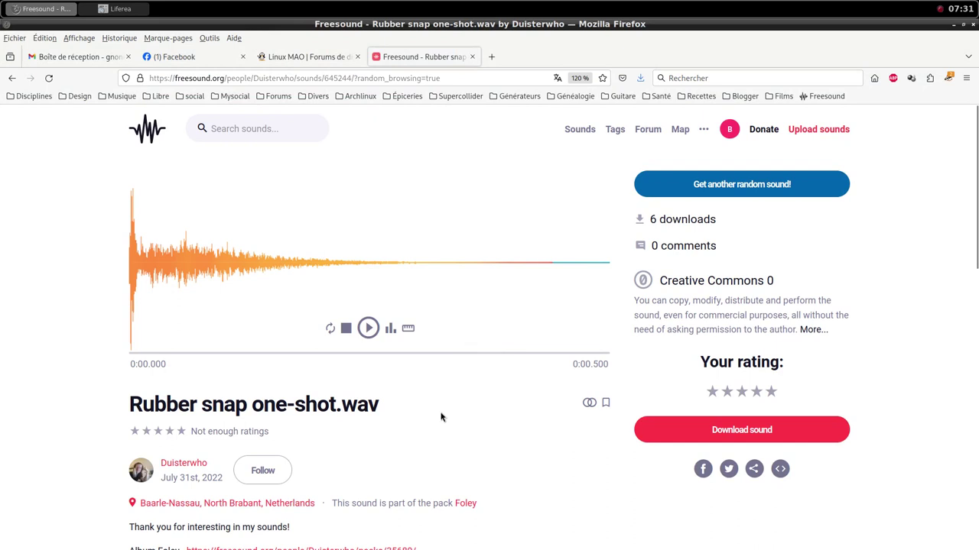
{"action": "scroll", "coordinate": [433, 416], "scroll_direction": "down", "scroll_amount": 2}
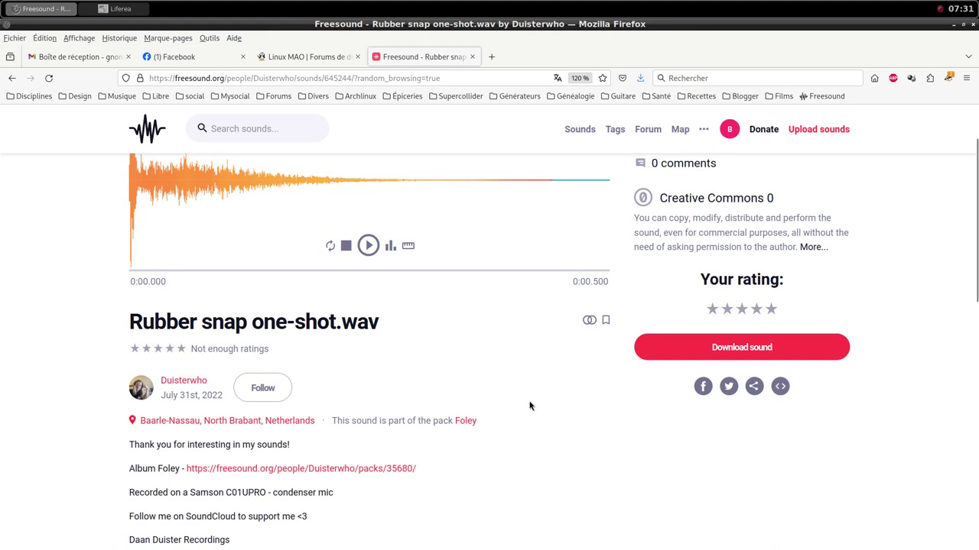
{"action": "scroll", "coordinate": [530, 406], "scroll_direction": "down", "scroll_amount": 2}
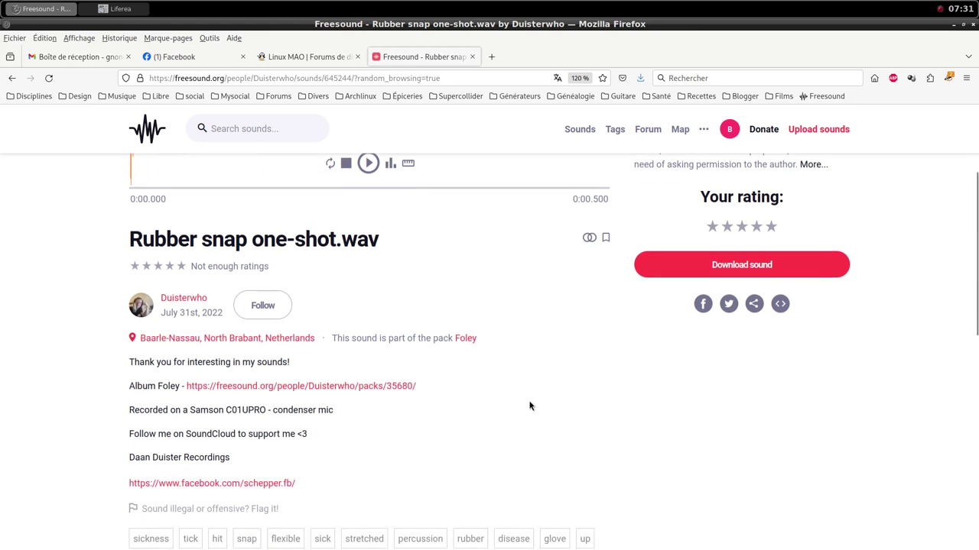
Get another random sound and download FX_Bathroom_Toilet_WaterFlushing.wav into the samples folder, then dismiss the donation request.
{"action": "scroll", "coordinate": [534, 403], "scroll_direction": "up", "scroll_amount": 4}
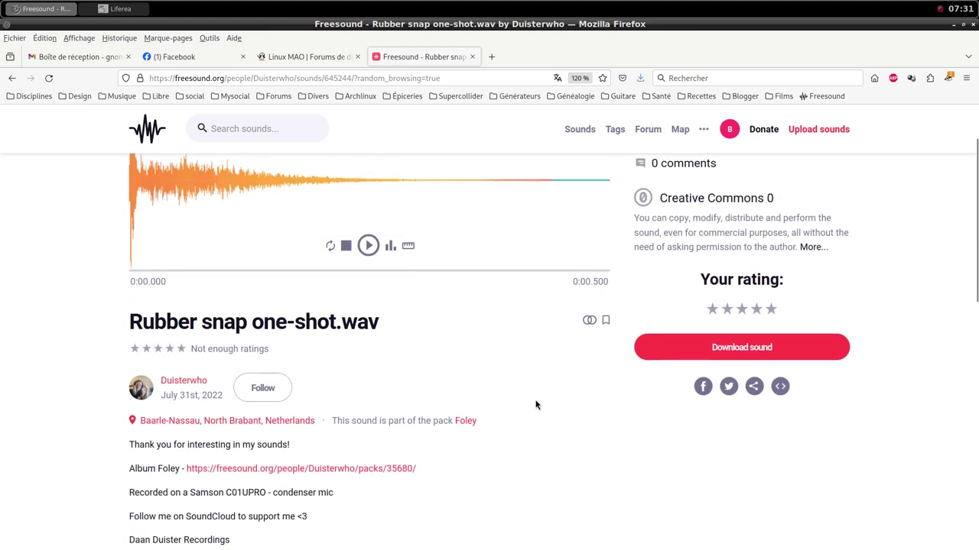
{"action": "left_click", "coordinate": [777, 189]}
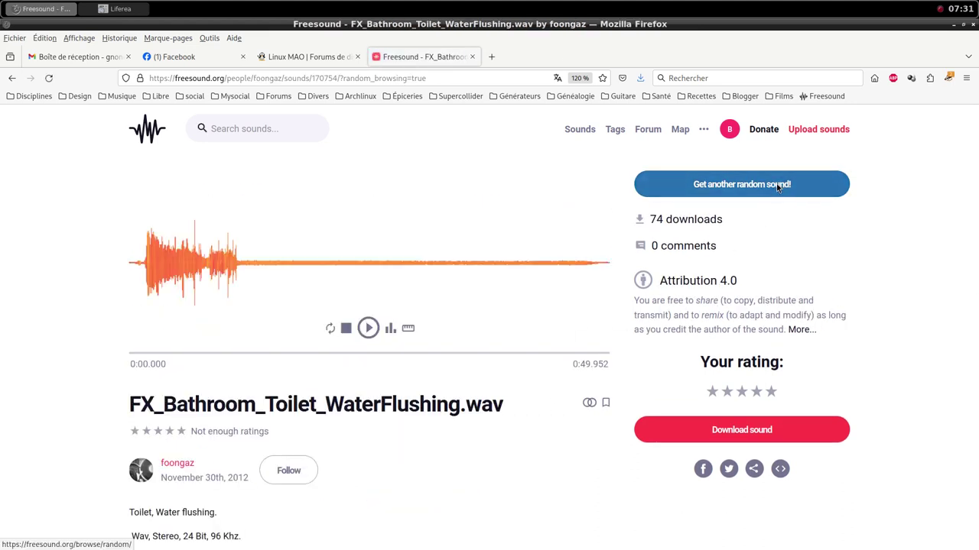
{"action": "left_click", "coordinate": [778, 187]}
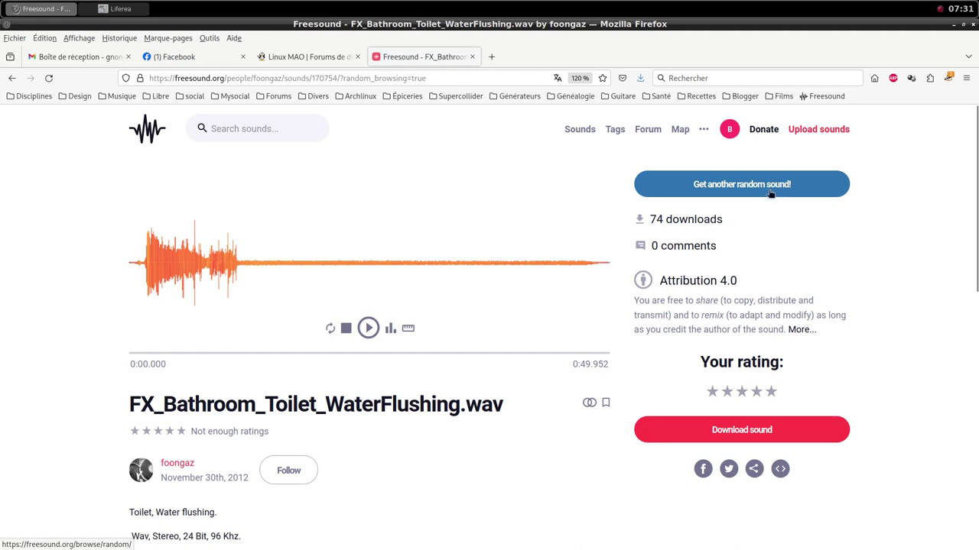
{"action": "left_click", "coordinate": [778, 187]}
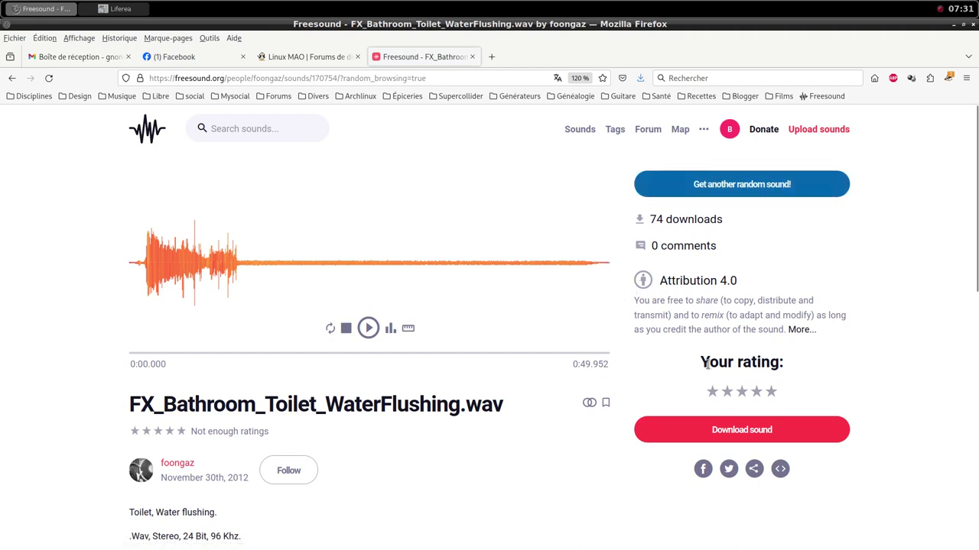
{"action": "left_click", "coordinate": [753, 430]}
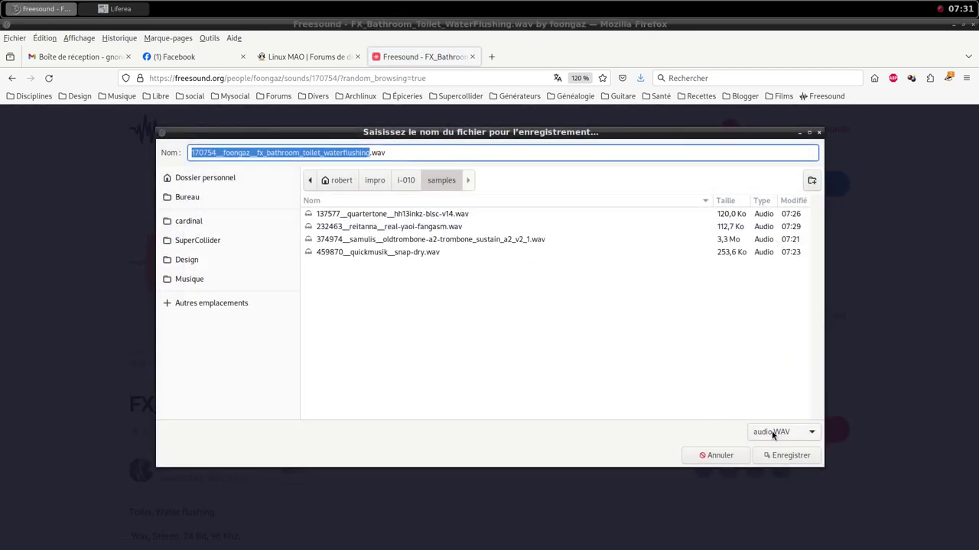
{"action": "left_click", "coordinate": [780, 457]}
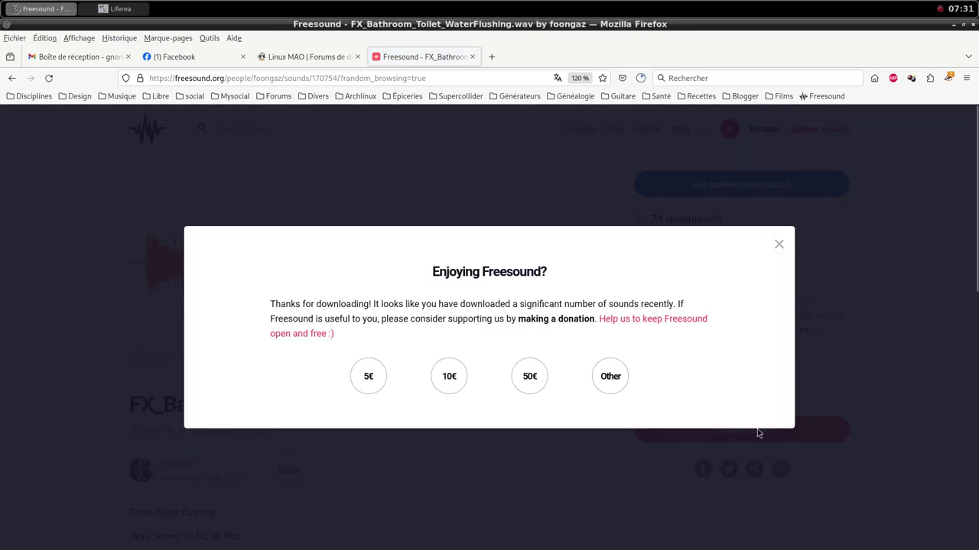
{"action": "left_click", "coordinate": [779, 246]}
Switch to Qtractor and set up a new track, Track 5, as a MIDI track.
{"action": "middle_click", "coordinate": [432, 4]}
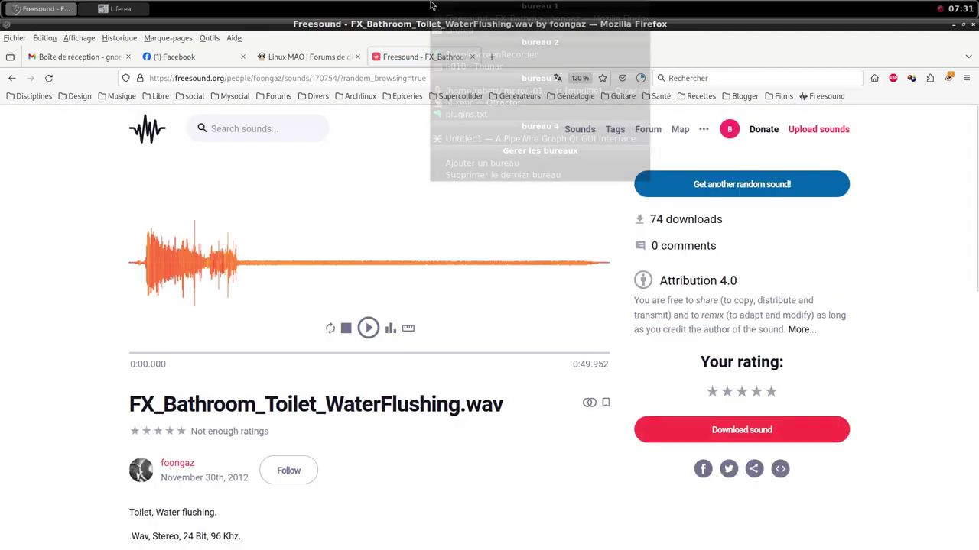
{"action": "left_click", "coordinate": [453, 92]}
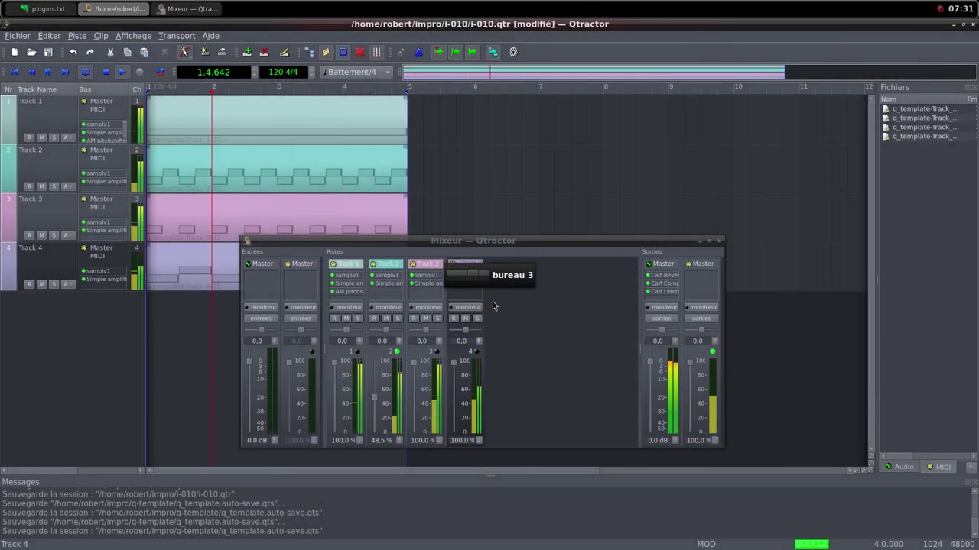
{"action": "right_click", "coordinate": [504, 321]}
{"action": "left_click", "coordinate": [523, 325]}
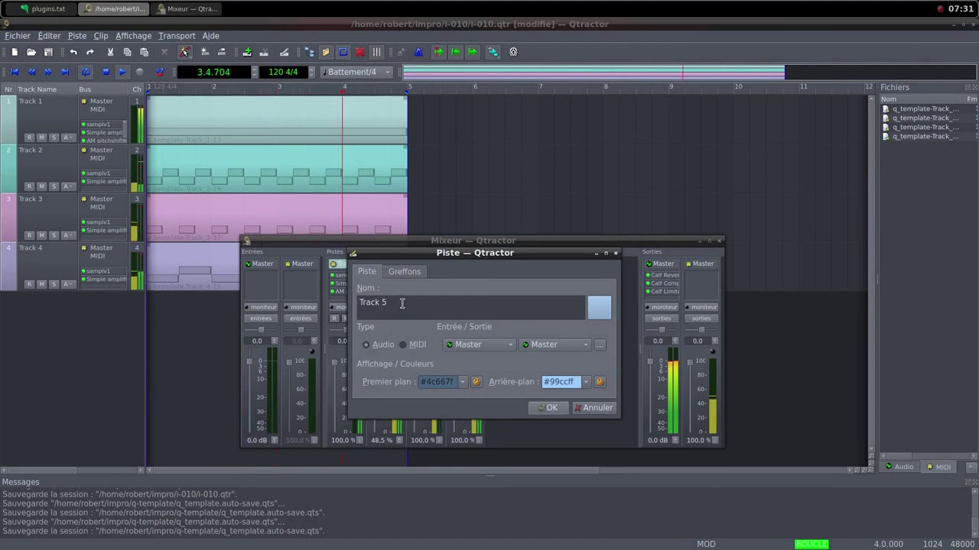
{"action": "left_click", "coordinate": [401, 345]}
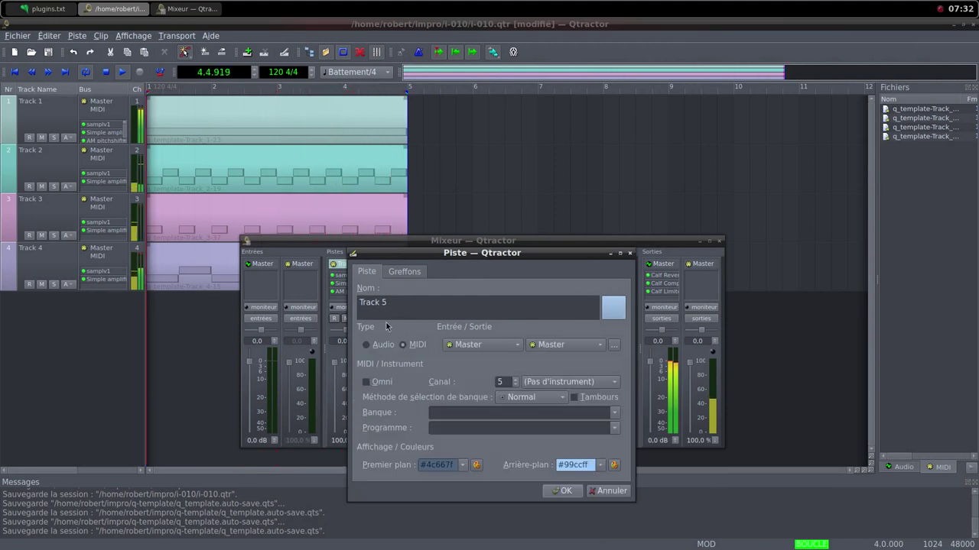
Find the samplv1 plugin with the filter "sam" and add it to Track 5.
{"action": "left_click", "coordinate": [407, 274]}
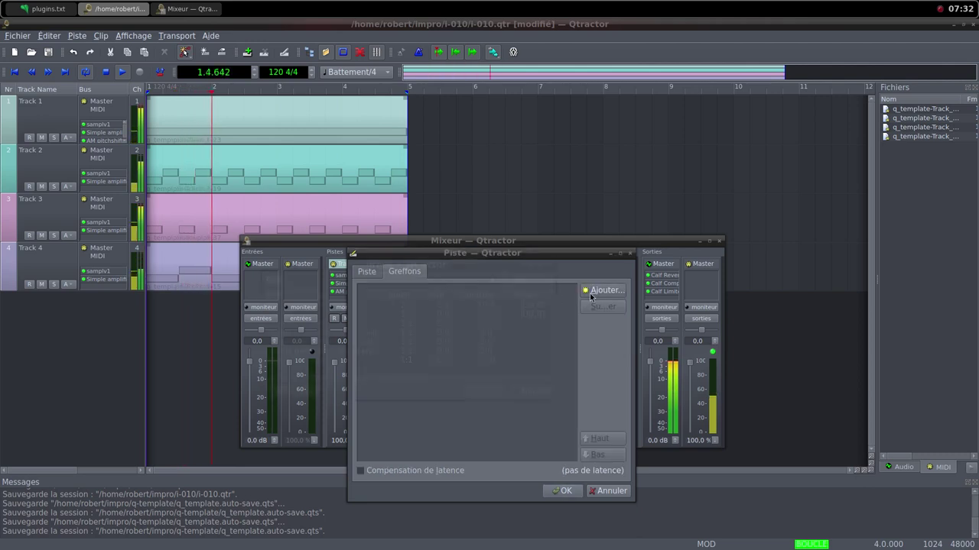
{"action": "left_click", "coordinate": [605, 290]}
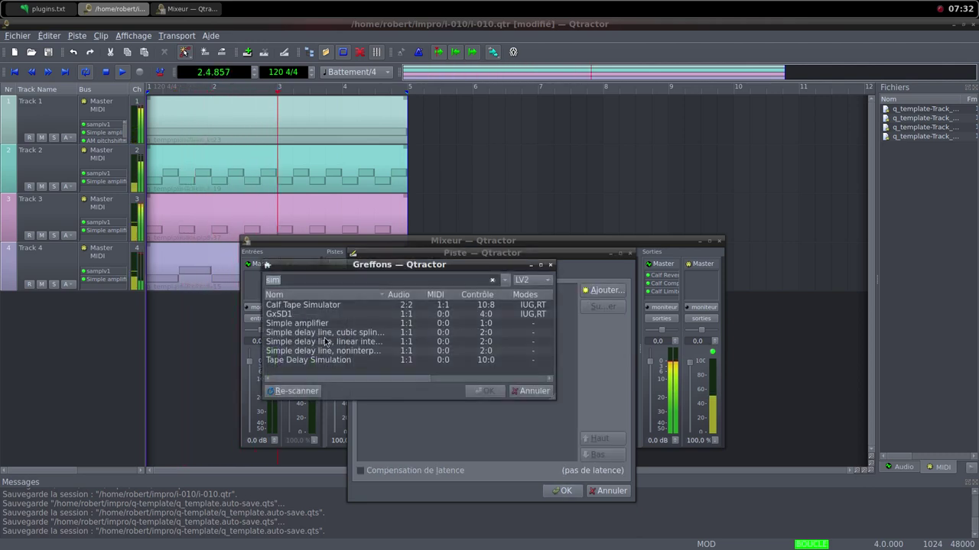
{"action": "type", "text": "sam"}
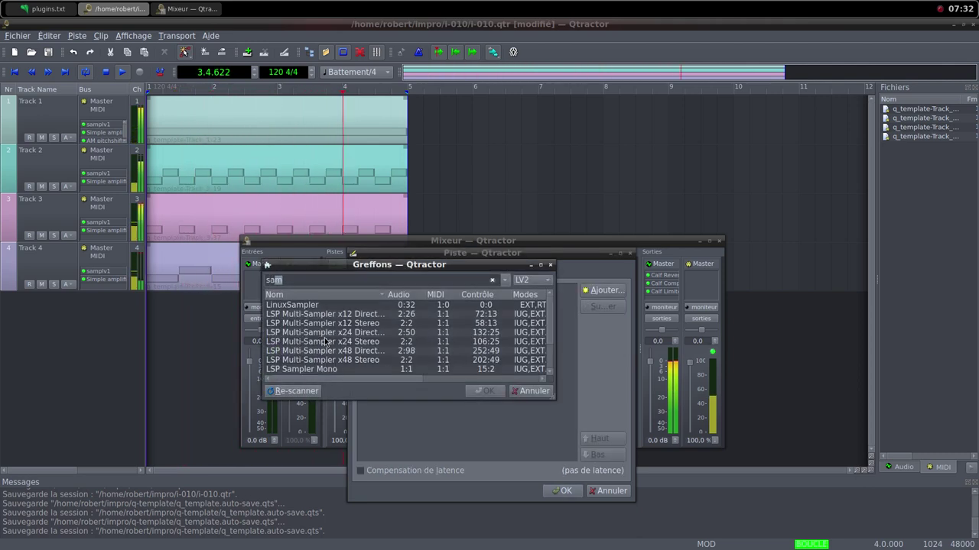
{"action": "scroll", "coordinate": [333, 360], "scroll_direction": "down", "scroll_amount": 2}
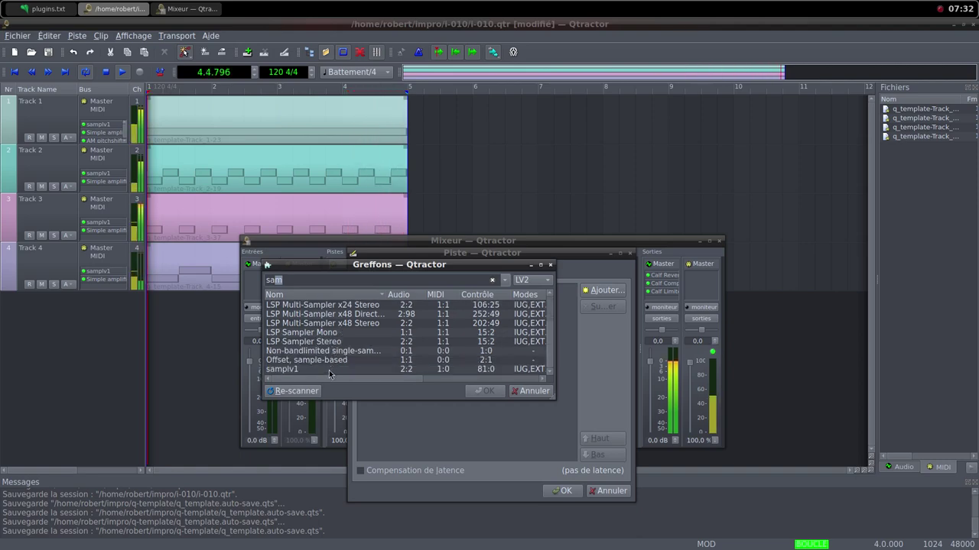
{"action": "double_click", "coordinate": [330, 372]}
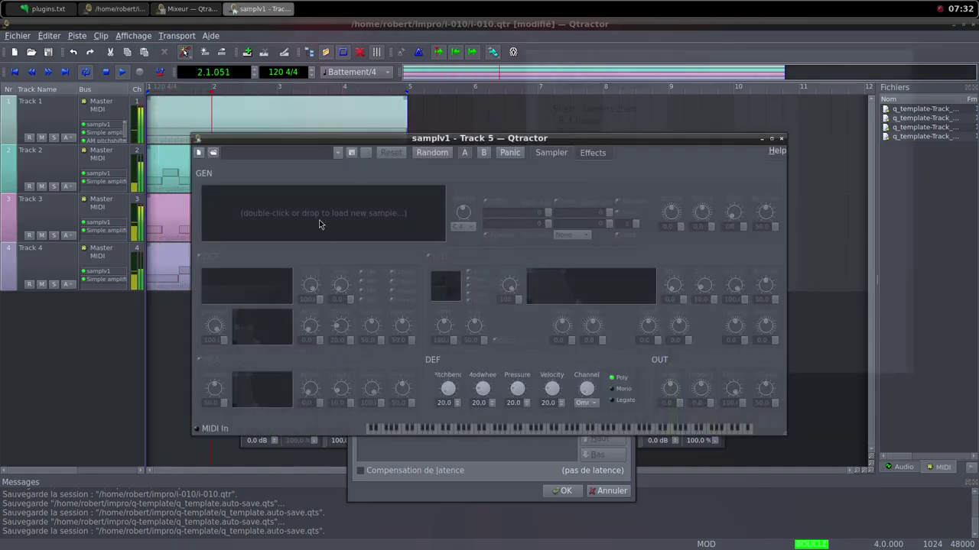
Load the bathroom toilet water-flushing sample into Track 5's samplv1 and raise its DCA and output volumes to 100, then close it.
{"action": "double_click", "coordinate": [319, 223]}
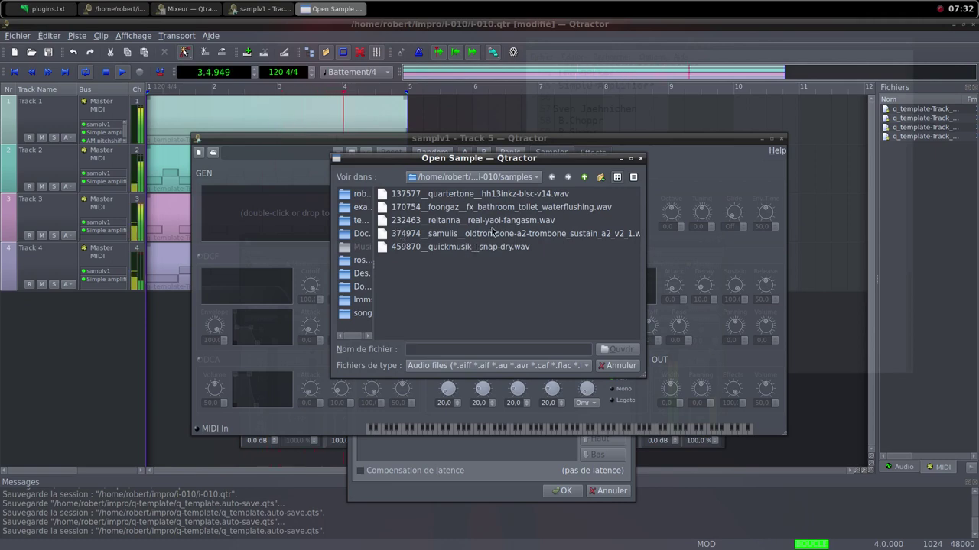
{"action": "left_click", "coordinate": [504, 208]}
{"action": "left_click", "coordinate": [610, 349]}
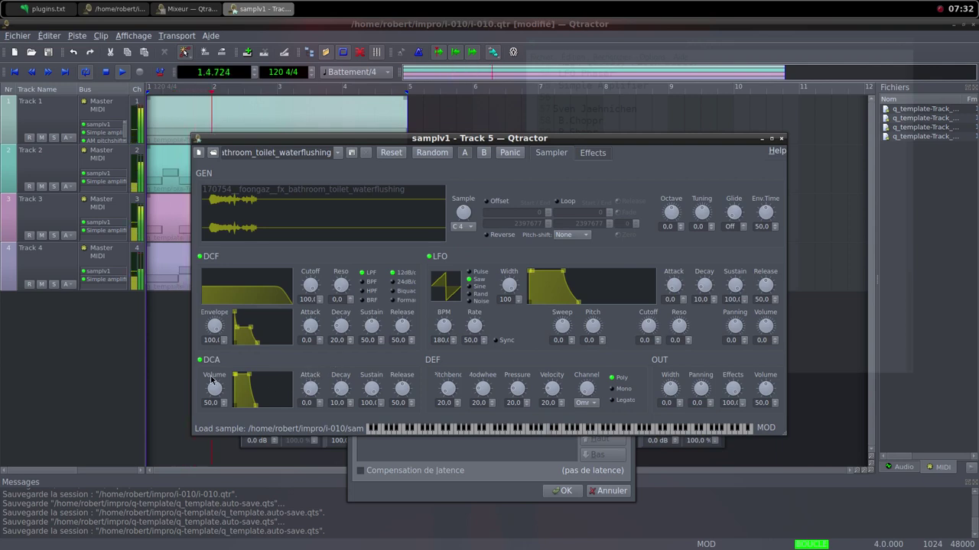
{"action": "left_click_drag", "start_coordinate": [215, 386], "coordinate": [234, 434]}
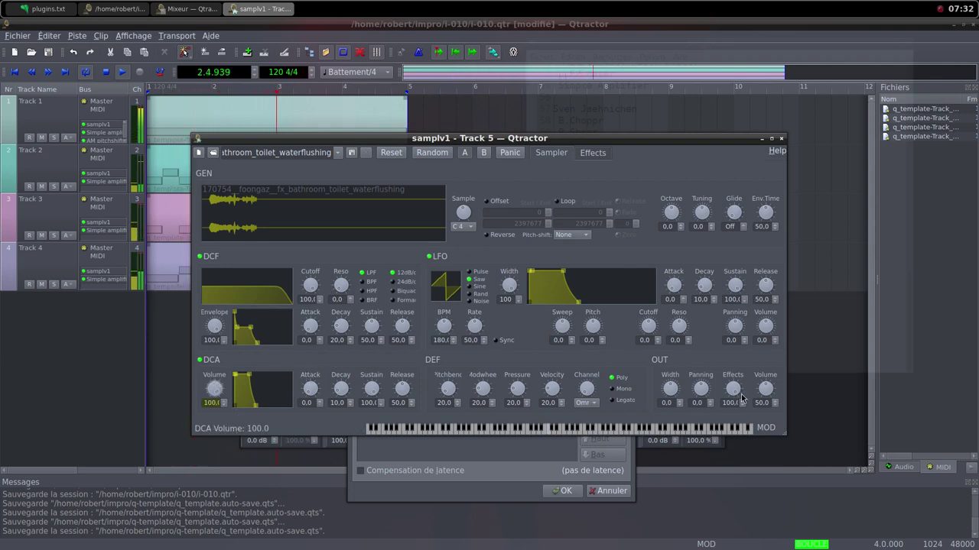
{"action": "left_click_drag", "start_coordinate": [765, 387], "coordinate": [770, 393]}
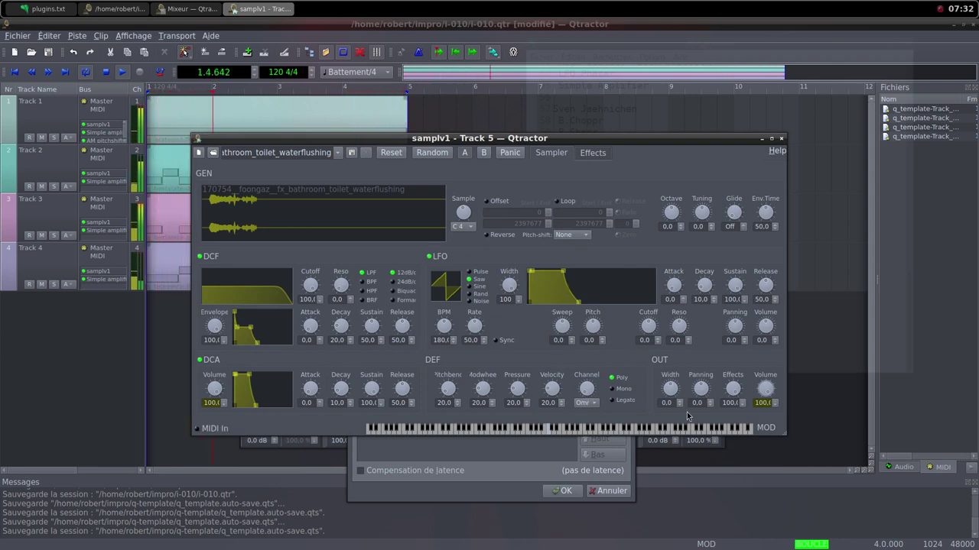
{"action": "left_click", "coordinate": [781, 139]}
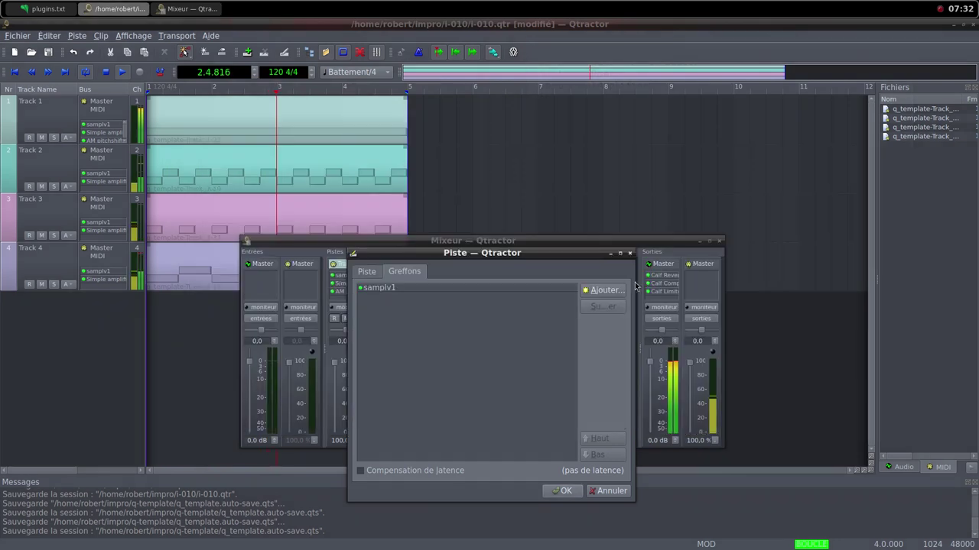
Add the Simple amplifier plugin after samplv1 on Track 5 and confirm the new track.
{"action": "left_click", "coordinate": [604, 290]}
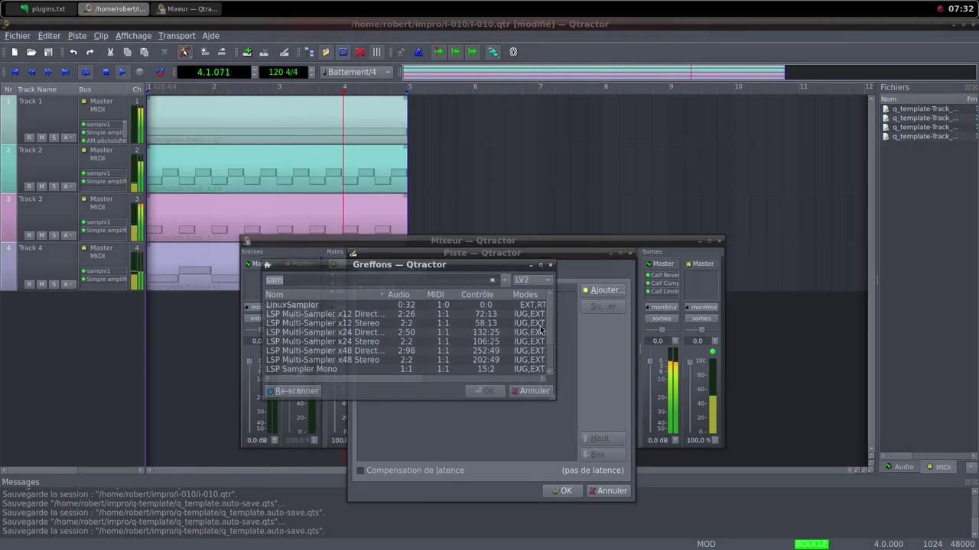
{"action": "type", "text": "sim"}
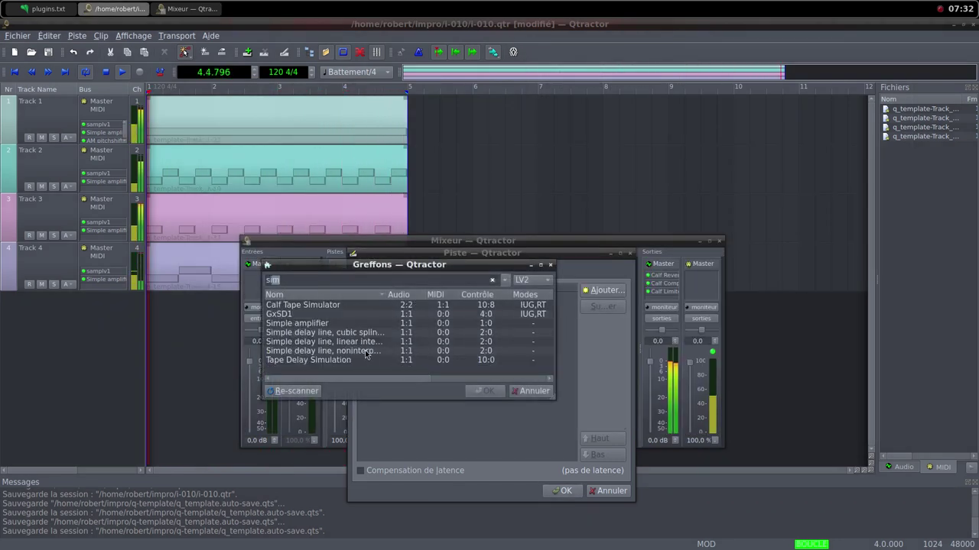
{"action": "left_click", "coordinate": [333, 323]}
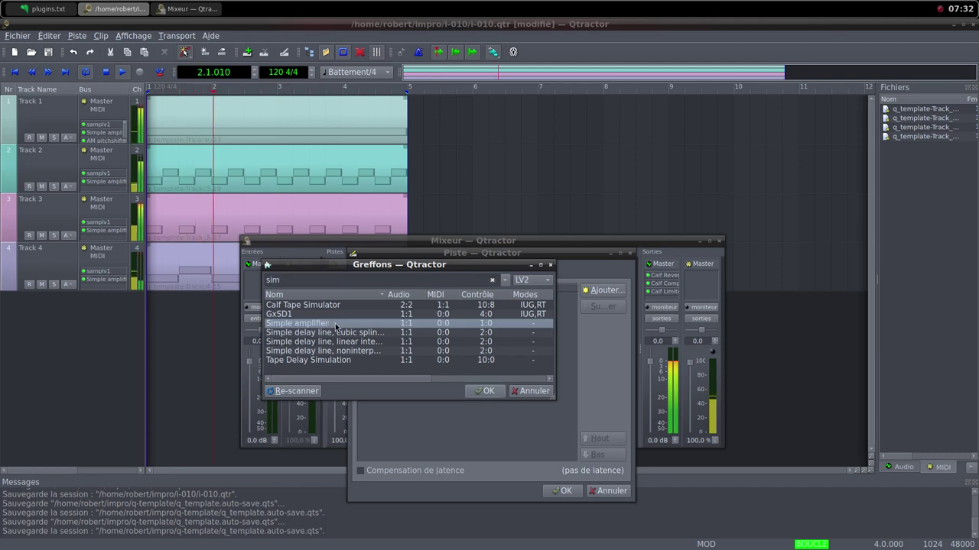
{"action": "double_click", "coordinate": [335, 324]}
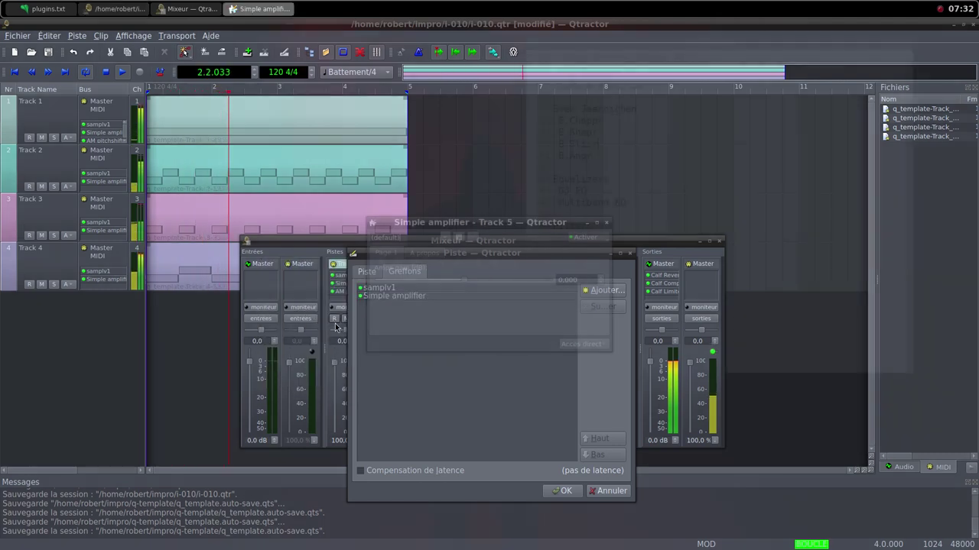
{"action": "left_click", "coordinate": [606, 223]}
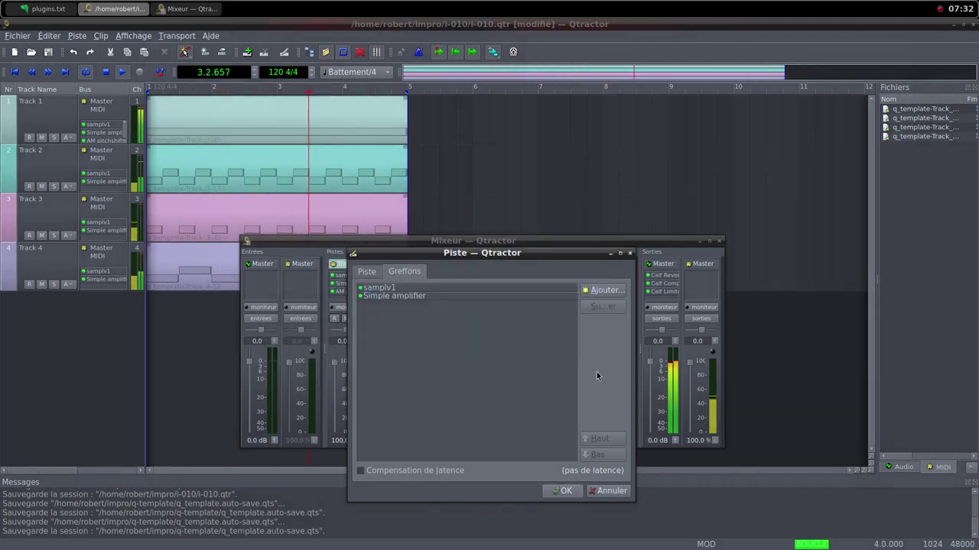
{"action": "left_click", "coordinate": [562, 492]}
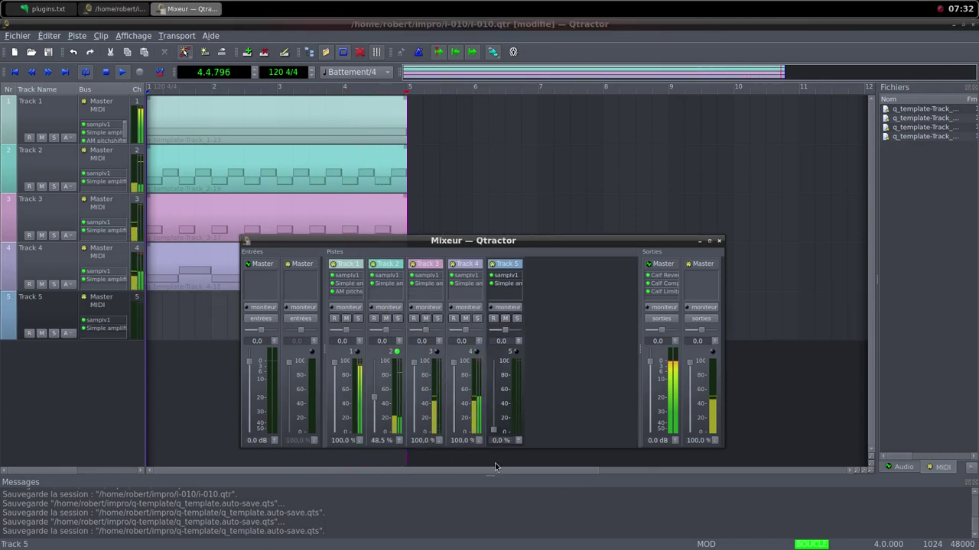
Create a new MIDI clip on Track 5 within the four-bar loop and maximize its editor.
{"action": "right_click", "coordinate": [207, 310]}
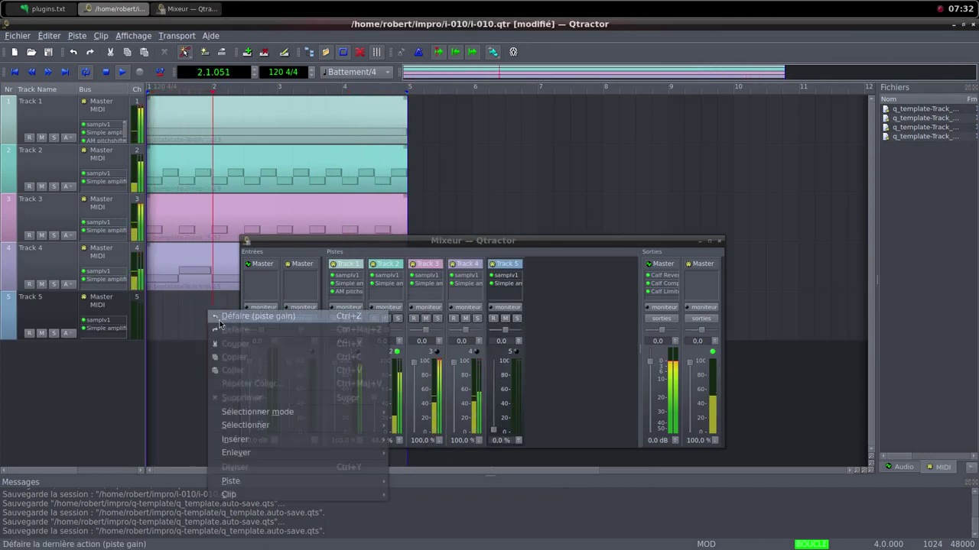
{"action": "mouse_move", "coordinate": [306, 495]}
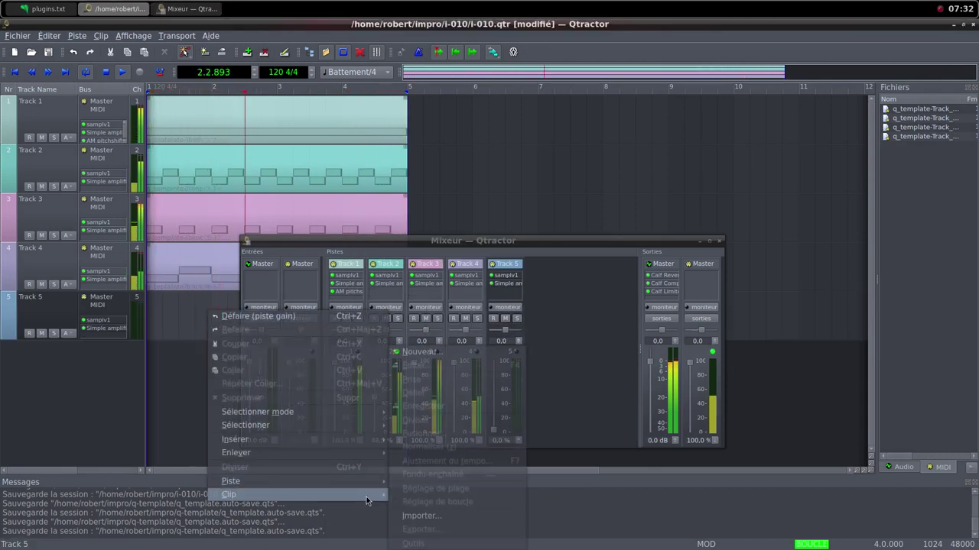
{"action": "left_click", "coordinate": [457, 353]}
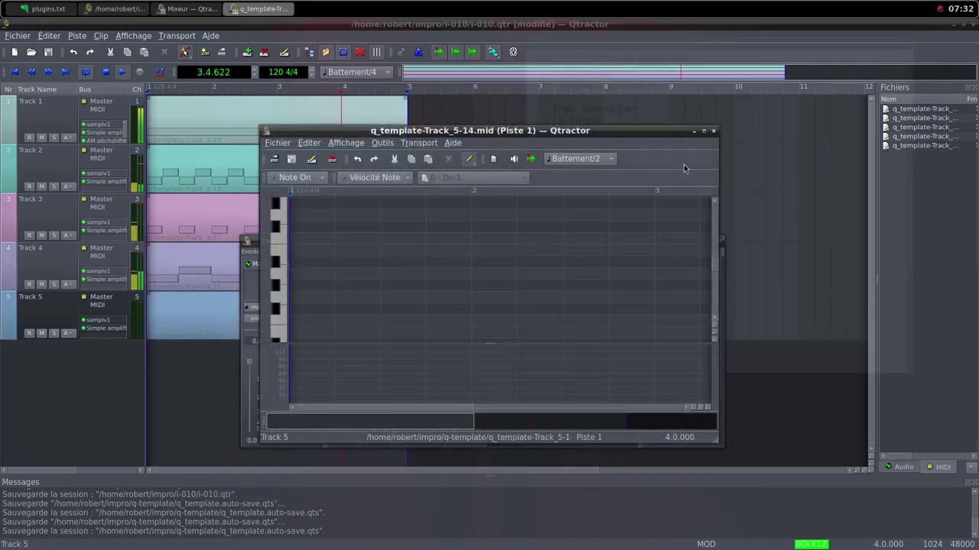
{"action": "left_click", "coordinate": [704, 131]}
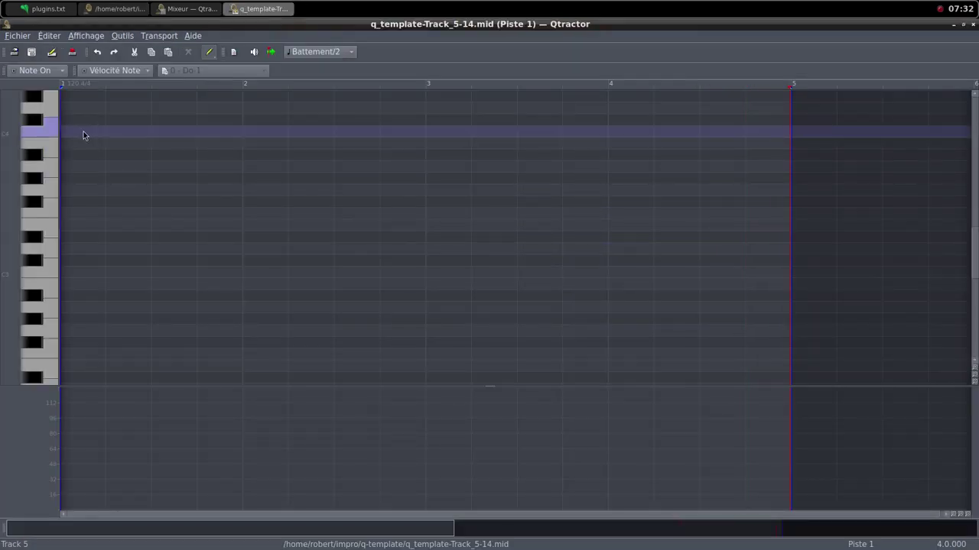
Draw a single C4 note spanning all four bars of the Track 5 clip and close the clip editor.
{"action": "left_click_drag", "start_coordinate": [70, 135], "coordinate": [774, 131]}
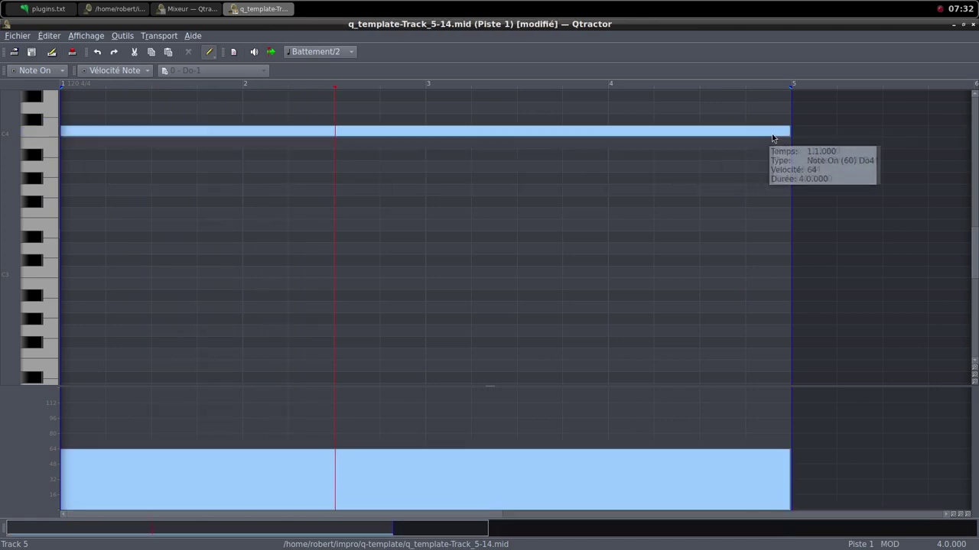
{"action": "left_click", "coordinate": [964, 25]}
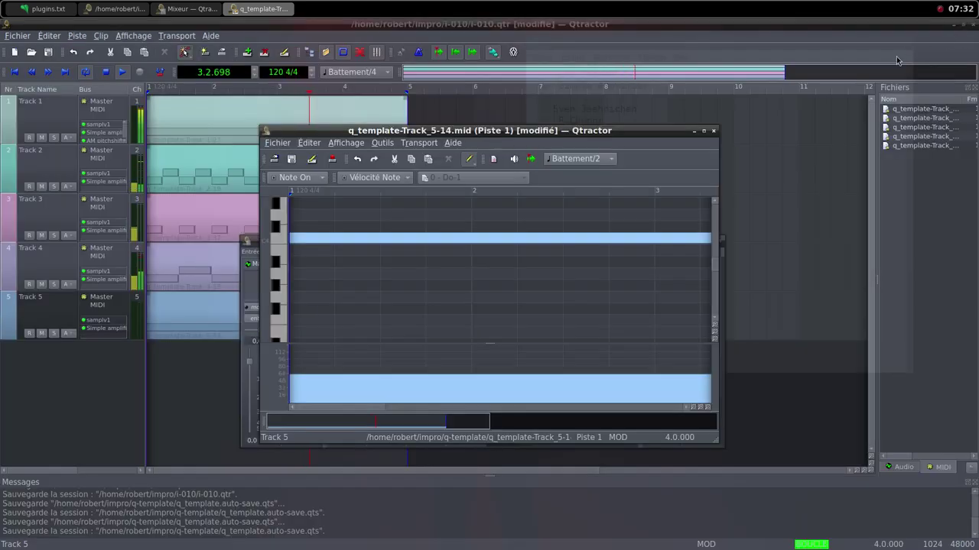
{"action": "left_click", "coordinate": [713, 132]}
{"action": "key", "text": "ctrl+alt+Left"}
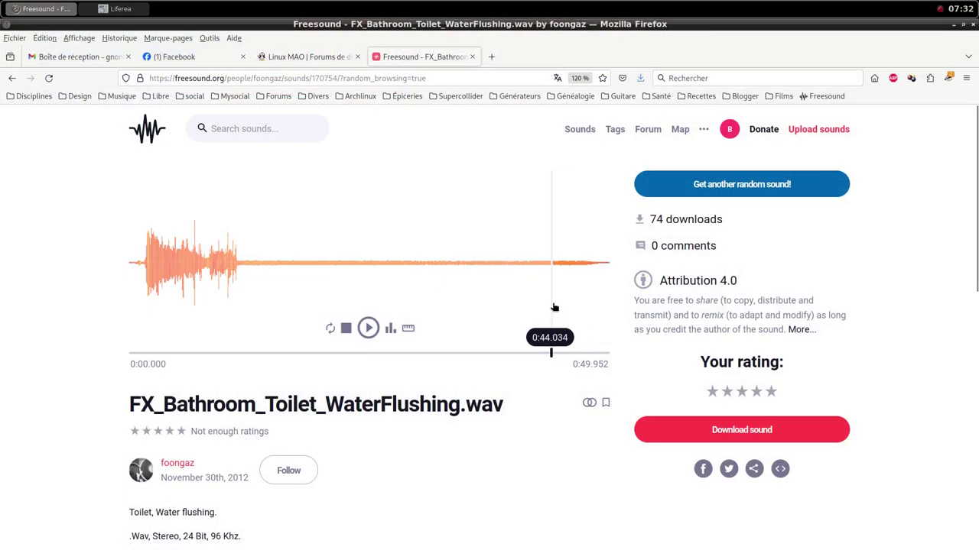
{"action": "middle_click", "coordinate": [685, 4]}
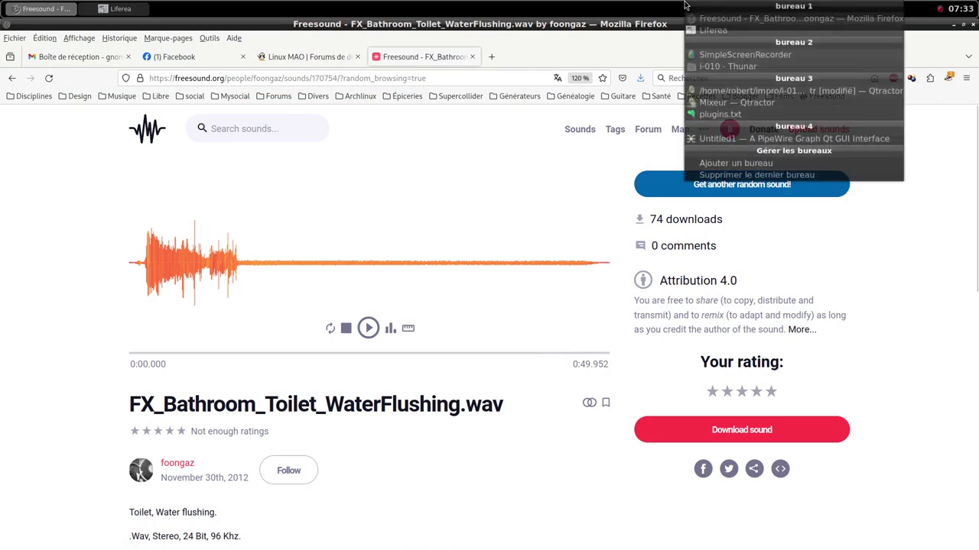
{"action": "left_click", "coordinate": [723, 92]}
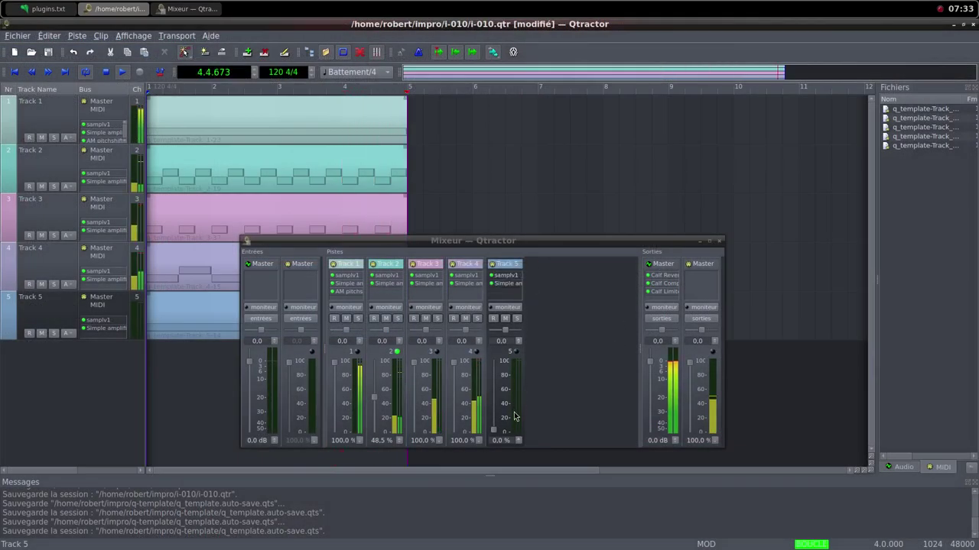
Raise Track 5's mixer volume to 100% and set its Simple amplifier gain to about 14.3 dB.
{"action": "left_click_drag", "start_coordinate": [497, 433], "coordinate": [501, 361]}
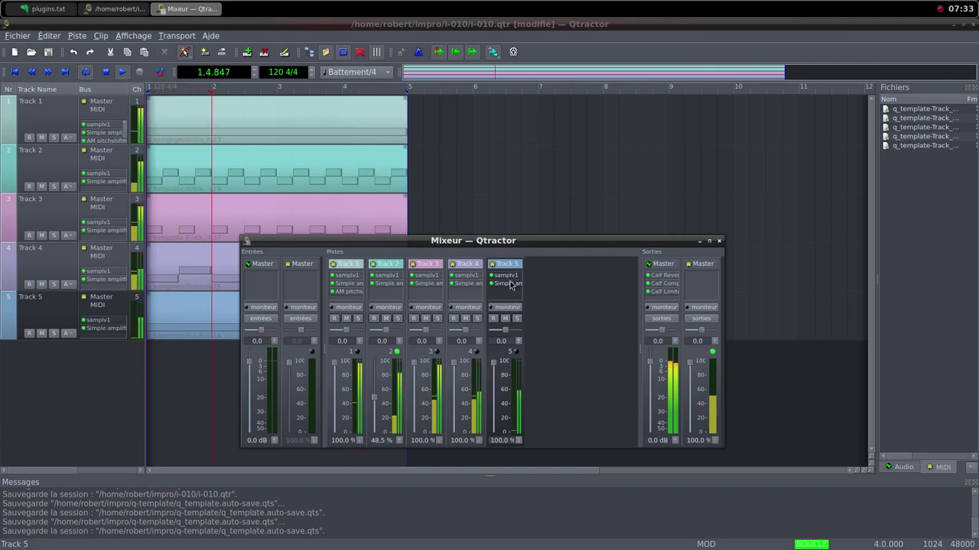
{"action": "double_click", "coordinate": [508, 283]}
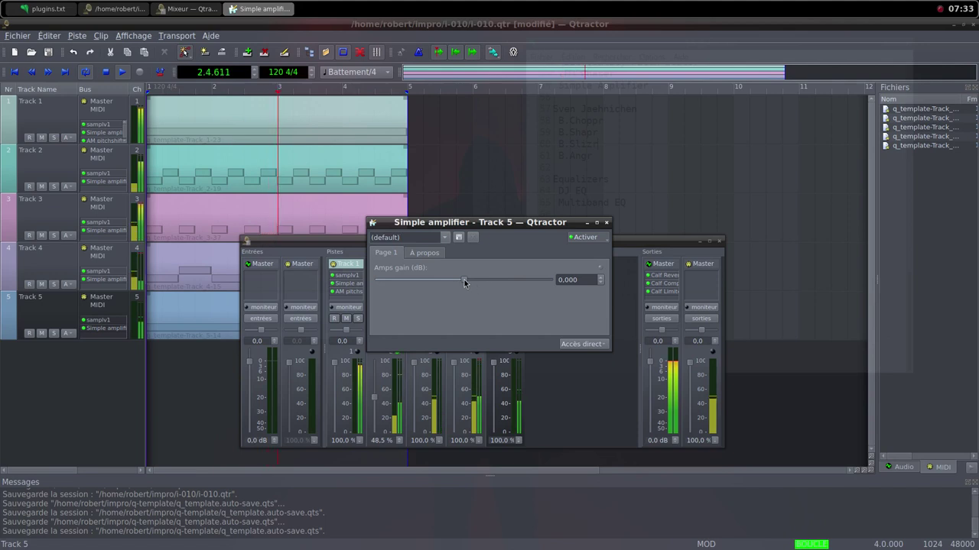
{"action": "left_click_drag", "start_coordinate": [465, 282], "coordinate": [480, 281]}
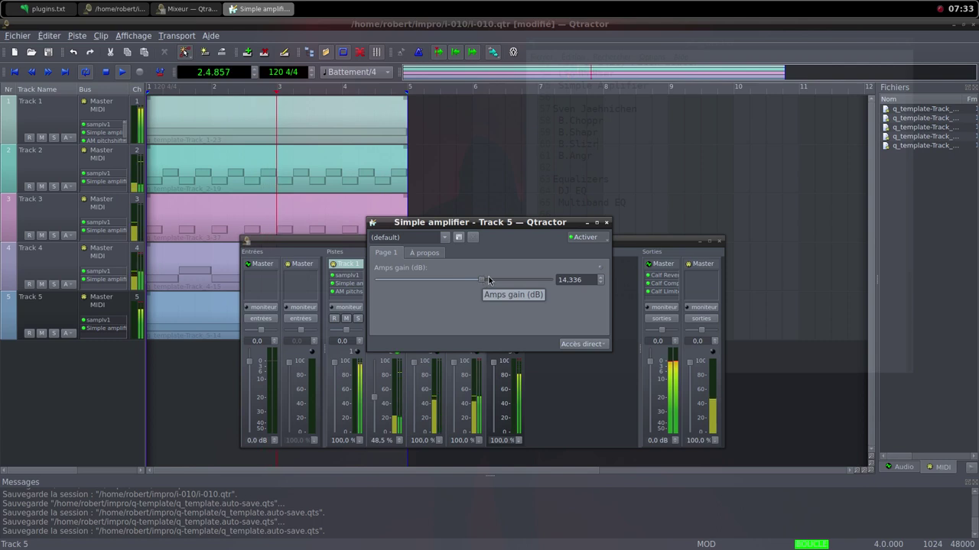
Lower Track 4's mixer volume to 0%.
{"action": "left_click", "coordinate": [457, 370]}
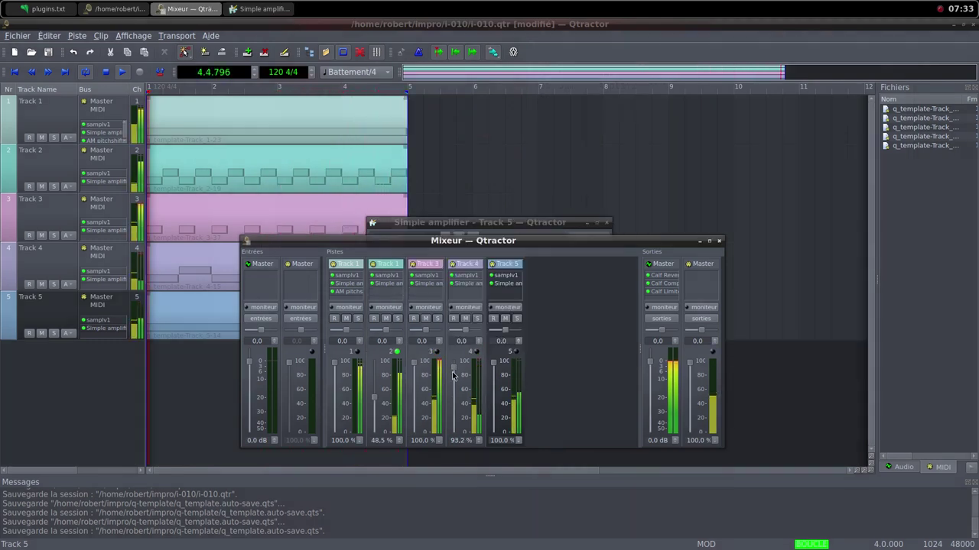
{"action": "scroll", "coordinate": [453, 375], "scroll_direction": "up", "scroll_amount": 1}
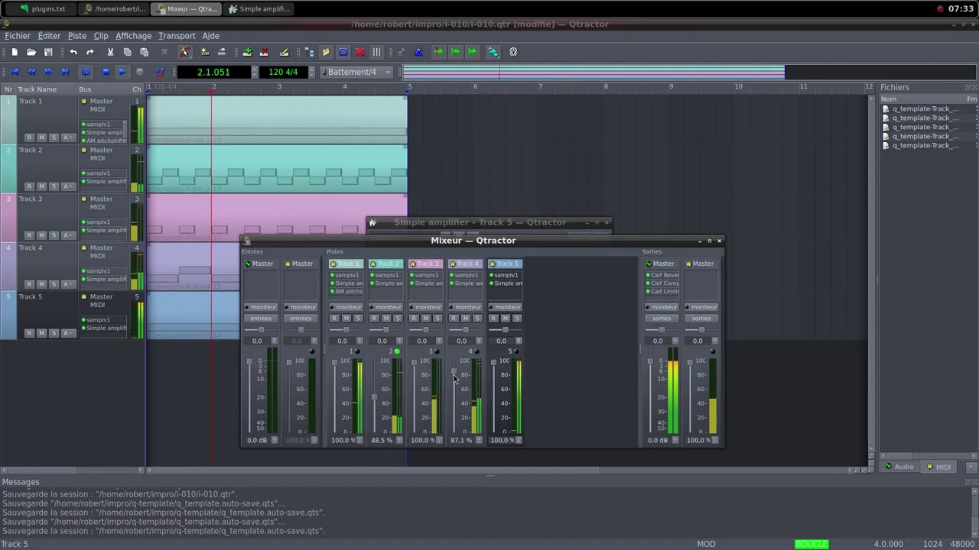
{"action": "left_click_drag", "start_coordinate": [453, 375], "coordinate": [453, 388]}
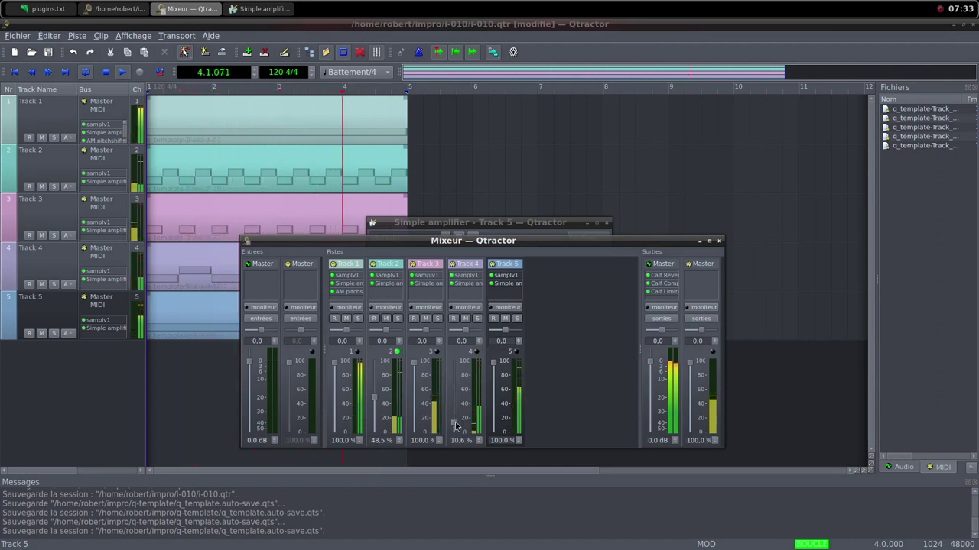
{"action": "left_click_drag", "start_coordinate": [454, 431], "coordinate": [454, 434]}
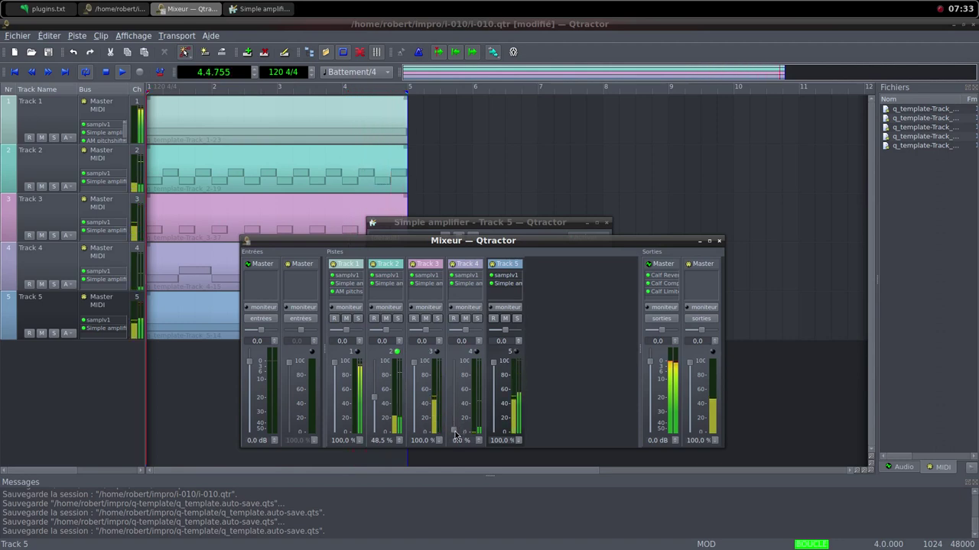
Raise Track 2's mixer volume to about 82% and lower Track 1's volume to 0%.
{"action": "left_click_drag", "start_coordinate": [375, 403], "coordinate": [375, 394]}
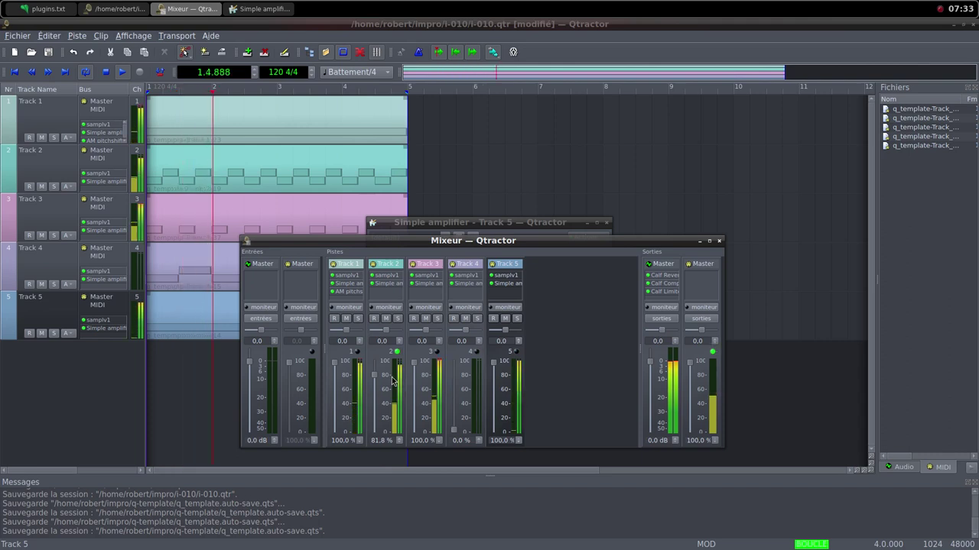
{"action": "left_click_drag", "start_coordinate": [334, 368], "coordinate": [335, 378]}
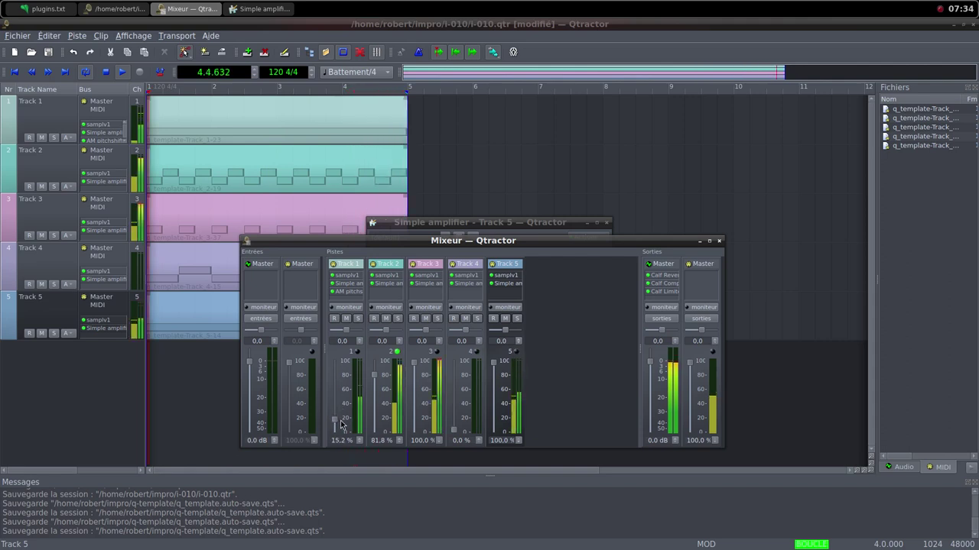
{"action": "left_click_drag", "start_coordinate": [337, 408], "coordinate": [343, 437]}
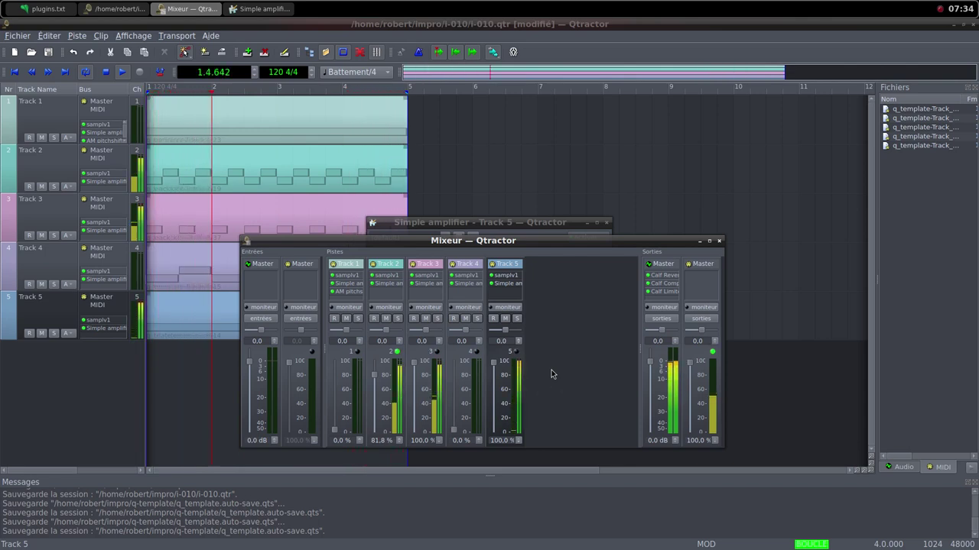
Switch to Freesound in Firefox, download Long Ethereal Woosh.wav into the i-010 samples folder, and dismiss the donation prompt.
{"action": "middle_click", "coordinate": [529, 4]}
{"action": "left_click", "coordinate": [550, 18]}
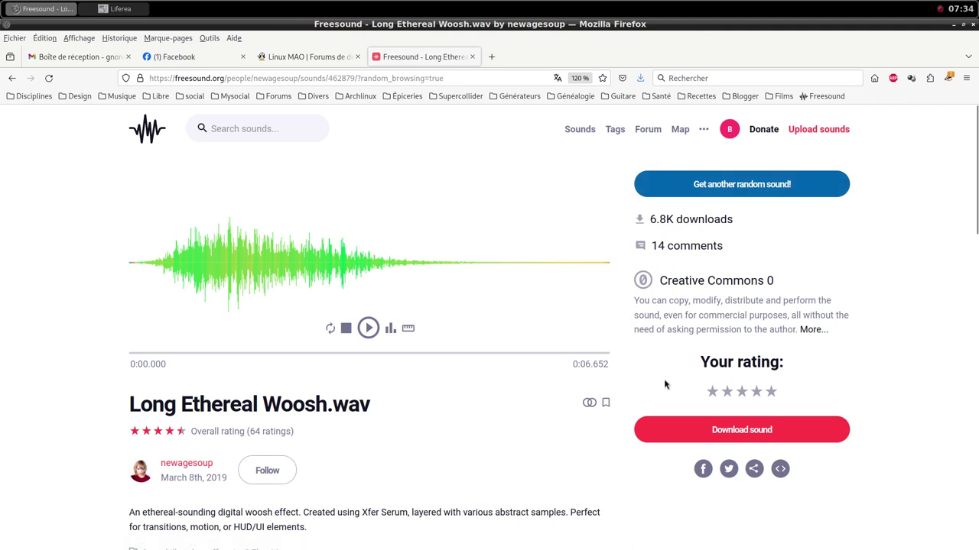
{"action": "scroll", "coordinate": [728, 415], "scroll_direction": "down", "scroll_amount": 2}
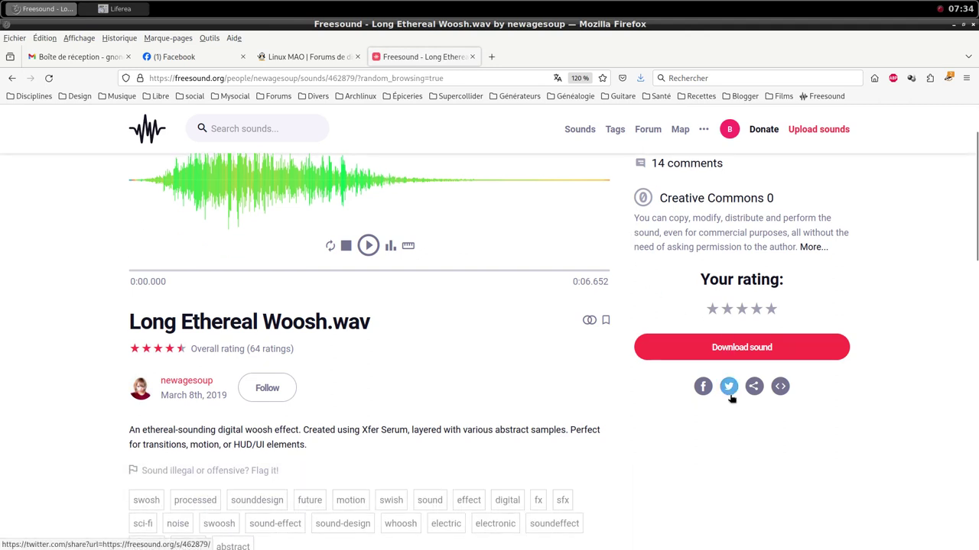
{"action": "left_click", "coordinate": [742, 347]}
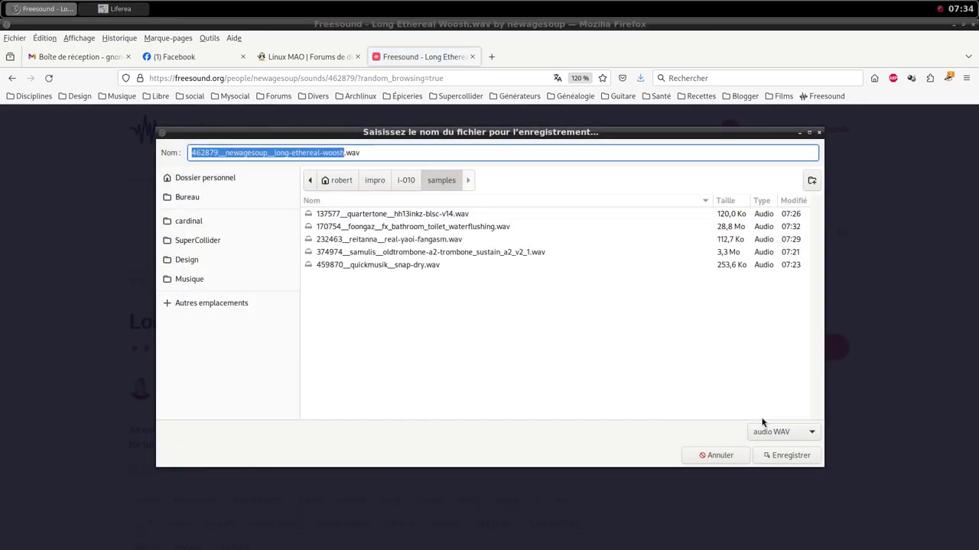
{"action": "left_click", "coordinate": [786, 456]}
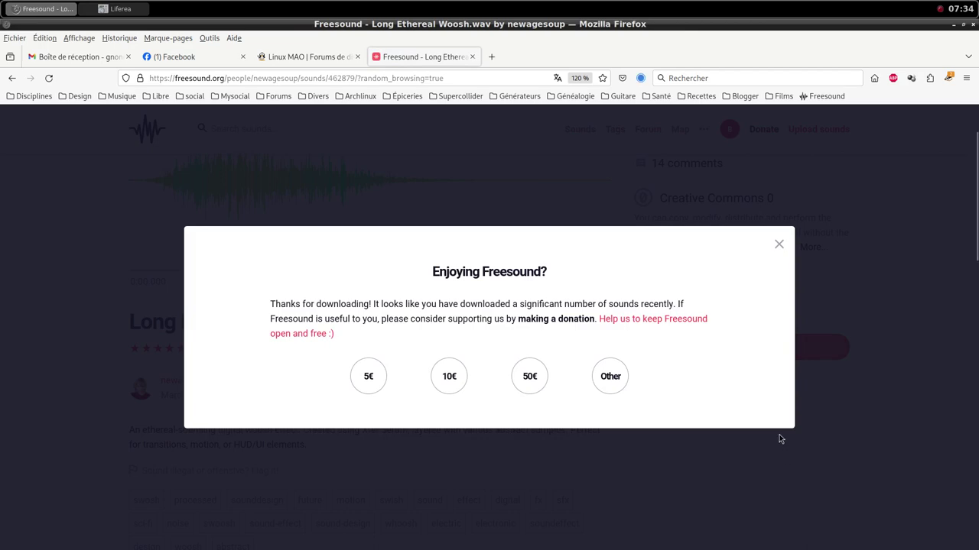
{"action": "left_click", "coordinate": [779, 245]}
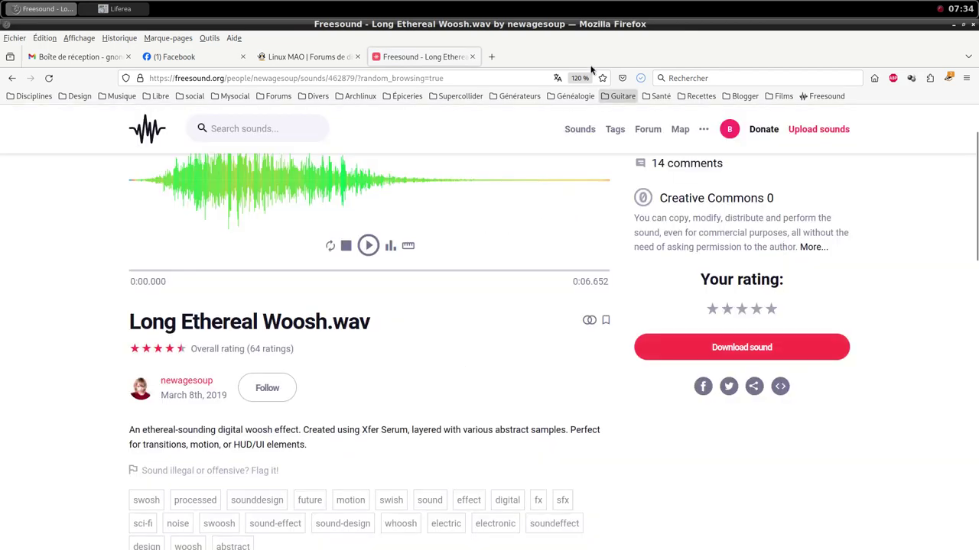
Return to the Qtractor mixer and start a new track, Track 6, with the MIDI type.
{"action": "middle_click", "coordinate": [510, 5]}
{"action": "left_click", "coordinate": [561, 90]}
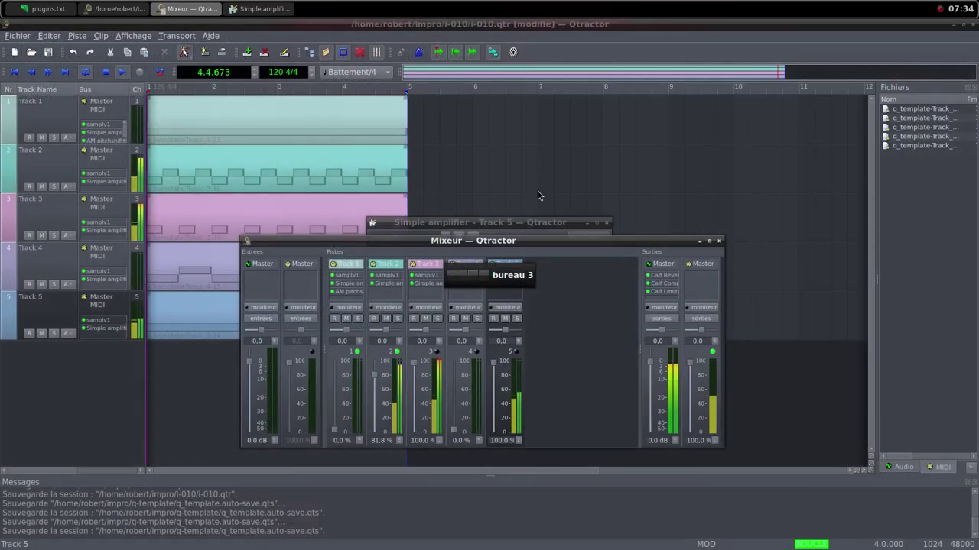
{"action": "right_click", "coordinate": [544, 290]}
{"action": "left_click", "coordinate": [570, 296]}
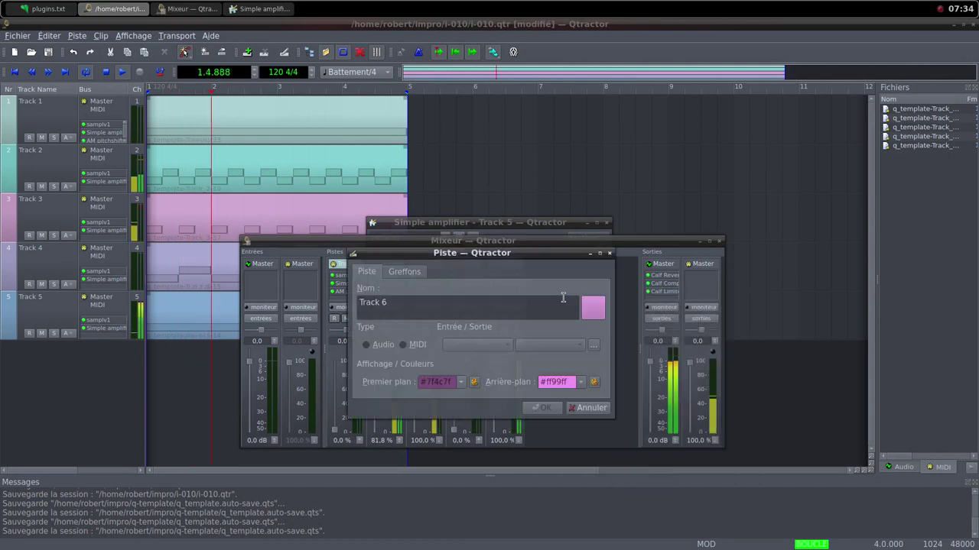
{"action": "left_click", "coordinate": [401, 346]}
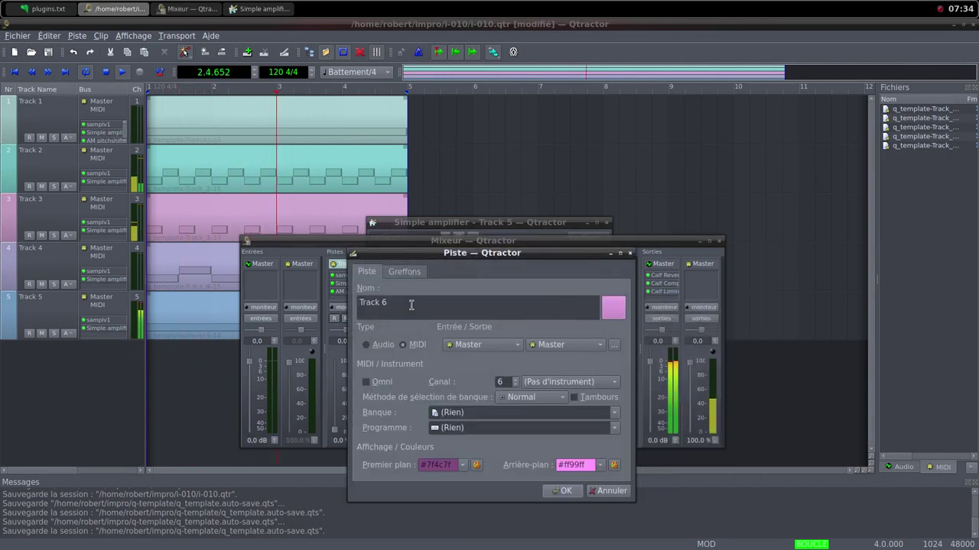
Find the samplv1 plugin by searching for "sam" and add it to Track 6.
{"action": "left_click", "coordinate": [405, 277]}
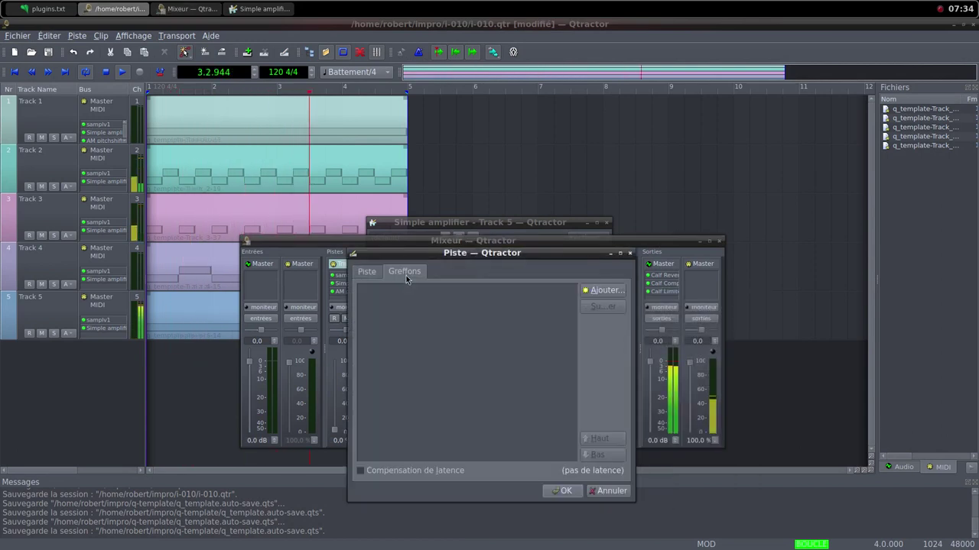
{"action": "left_click", "coordinate": [600, 292]}
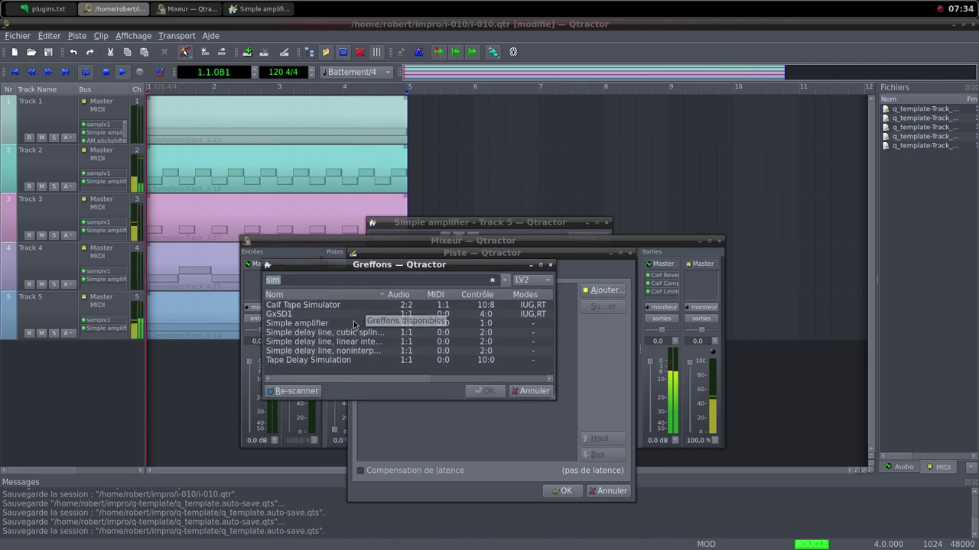
{"action": "type", "text": "sam"}
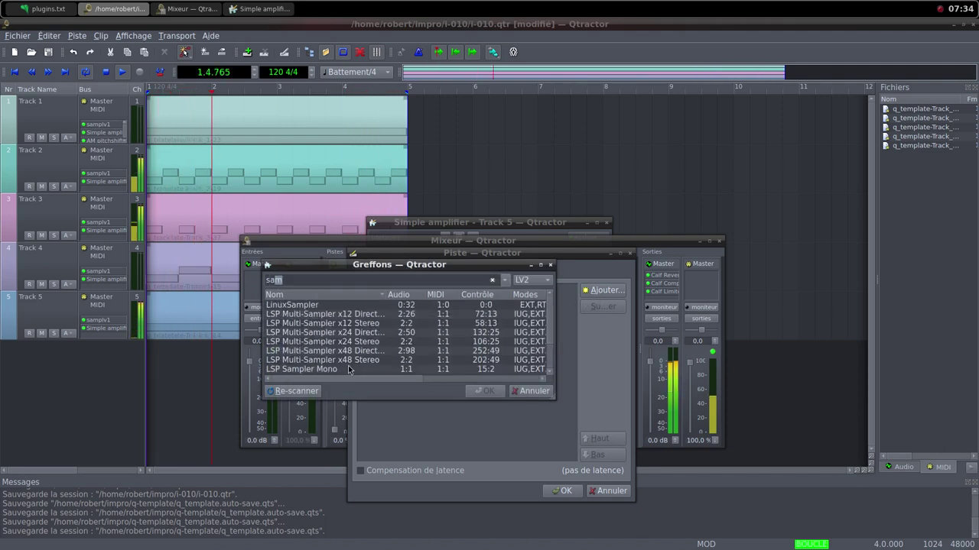
{"action": "scroll", "coordinate": [339, 370], "scroll_direction": "down", "scroll_amount": 1}
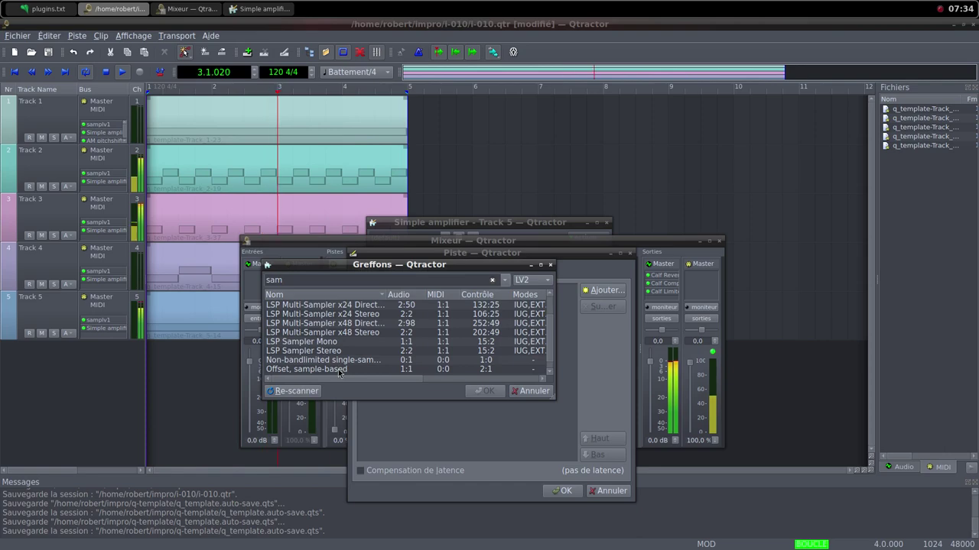
{"action": "scroll", "coordinate": [339, 373], "scroll_direction": "down", "scroll_amount": 1}
{"action": "double_click", "coordinate": [340, 369]}
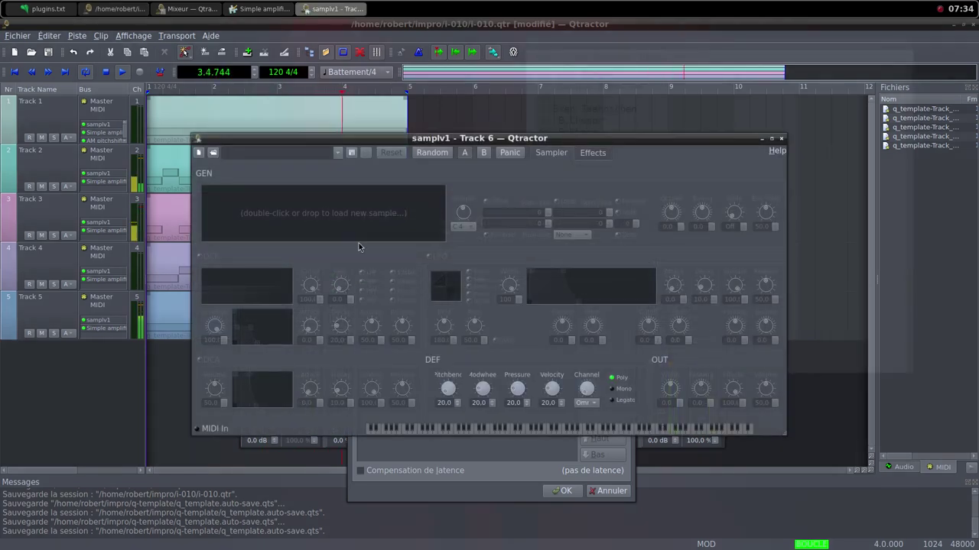
Load the long-ethereal-woosh sample into Track 6's samplv1, set DCA volume to 100 and output volume to 98, then close it.
{"action": "double_click", "coordinate": [331, 221]}
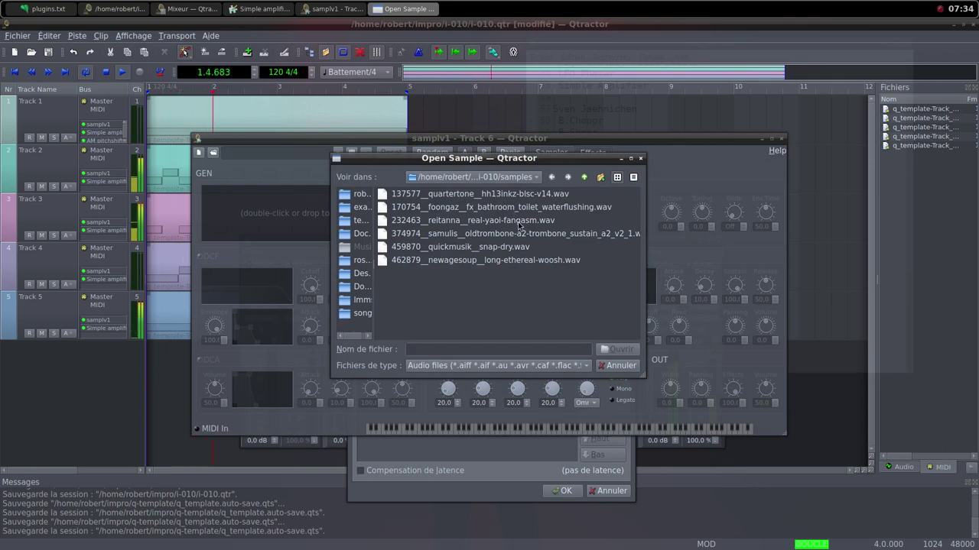
{"action": "left_click", "coordinate": [536, 262]}
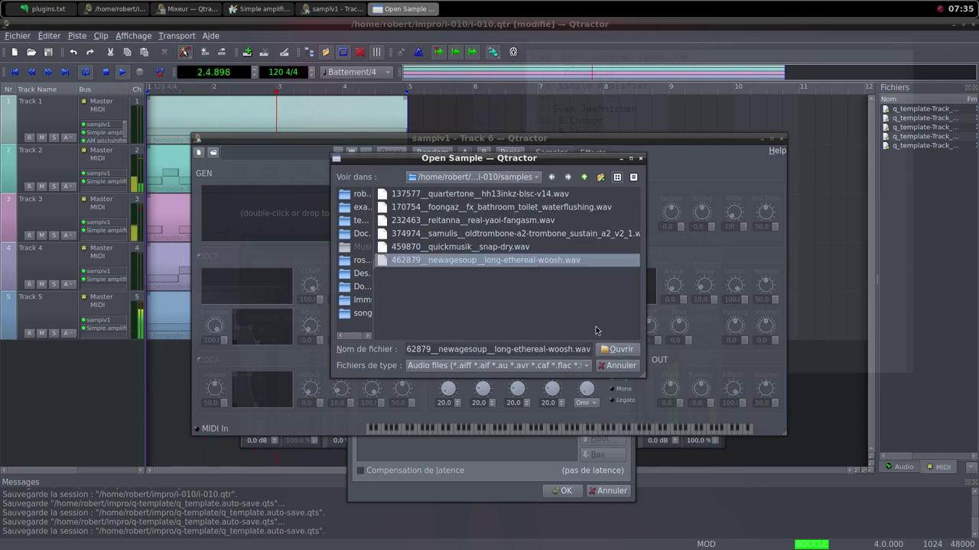
{"action": "left_click", "coordinate": [617, 348]}
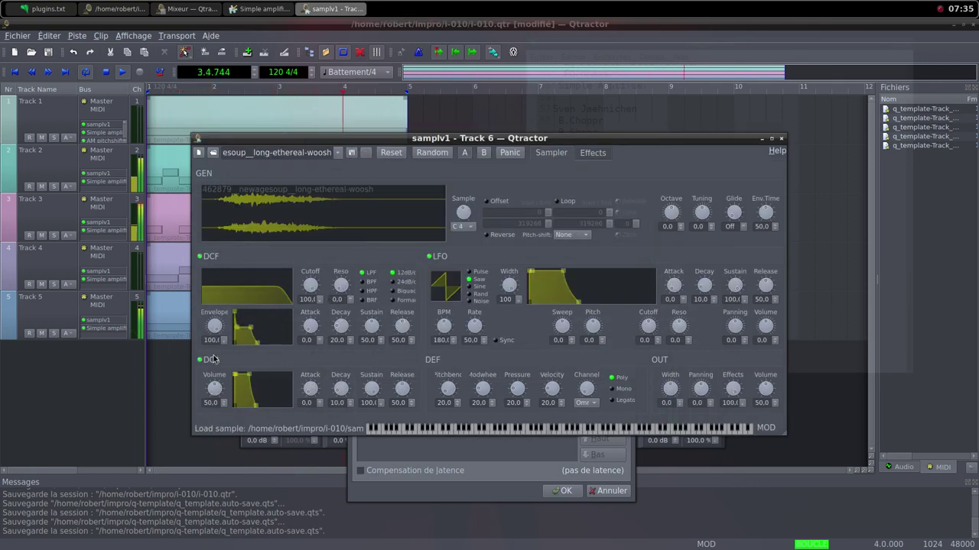
{"action": "left_click_drag", "start_coordinate": [221, 383], "coordinate": [221, 403]}
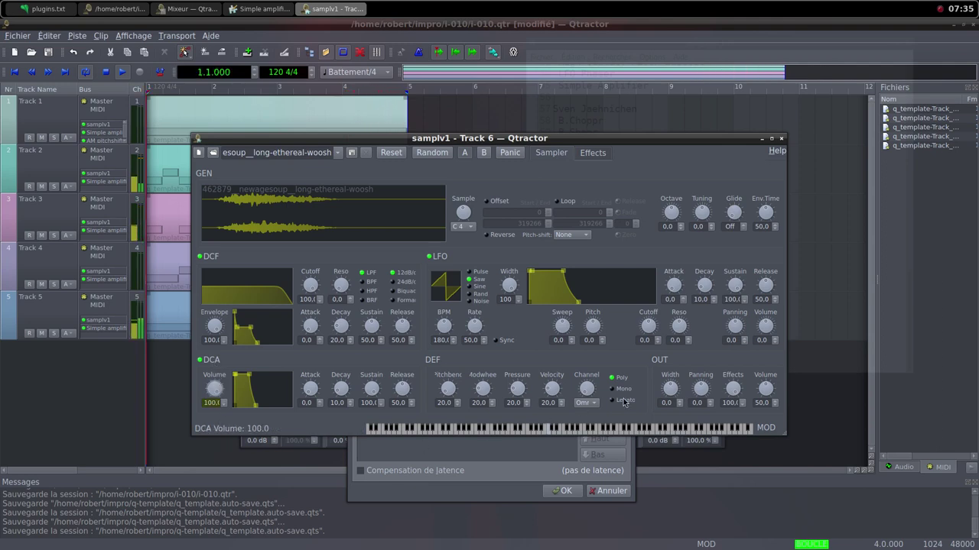
{"action": "left_click_drag", "start_coordinate": [766, 389], "coordinate": [778, 397]}
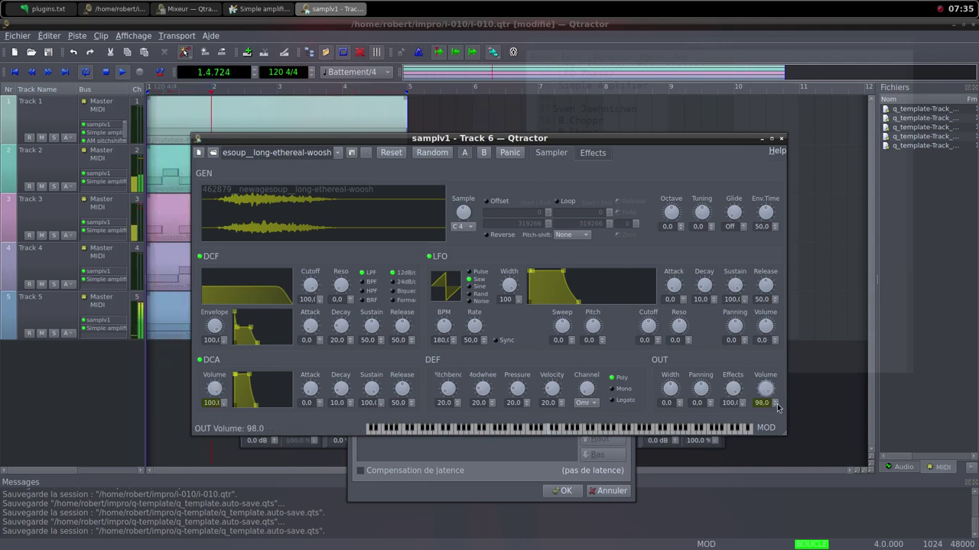
{"action": "left_click", "coordinate": [780, 138]}
Add the Simple amplifier plugin after samplv1 on Track 6 and confirm the new track.
{"action": "left_click", "coordinate": [587, 294]}
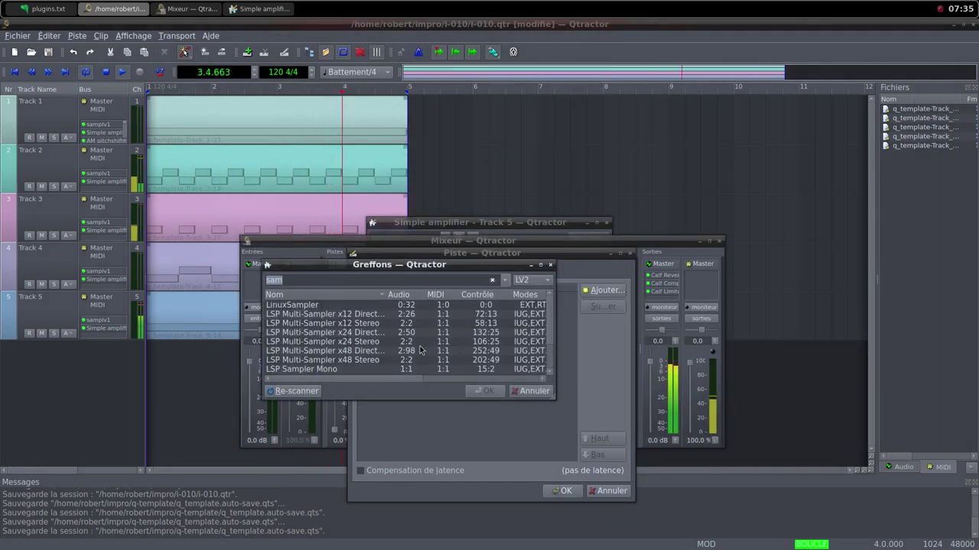
{"action": "type", "text": "sim"}
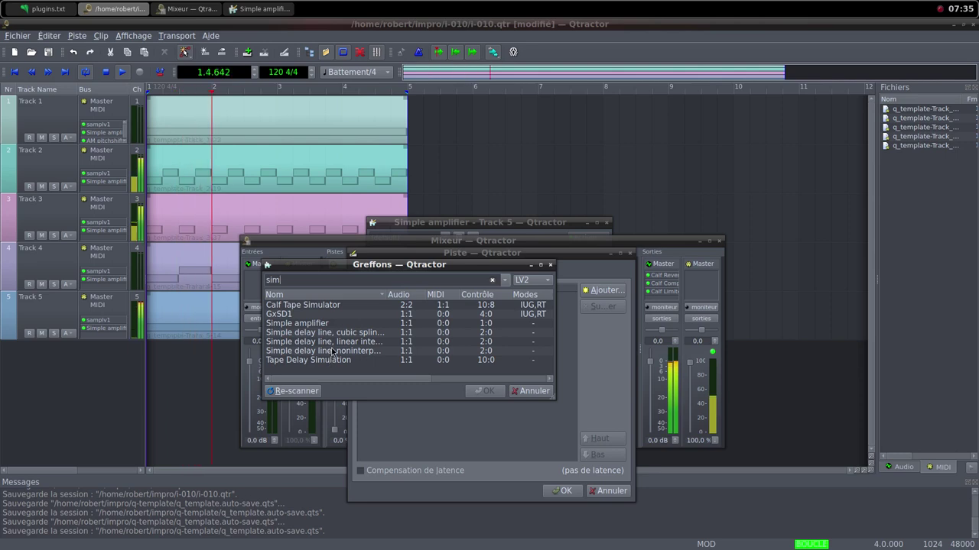
{"action": "left_click", "coordinate": [334, 324]}
{"action": "double_click", "coordinate": [334, 324]}
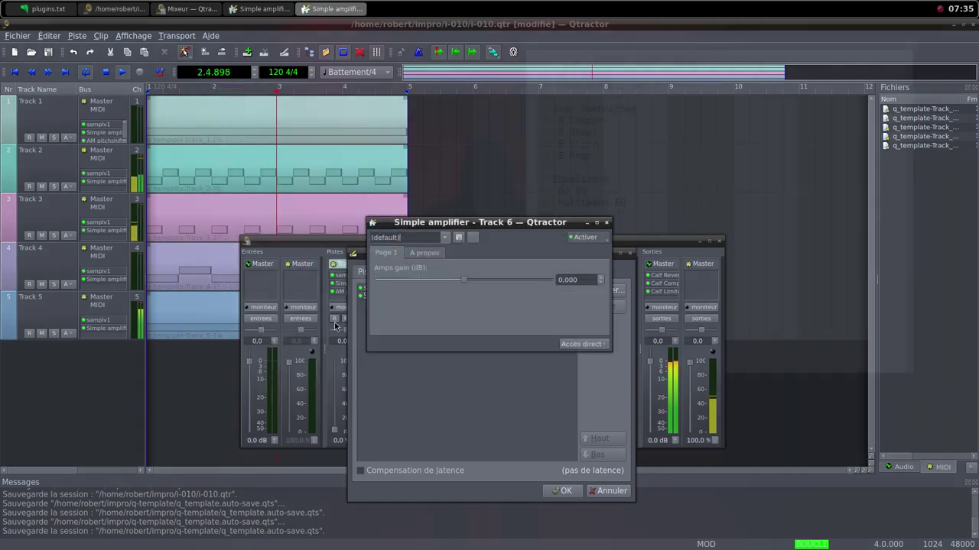
{"action": "left_click", "coordinate": [606, 223]}
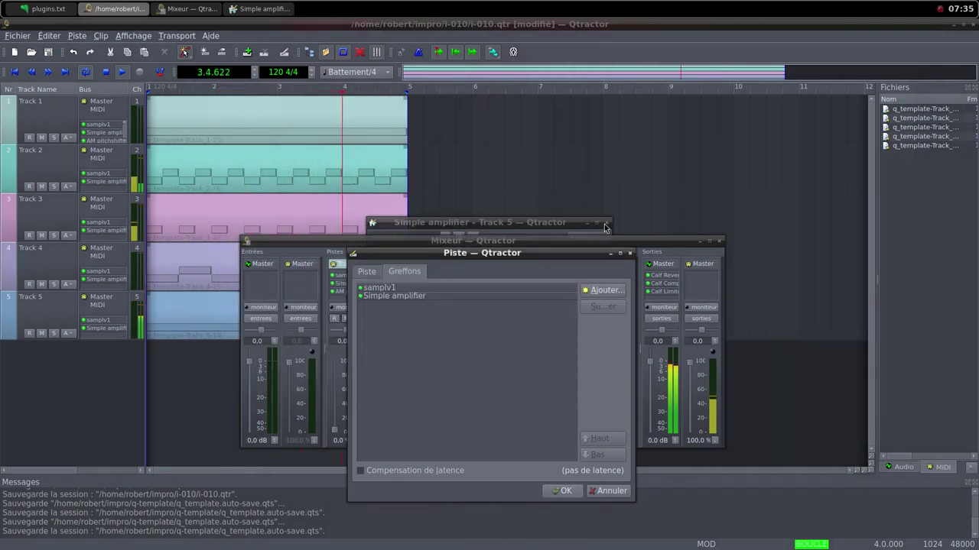
{"action": "left_click", "coordinate": [565, 491]}
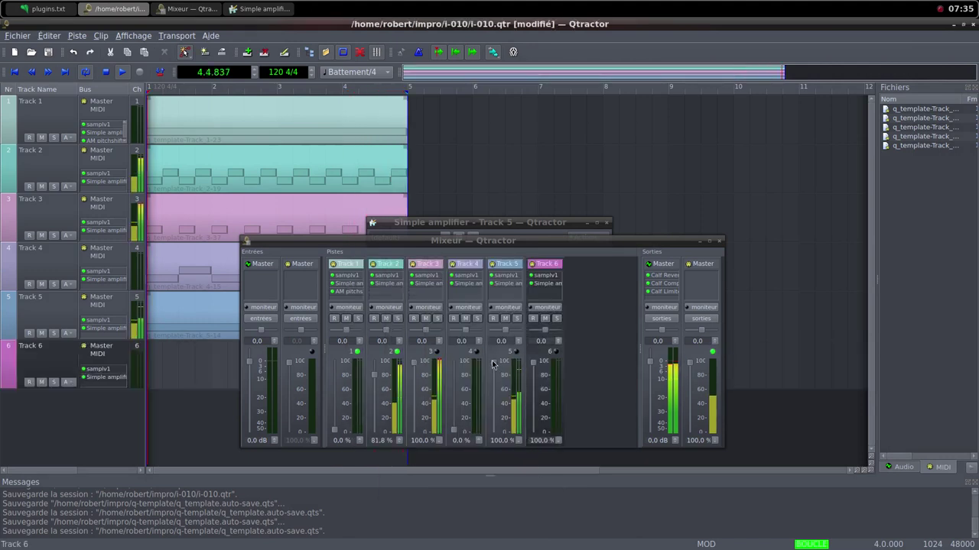
Lower the mixer volumes of Track 5 and Track 6 to 0%.
{"action": "left_click_drag", "start_coordinate": [493, 374], "coordinate": [498, 443]}
{"action": "left_click_drag", "start_coordinate": [533, 360], "coordinate": [535, 428]}
Check the Long Ethereal Woosh page on Freesound in Firefox and return to the Qtractor mixer.
{"action": "middle_click", "coordinate": [478, 6]}
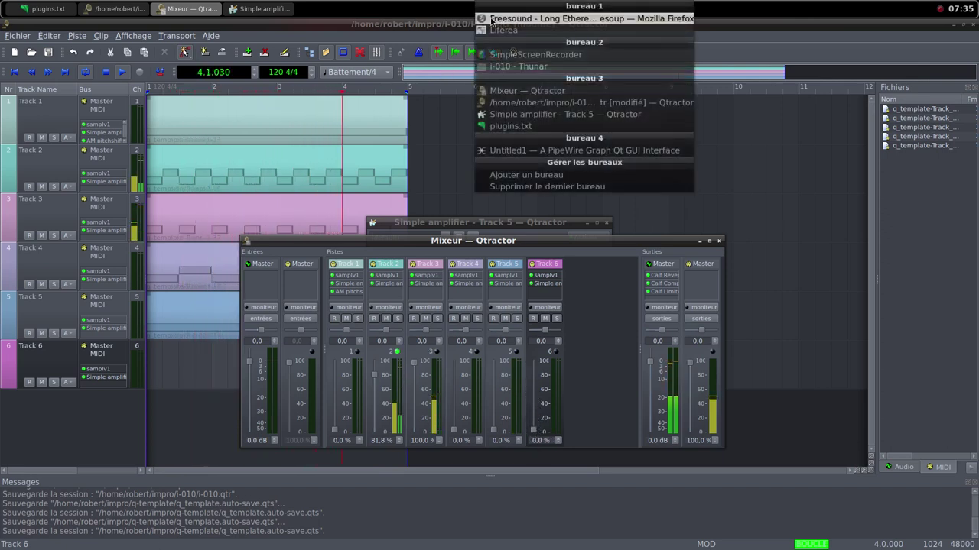
{"action": "left_click", "coordinate": [500, 20]}
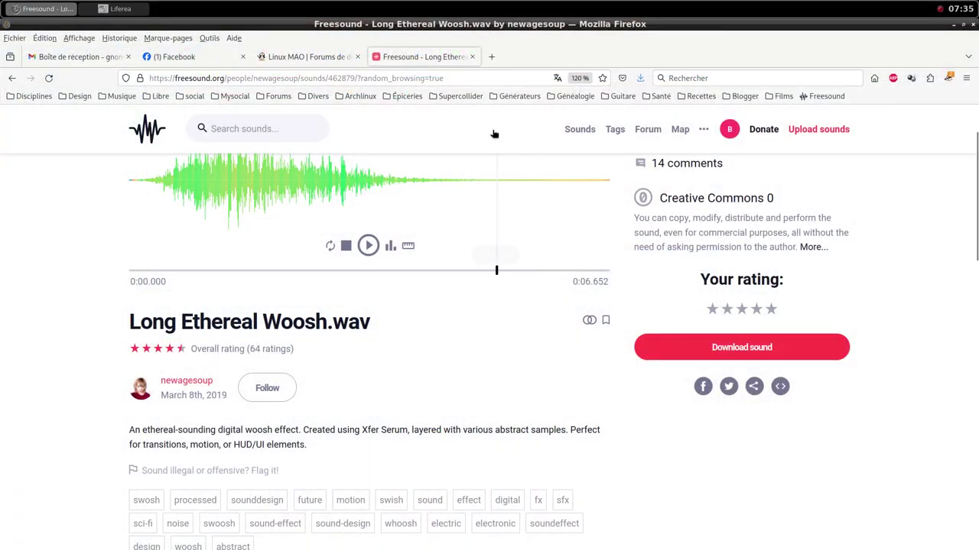
{"action": "middle_click", "coordinate": [484, 5]}
{"action": "left_click", "coordinate": [530, 91]}
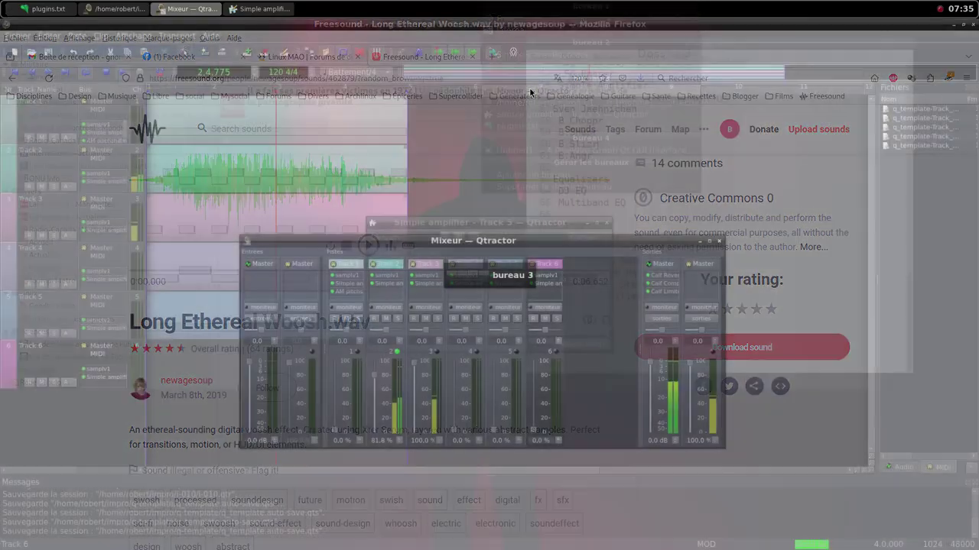
Create a MIDI clip on Track 6 with two consecutive C4 notes, each two bars long, filling bars 1 to 4, and close its editor.
{"action": "right_click", "coordinate": [211, 376]}
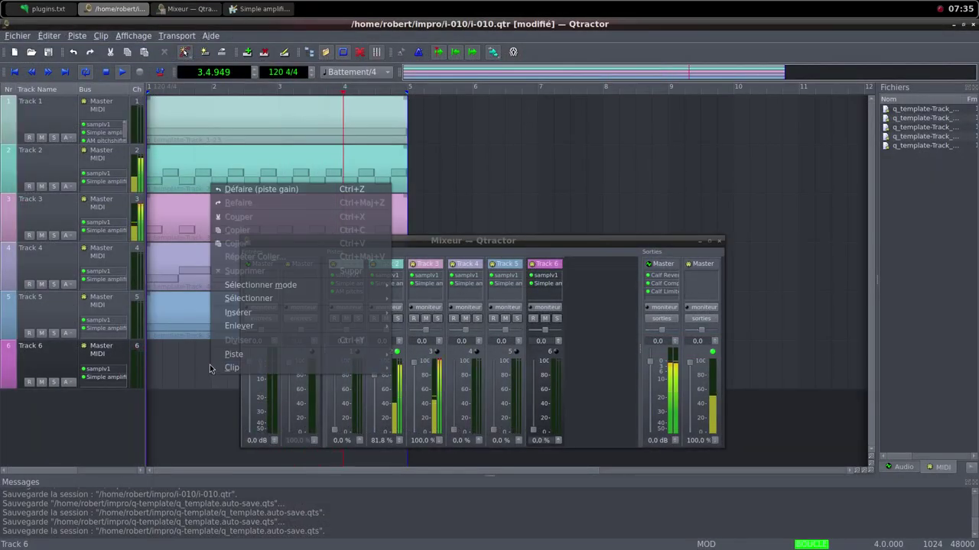
{"action": "mouse_move", "coordinate": [242, 367]}
{"action": "left_click", "coordinate": [406, 357]}
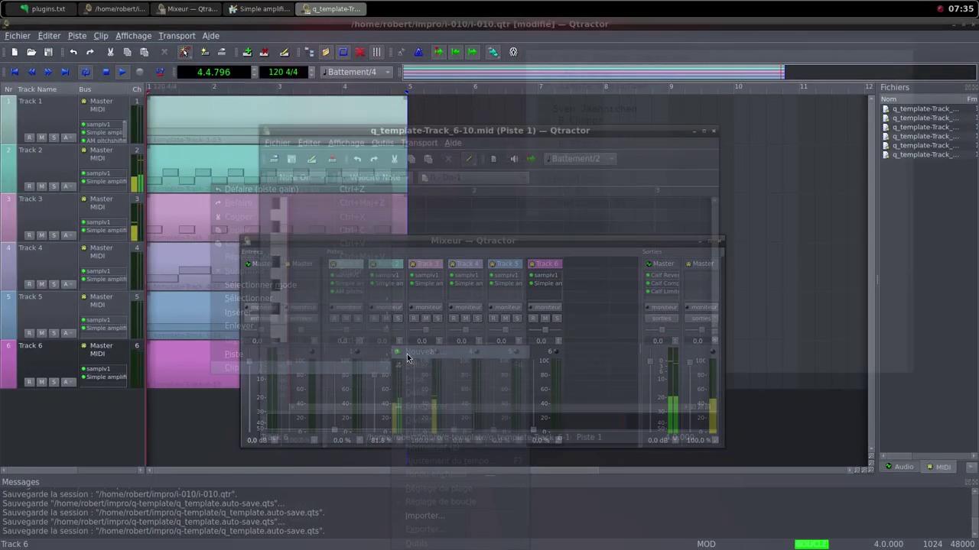
{"action": "left_click", "coordinate": [704, 132]}
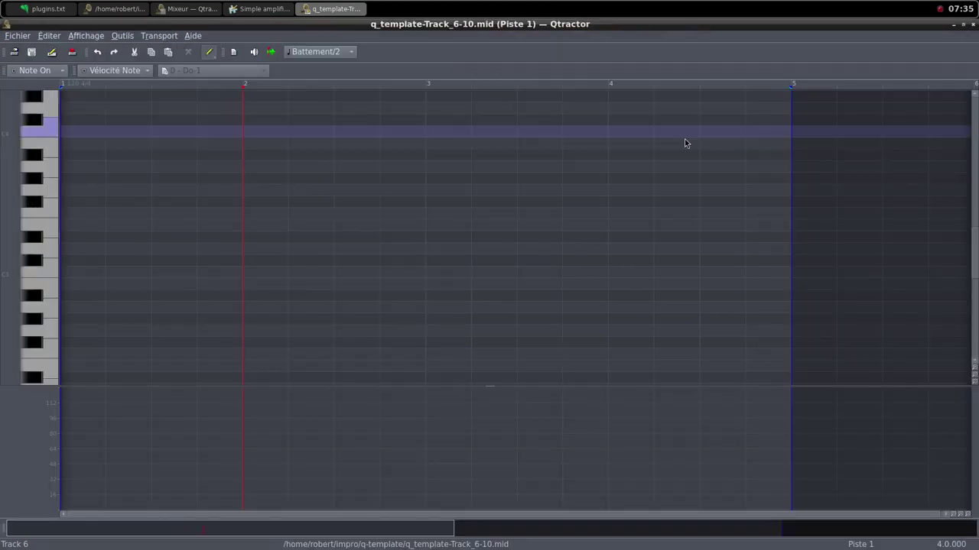
{"action": "mouse_move", "coordinate": [65, 136]}
{"action": "left_mouse_down"}
{"action": "mouse_move", "coordinate": [445, 140]}
{"action": "mouse_move", "coordinate": [788, 126]}
{"action": "left_mouse_up"}
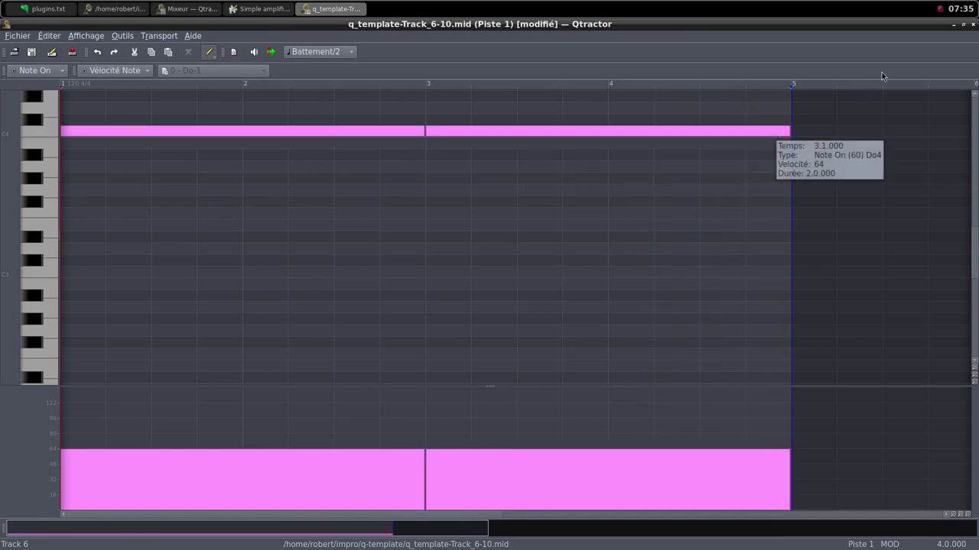
{"action": "left_click", "coordinate": [962, 24]}
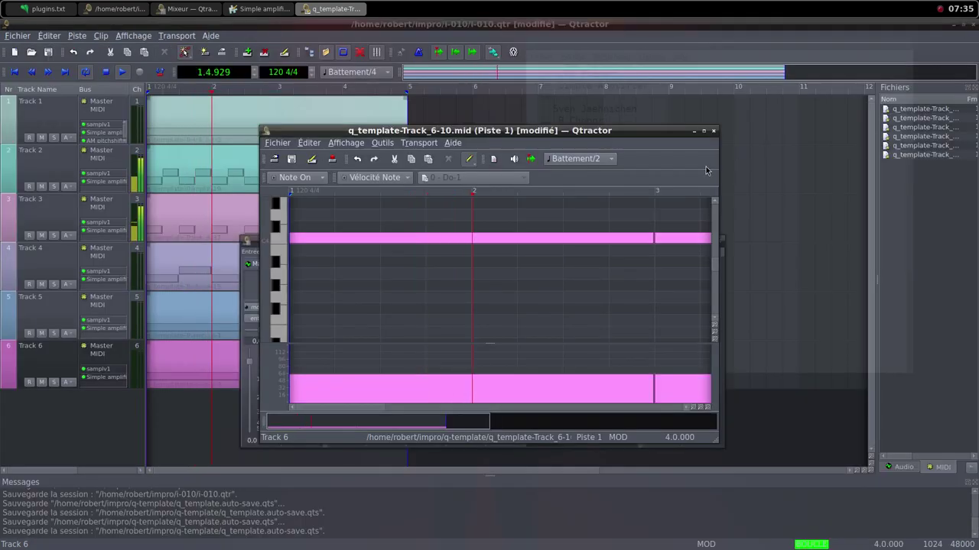
{"action": "left_click", "coordinate": [713, 132]}
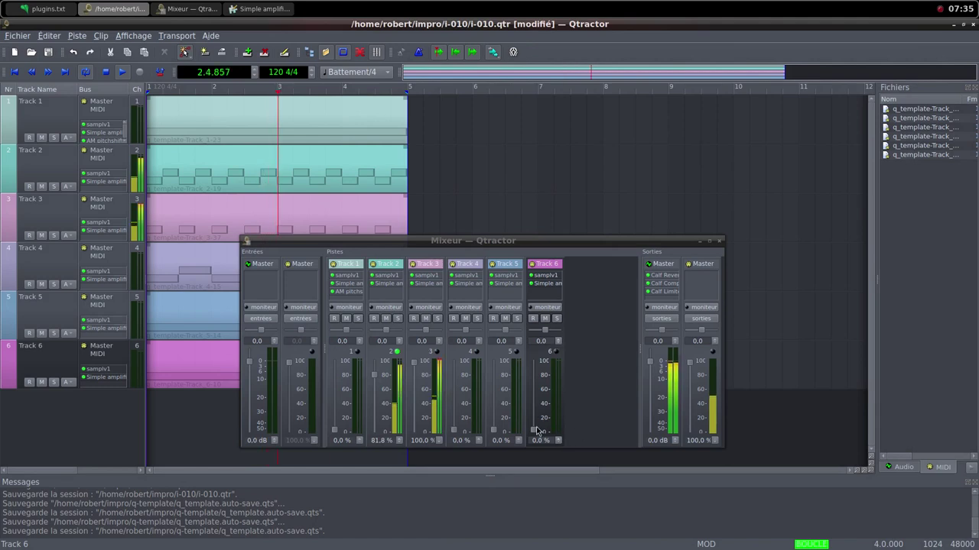
Raise Track 6's mixer volume to 100%.
{"action": "left_click", "coordinate": [535, 433]}
{"action": "left_click_drag", "start_coordinate": [535, 432], "coordinate": [530, 404]}
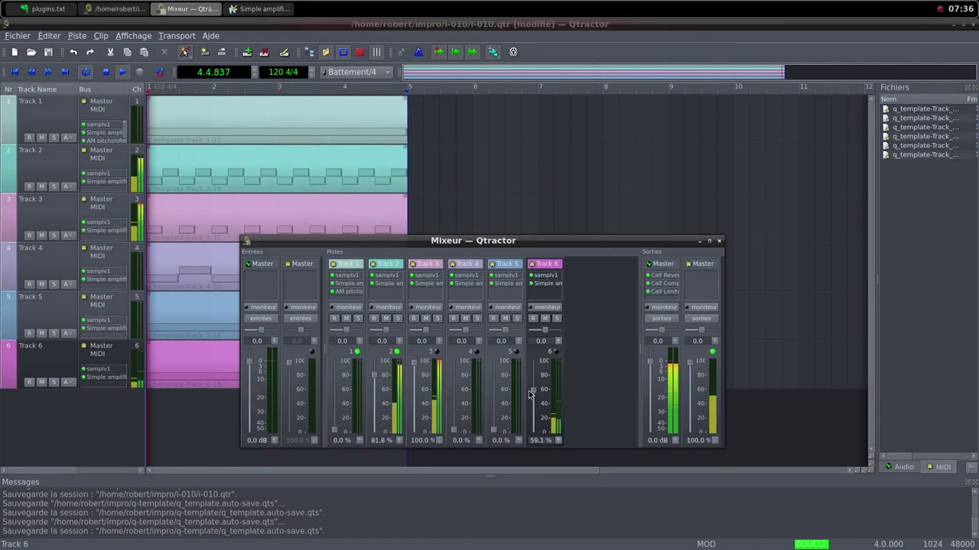
{"action": "left_click_drag", "start_coordinate": [530, 404], "coordinate": [533, 358]}
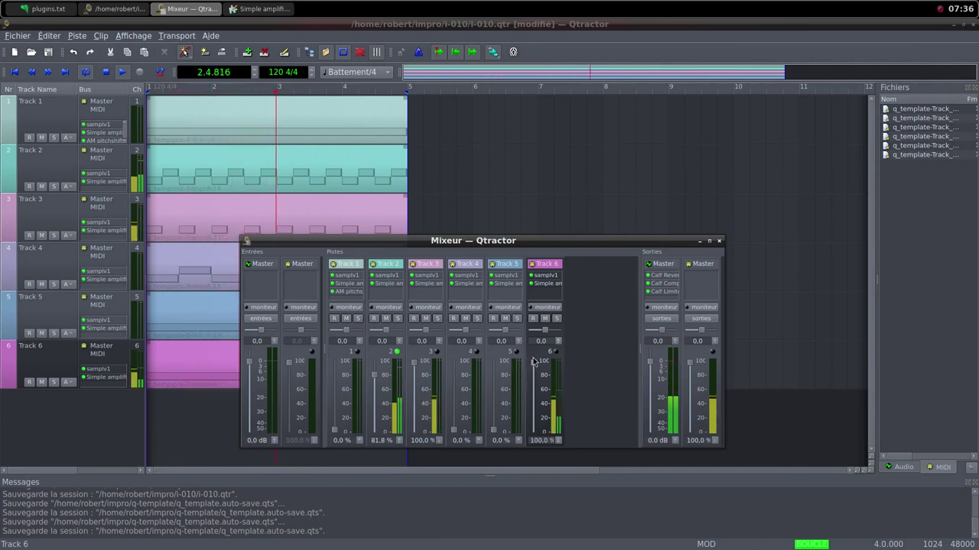
Set the gain of Track 6's Simple amplifier to 11.004 dB and close the plugin window.
{"action": "double_click", "coordinate": [548, 283]}
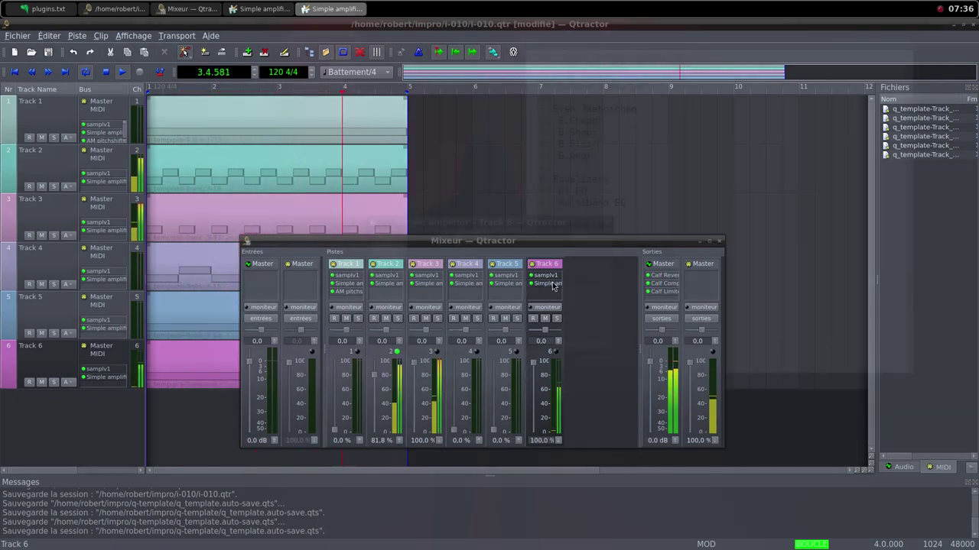
{"action": "left_click_drag", "start_coordinate": [465, 278], "coordinate": [481, 278]}
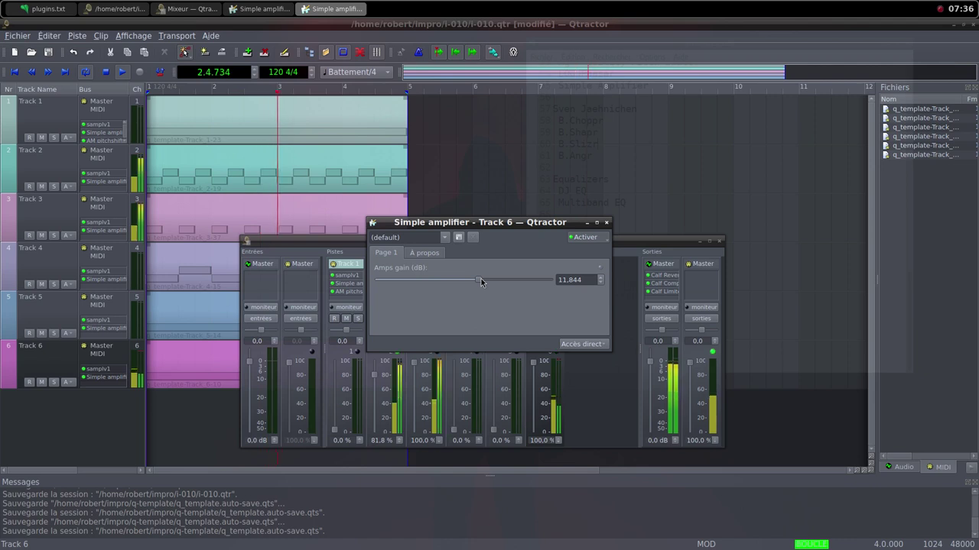
{"action": "left_click_drag", "start_coordinate": [480, 278], "coordinate": [477, 279]}
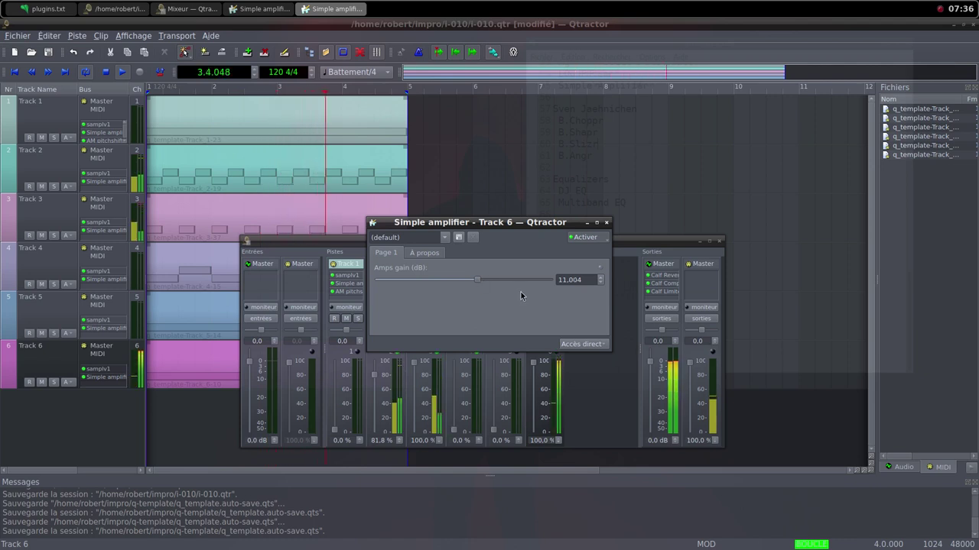
{"action": "left_click", "coordinate": [607, 223]}
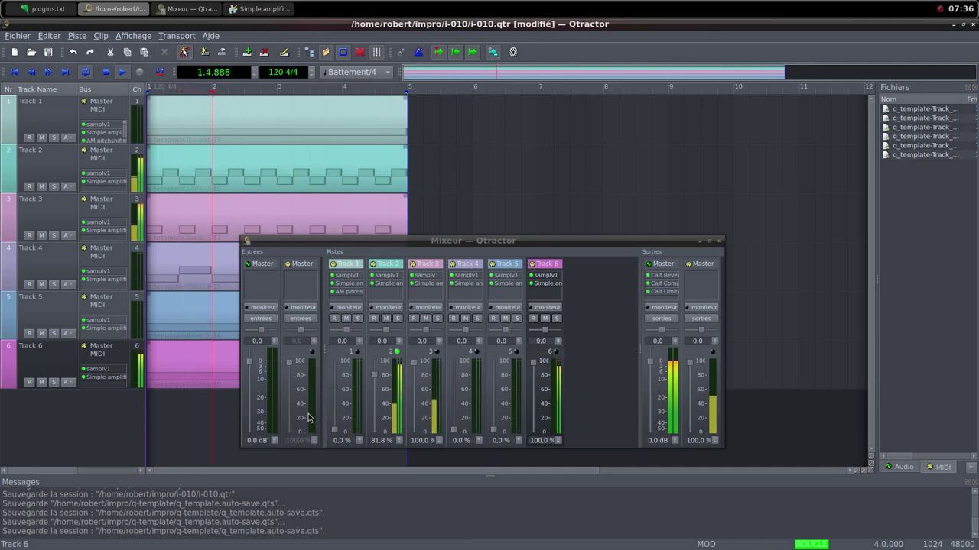
Raise the mixer volumes of Track 1 to 100%, Track 4 to 47.7% and Track 5 to 64.4%.
{"action": "left_click_drag", "start_coordinate": [334, 430], "coordinate": [334, 364]}
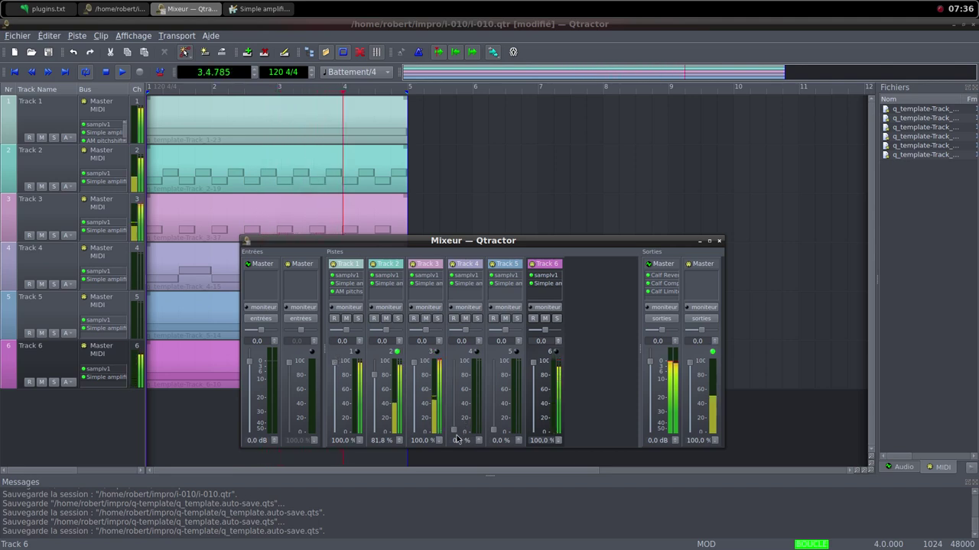
{"action": "left_click_drag", "start_coordinate": [454, 426], "coordinate": [453, 412]}
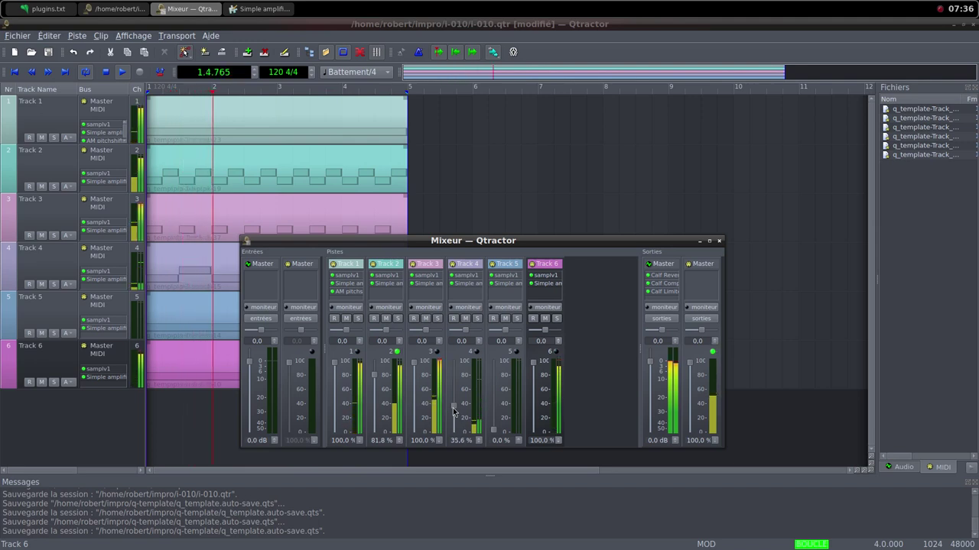
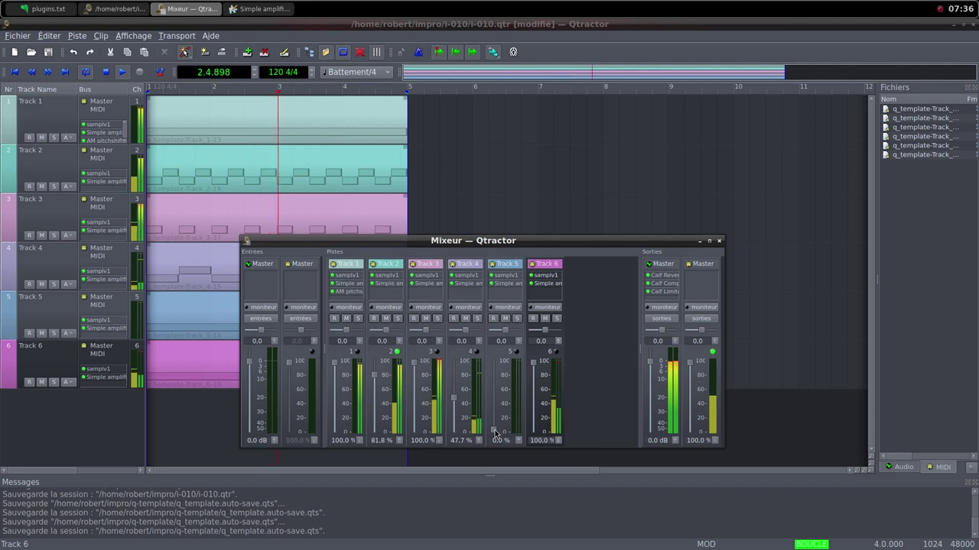
{"action": "left_click_drag", "start_coordinate": [494, 432], "coordinate": [497, 397]}
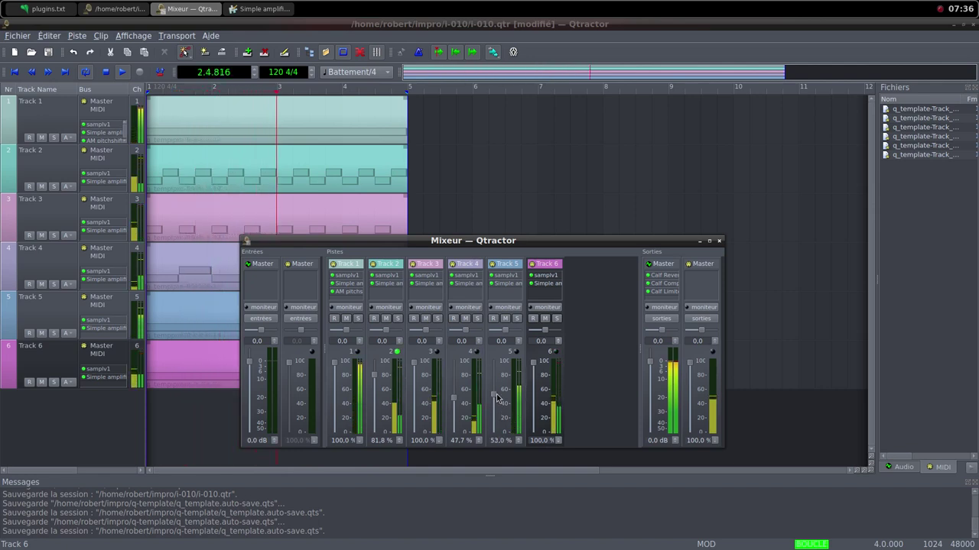
{"action": "left_click_drag", "start_coordinate": [497, 398], "coordinate": [495, 391]}
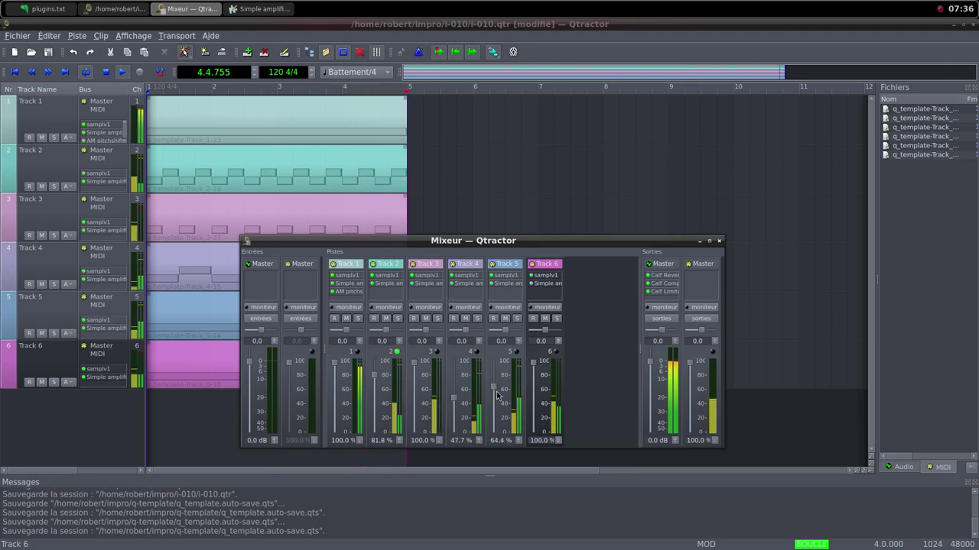
Switch to Firefox, fetch a random Freesound sound and read through its description and tags.
{"action": "middle_click", "coordinate": [570, 10]}
{"action": "left_click", "coordinate": [580, 27]}
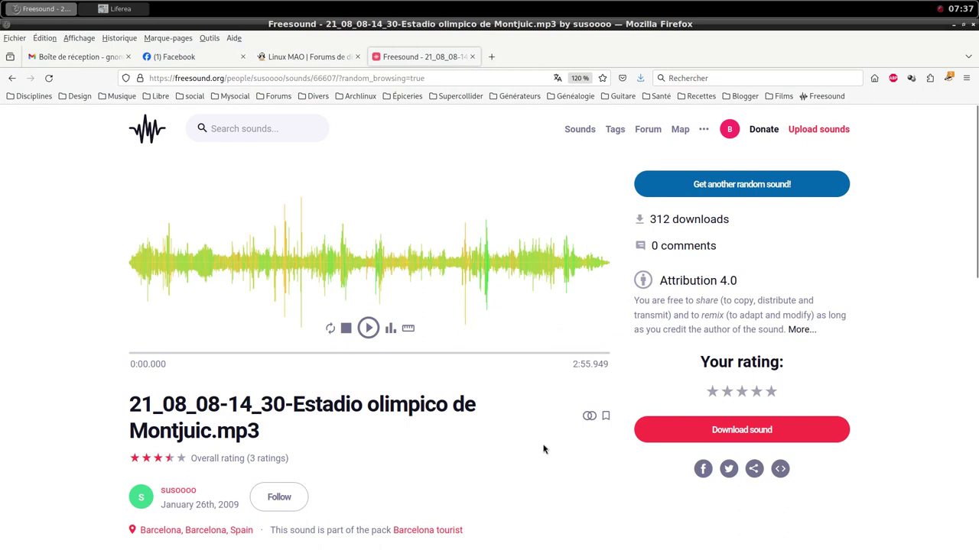
{"action": "scroll", "coordinate": [539, 451], "scroll_direction": "down", "scroll_amount": 2}
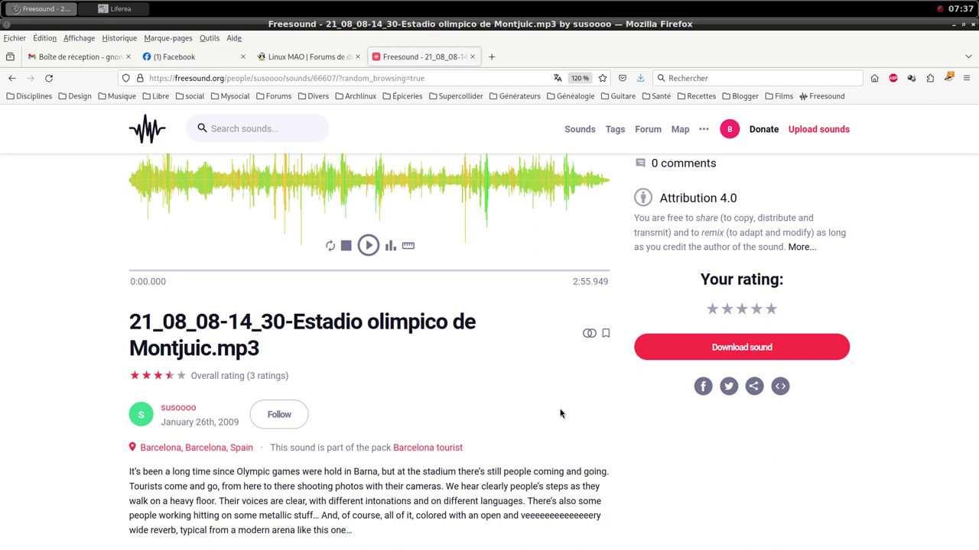
{"action": "scroll", "coordinate": [560, 413], "scroll_direction": "up", "scroll_amount": 2}
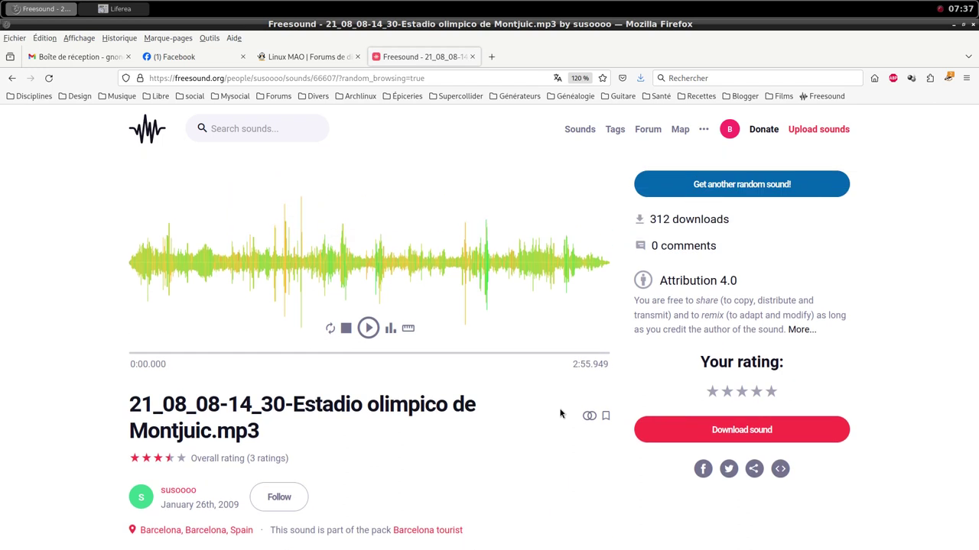
{"action": "scroll", "coordinate": [559, 413], "scroll_direction": "down", "scroll_amount": 4}
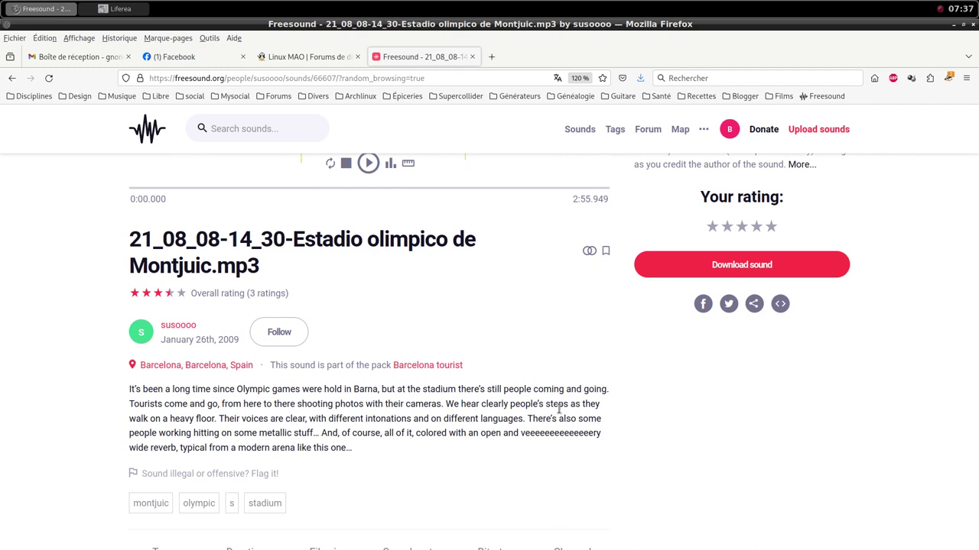
{"action": "scroll", "coordinate": [552, 408], "scroll_direction": "up", "scroll_amount": 3}
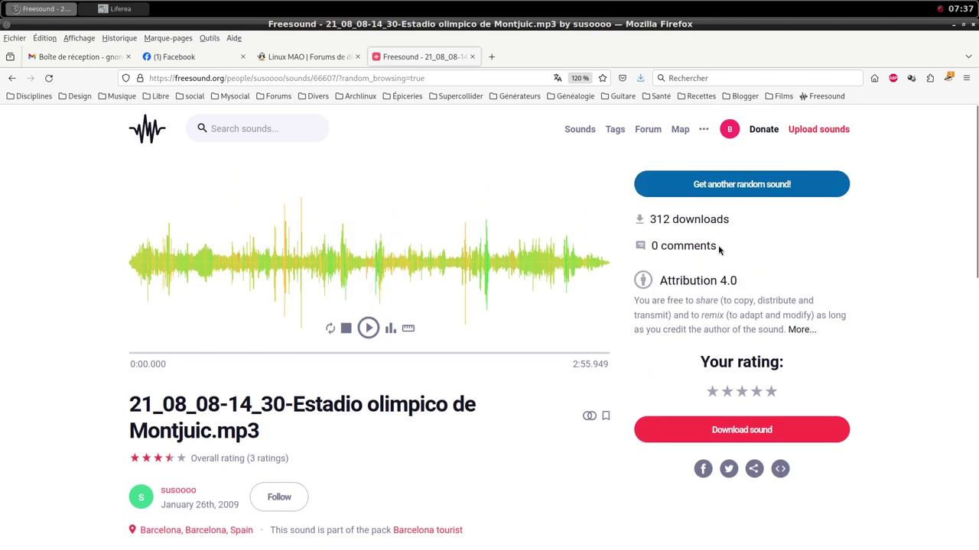
Get another random sound, save SmallCreature3_11.wav to the samples folder under its suggested name, and dismiss the donation request.
{"action": "left_click", "coordinate": [731, 192]}
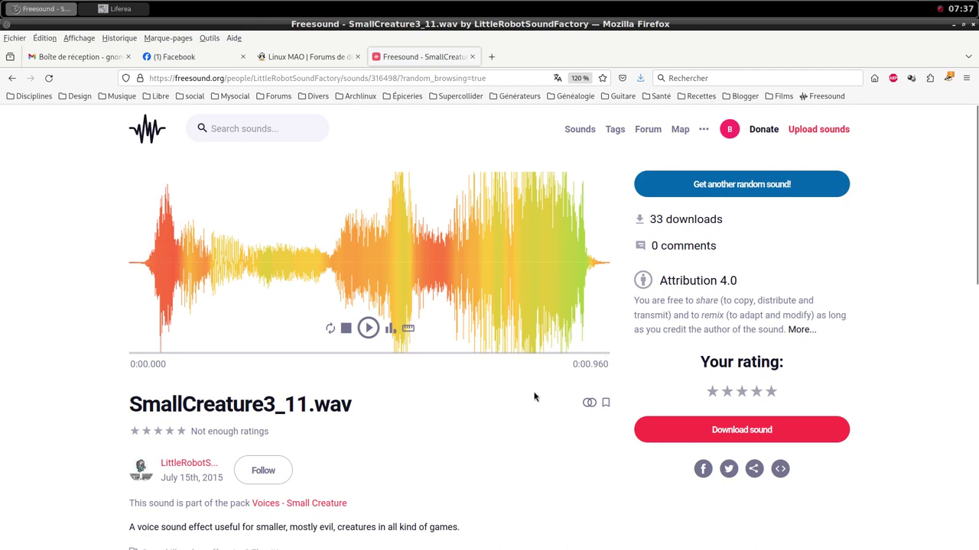
{"action": "scroll", "coordinate": [533, 398], "scroll_direction": "down", "scroll_amount": 2}
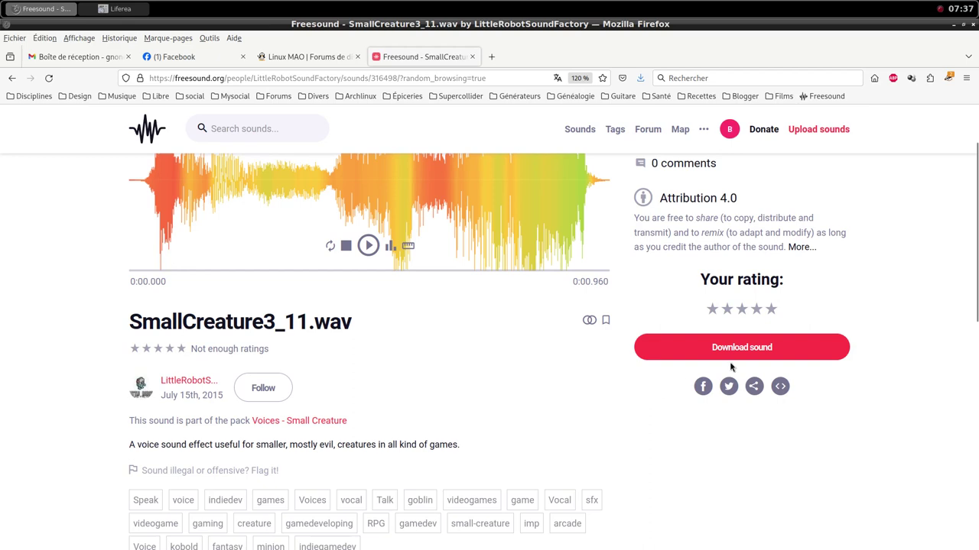
{"action": "scroll", "coordinate": [730, 368], "scroll_direction": "up", "scroll_amount": 2}
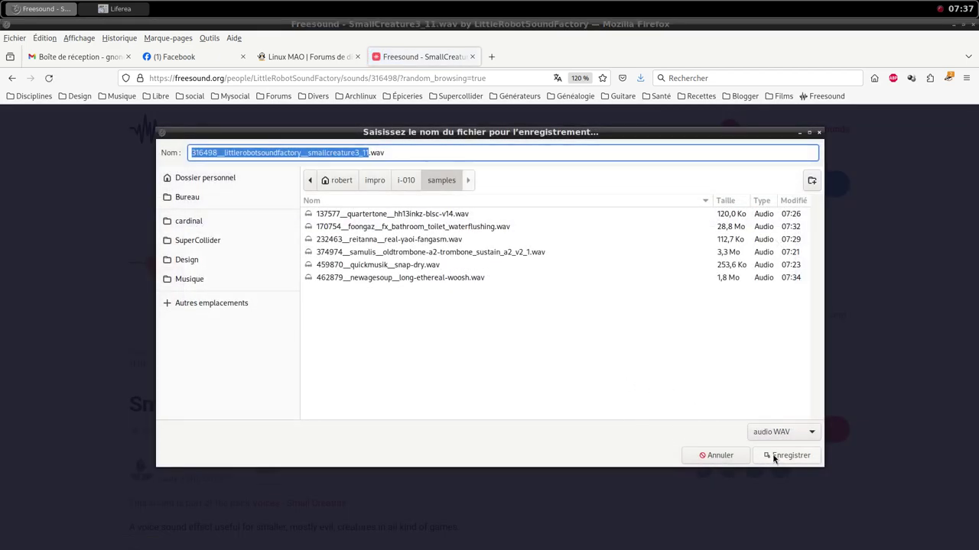
{"action": "left_click", "coordinate": [775, 456]}
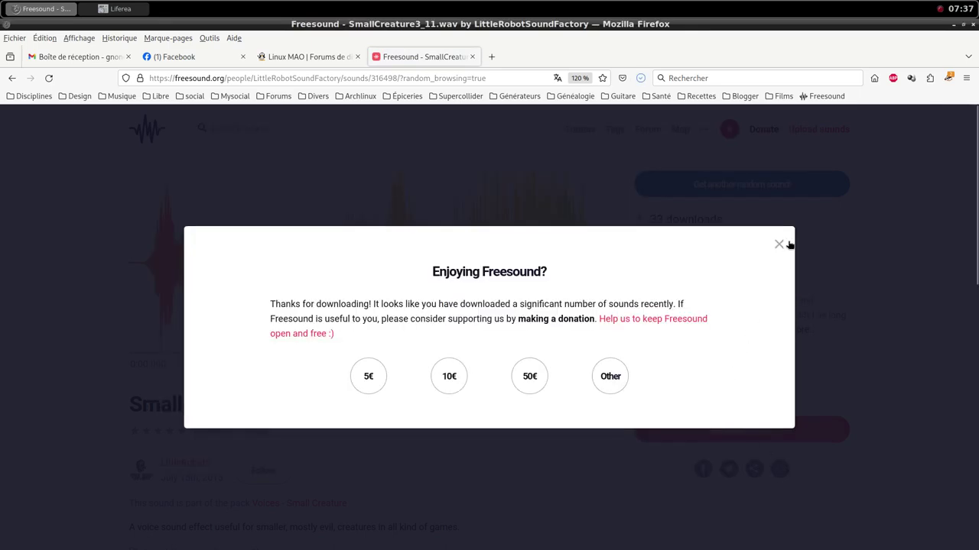
{"action": "left_click", "coordinate": [779, 245]}
Return to the Qtractor mixer and start a new MIDI track named Track 7.
{"action": "middle_click", "coordinate": [458, 5]}
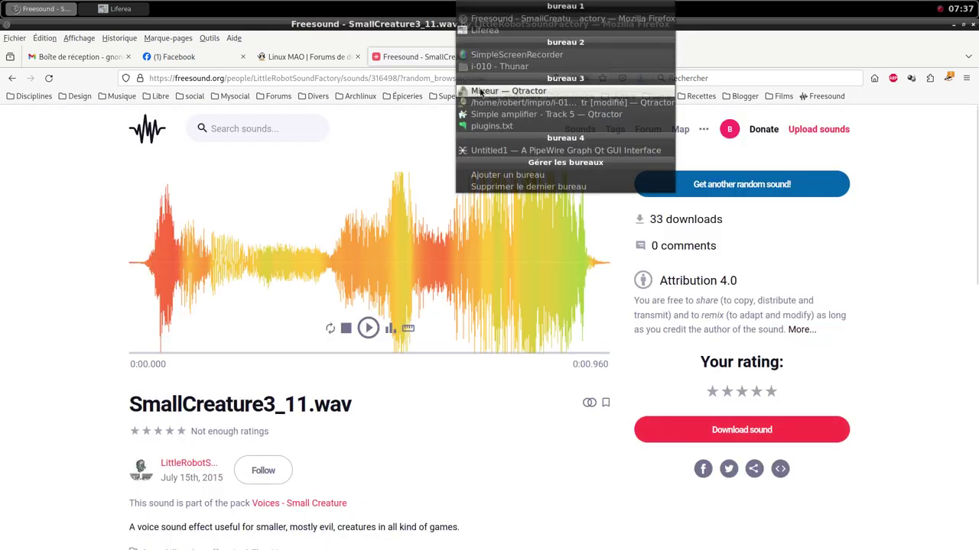
{"action": "left_click", "coordinate": [484, 91]}
{"action": "right_click", "coordinate": [588, 319]}
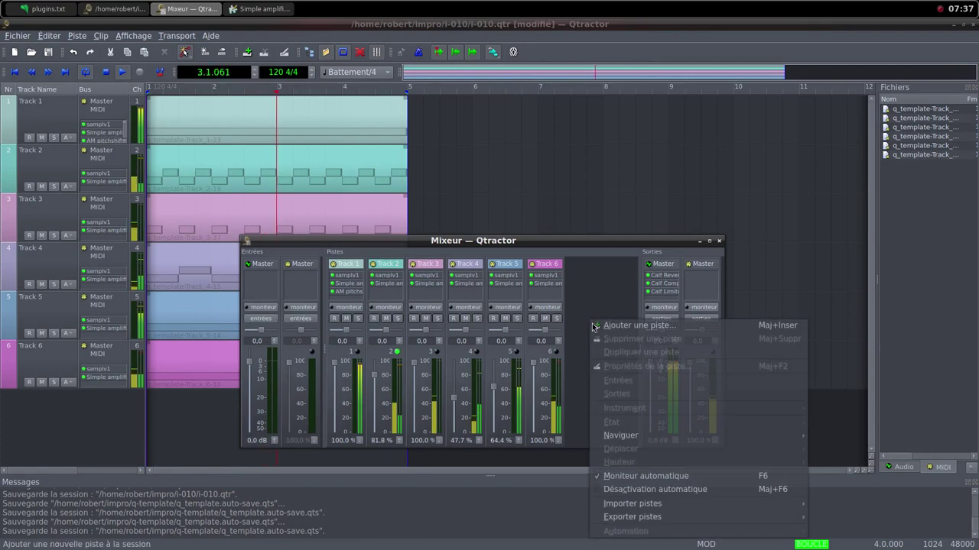
{"action": "left_click", "coordinate": [599, 328]}
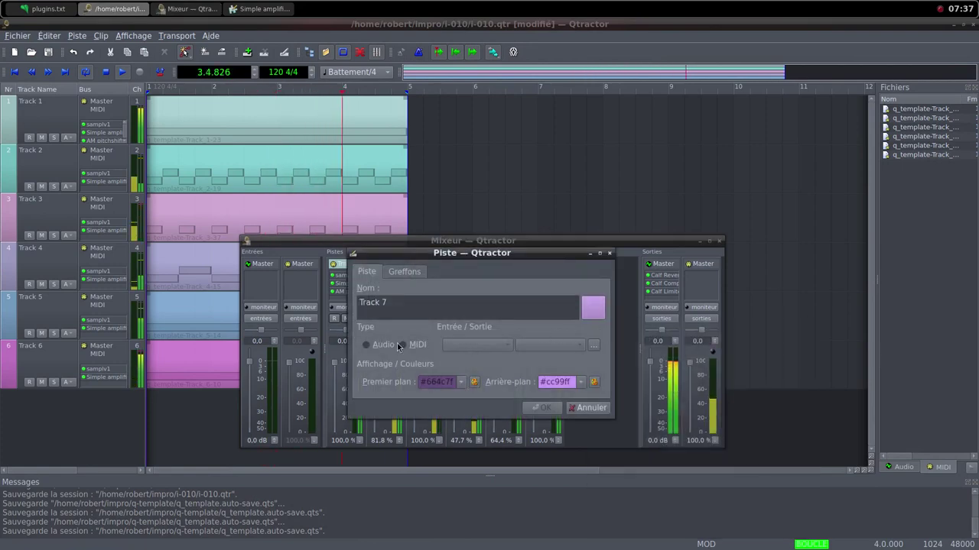
{"action": "left_click", "coordinate": [402, 344]}
Add the samplv1 plugin to the new Track 7.
{"action": "left_click", "coordinate": [417, 275]}
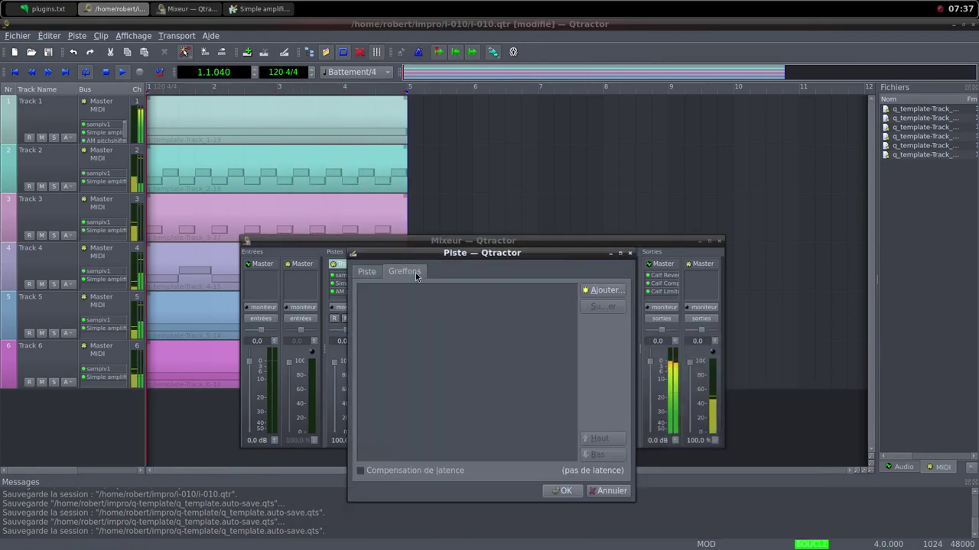
{"action": "left_click", "coordinate": [598, 290]}
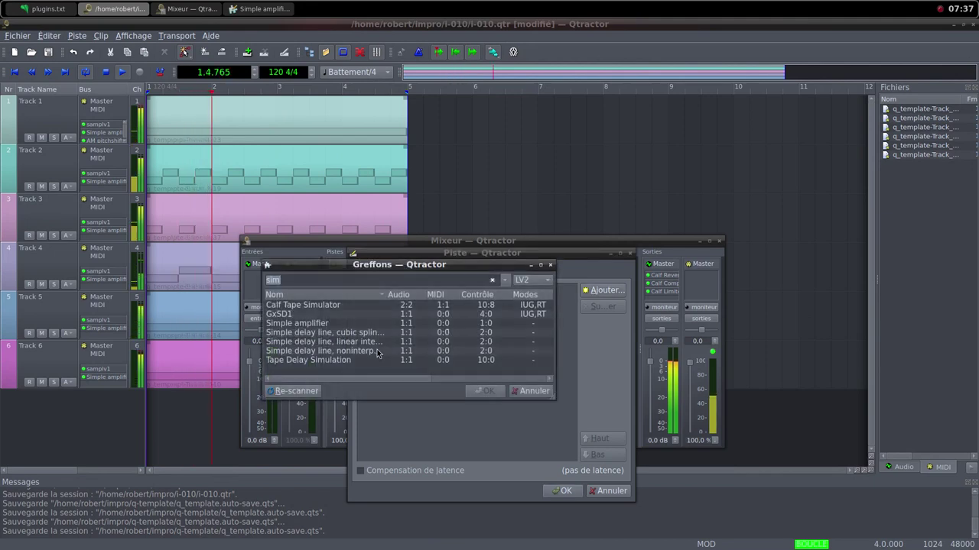
{"action": "type", "text": "sa"}
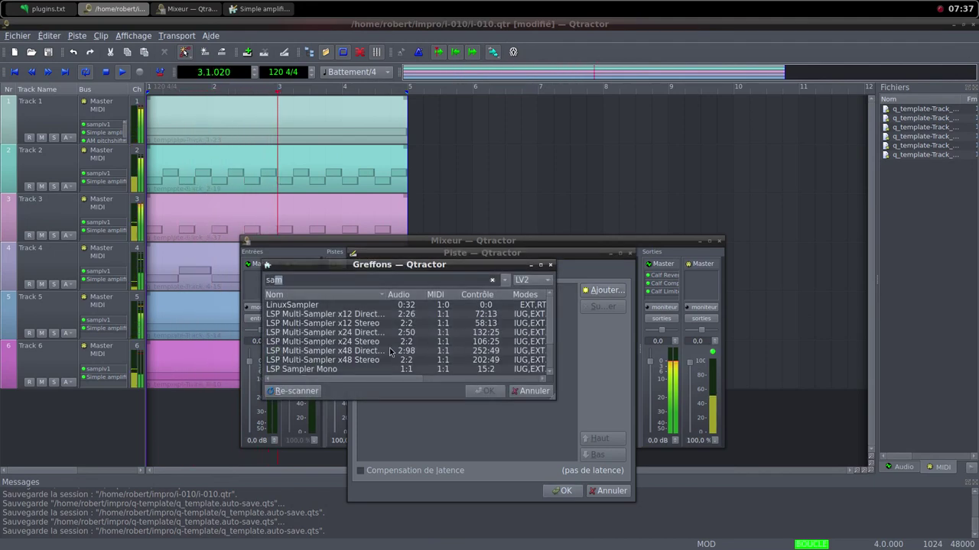
{"action": "scroll", "coordinate": [390, 351], "scroll_direction": "down", "scroll_amount": 1}
{"action": "scroll", "coordinate": [363, 350], "scroll_direction": "up", "scroll_amount": 1}
{"action": "scroll", "coordinate": [340, 370], "scroll_direction": "up", "scroll_amount": 1}
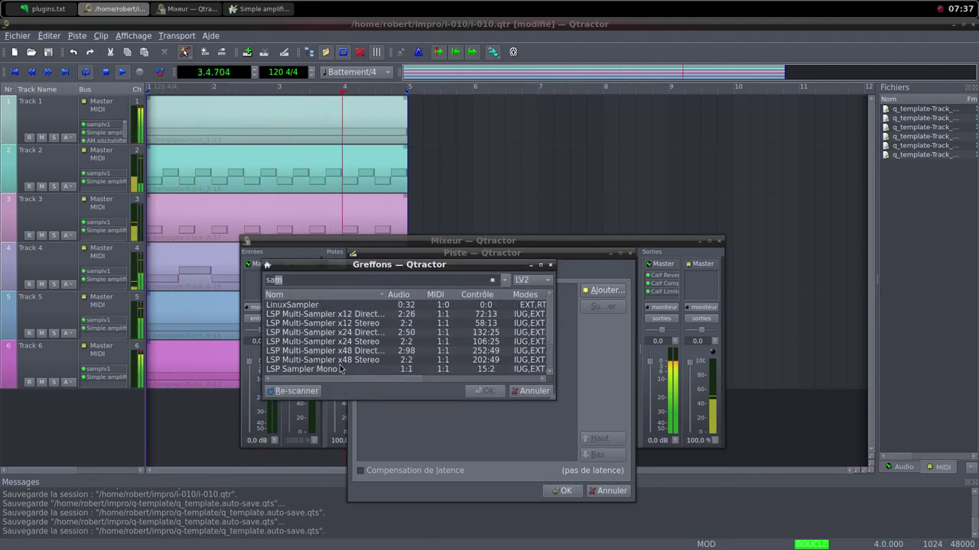
{"action": "scroll", "coordinate": [340, 369], "scroll_direction": "down", "scroll_amount": 2}
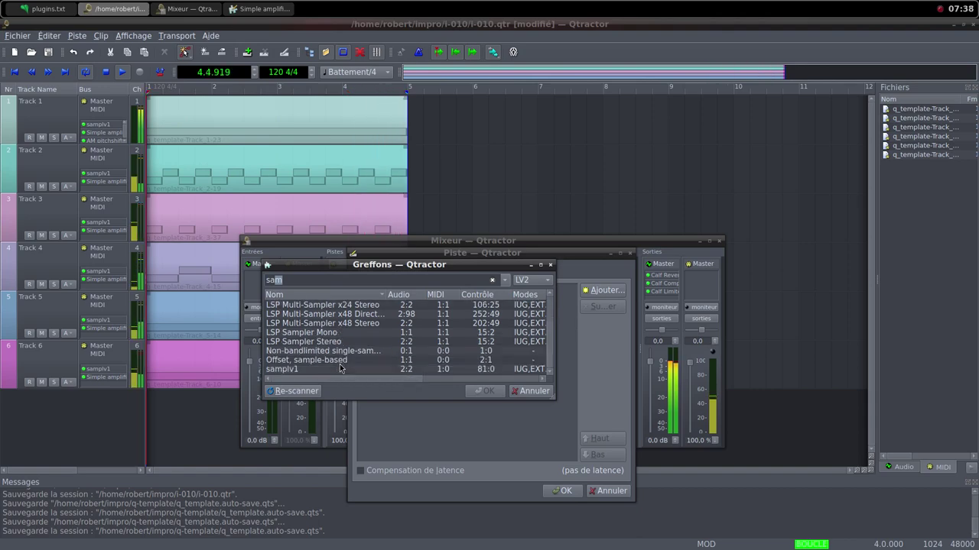
{"action": "double_click", "coordinate": [326, 368]}
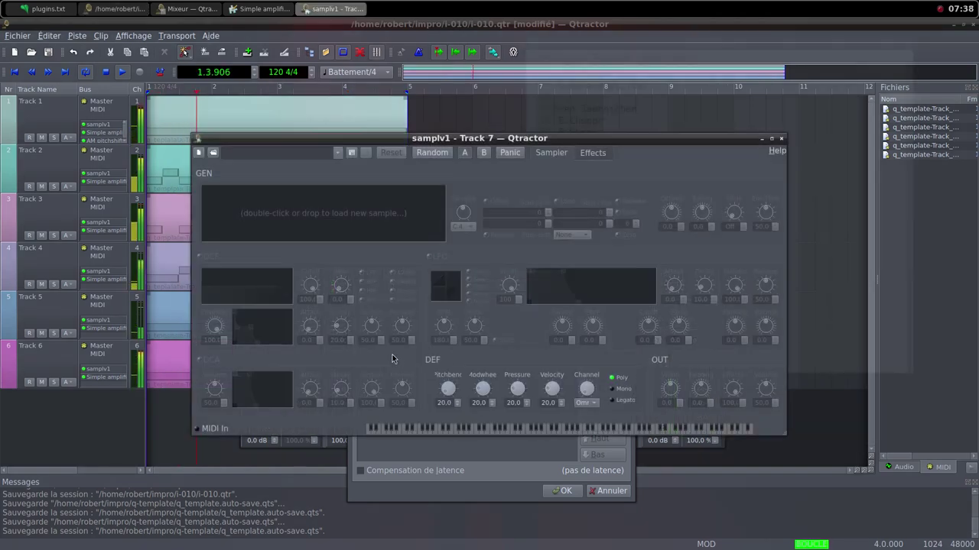
Load the smallcreature3_11.wav sample into Track 7's samplv1 and set DCA volume, DCA sustain and output volume to 100.
{"action": "double_click", "coordinate": [348, 216]}
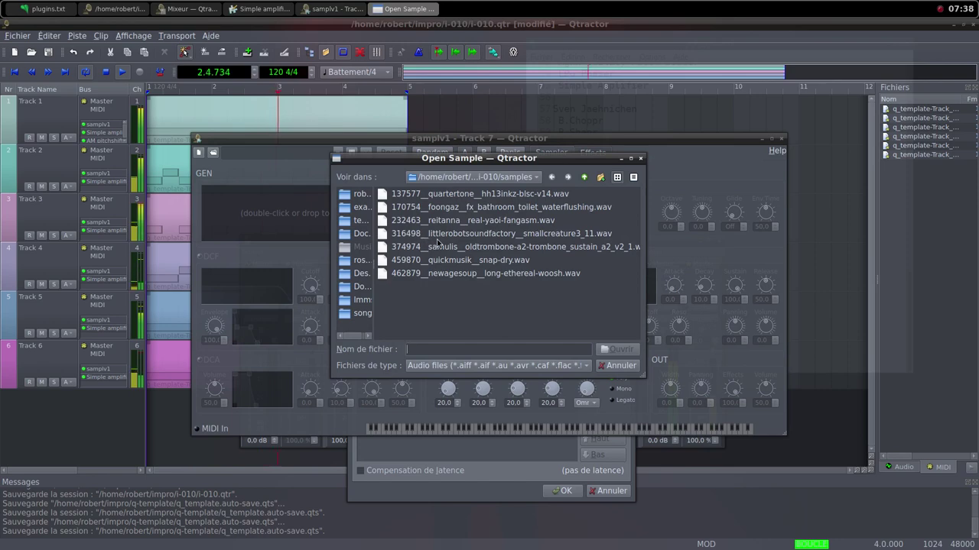
{"action": "left_click", "coordinate": [535, 234]}
{"action": "double_click", "coordinate": [536, 235]}
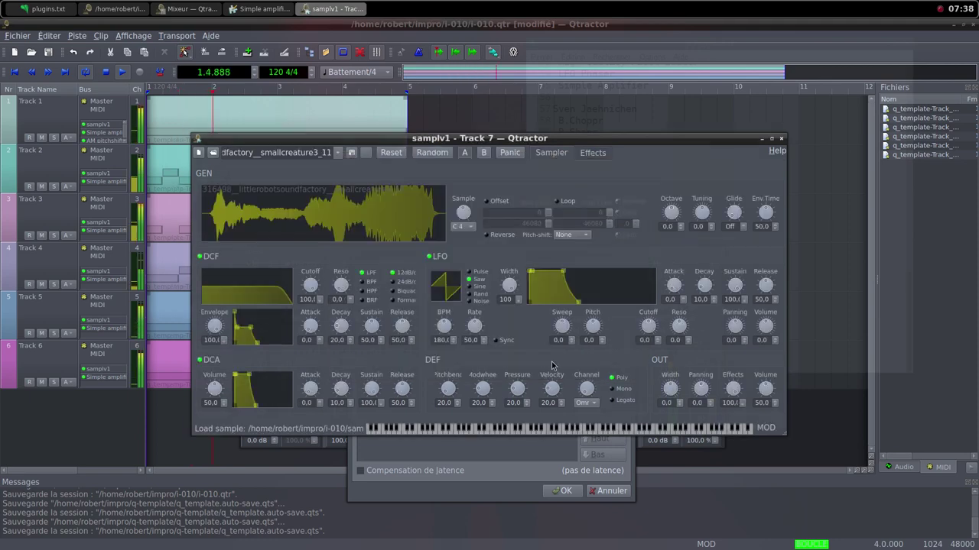
{"action": "left_click_drag", "start_coordinate": [223, 399], "coordinate": [221, 388]}
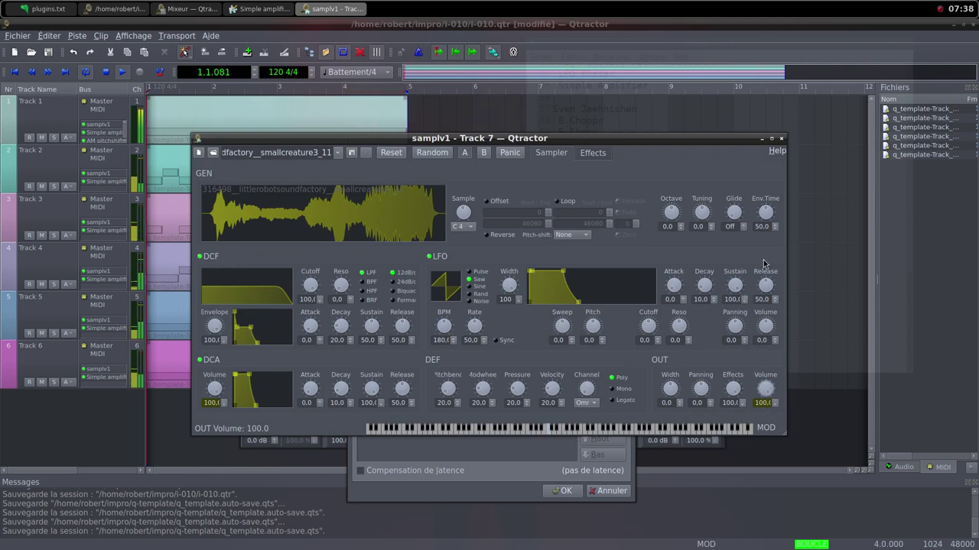
{"action": "left_click", "coordinate": [781, 139]}
Add the Simple amplifier plugin to Track 7 at its default gain and confirm the new track.
{"action": "left_click", "coordinate": [592, 297]}
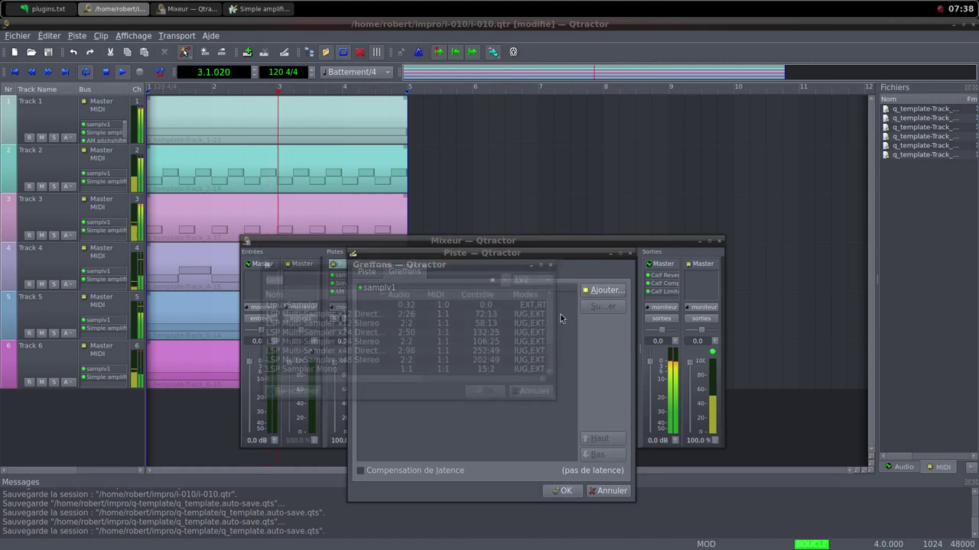
{"action": "type", "text": "sim"}
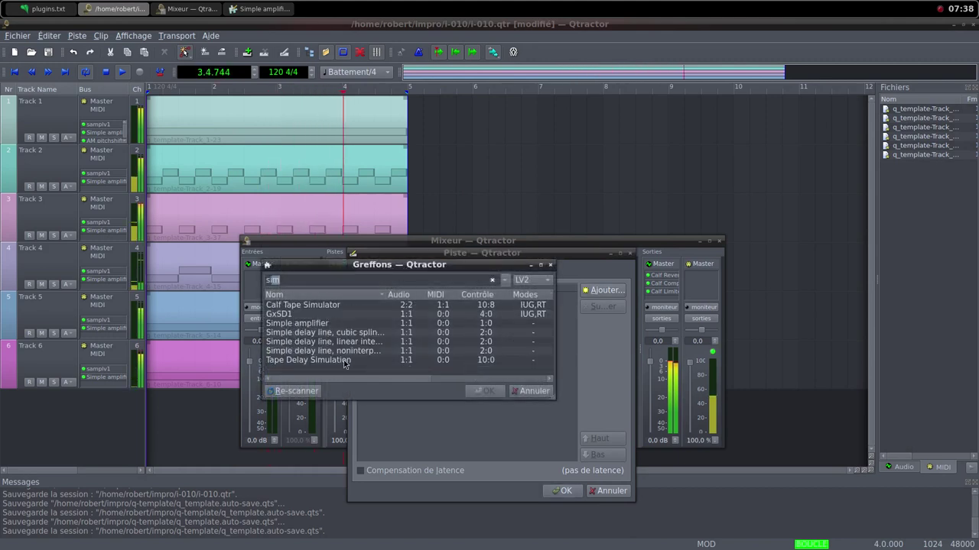
{"action": "double_click", "coordinate": [322, 324]}
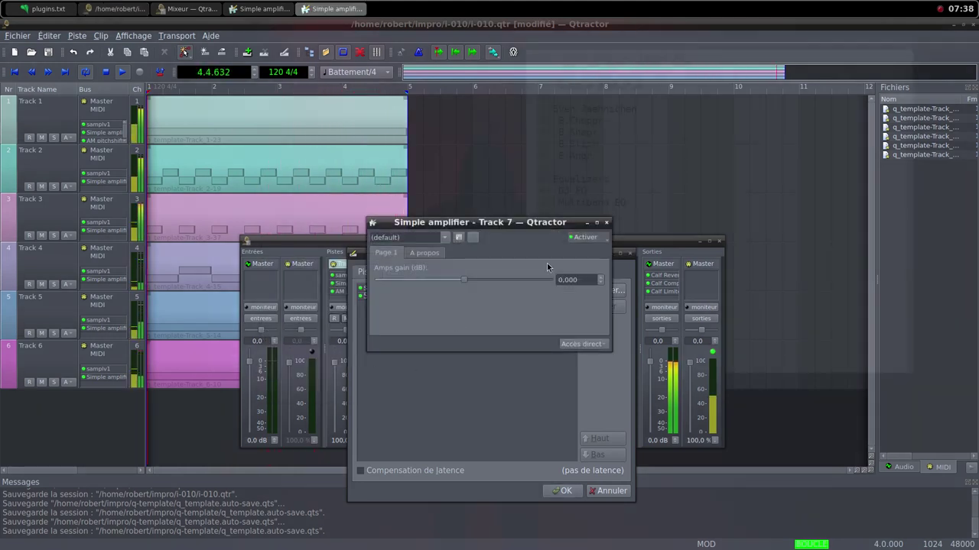
{"action": "left_click", "coordinate": [605, 222]}
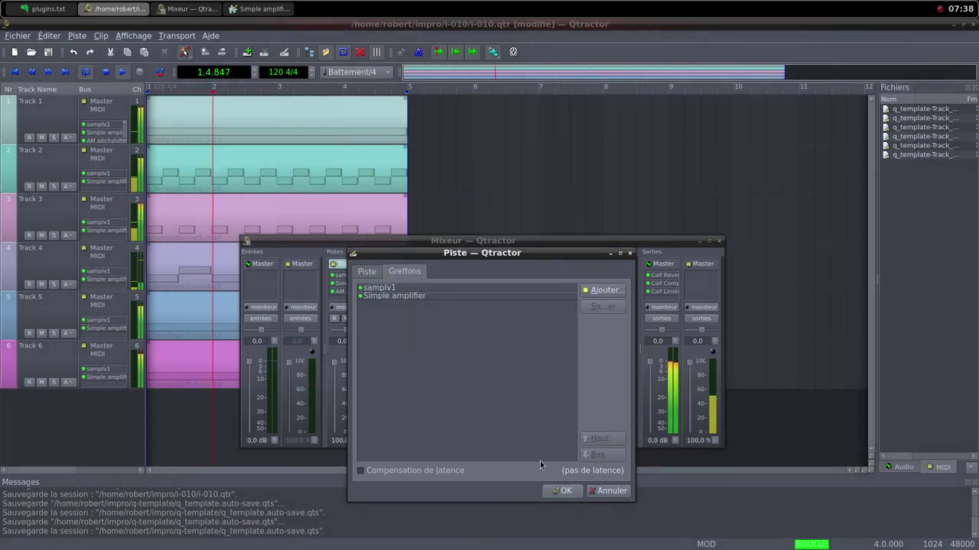
{"action": "left_click", "coordinate": [555, 489]}
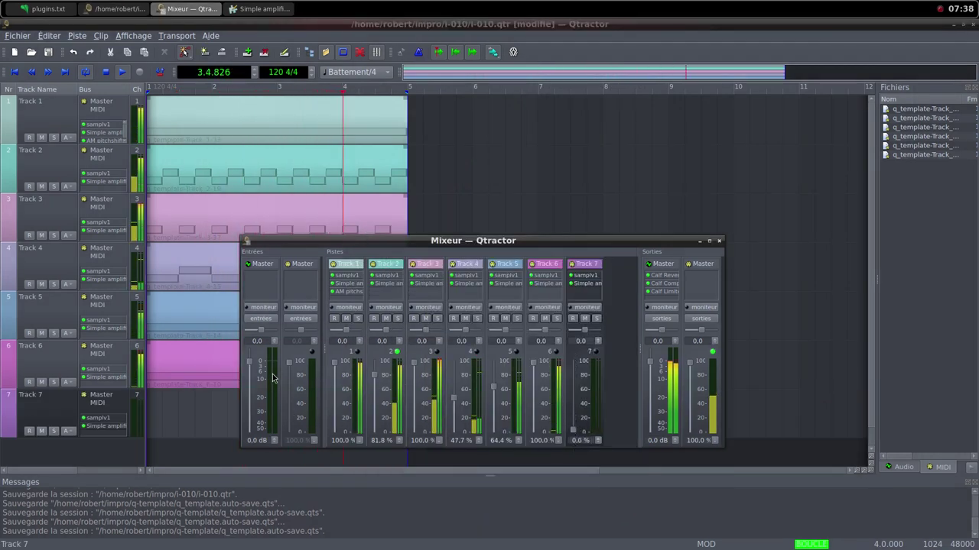
Create a new MIDI clip on Track 7 over the four-bar loop range.
{"action": "right_click", "coordinate": [221, 403]}
{"action": "mouse_move", "coordinate": [345, 395]}
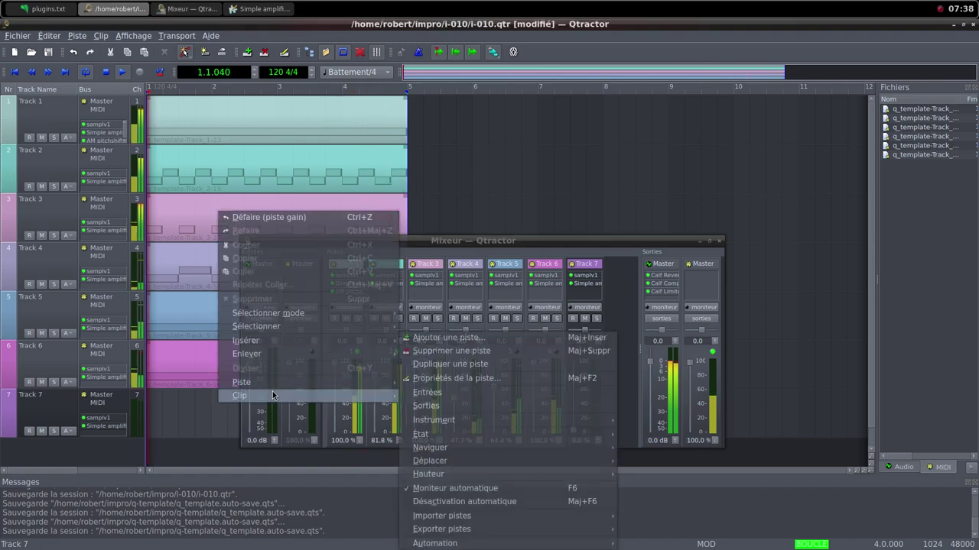
{"action": "left_click", "coordinate": [432, 352]}
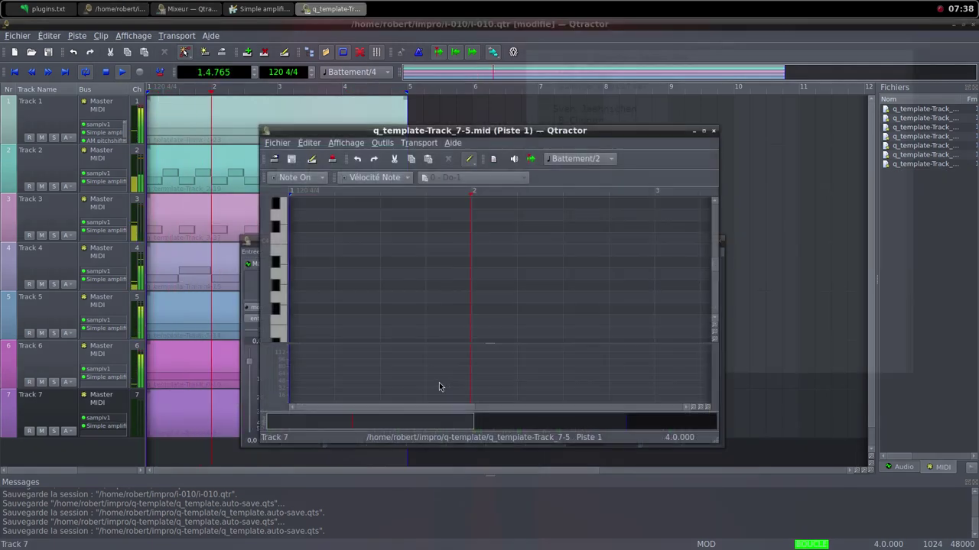
Switch to Firefox to check the SmallCreature3_11.wav Freesound page, and return to Qtractor's Track 7 MIDI editor.
{"action": "middle_click", "coordinate": [611, 9]}
{"action": "left_click", "coordinate": [688, 22]}
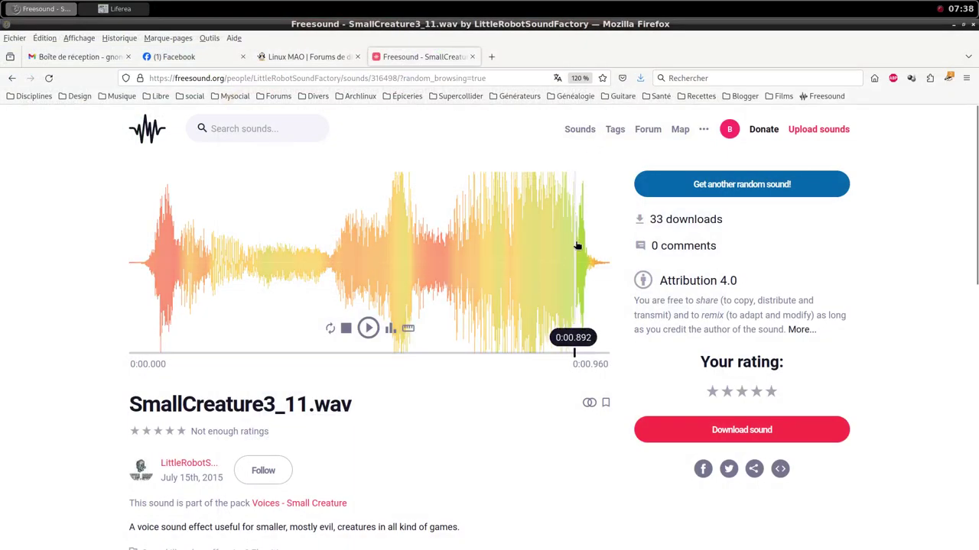
{"action": "middle_click", "coordinate": [547, 6]}
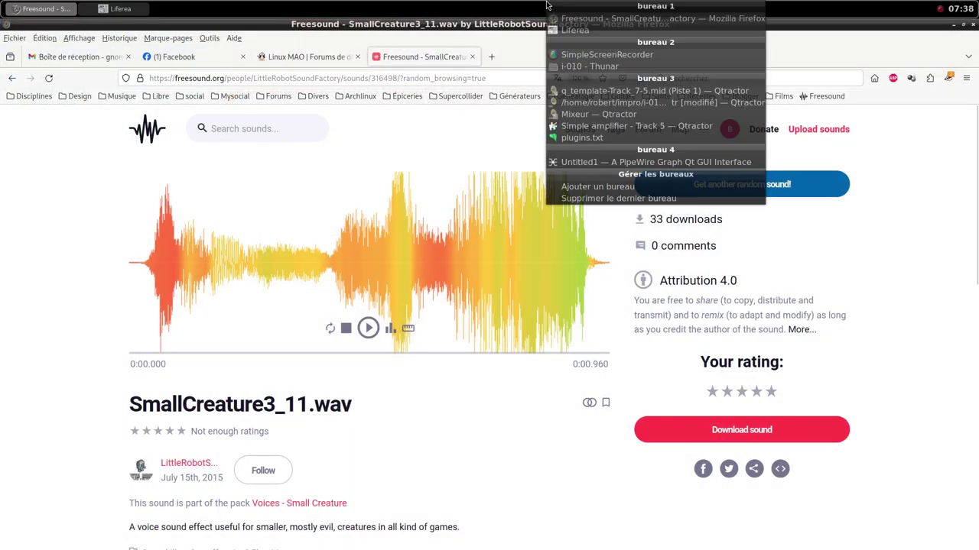
{"action": "left_click", "coordinate": [580, 92]}
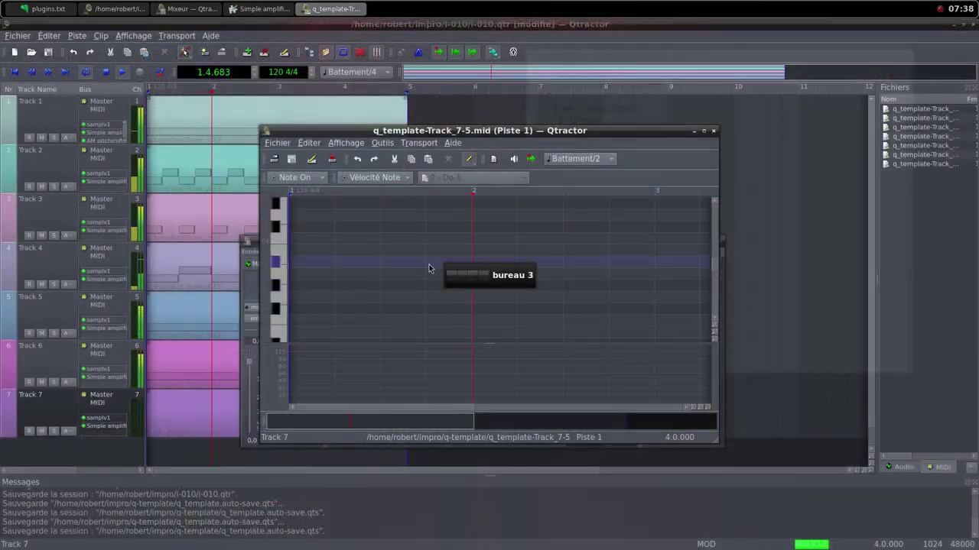
Enlarge the MIDI editor and fill the Track 7 clip with half-bar notes alternating between C4 and C#4 across four bars.
{"action": "left_click", "coordinate": [701, 130]}
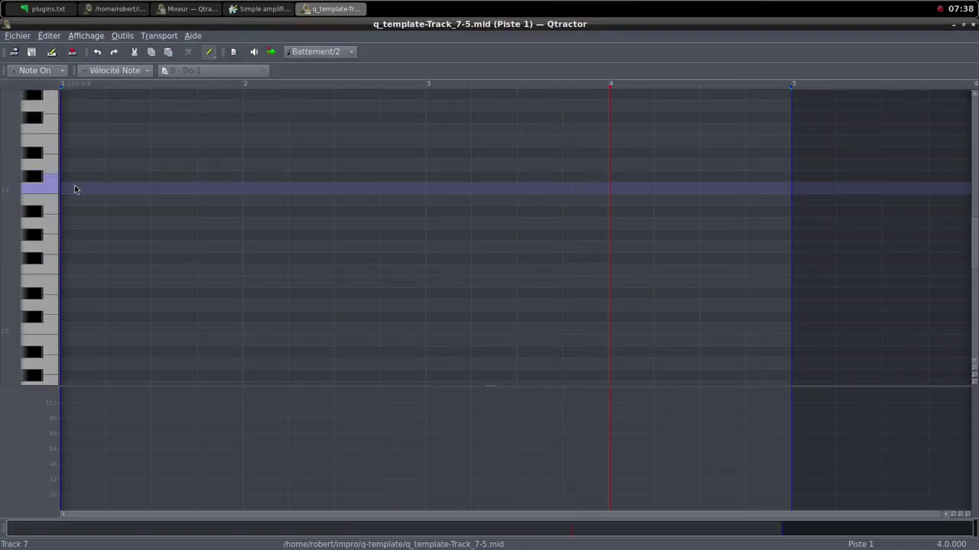
{"action": "mouse_move", "coordinate": [76, 187]}
{"action": "left_mouse_down"}
{"action": "mouse_move", "coordinate": [214, 175]}
{"action": "mouse_move", "coordinate": [315, 188]}
{"action": "mouse_move", "coordinate": [424, 175]}
{"action": "mouse_move", "coordinate": [475, 193]}
{"action": "mouse_move", "coordinate": [585, 176]}
{"action": "mouse_move", "coordinate": [650, 188]}
{"action": "mouse_move", "coordinate": [808, 184]}
{"action": "left_mouse_up"}
{"action": "key", "text": "space"}
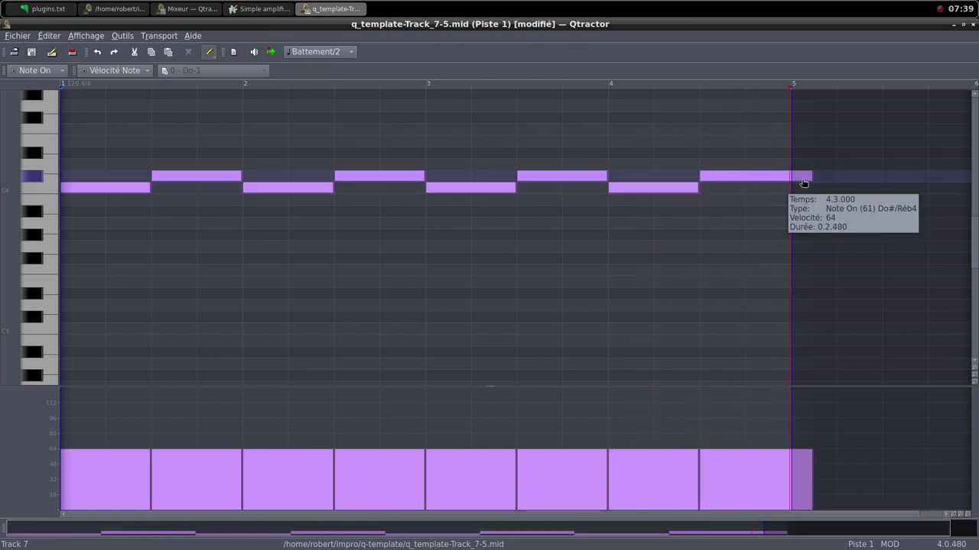
Replace the overlong last note with a half-bar C#4 ending exactly at bar 5, and close the MIDI editor.
{"action": "left_click", "coordinate": [797, 180]}
{"action": "key", "text": "Delete"}
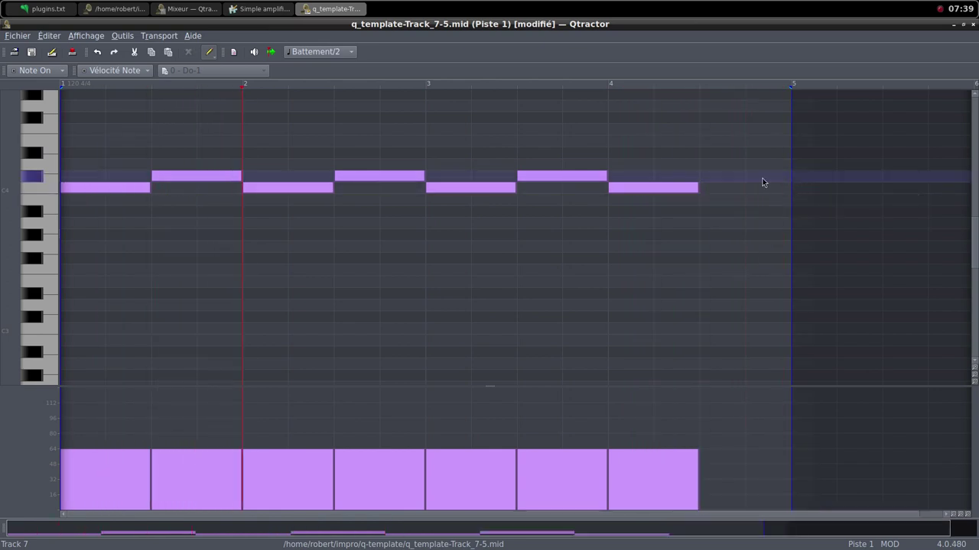
{"action": "left_click_drag", "start_coordinate": [711, 180], "coordinate": [799, 174]}
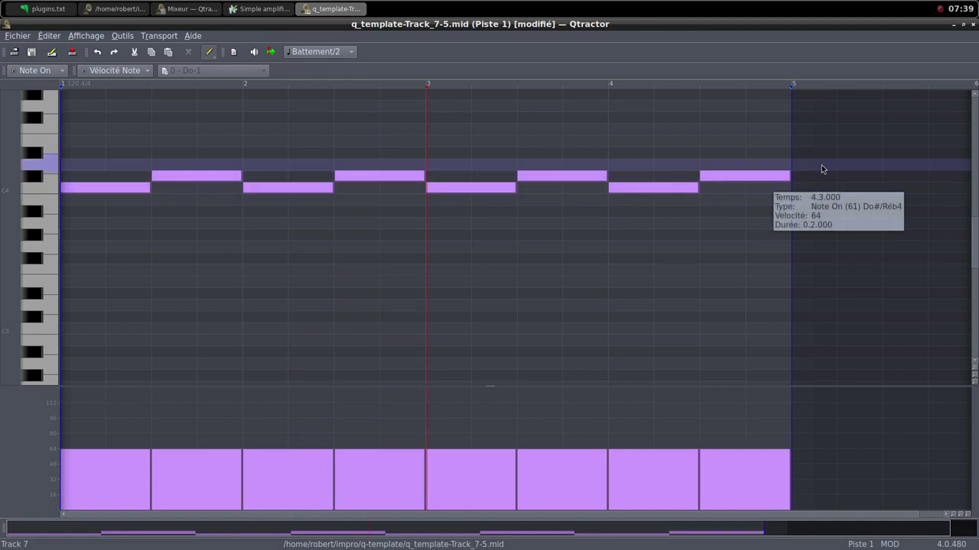
{"action": "left_click", "coordinate": [963, 24]}
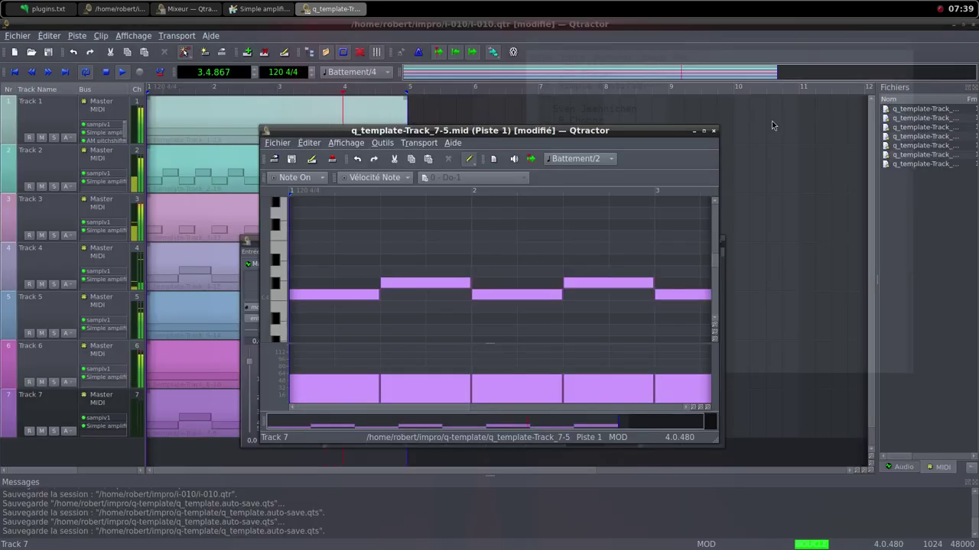
{"action": "left_click", "coordinate": [713, 131]}
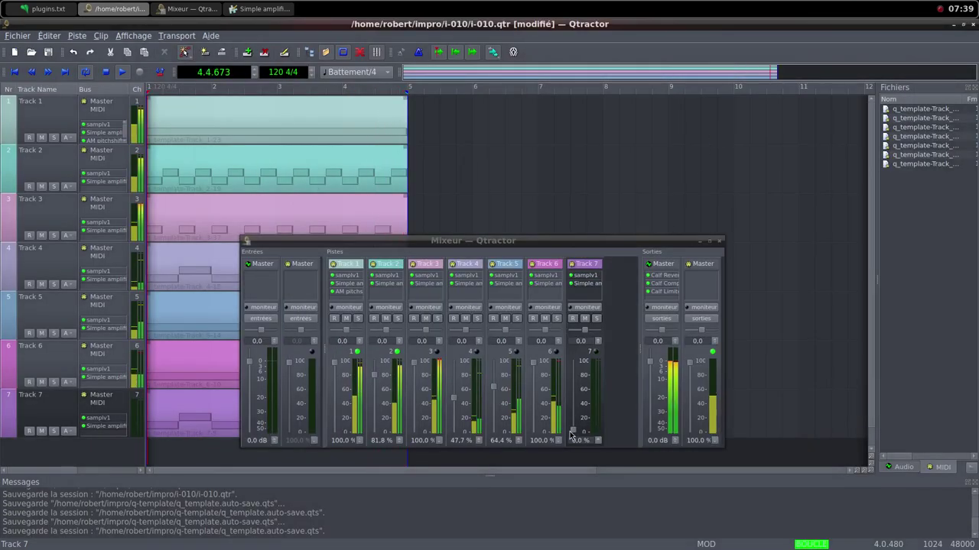
Raise Track 7's mixer volume to 100% and lower Tracks 5, 4 and 1 to 0%.
{"action": "left_click_drag", "start_coordinate": [572, 431], "coordinate": [577, 360]}
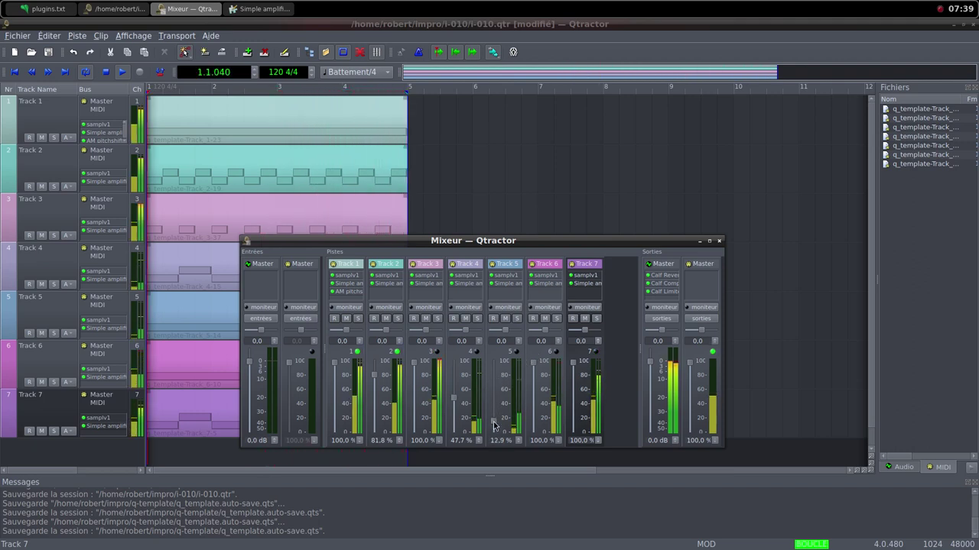
{"action": "left_click_drag", "start_coordinate": [493, 430], "coordinate": [497, 443]}
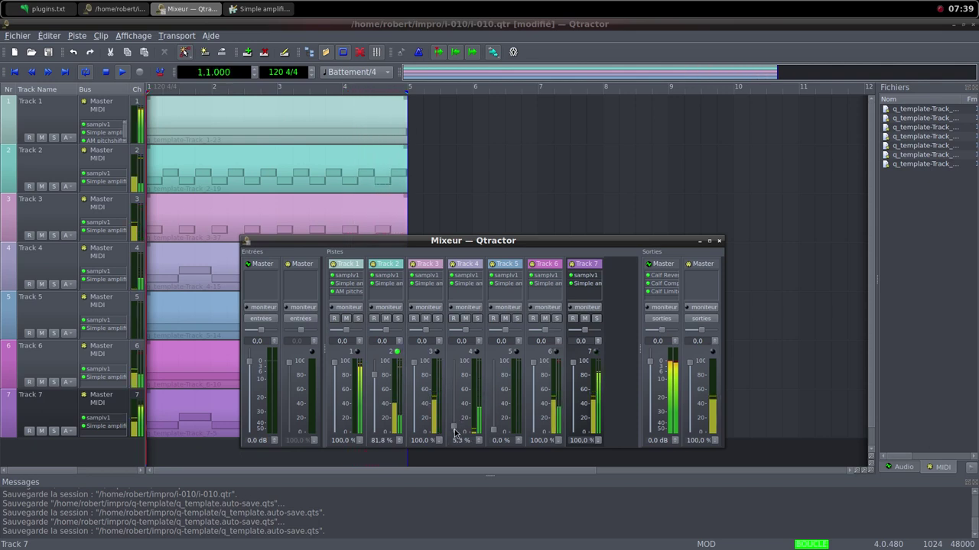
{"action": "left_click_drag", "start_coordinate": [454, 433], "coordinate": [457, 447]}
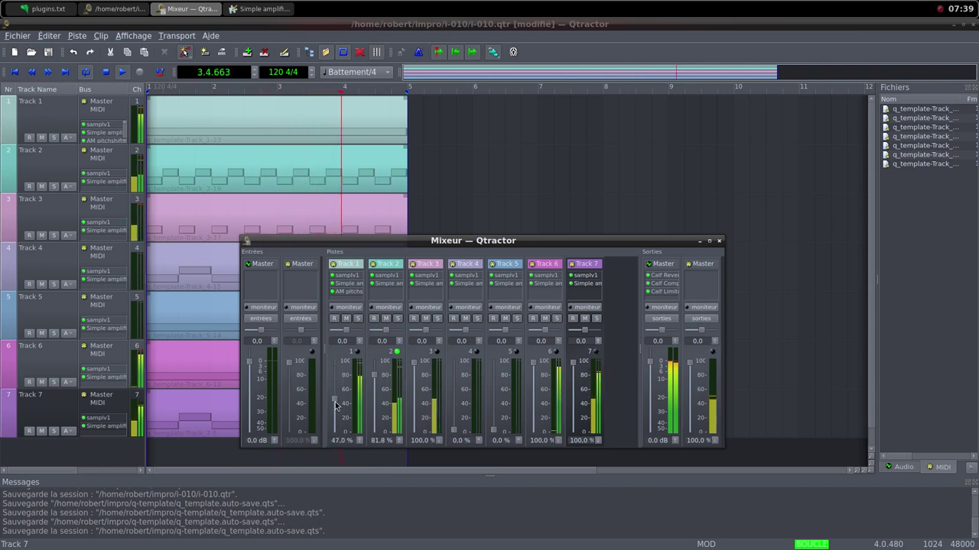
{"action": "left_click_drag", "start_coordinate": [334, 425], "coordinate": [334, 442]}
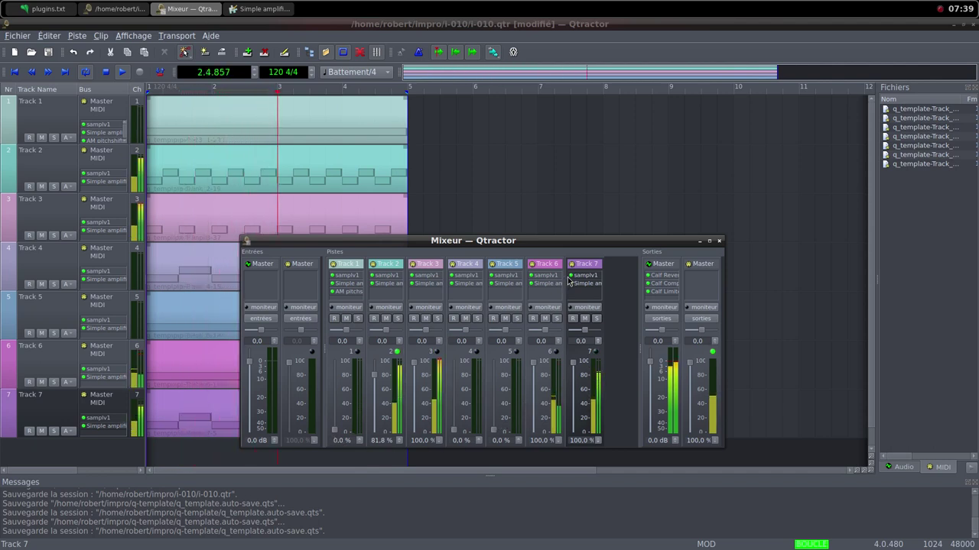
Set the gain of Track 7's Simple amplifier to about 3.5 dB and close its window.
{"action": "double_click", "coordinate": [583, 285]}
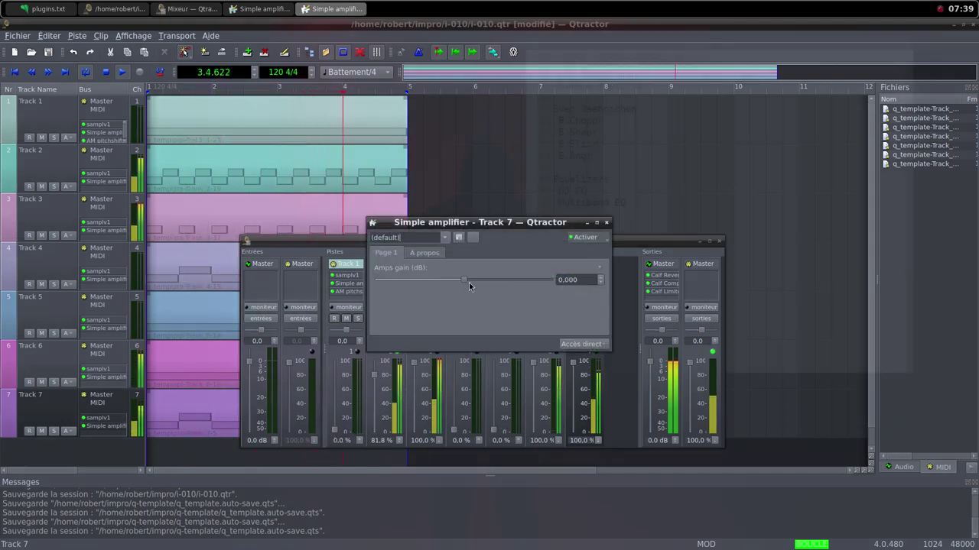
{"action": "scroll", "coordinate": [469, 283], "scroll_direction": "up", "scroll_amount": 2}
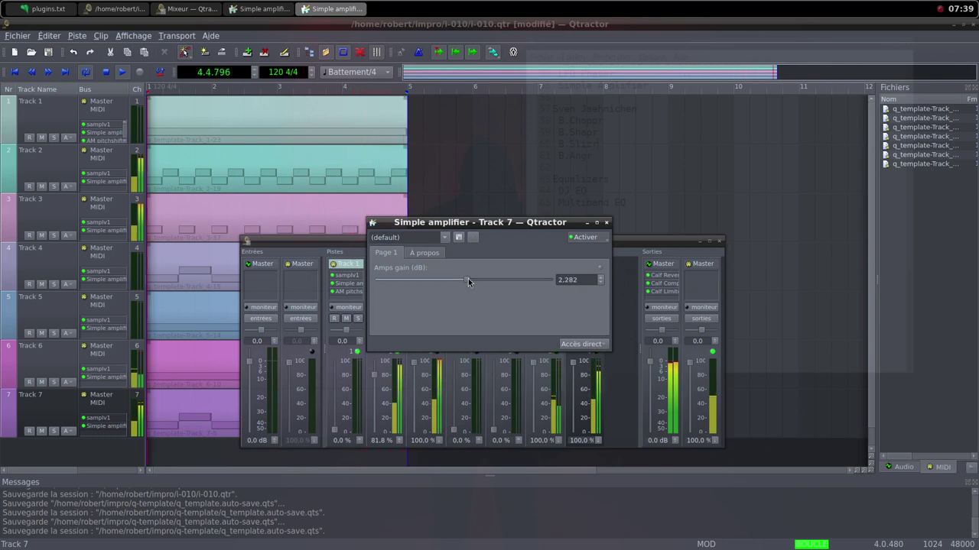
{"action": "left_click_drag", "start_coordinate": [468, 283], "coordinate": [469, 282]}
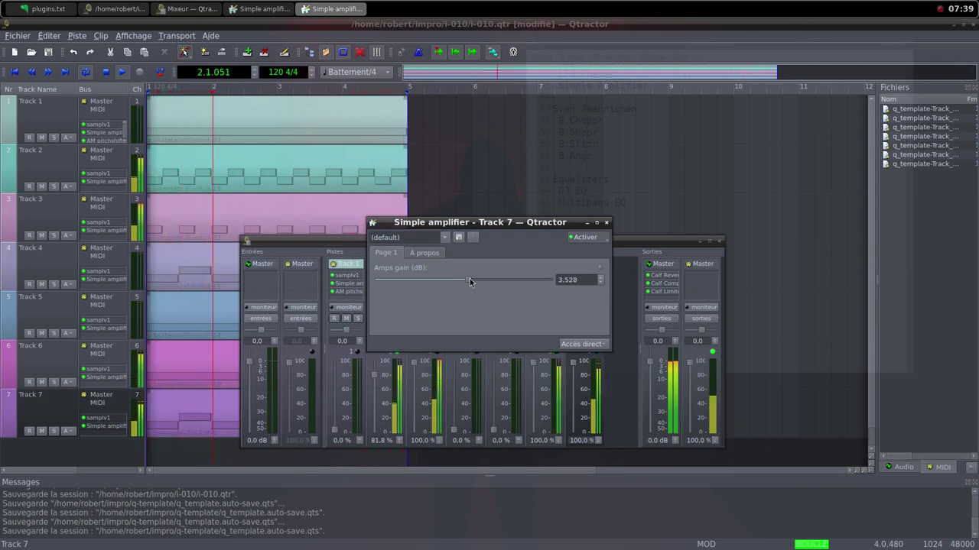
{"action": "left_click", "coordinate": [607, 223]}
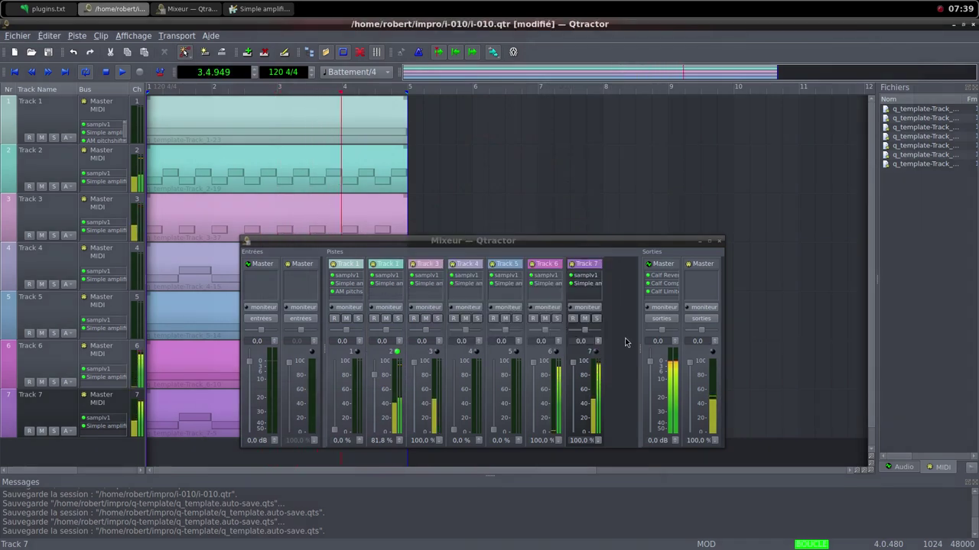
Add the AM pitchshifter plugin to Track 7 after its Simple amplifier.
{"action": "left_click", "coordinate": [584, 285]}
{"action": "right_click", "coordinate": [587, 293]}
{"action": "left_click", "coordinate": [594, 299]}
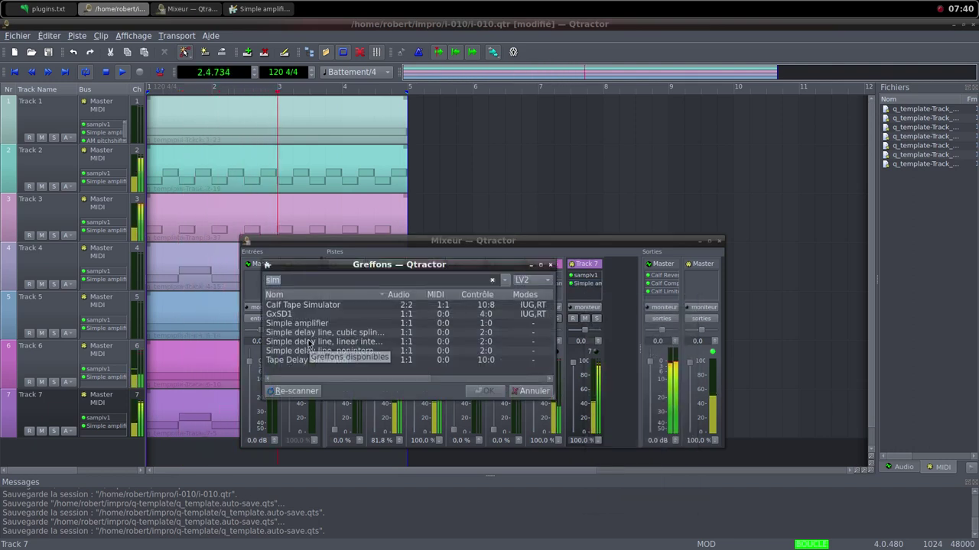
{"action": "type", "text": "pit"}
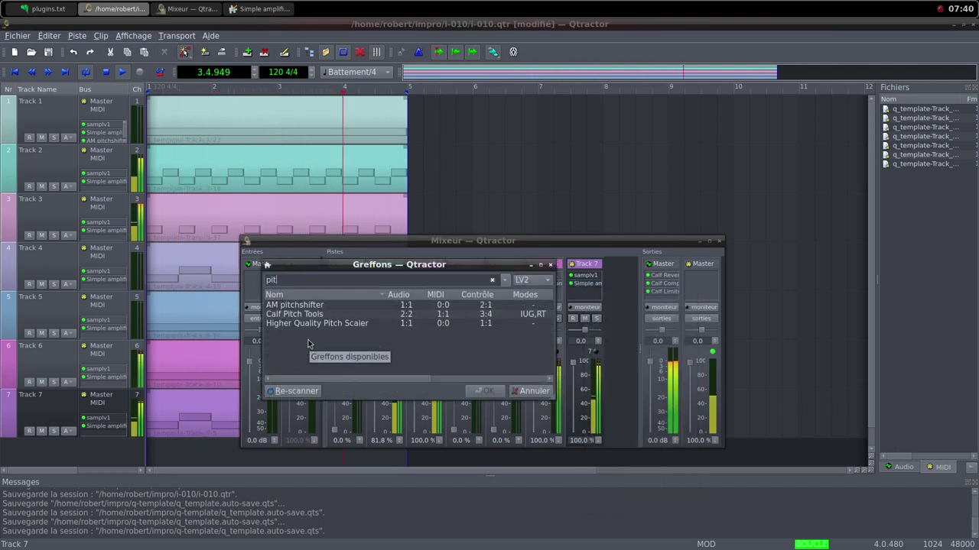
{"action": "double_click", "coordinate": [294, 305]}
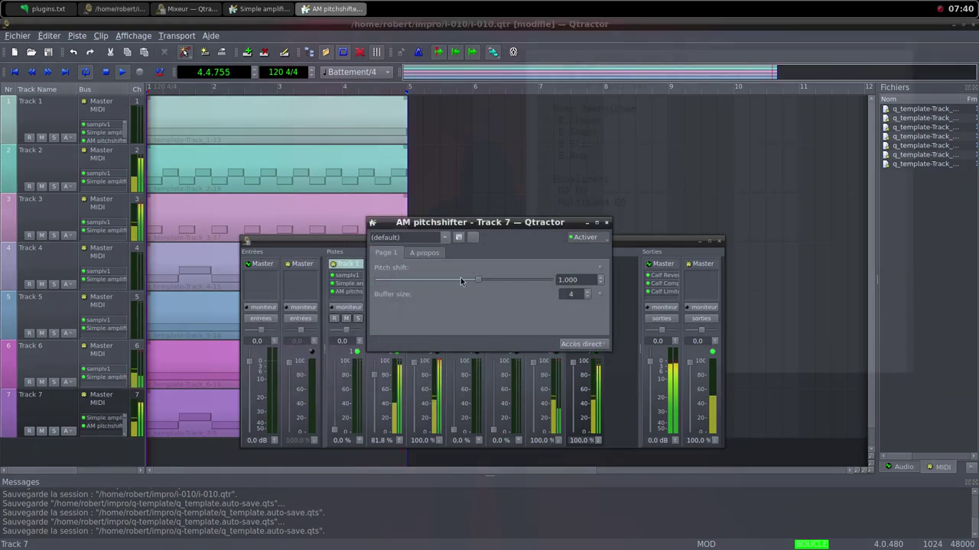
Lower the pitch shift of Track 7's AM pitchshifter to about 0.357 and close its window.
{"action": "left_click_drag", "start_coordinate": [562, 223], "coordinate": [759, 138]}
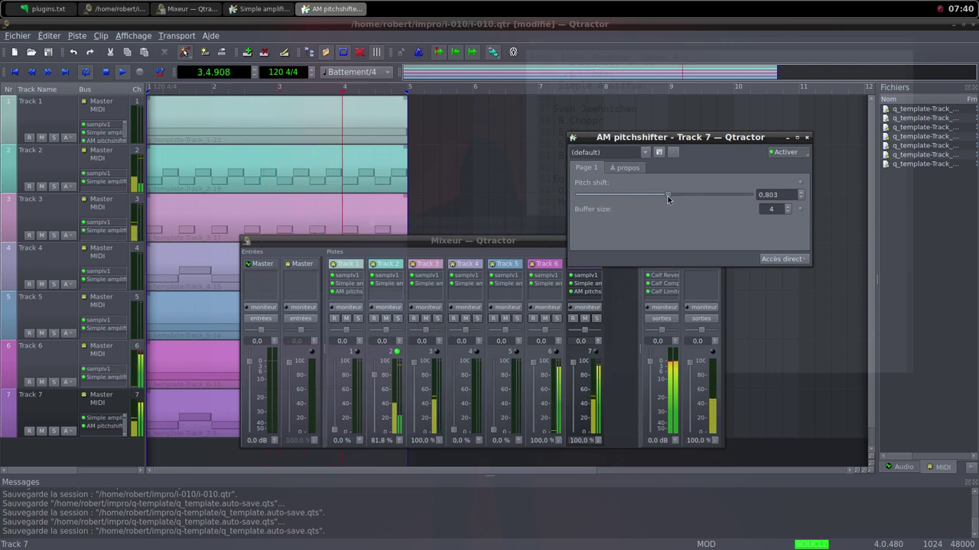
{"action": "left_click_drag", "start_coordinate": [661, 197], "coordinate": [637, 198]}
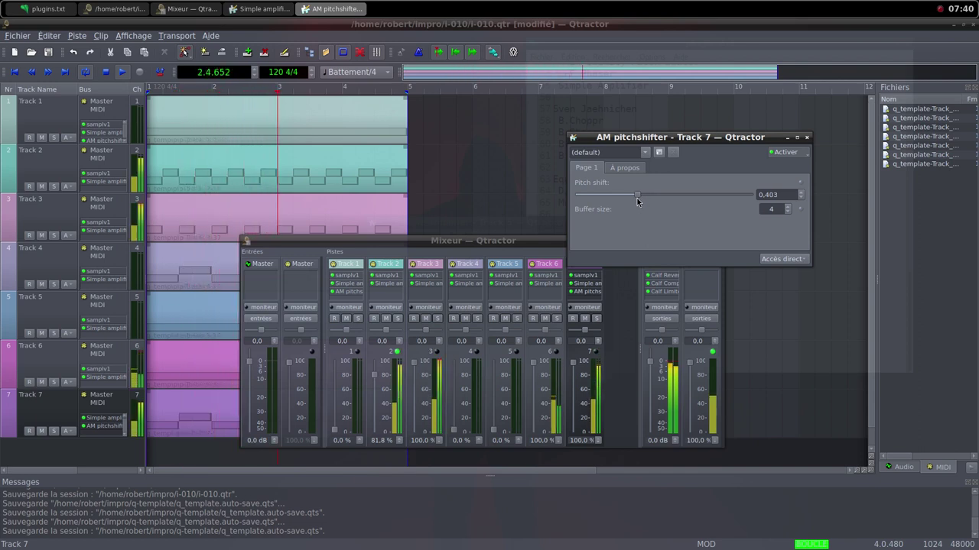
{"action": "left_click_drag", "start_coordinate": [637, 198], "coordinate": [633, 198]}
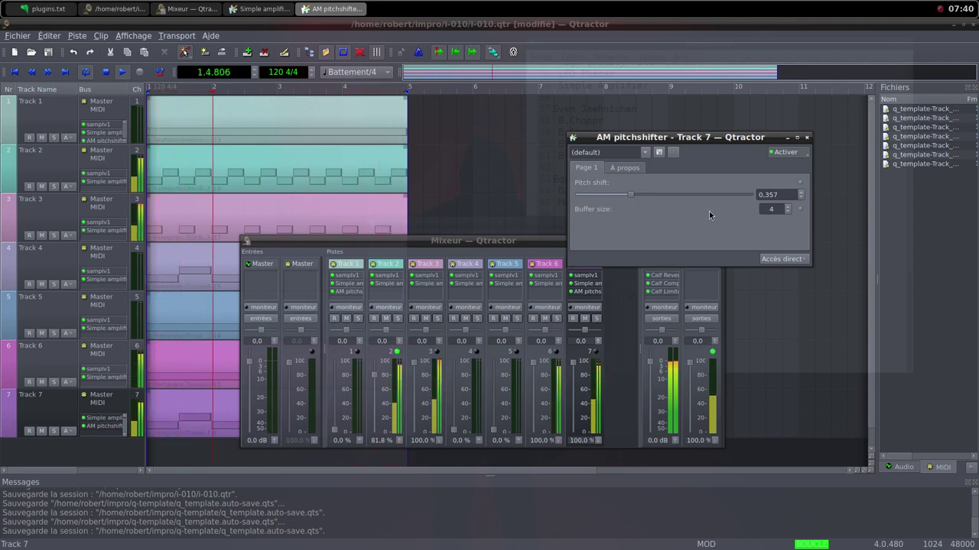
{"action": "left_click", "coordinate": [806, 139]}
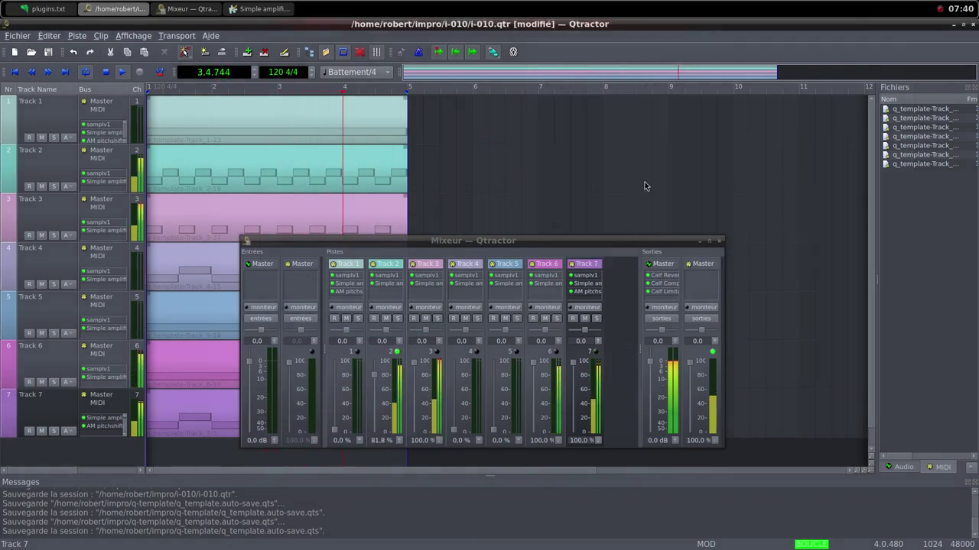
Switch to Firefox, get another random Freesound sound and download Cymbale chinese reverb.wav into the samples folder.
{"action": "middle_click", "coordinate": [623, 4]}
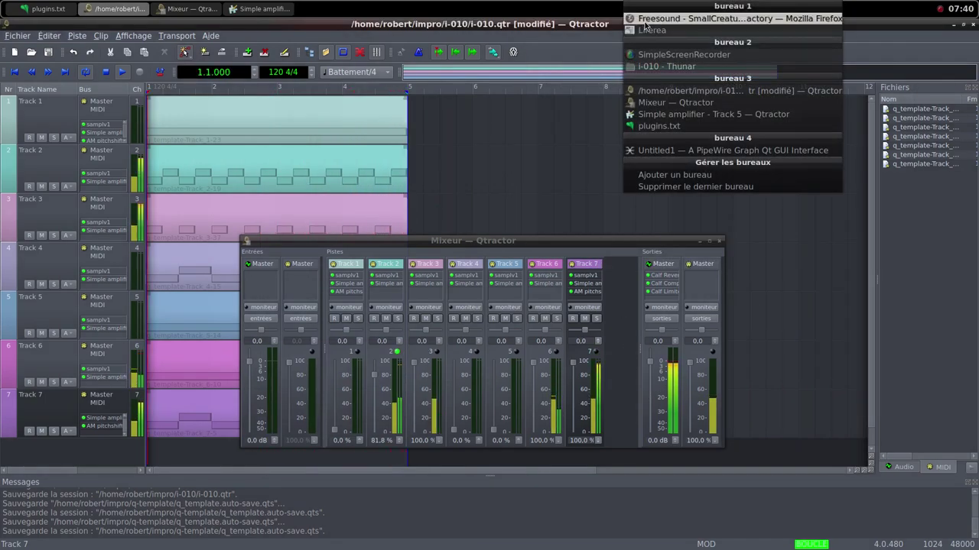
{"action": "left_click", "coordinate": [645, 21]}
{"action": "left_click", "coordinate": [723, 192]}
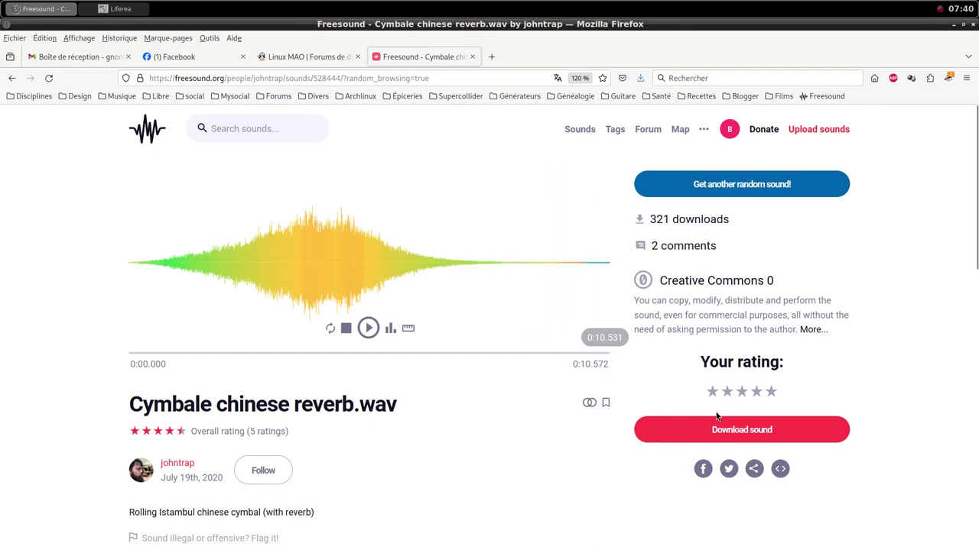
{"action": "left_click", "coordinate": [731, 432]}
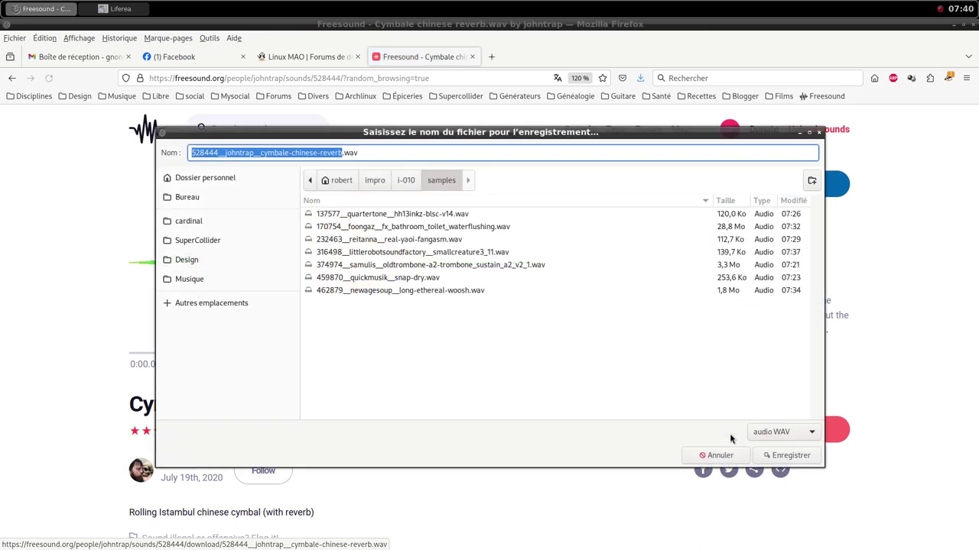
{"action": "left_click", "coordinate": [778, 458]}
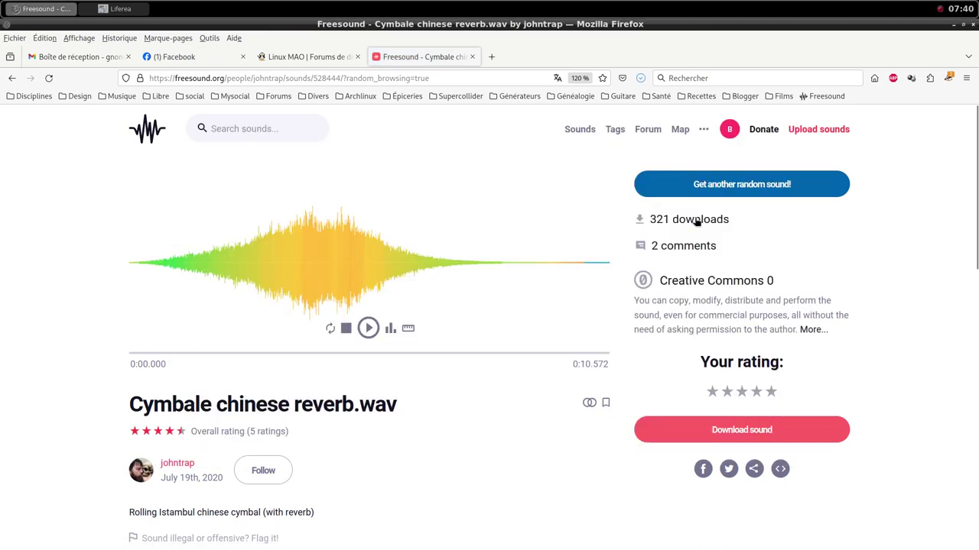
Return to Qtractor and start a new track, Track 8, with its type set to MIDI.
{"action": "left_click", "coordinate": [583, 5]}
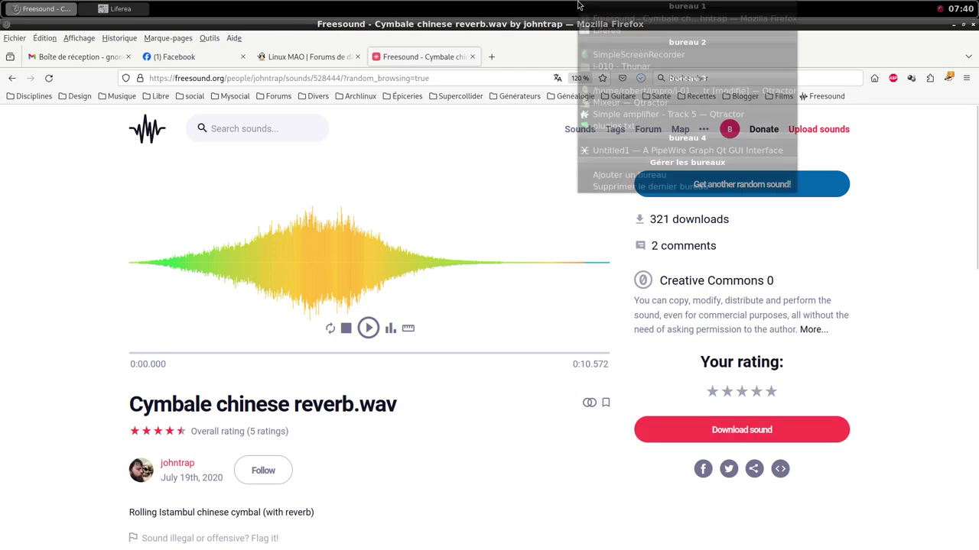
{"action": "left_click", "coordinate": [616, 95]}
{"action": "right_click", "coordinate": [613, 304]}
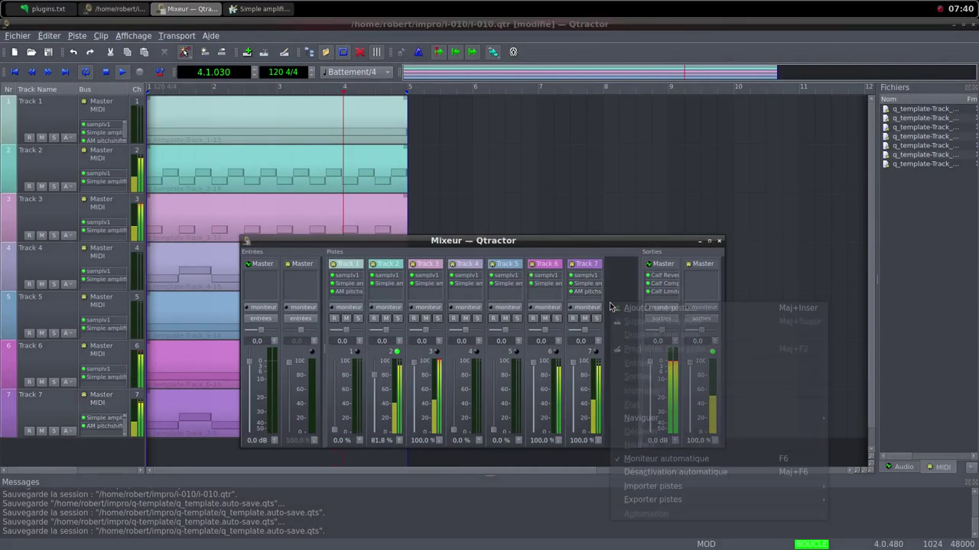
{"action": "left_click", "coordinate": [619, 312]}
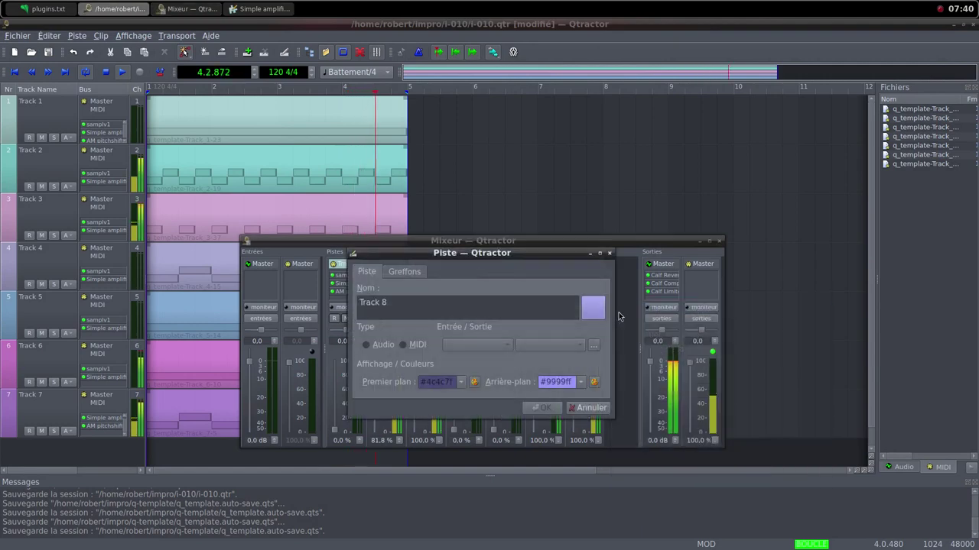
{"action": "left_click", "coordinate": [401, 345]}
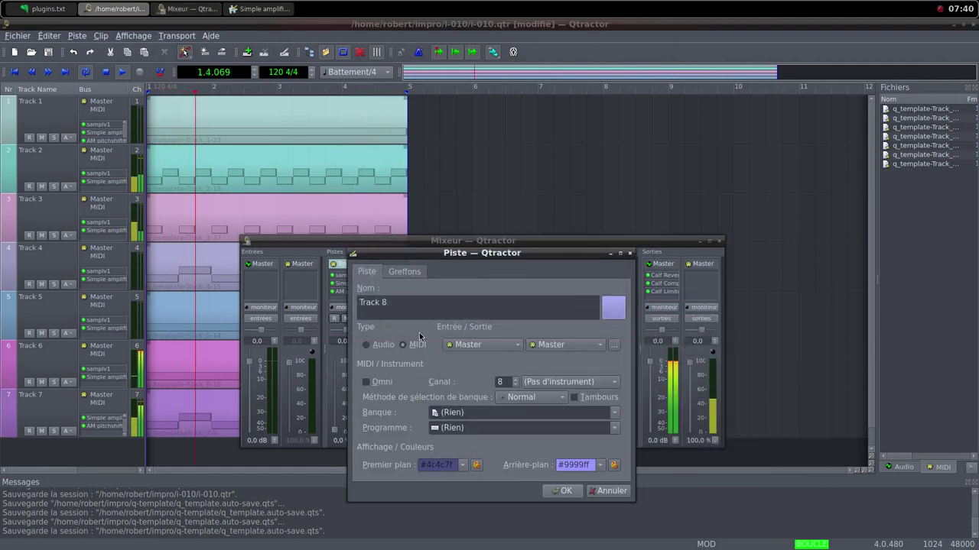
Add the samplv1 plugin to the new Track 8.
{"action": "left_click", "coordinate": [412, 273]}
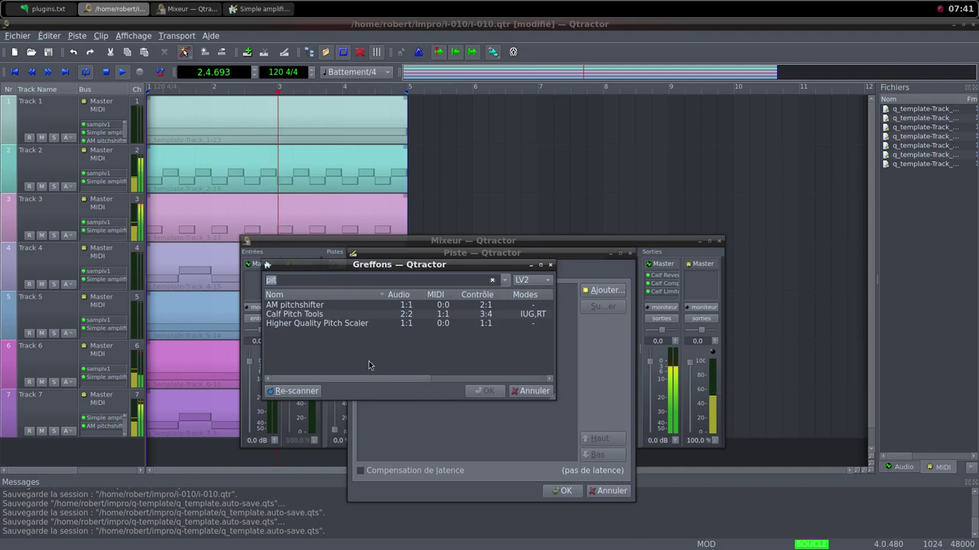
{"action": "type", "text": "sam"}
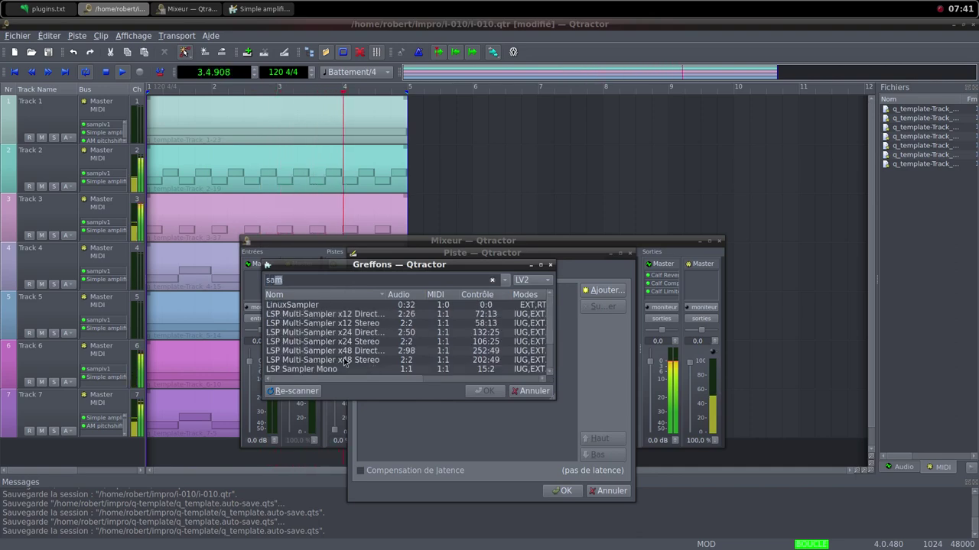
{"action": "scroll", "coordinate": [344, 362], "scroll_direction": "down", "scroll_amount": 2}
{"action": "double_click", "coordinate": [322, 371]}
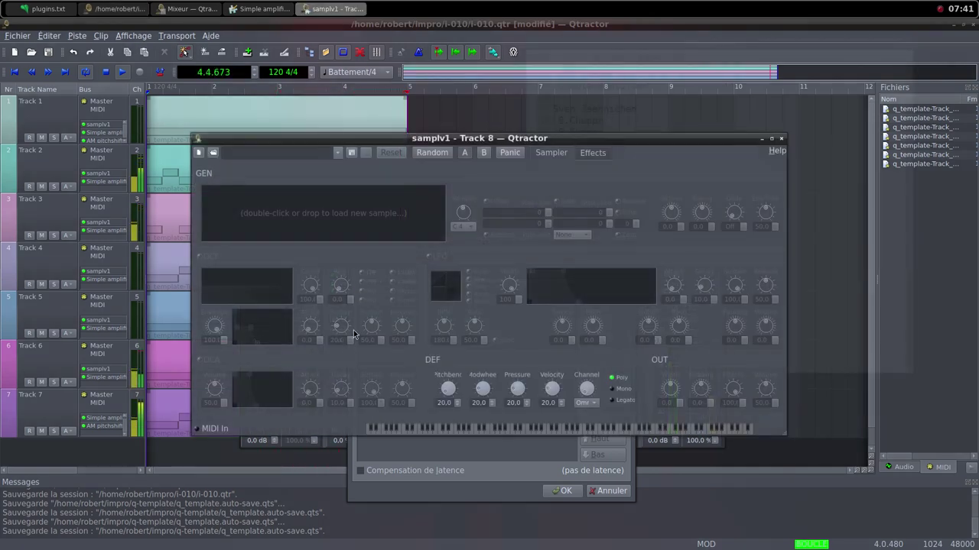
Load the cymbale-chinese-reverb sample into samplv1, set DCA volume to 97 and output volume to 100, and close its window.
{"action": "double_click", "coordinate": [333, 212]}
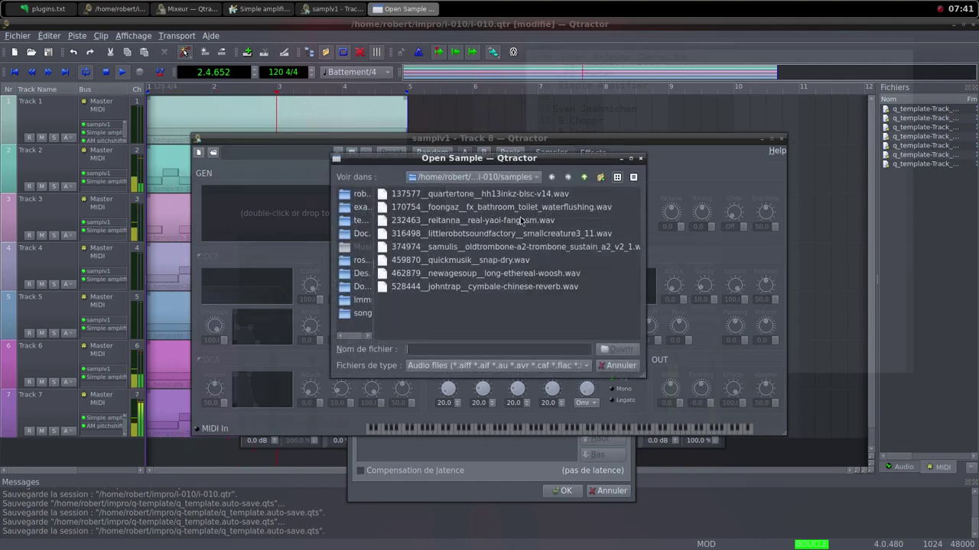
{"action": "left_click", "coordinate": [535, 287]}
{"action": "double_click", "coordinate": [535, 287]}
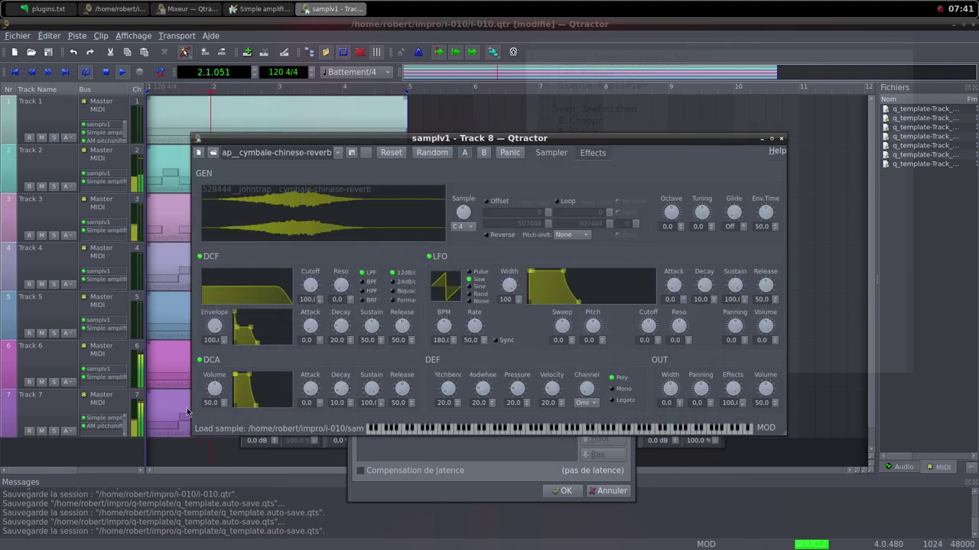
{"action": "left_click_drag", "start_coordinate": [215, 395], "coordinate": [217, 390]}
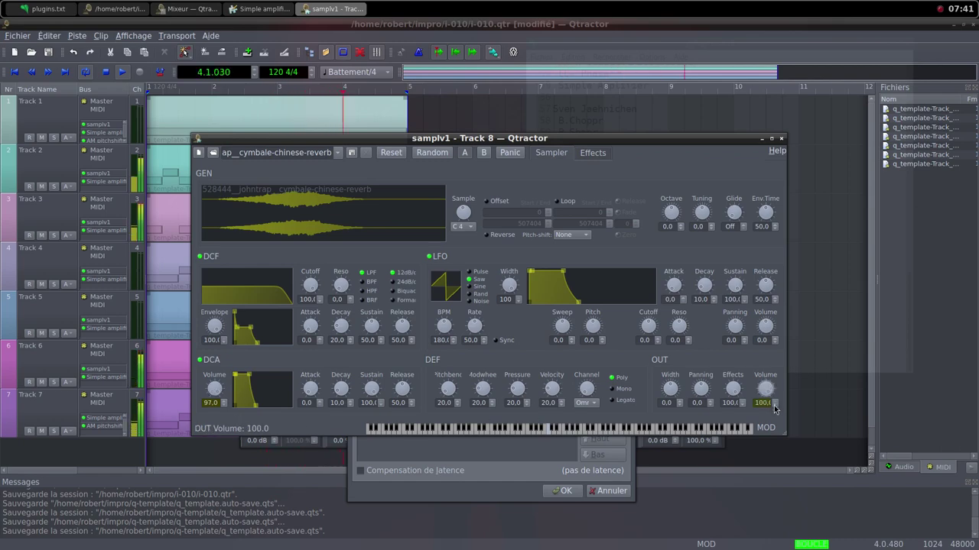
{"action": "left_click", "coordinate": [781, 138]}
Add a Simple amplifier to Track 8 at its default gain and confirm the new track.
{"action": "left_click", "coordinate": [604, 290]}
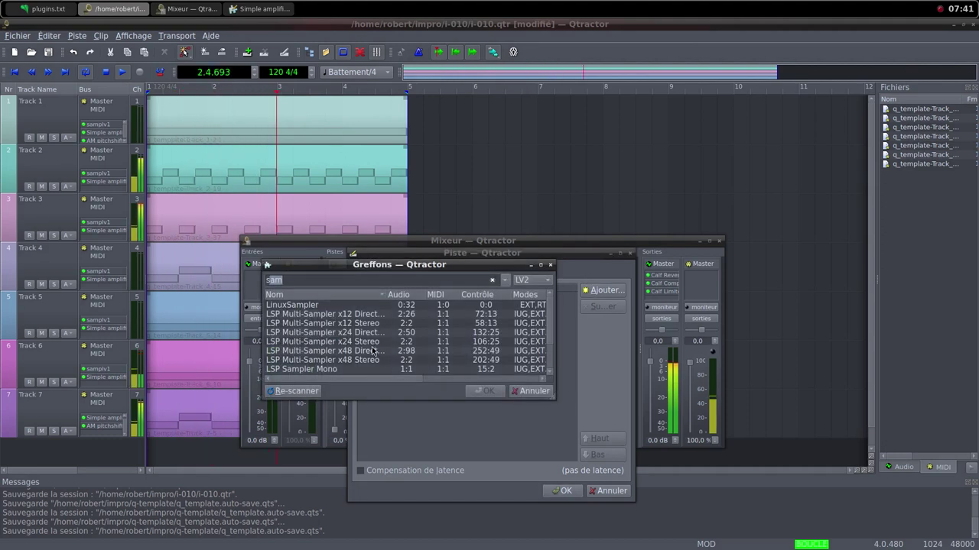
{"action": "type", "text": "i"}
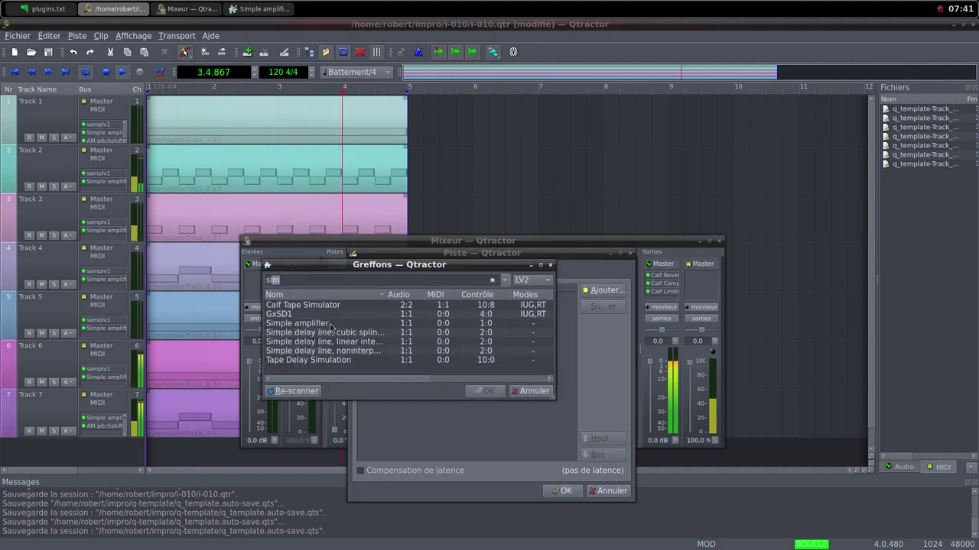
{"action": "double_click", "coordinate": [330, 324]}
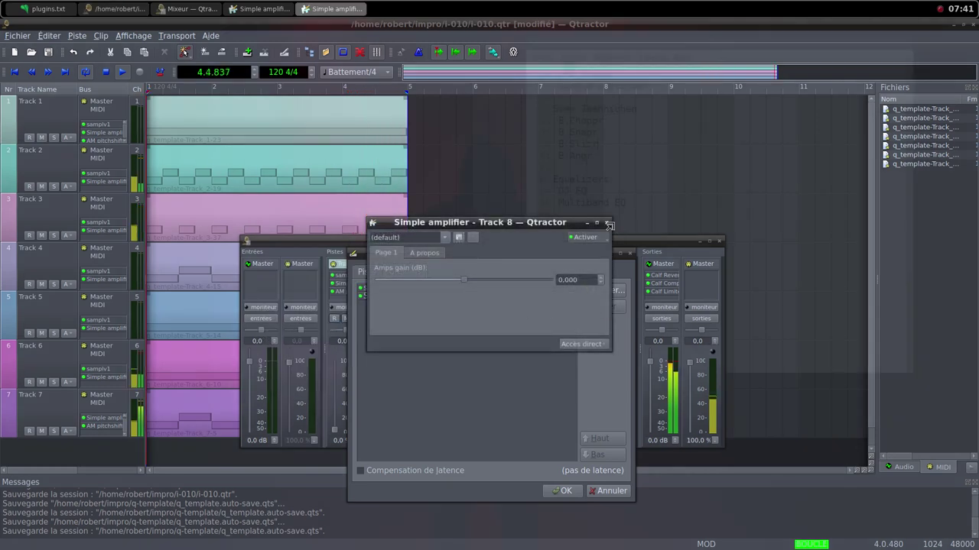
{"action": "left_click", "coordinate": [609, 224]}
{"action": "left_click", "coordinate": [566, 491]}
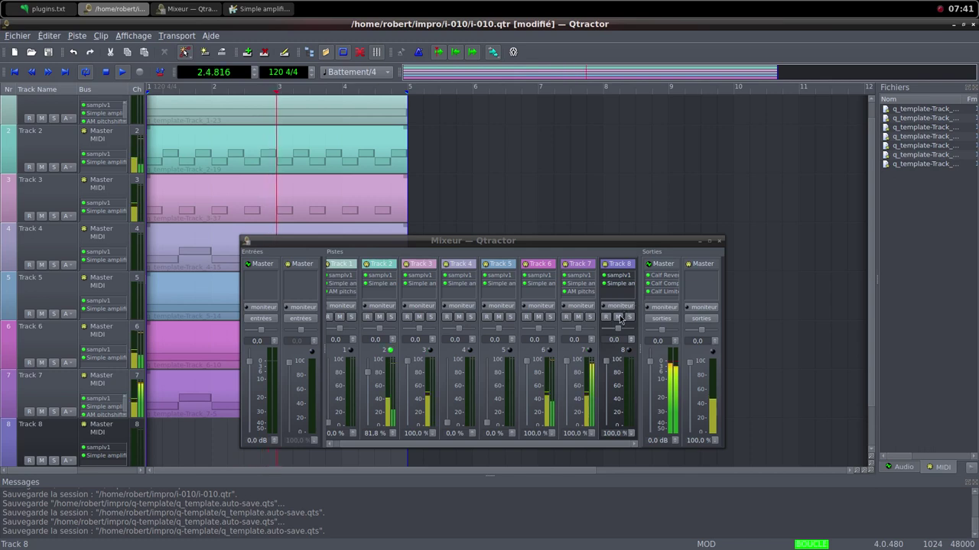
Lower Track 8's mixer volume to 0% and create a new MIDI clip on that track.
{"action": "left_click_drag", "start_coordinate": [606, 360], "coordinate": [597, 445]}
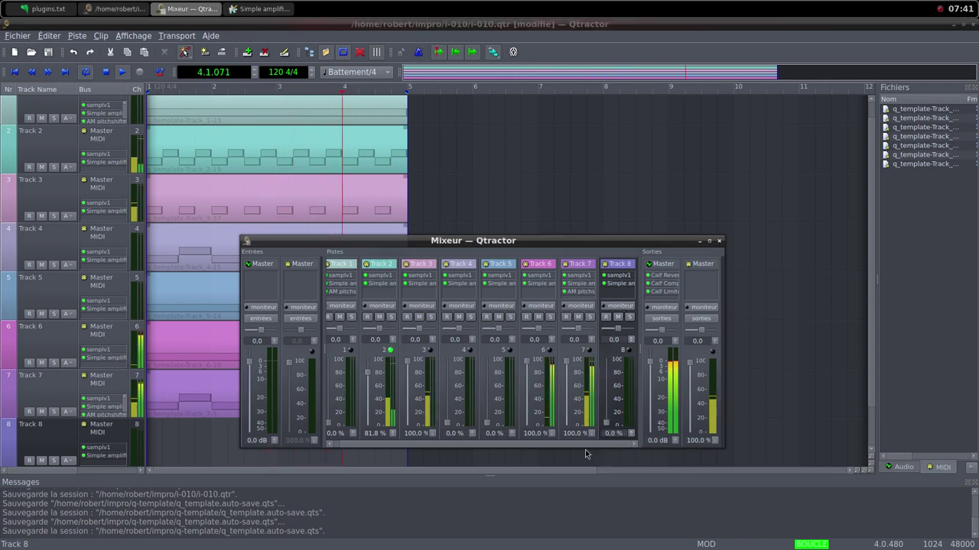
{"action": "right_click", "coordinate": [196, 441]}
{"action": "mouse_move", "coordinate": [218, 439]}
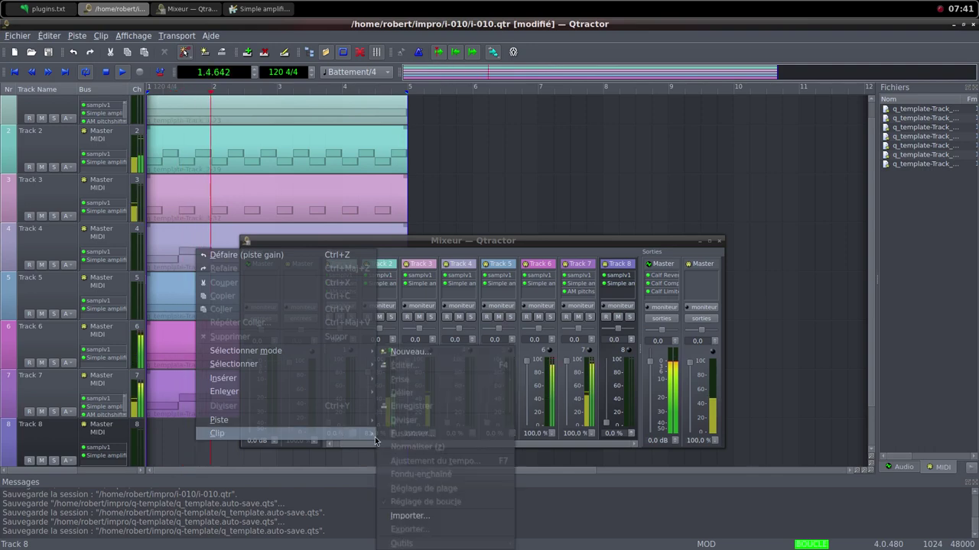
{"action": "left_click", "coordinate": [403, 365]}
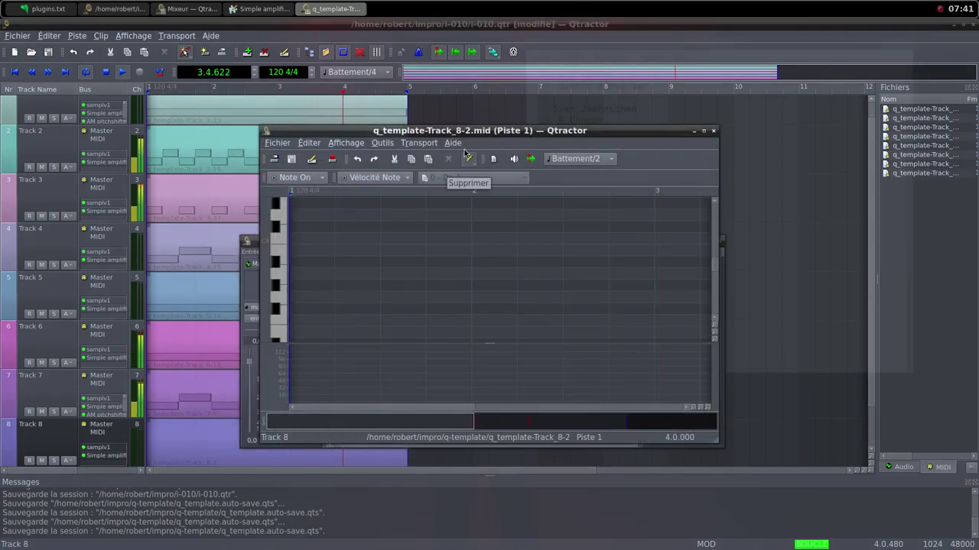
Check the cymbal sample's length on its Freesound page in Firefox and return to Qtractor's MIDI editor.
{"action": "middle_click", "coordinate": [487, 4]}
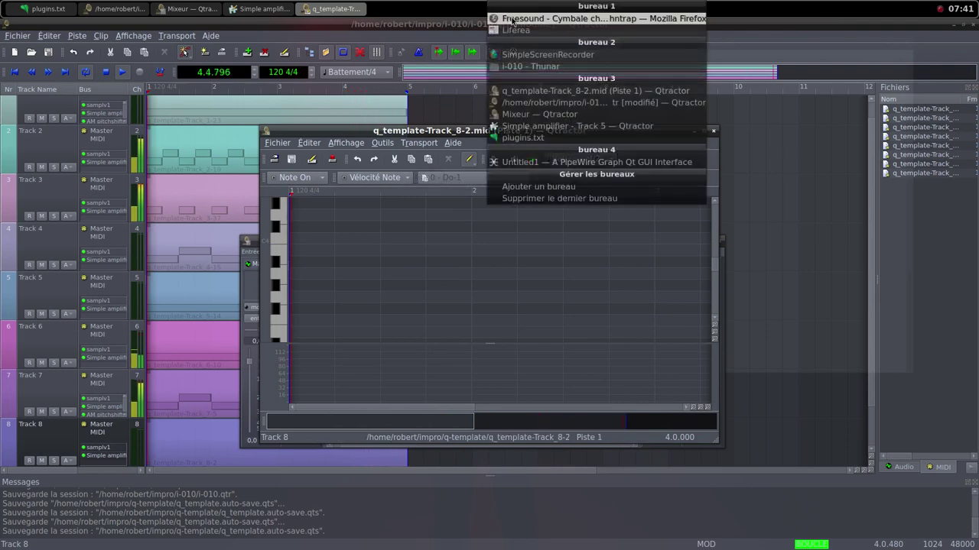
{"action": "left_click", "coordinate": [511, 19]}
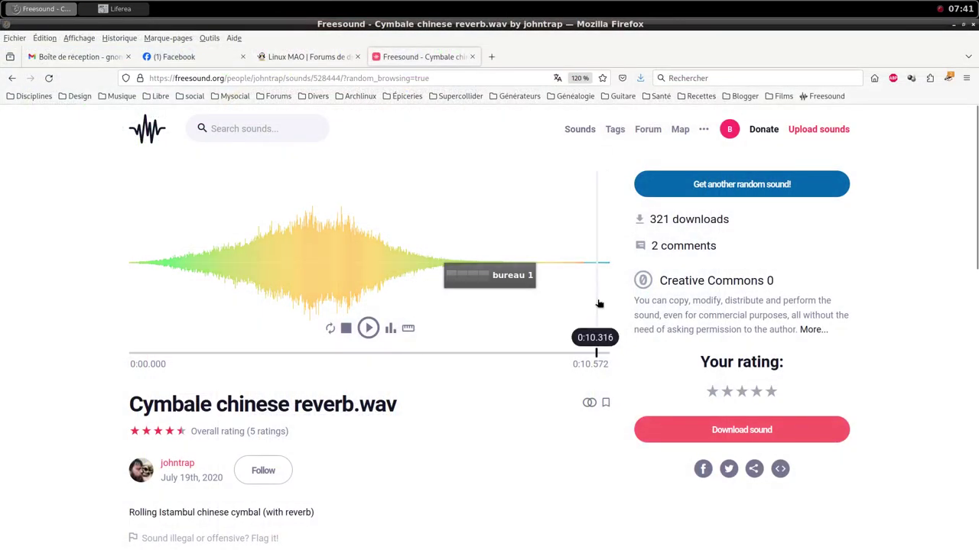
{"action": "middle_click", "coordinate": [494, 5]}
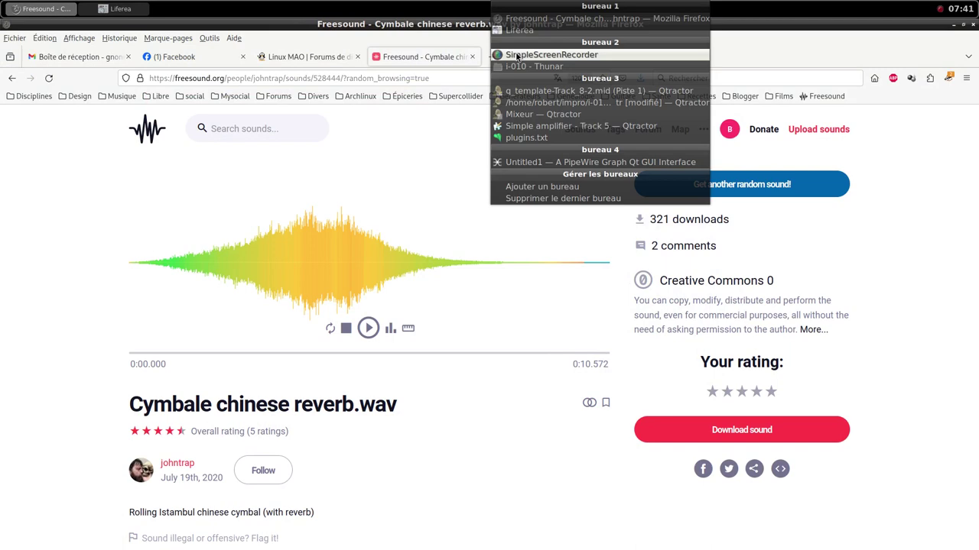
{"action": "left_click", "coordinate": [531, 92]}
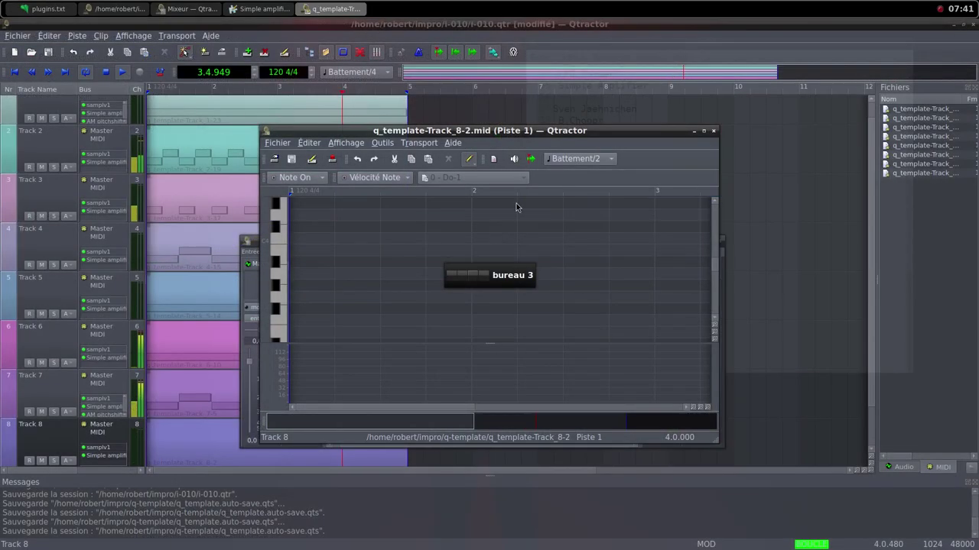
Enlarge the MIDI editor, draw one sustained C4 note from bar 1 to bar 5 in the Track 8 clip, and restore the window size.
{"action": "left_click", "coordinate": [705, 131]}
{"action": "left_click", "coordinate": [75, 130]}
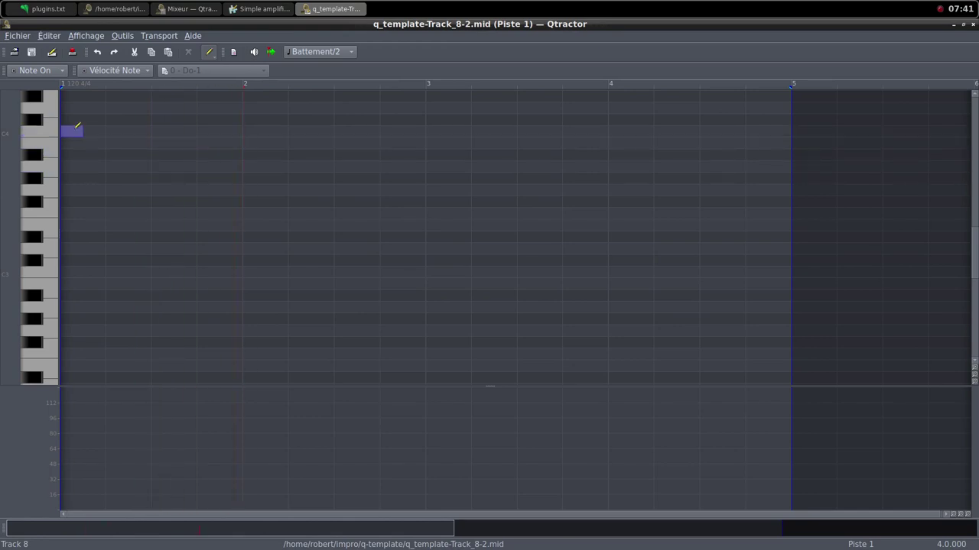
{"action": "mouse_move", "coordinate": [77, 125]}
{"action": "left_mouse_down"}
{"action": "mouse_move", "coordinate": [437, 158]}
{"action": "mouse_move", "coordinate": [542, 127]}
{"action": "mouse_move", "coordinate": [790, 128]}
{"action": "left_mouse_up"}
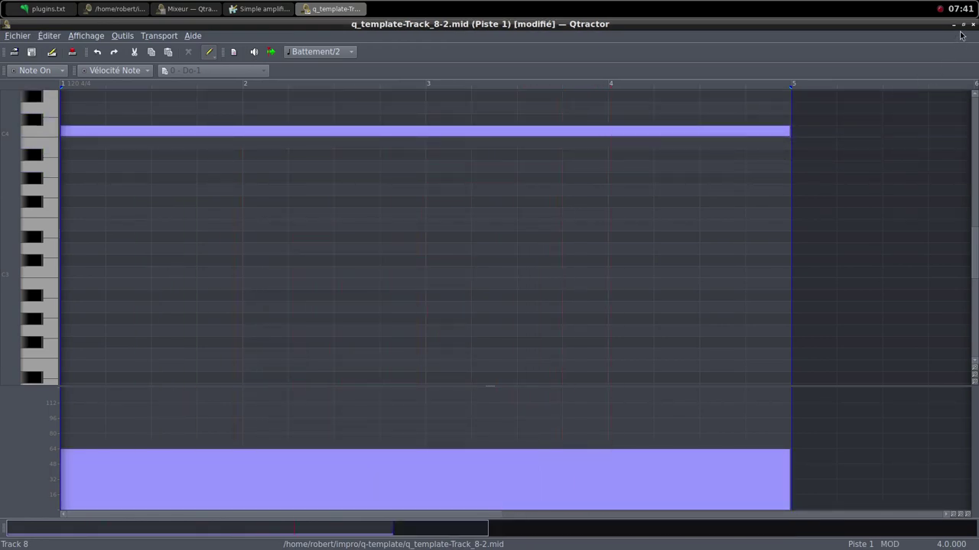
{"action": "left_click", "coordinate": [963, 25]}
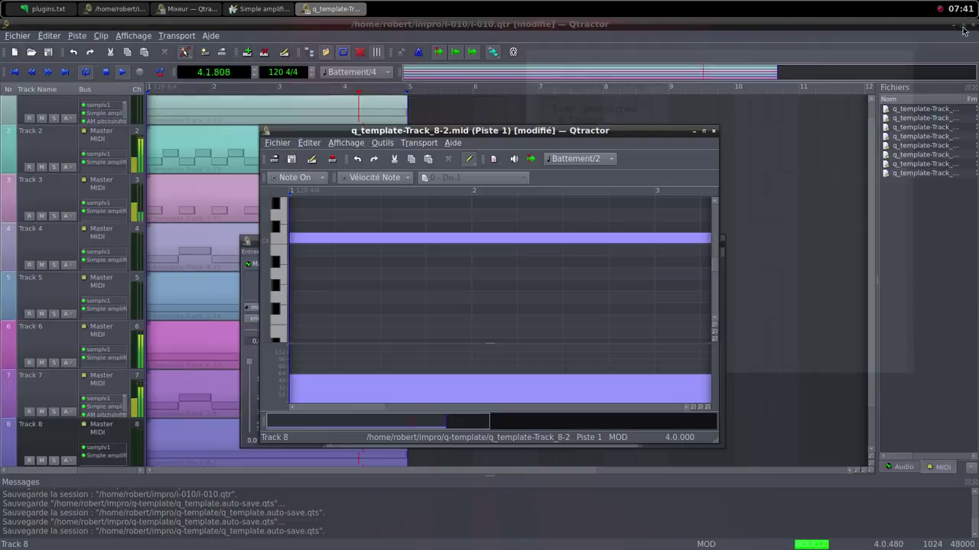
Close the MIDI editor, raise Track 8's mixer volume to 100% and set its Simple amplifier gain to about 11.4 dB.
{"action": "left_click", "coordinate": [713, 131]}
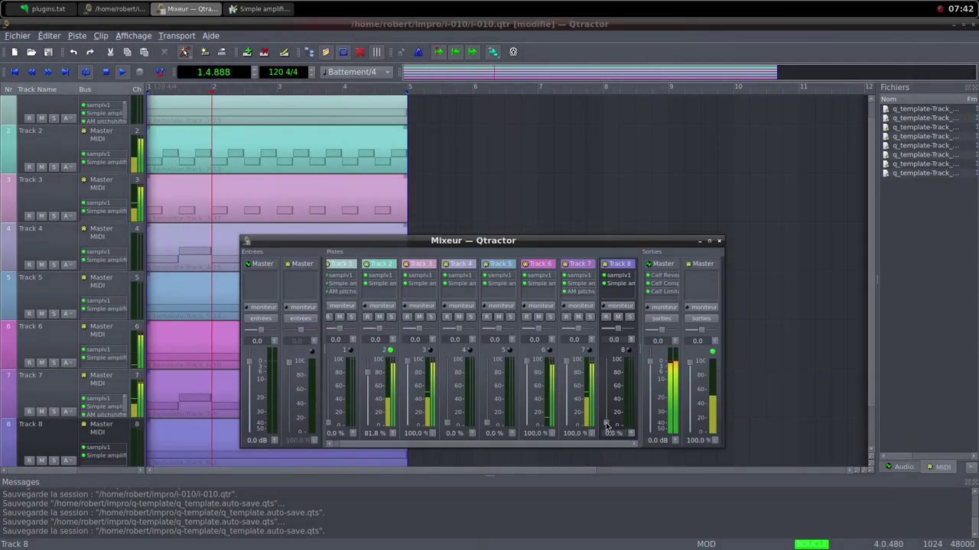
{"action": "left_click_drag", "start_coordinate": [607, 426], "coordinate": [606, 361]}
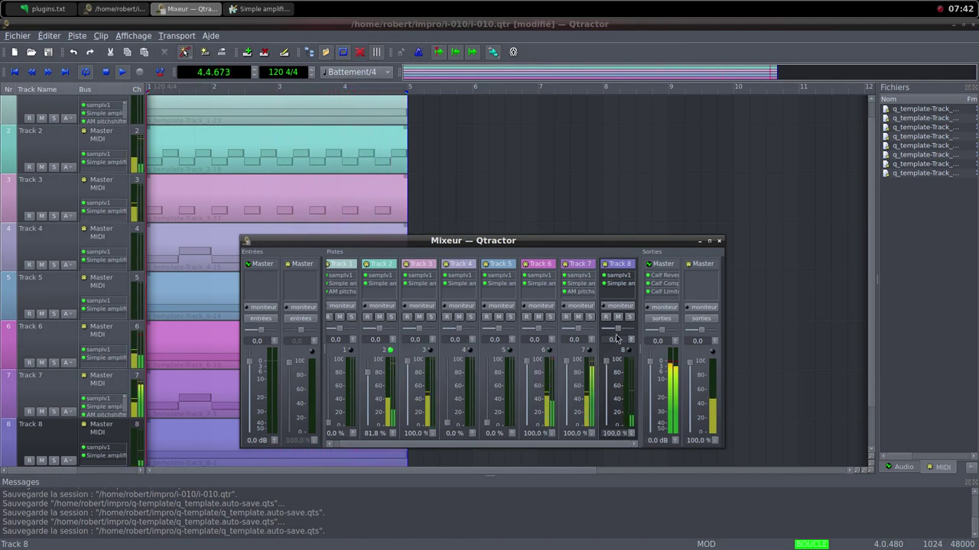
{"action": "double_click", "coordinate": [618, 282]}
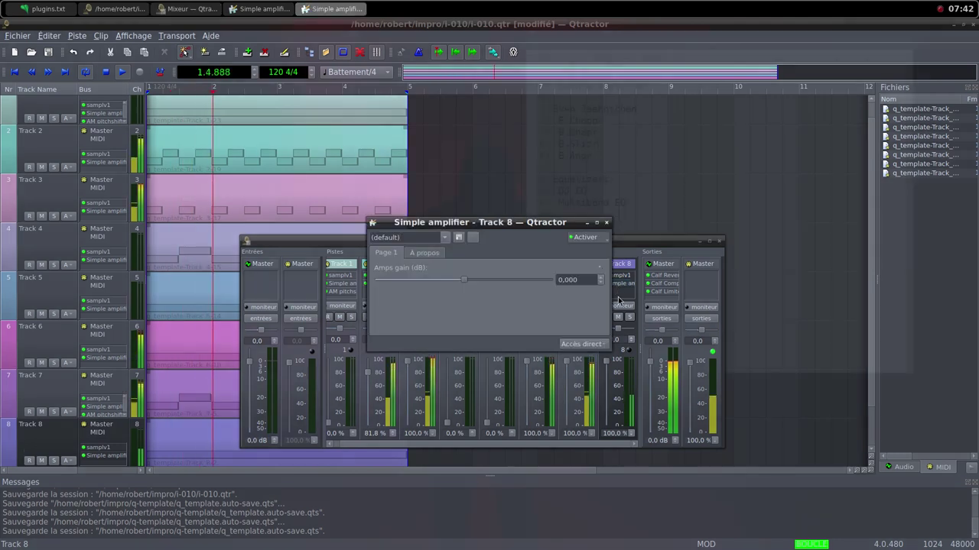
{"action": "mouse_move", "coordinate": [464, 280]}
{"action": "left_mouse_down"}
{"action": "mouse_move", "coordinate": [500, 282]}
{"action": "mouse_move", "coordinate": [466, 281]}
{"action": "mouse_move", "coordinate": [481, 282]}
{"action": "left_mouse_up"}
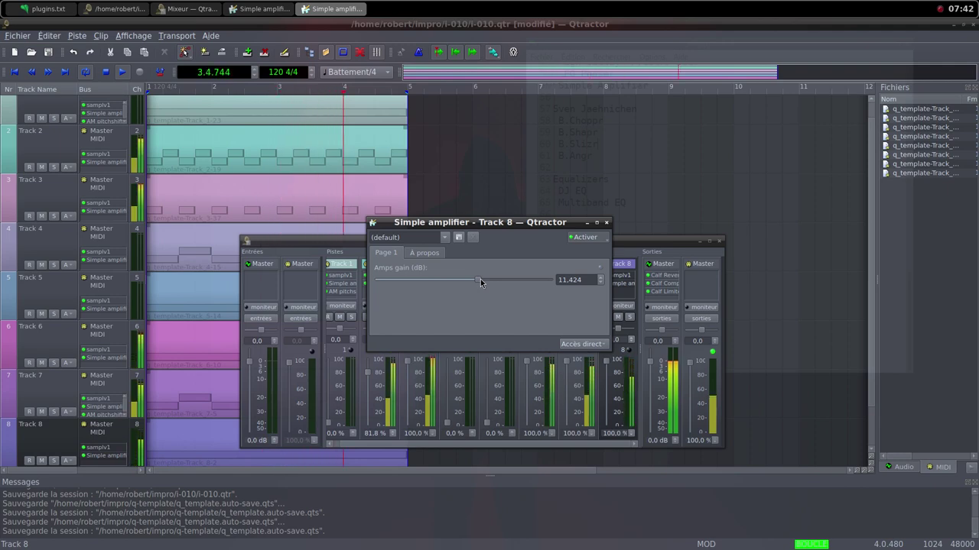
{"action": "left_click", "coordinate": [606, 222]}
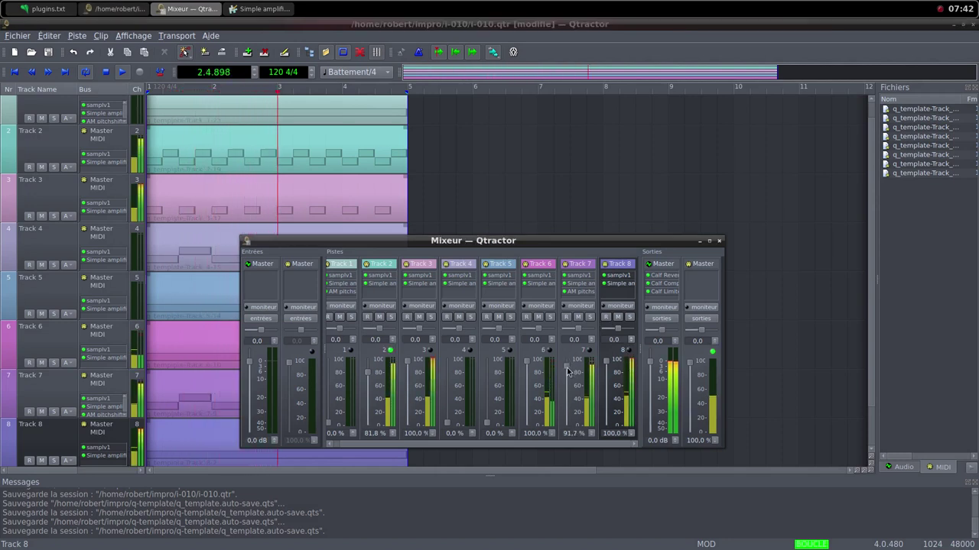
Fade Track 7's volume to 0% and set the pitch shift of Track 1's AM pitchshifter to 0.555.
{"action": "left_click_drag", "start_coordinate": [568, 372], "coordinate": [571, 424]}
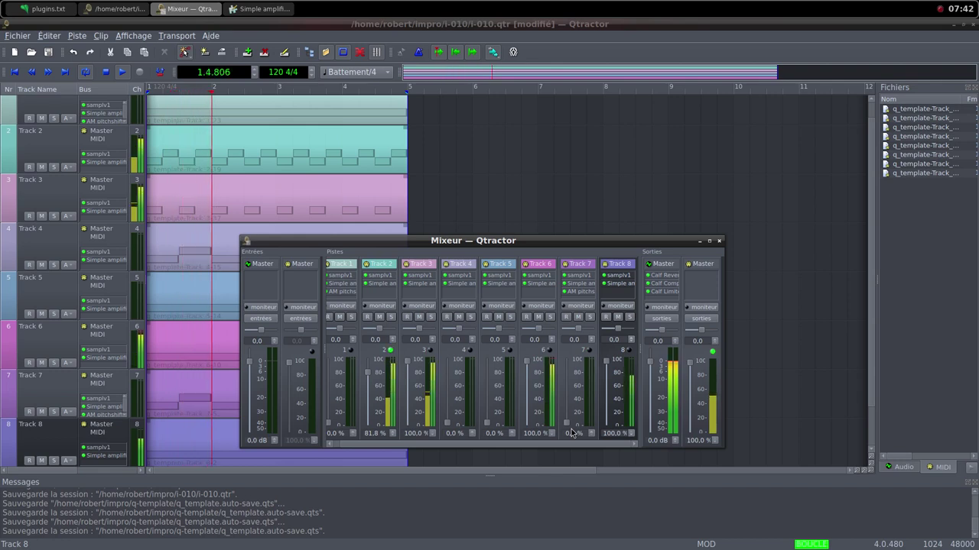
{"action": "double_click", "coordinate": [342, 298]}
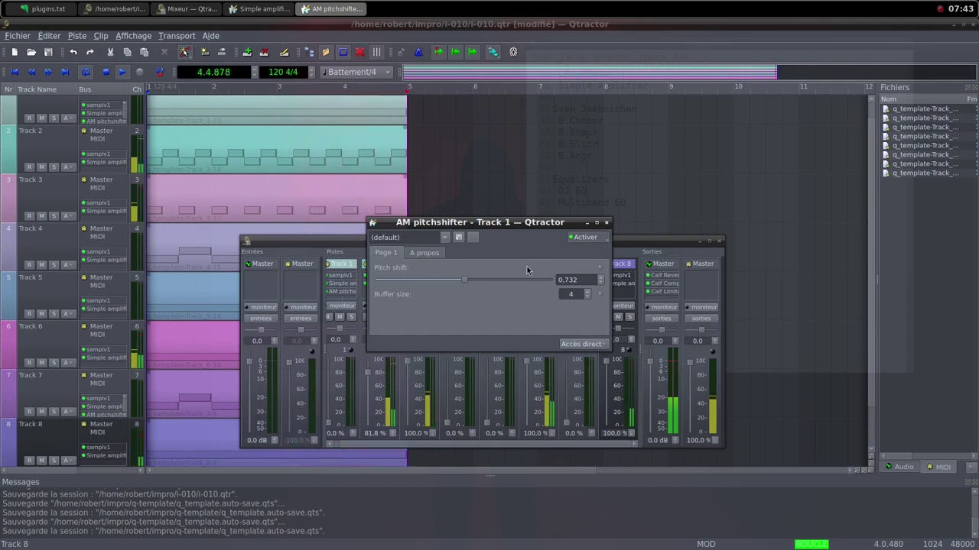
{"action": "left_click", "coordinate": [605, 224]}
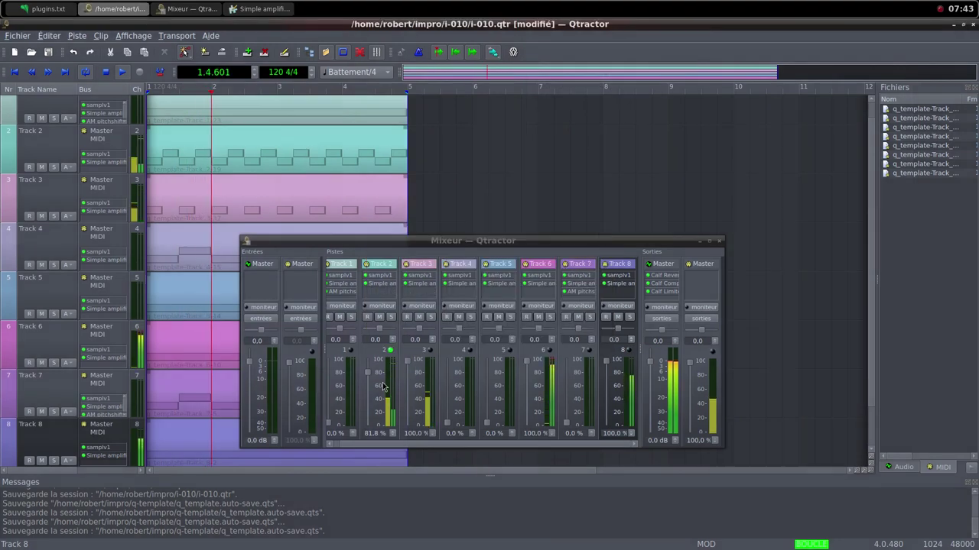
{"action": "left_click", "coordinate": [331, 430]}
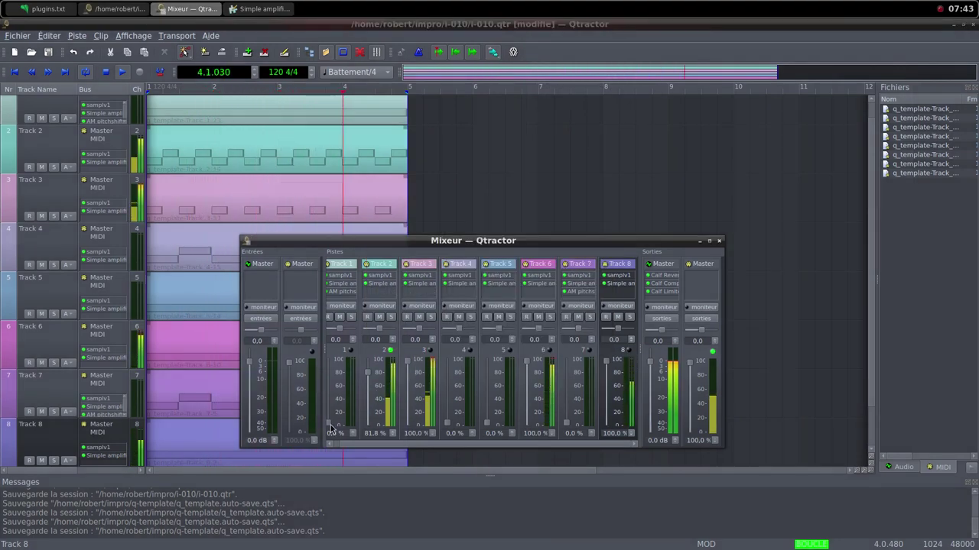
{"action": "double_click", "coordinate": [342, 291]}
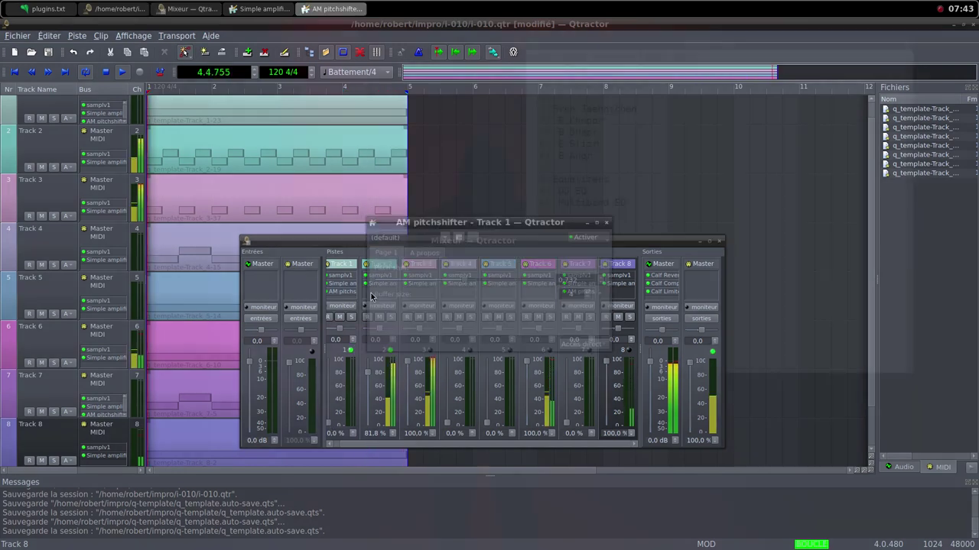
{"action": "left_click_drag", "start_coordinate": [465, 280], "coordinate": [458, 284]}
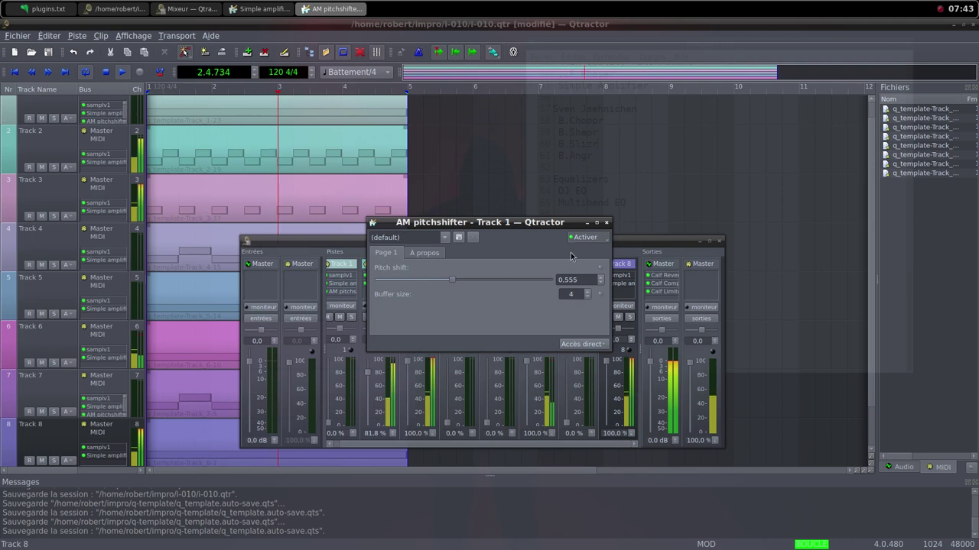
{"action": "left_click", "coordinate": [605, 223]}
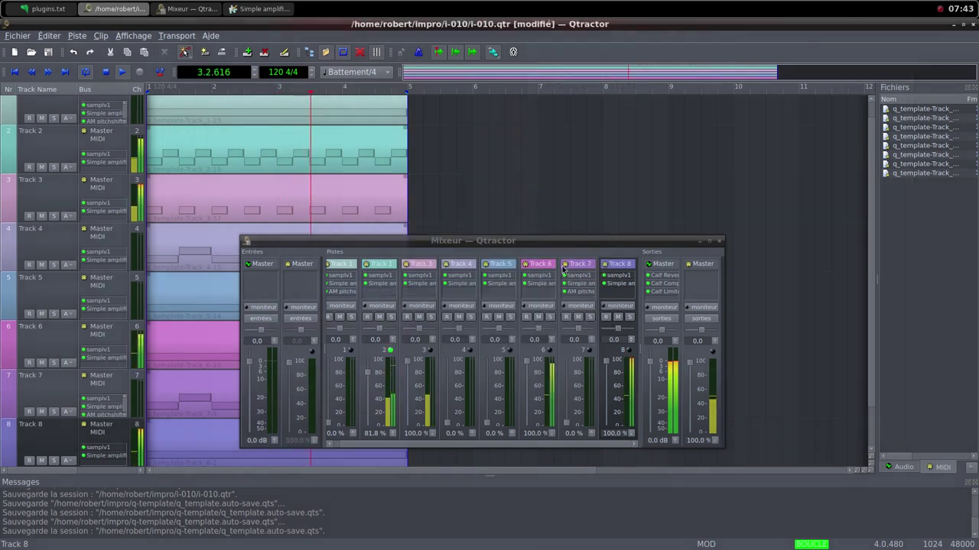
Bring Track 1's mixer volume up to 100% and gradually fade Track 2 down to 0%.
{"action": "left_click", "coordinate": [333, 426]}
{"action": "left_click_drag", "start_coordinate": [333, 426], "coordinate": [330, 380]}
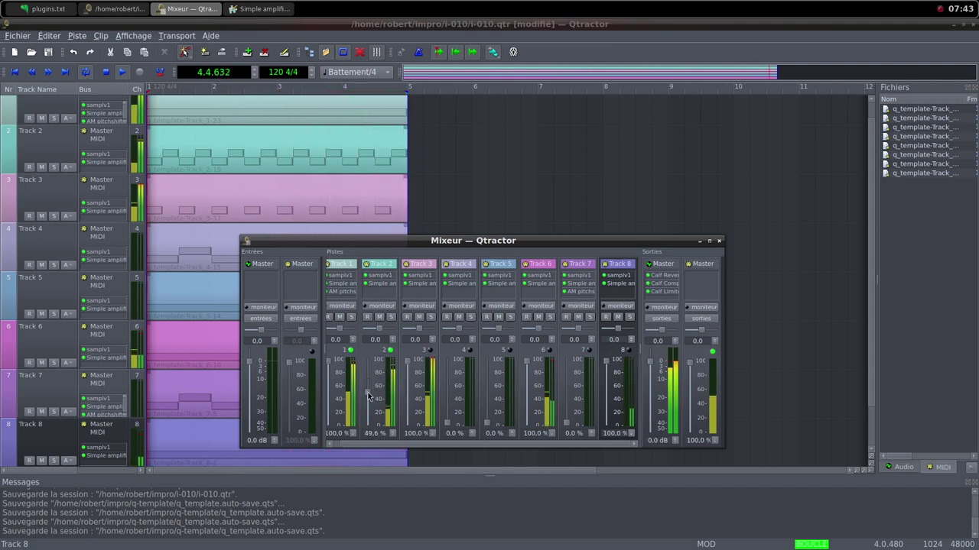
{"action": "left_click_drag", "start_coordinate": [367, 395], "coordinate": [367, 429]}
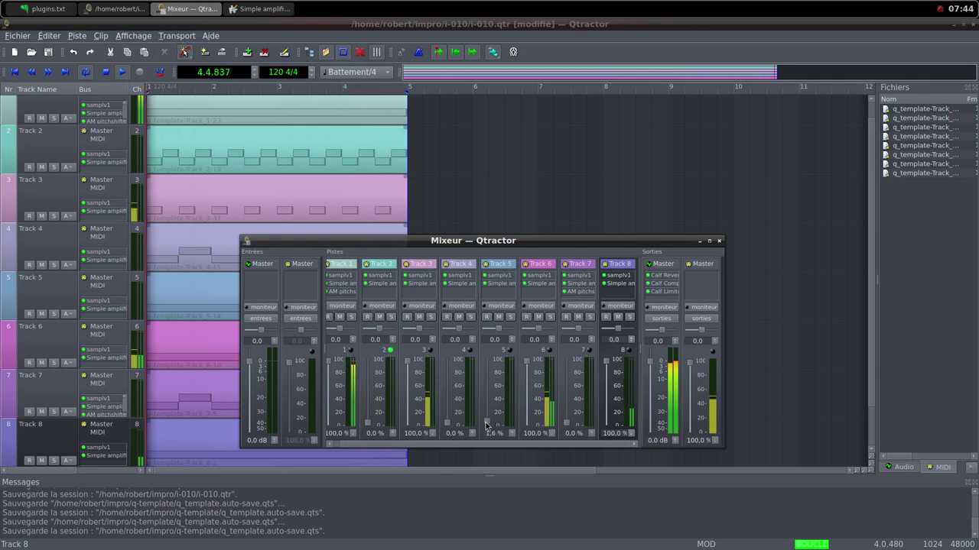
Gradually raise the mixer volumes of Track 5 to 94.2%, Track 7 to 97.5% and Track 2 to 100%.
{"action": "left_click_drag", "start_coordinate": [486, 426], "coordinate": [482, 365]}
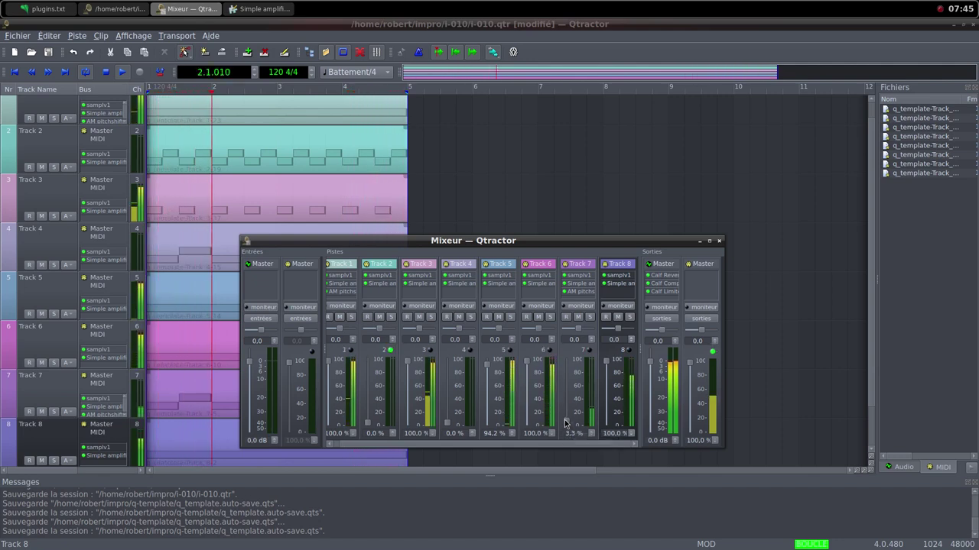
{"action": "left_click_drag", "start_coordinate": [566, 423], "coordinate": [558, 368]}
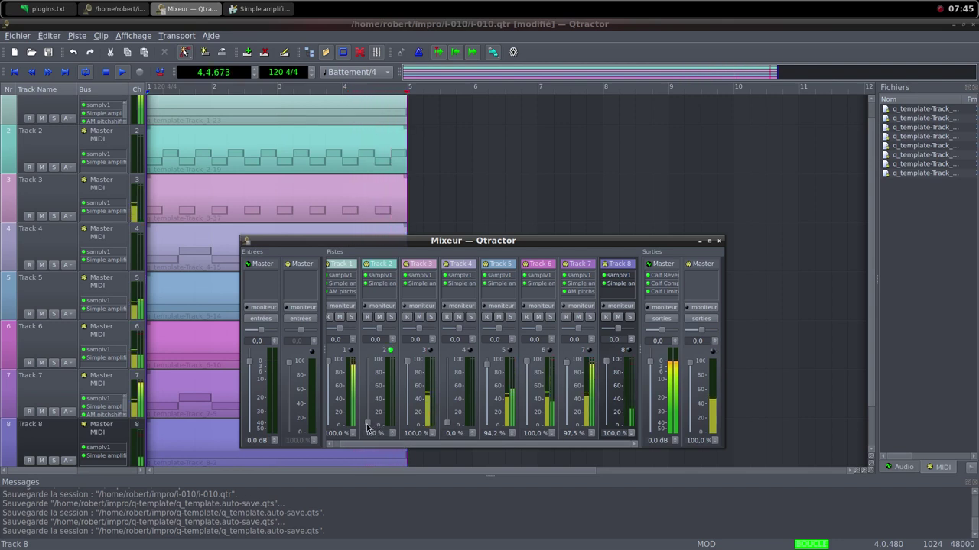
{"action": "left_click_drag", "start_coordinate": [368, 426], "coordinate": [371, 368]}
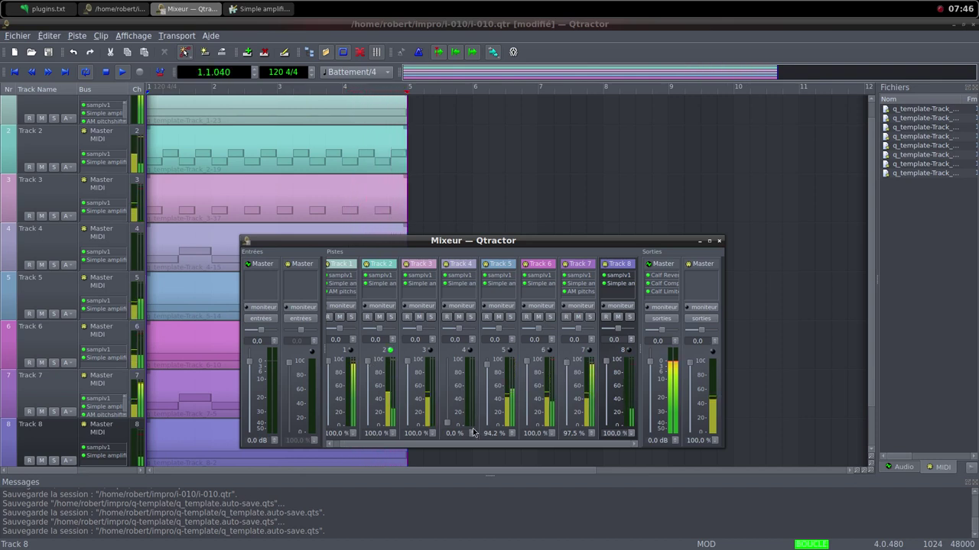
Fade Track 4 in gradually until its mixer volume is 87.6%.
{"action": "left_click_drag", "start_coordinate": [448, 426], "coordinate": [448, 420]}
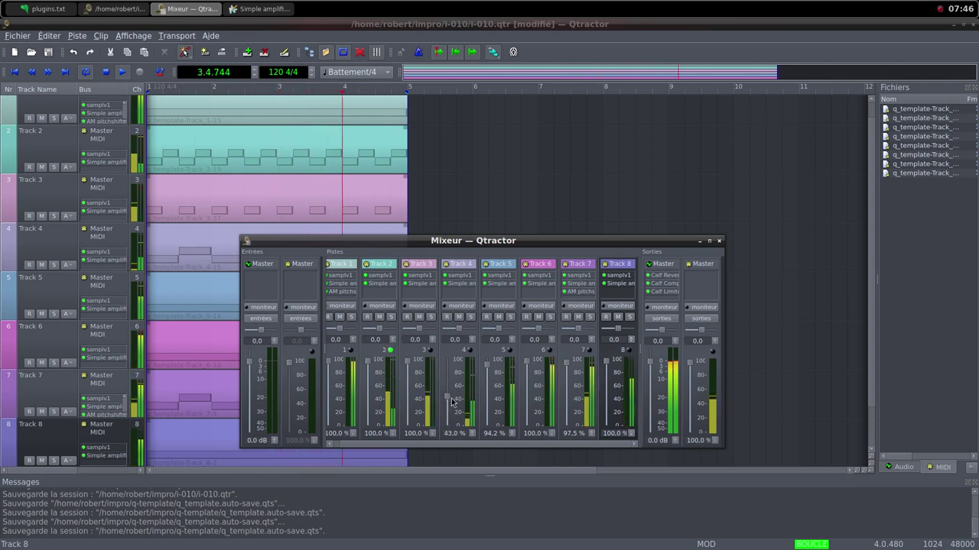
{"action": "left_click_drag", "start_coordinate": [454, 399], "coordinate": [453, 383]}
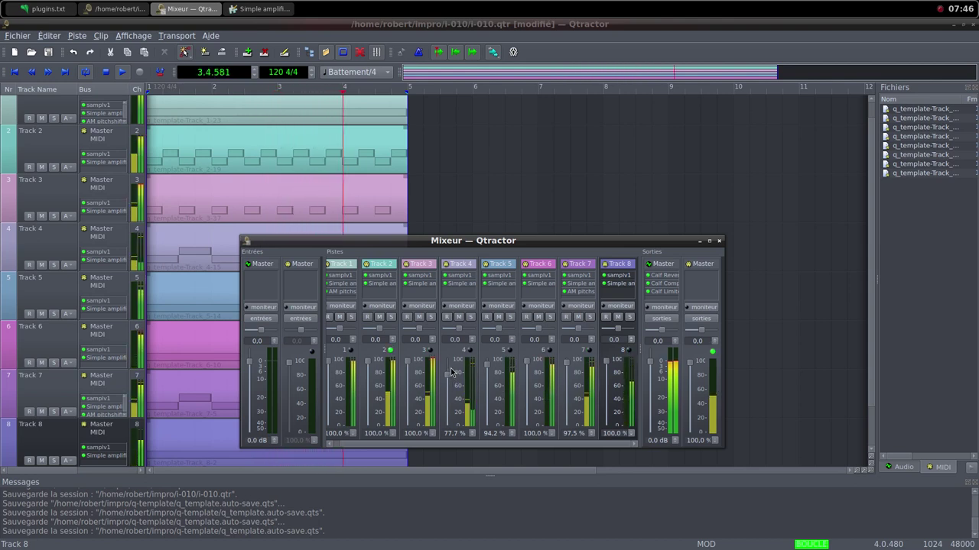
{"action": "scroll", "coordinate": [447, 379], "scroll_direction": "up", "scroll_amount": 1}
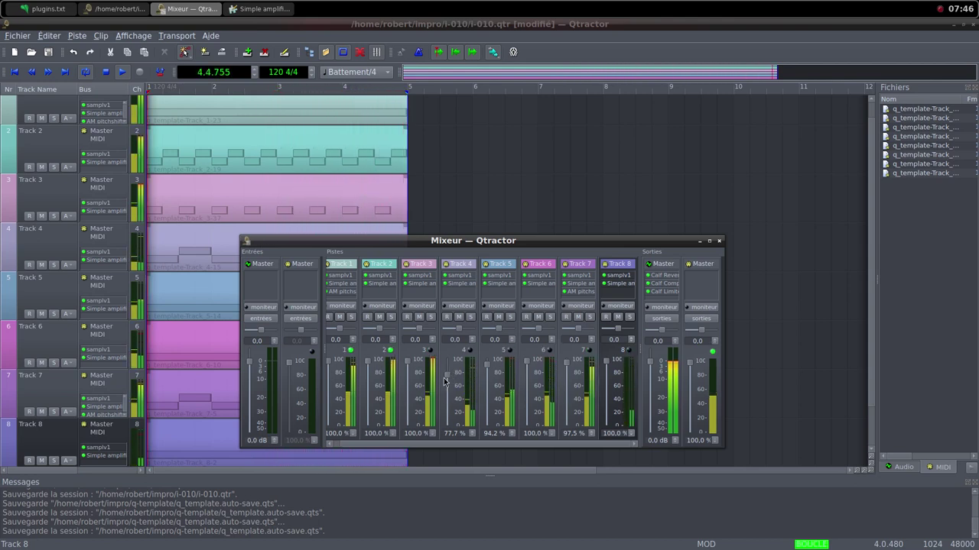
{"action": "scroll", "coordinate": [443, 380], "scroll_direction": "up", "scroll_amount": 1}
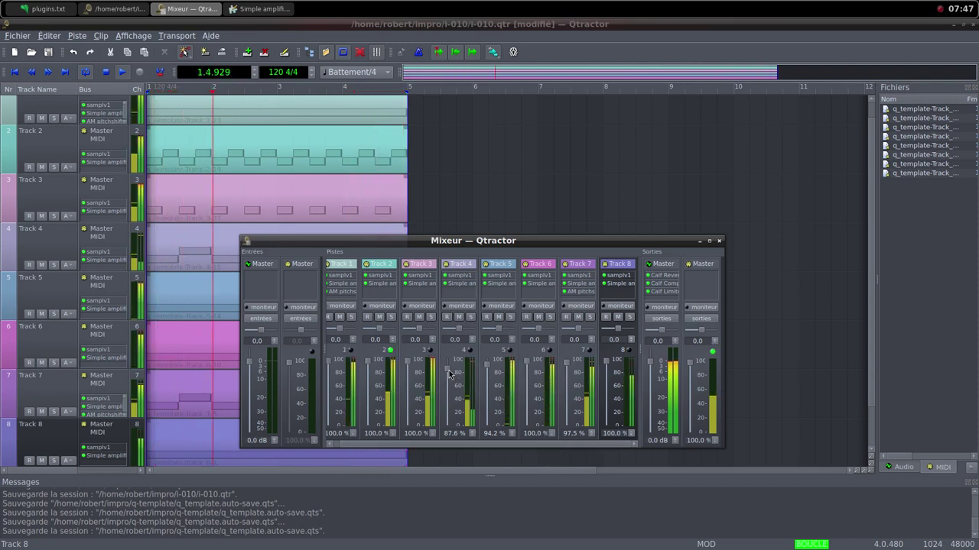
Fade the mixer volumes of Track 4 and Track 6 down to 0%, one after the other.
{"action": "left_click_drag", "start_coordinate": [450, 374], "coordinate": [446, 436]}
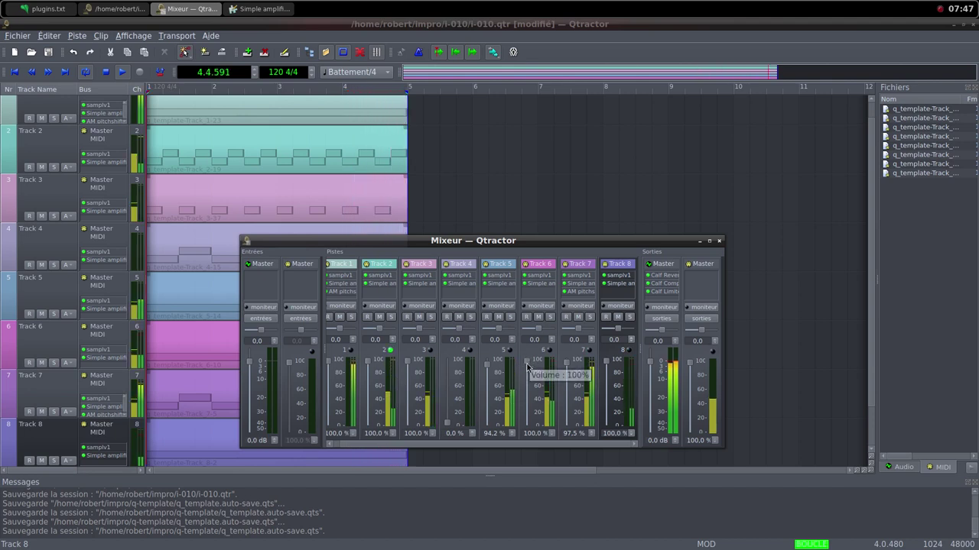
{"action": "left_click_drag", "start_coordinate": [527, 372], "coordinate": [526, 382]}
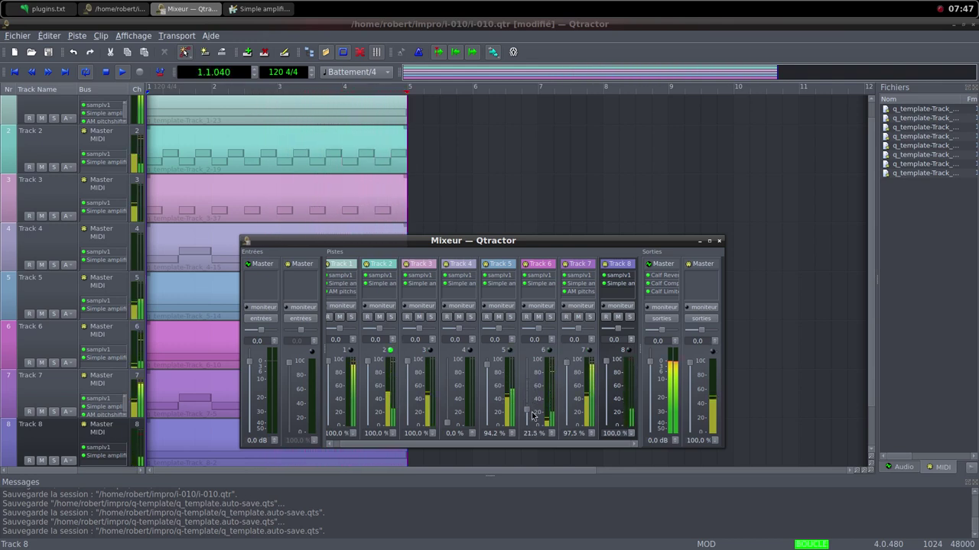
{"action": "left_click_drag", "start_coordinate": [533, 416], "coordinate": [536, 428]}
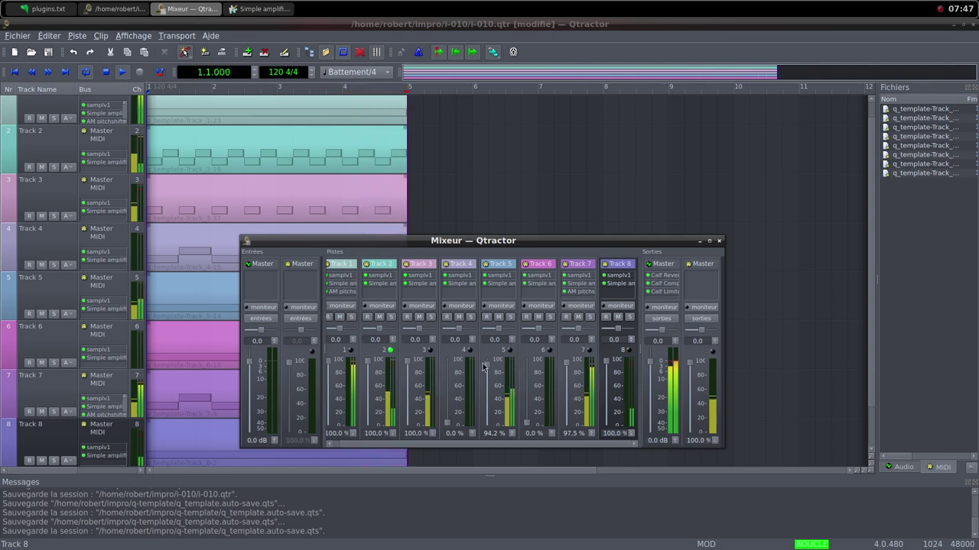
Fade Track 5 and Track 7 out to 0% in the mixer, one after the other.
{"action": "left_click_drag", "start_coordinate": [484, 368], "coordinate": [490, 383]}
{"action": "left_click_drag", "start_coordinate": [491, 386], "coordinate": [493, 432]}
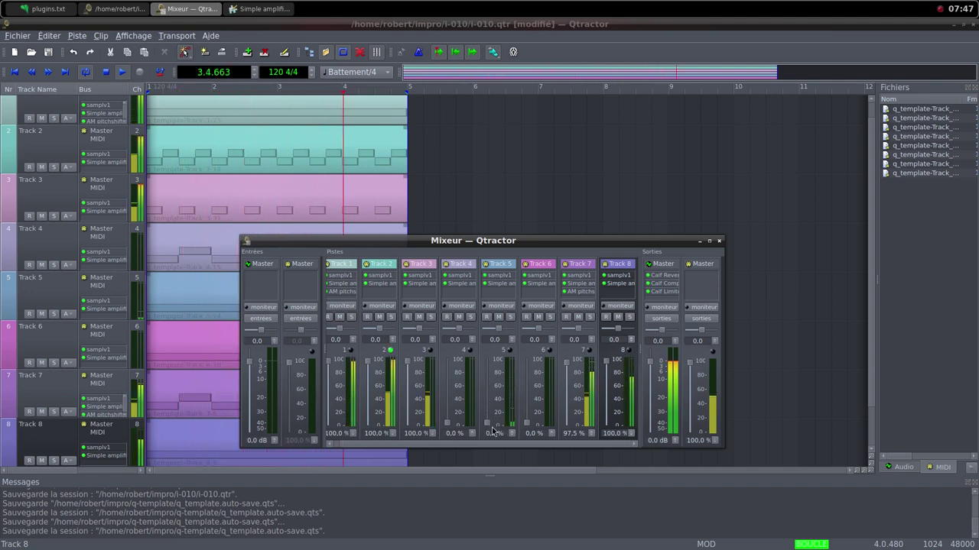
{"action": "left_click_drag", "start_coordinate": [565, 367], "coordinate": [566, 390]}
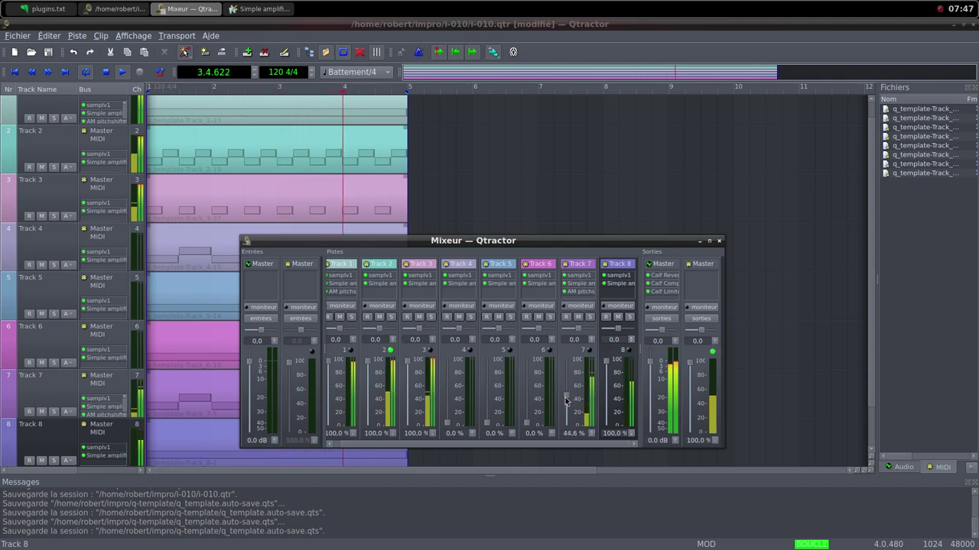
{"action": "left_click_drag", "start_coordinate": [566, 402], "coordinate": [568, 432]}
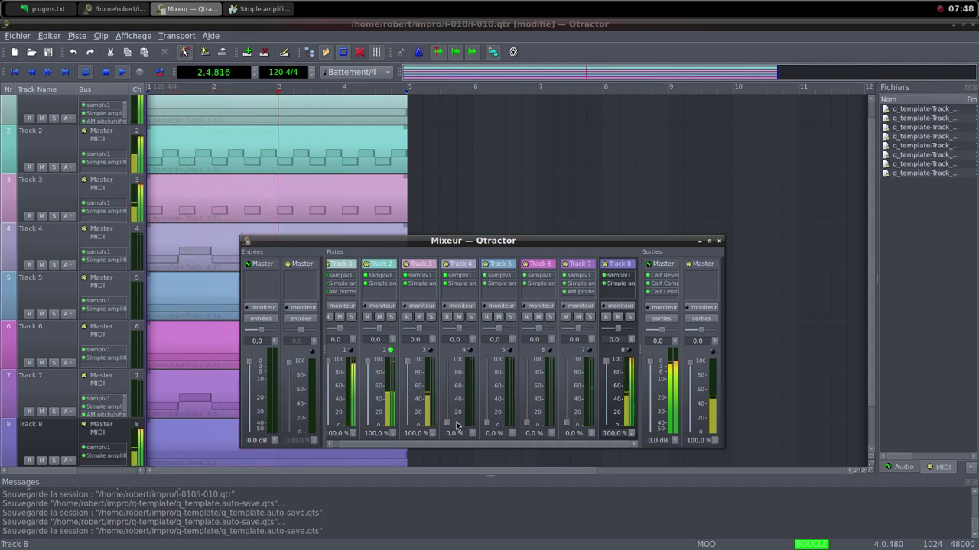
Lower Track 1's and Track 3's mixer volumes gradually to 0%.
{"action": "left_click_drag", "start_coordinate": [330, 365], "coordinate": [336, 398]}
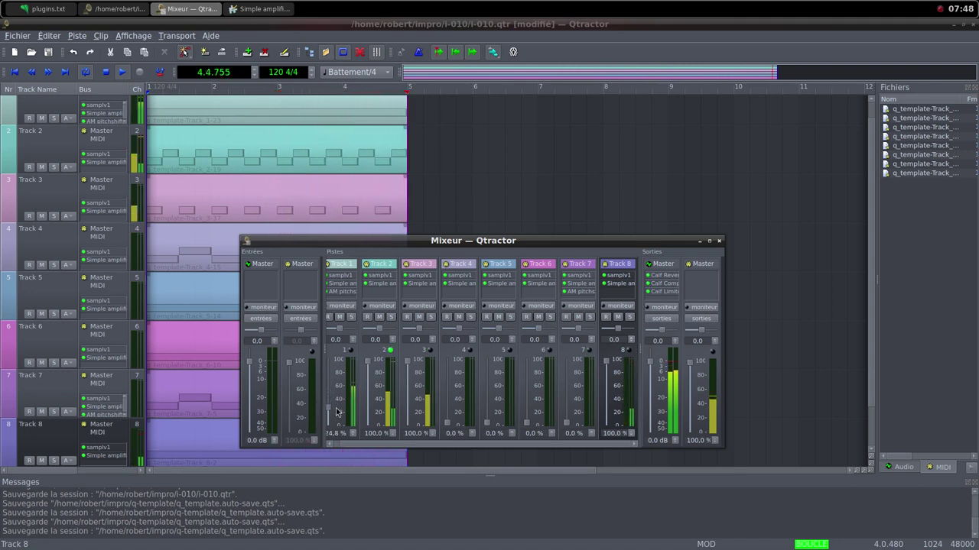
{"action": "left_click_drag", "start_coordinate": [337, 413], "coordinate": [334, 433]}
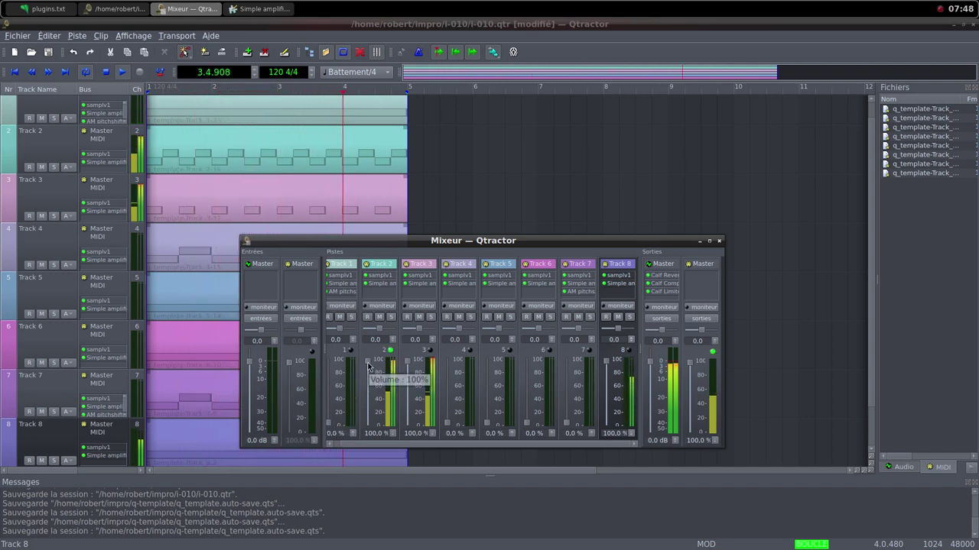
{"action": "left_click_drag", "start_coordinate": [405, 367], "coordinate": [409, 409]}
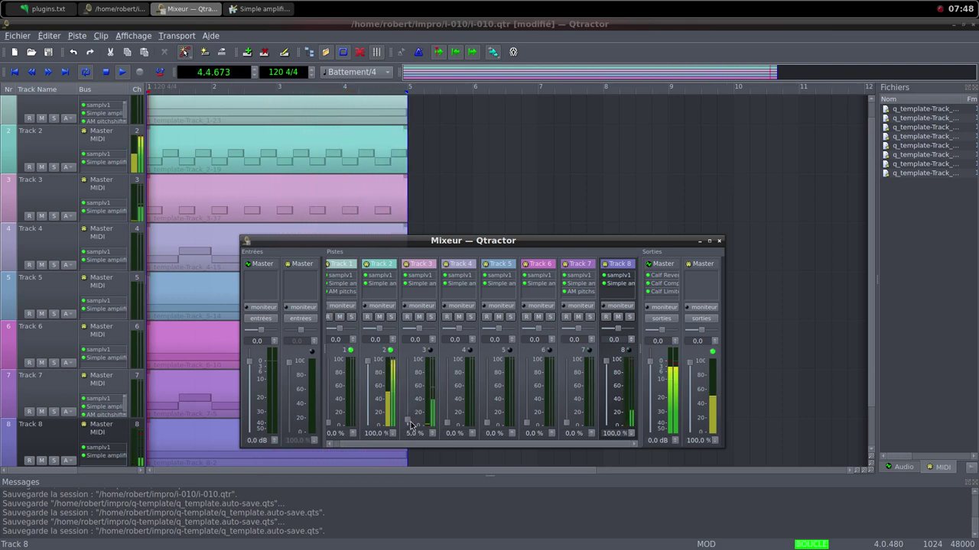
{"action": "left_click_drag", "start_coordinate": [410, 423], "coordinate": [412, 429]}
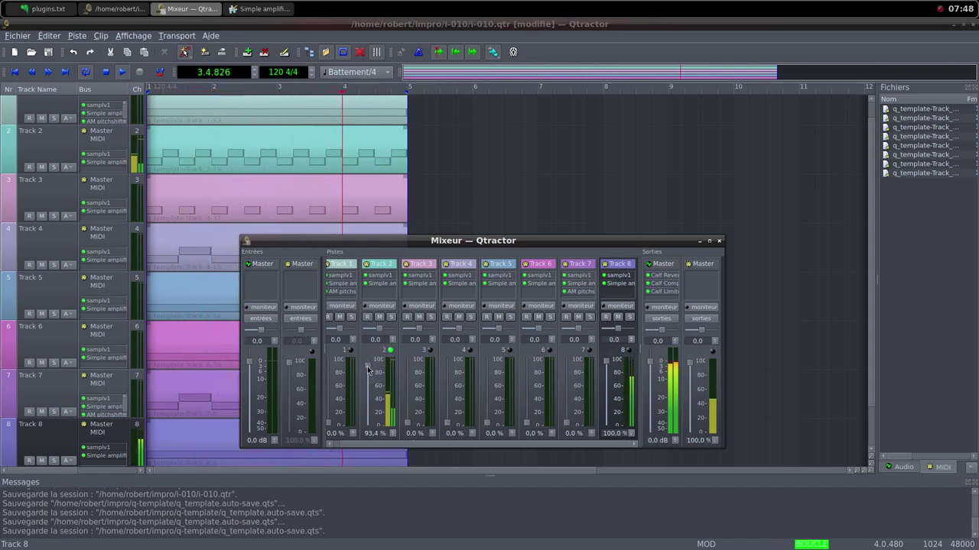
Fade Track 2 out to 0%, and finish the piece by gradually lowering Track 8 to 0%.
{"action": "left_click_drag", "start_coordinate": [367, 365], "coordinate": [376, 430]}
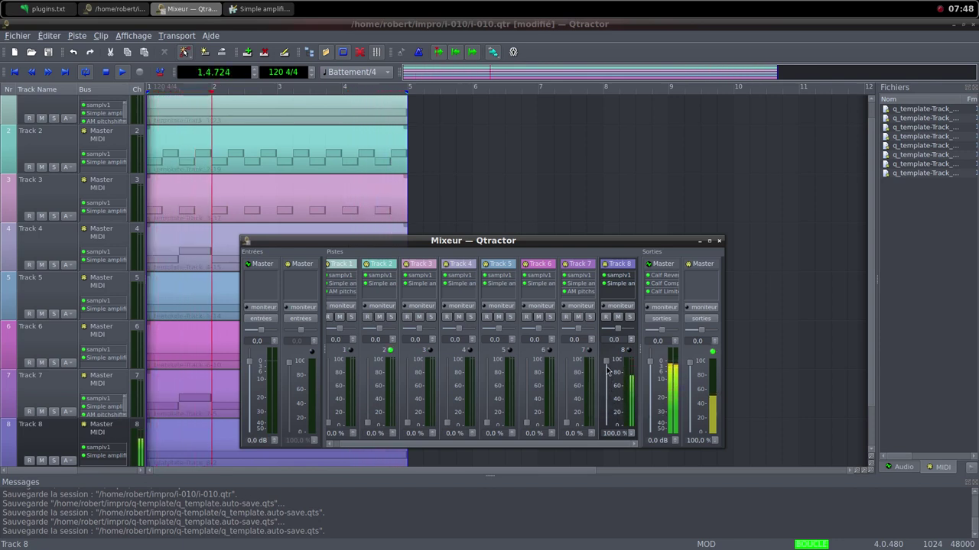
{"action": "mouse_move", "coordinate": [603, 369]}
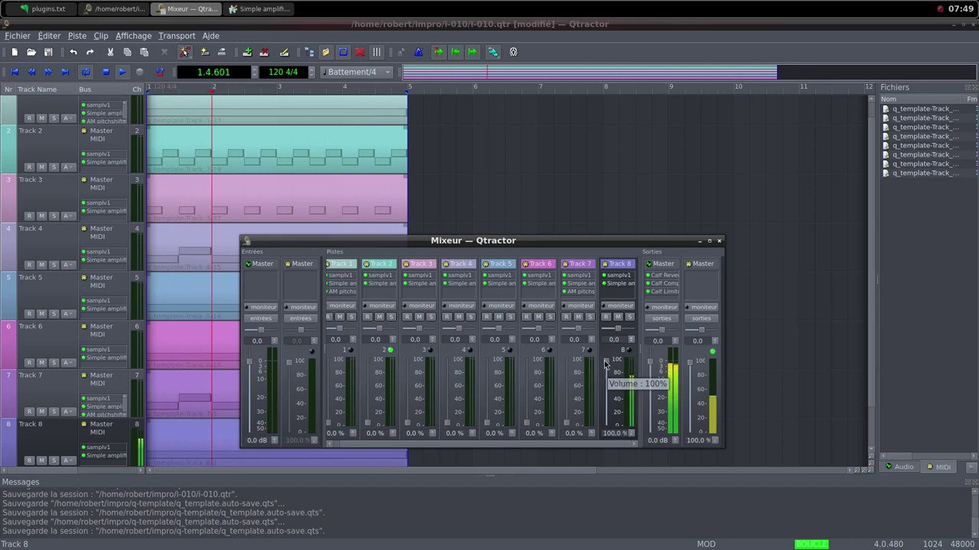
{"action": "scroll", "coordinate": [604, 370], "scroll_direction": "down", "scroll_amount": 2}
{"action": "scroll", "coordinate": [605, 370], "scroll_direction": "down", "scroll_amount": 2}
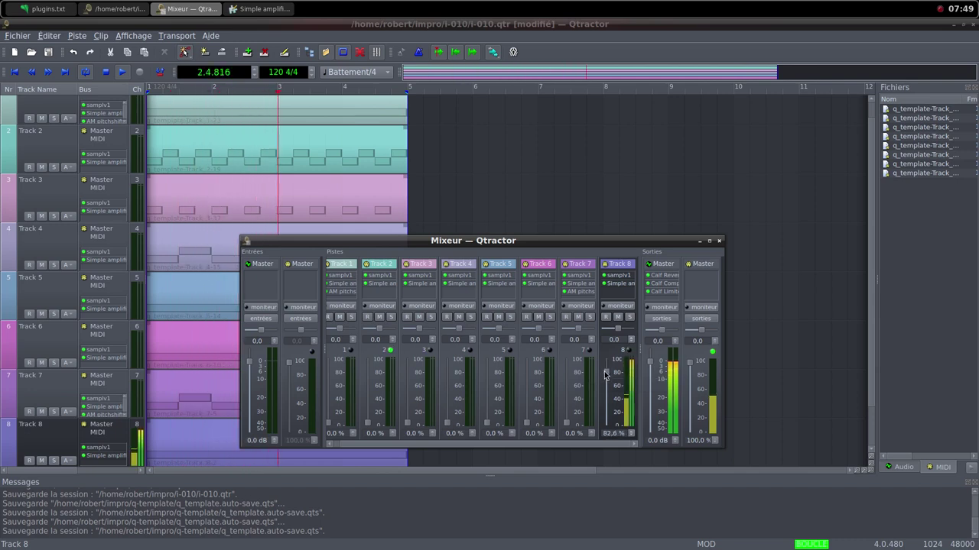
{"action": "left_click_drag", "start_coordinate": [605, 376], "coordinate": [608, 410]}
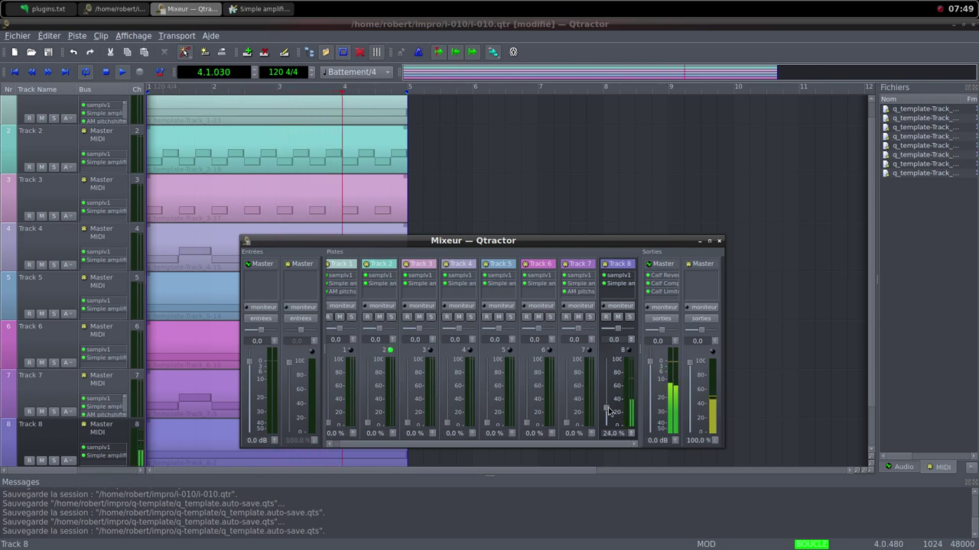
{"action": "left_click_drag", "start_coordinate": [609, 412], "coordinate": [612, 426]}
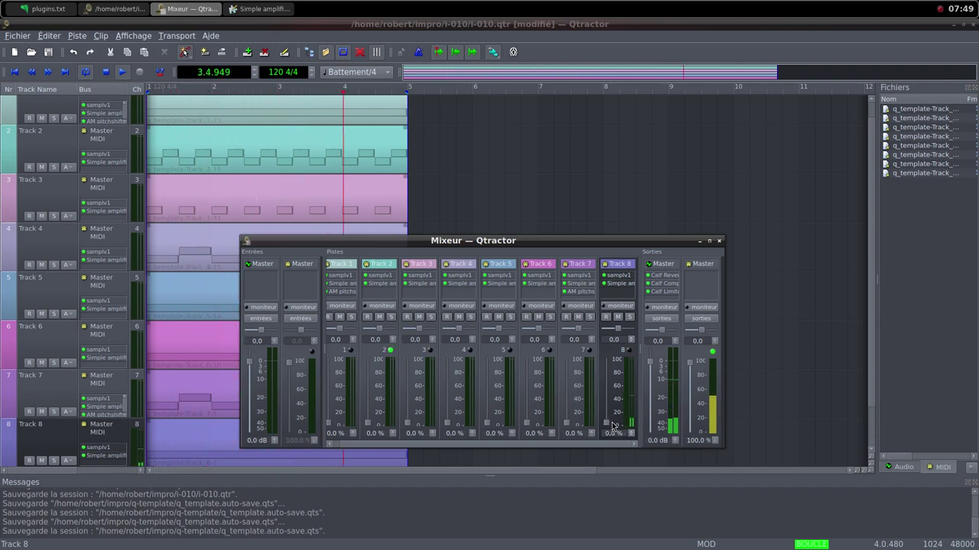